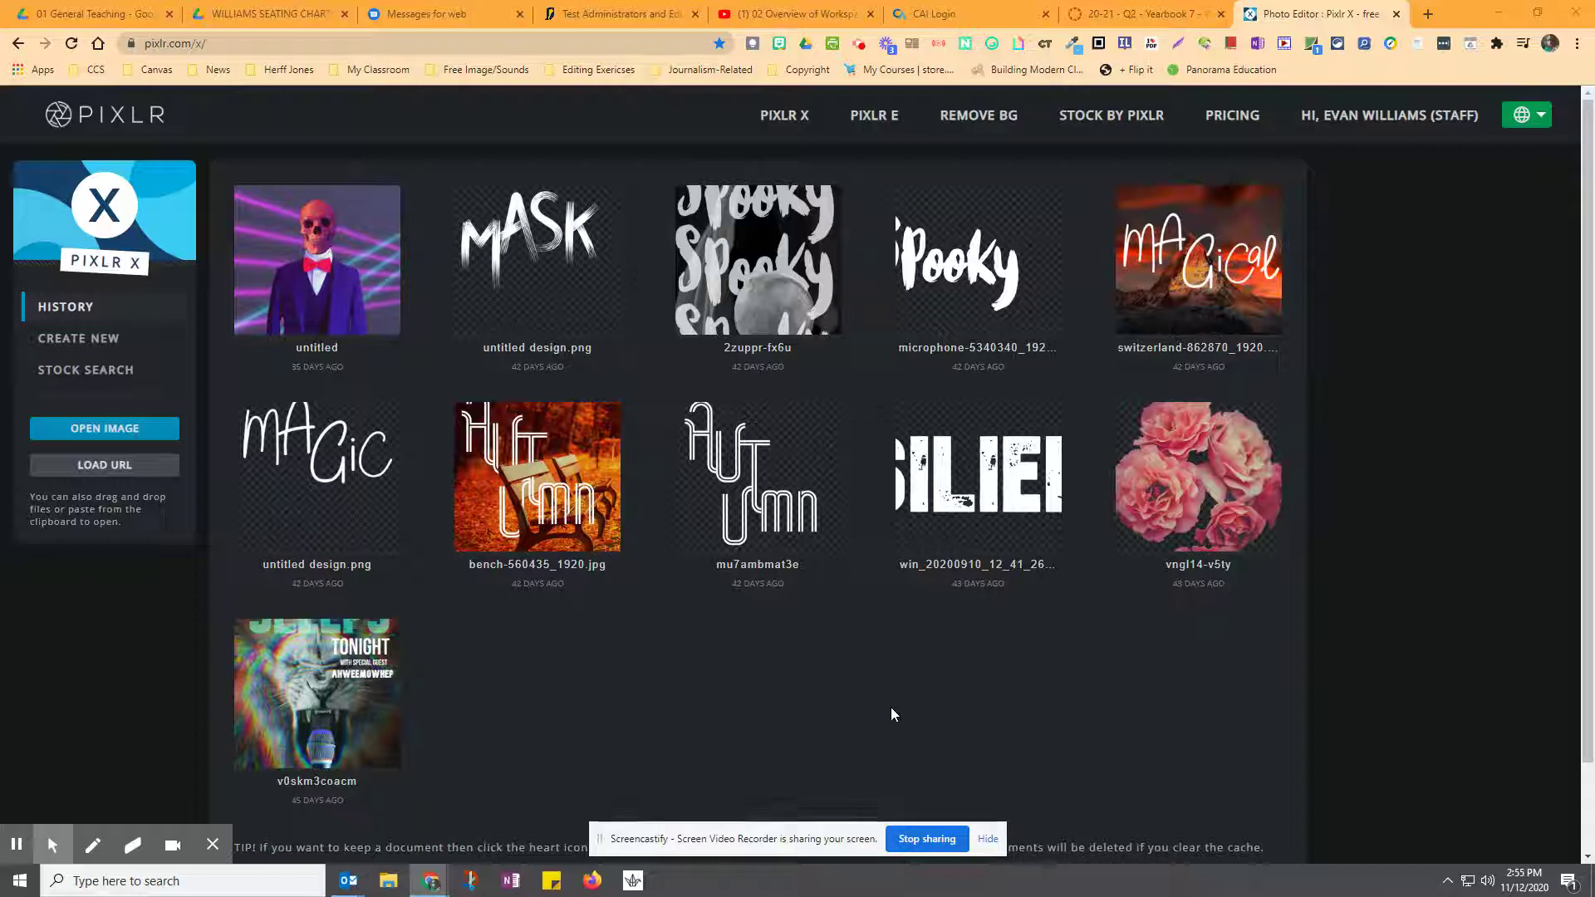
Open the Camera Roll webcam selfie WIN_20201111_10_09_43_Pro in the editor
left_click(87, 426)
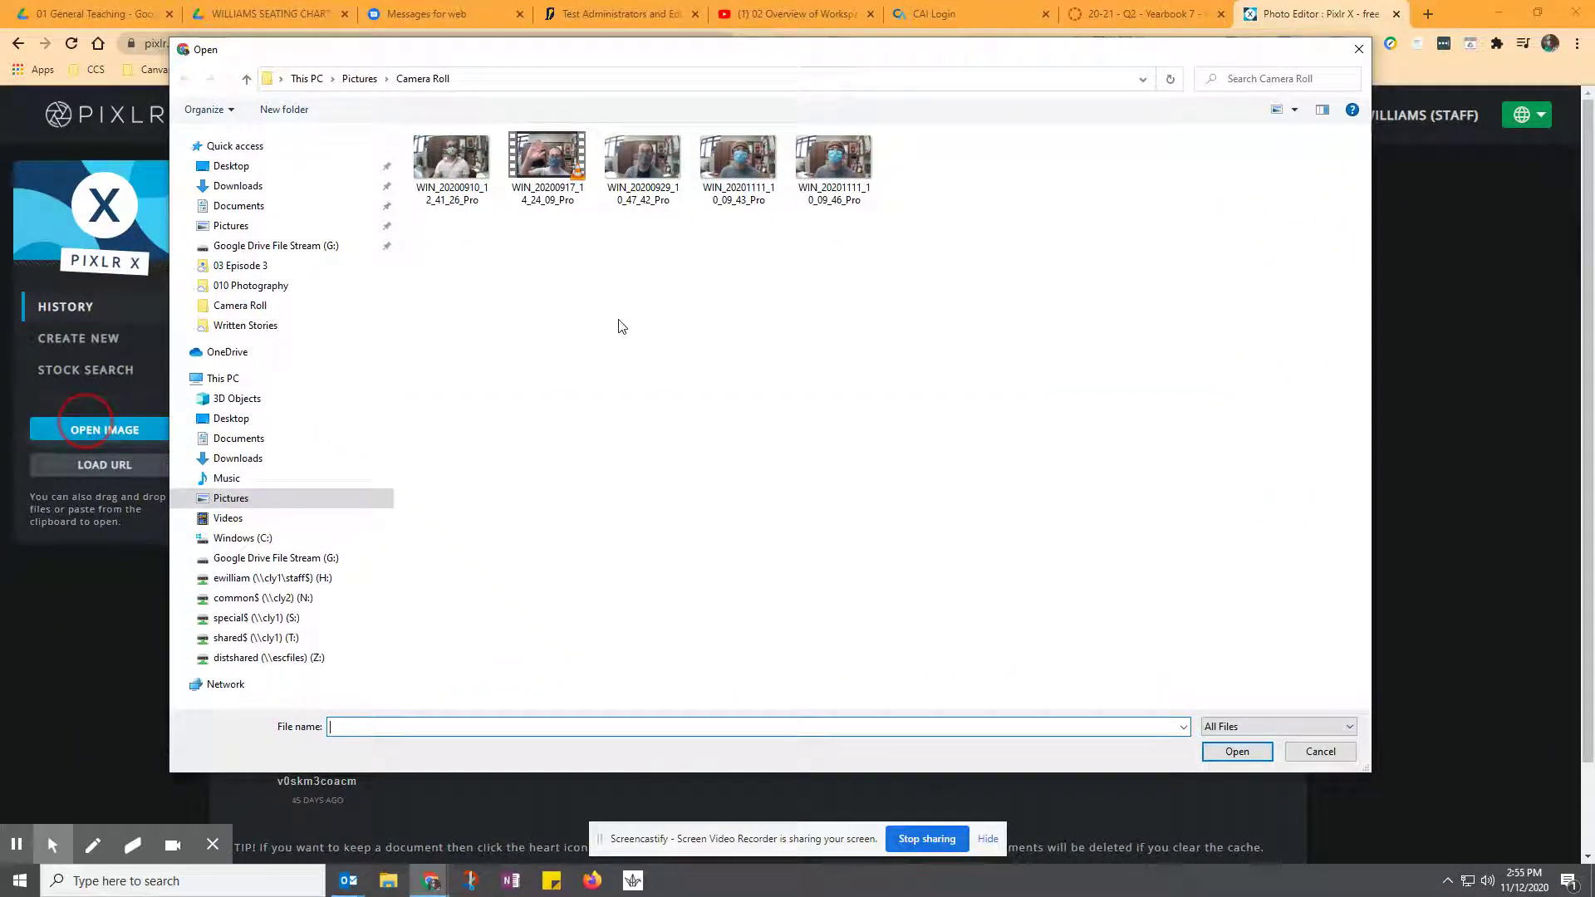
double_click(761, 177)
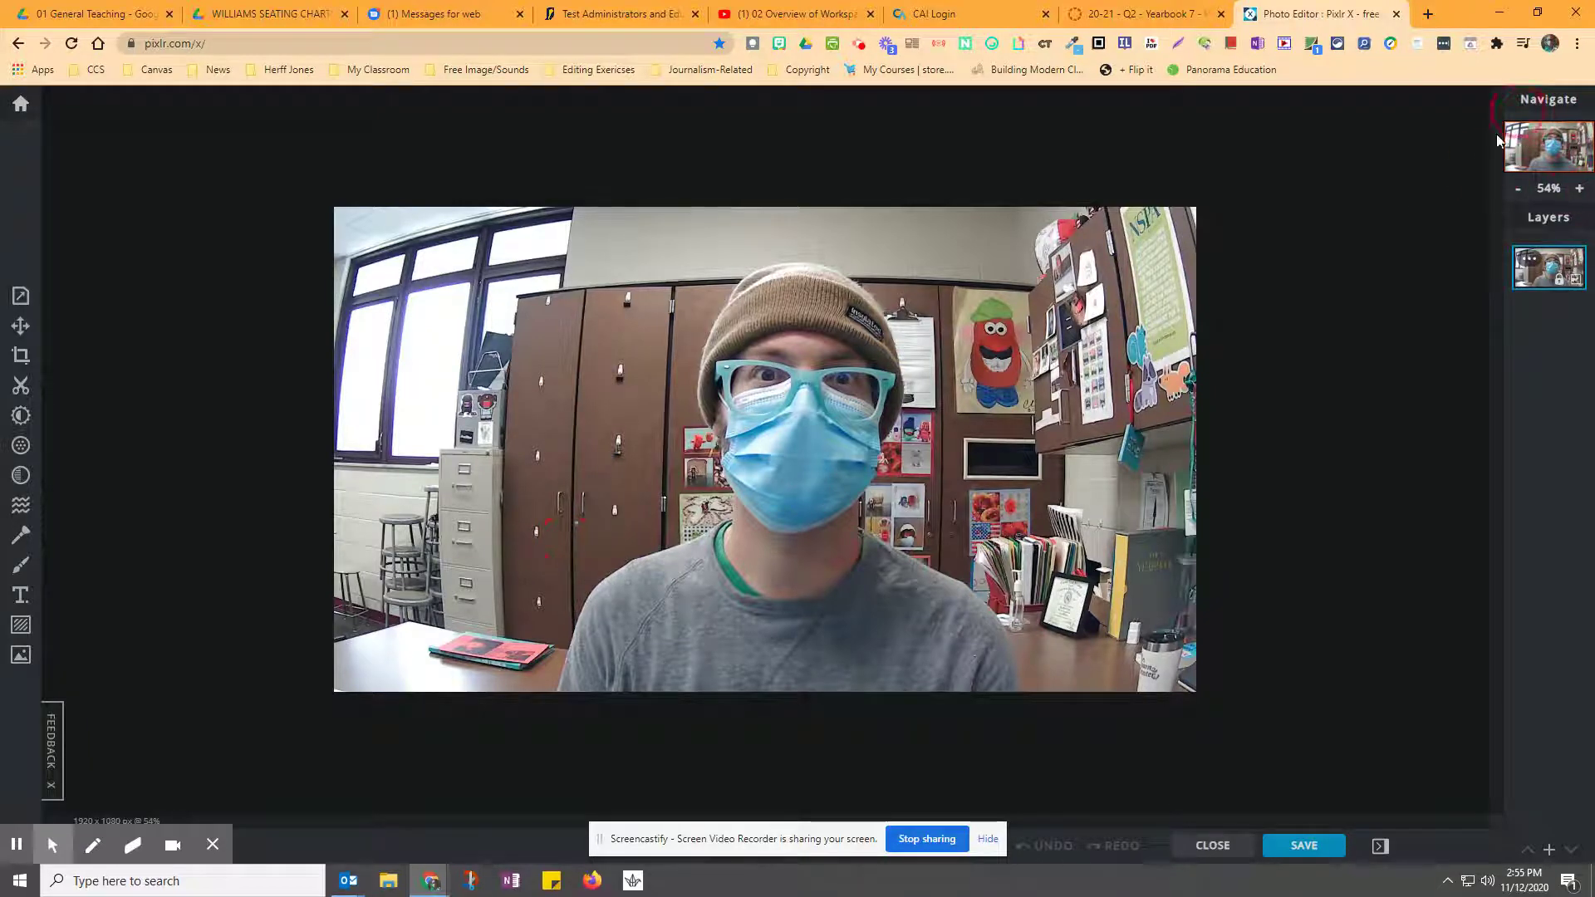
left_click(1518, 189)
left_click(1518, 188)
left_click(1580, 189)
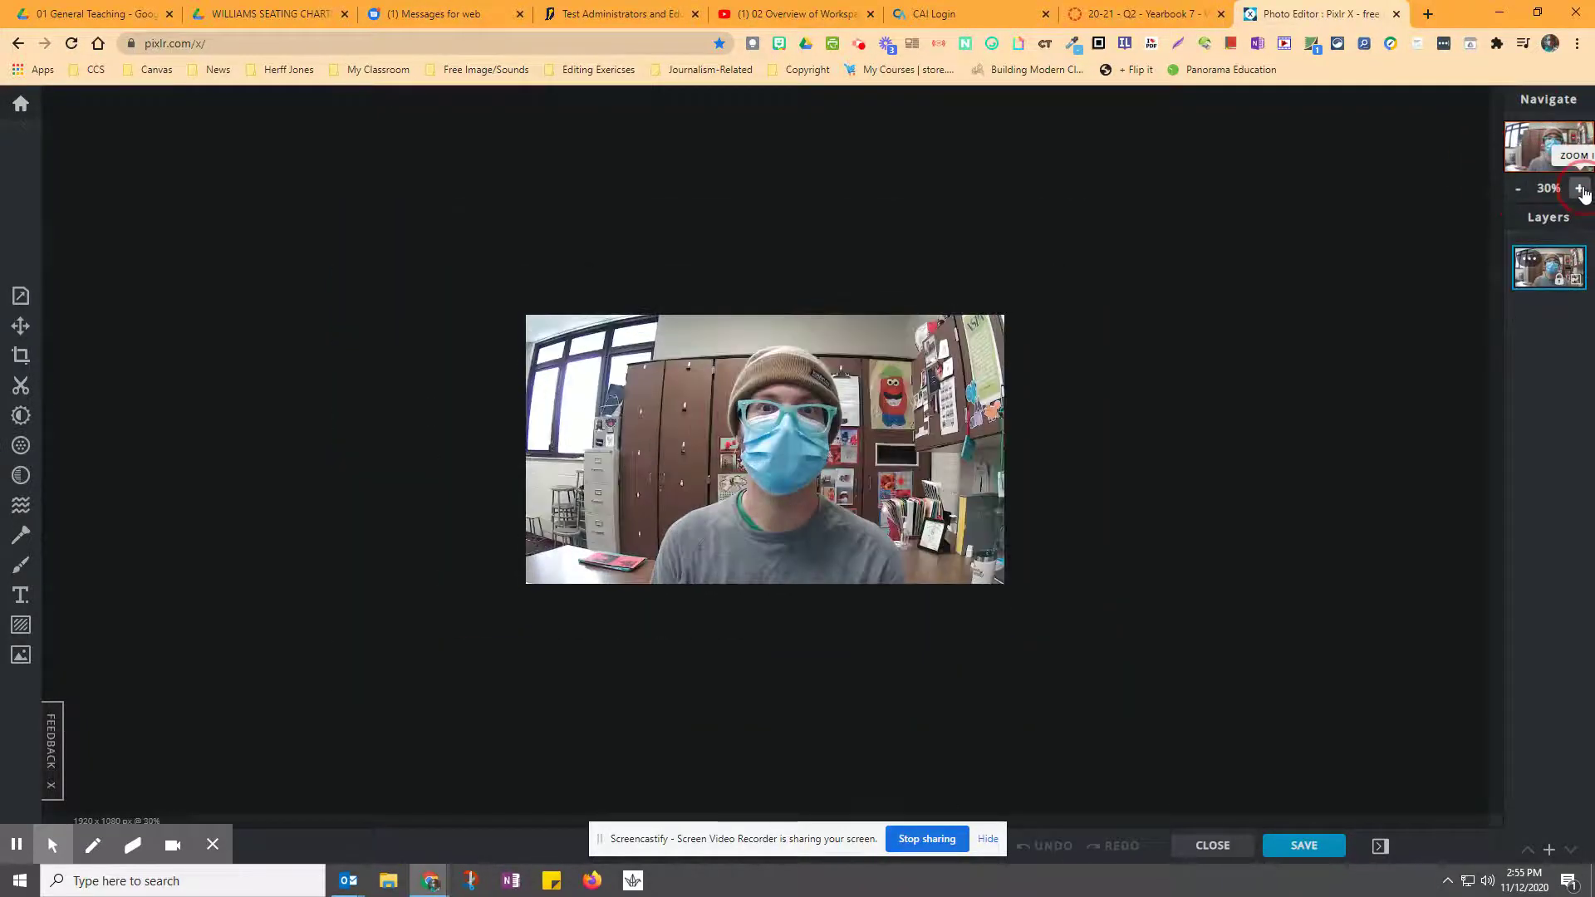
left_click(1580, 189)
scroll(766, 440, "up", 5)
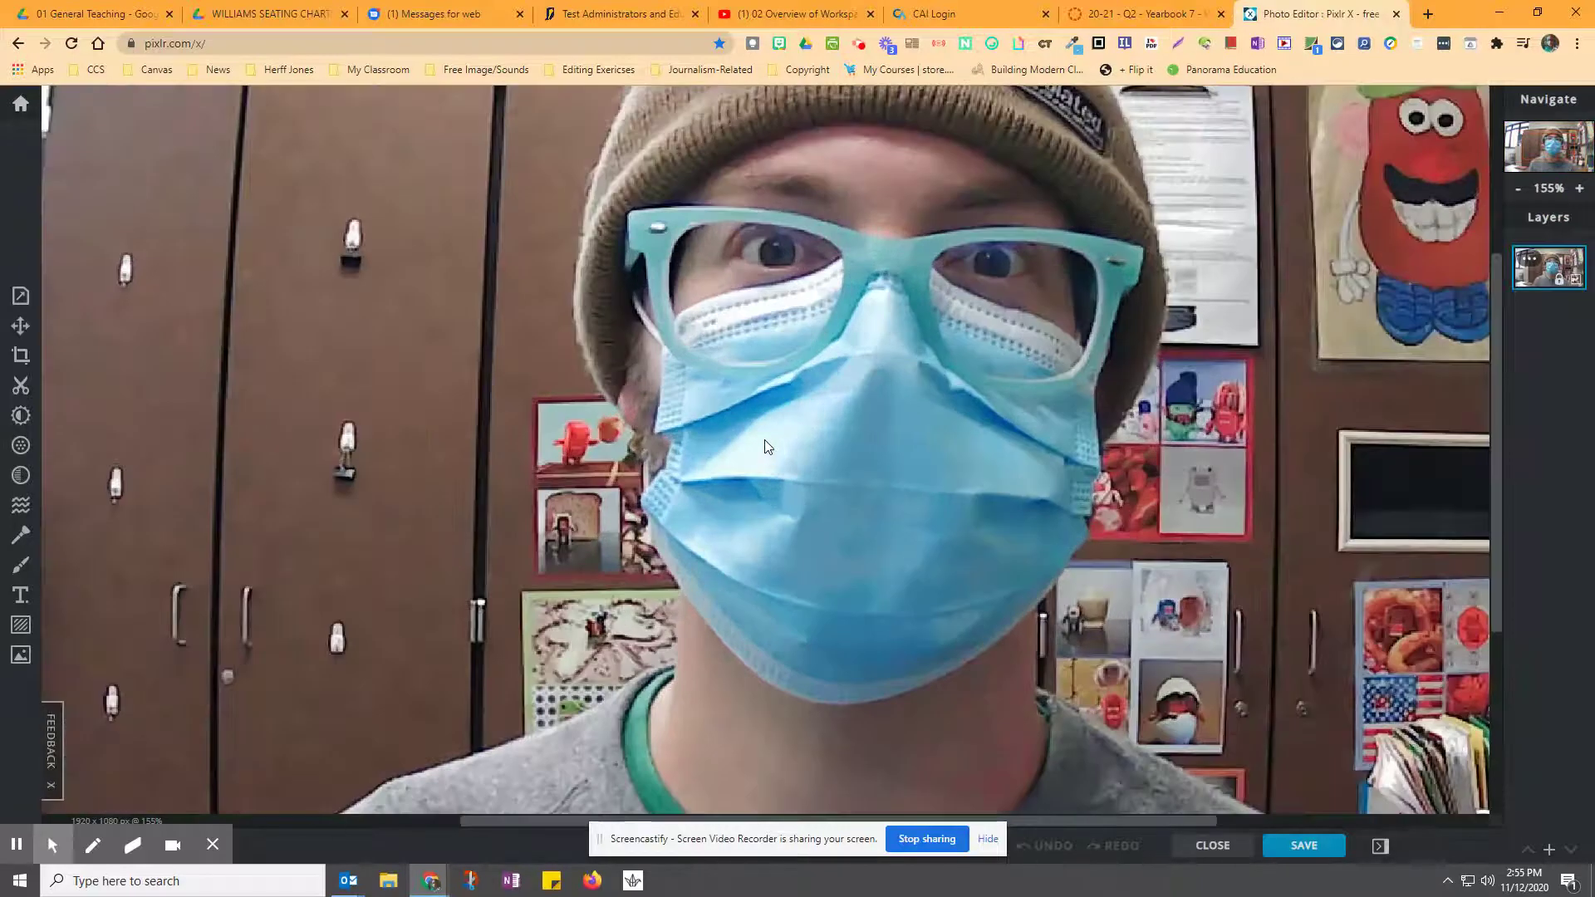
scroll(765, 440, "down", 4)
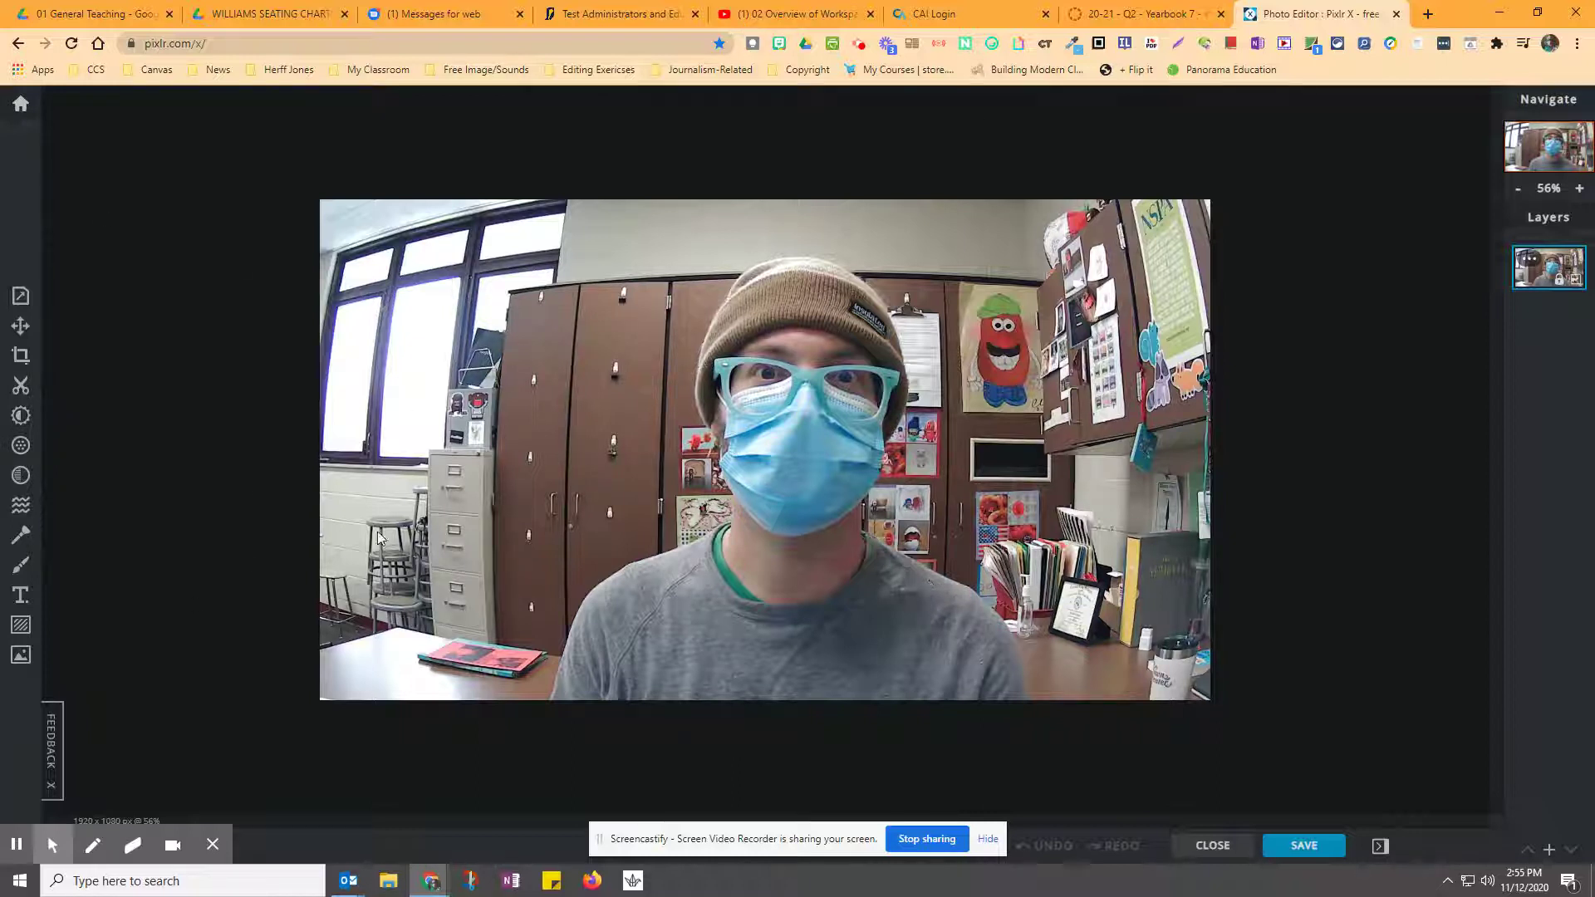
Try Magic Cutout removals on the dark cabinet and wall, then undo them all
left_click(20, 387)
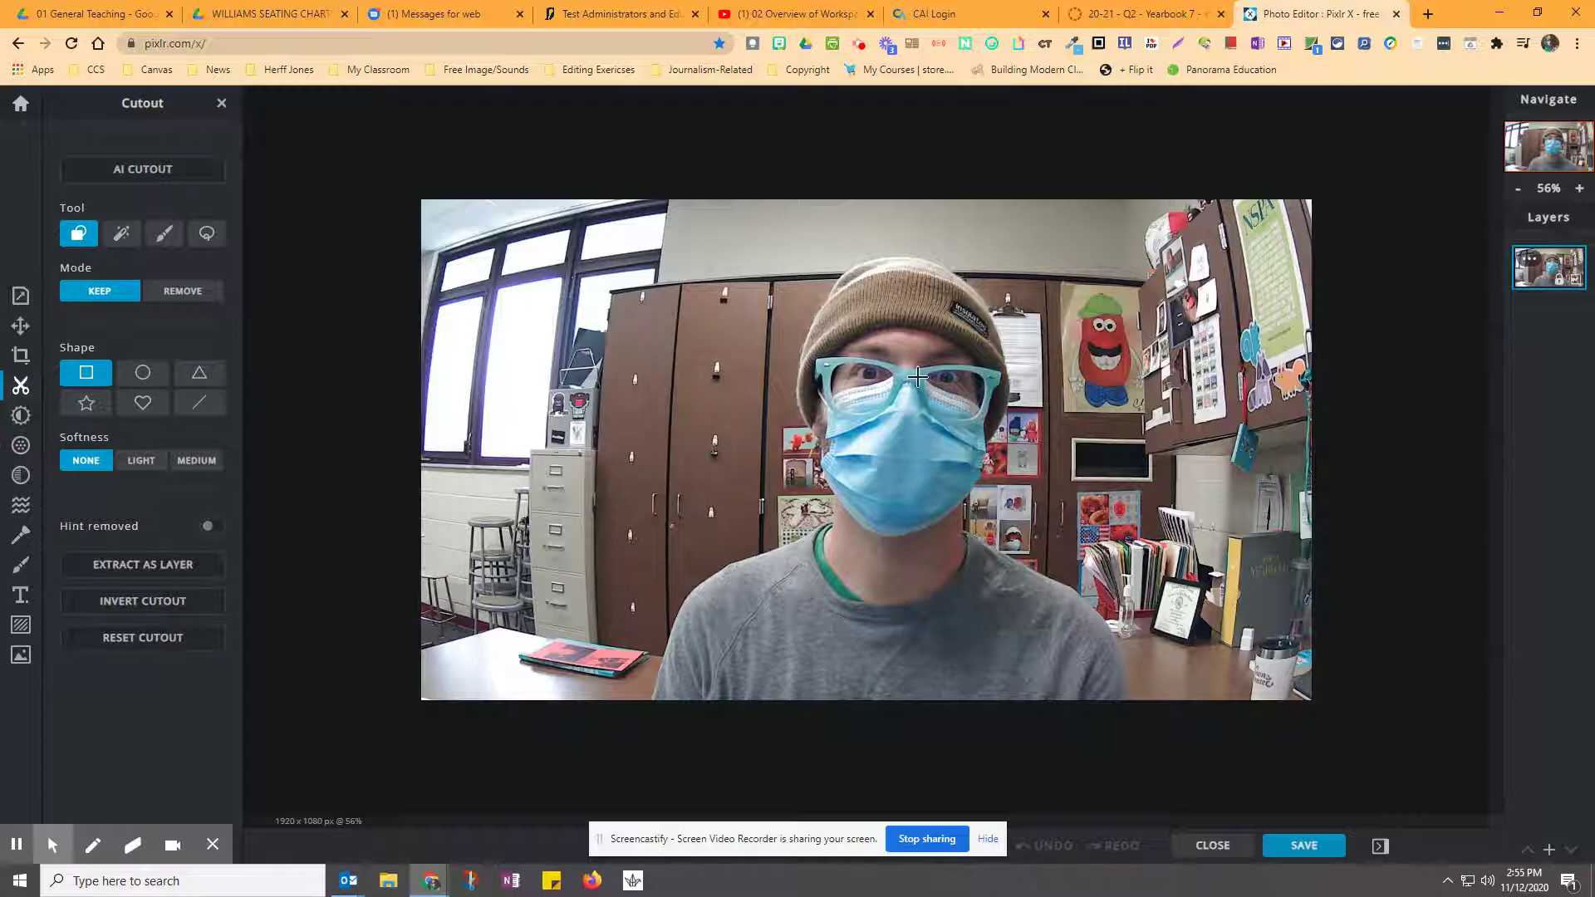
left_click(120, 237)
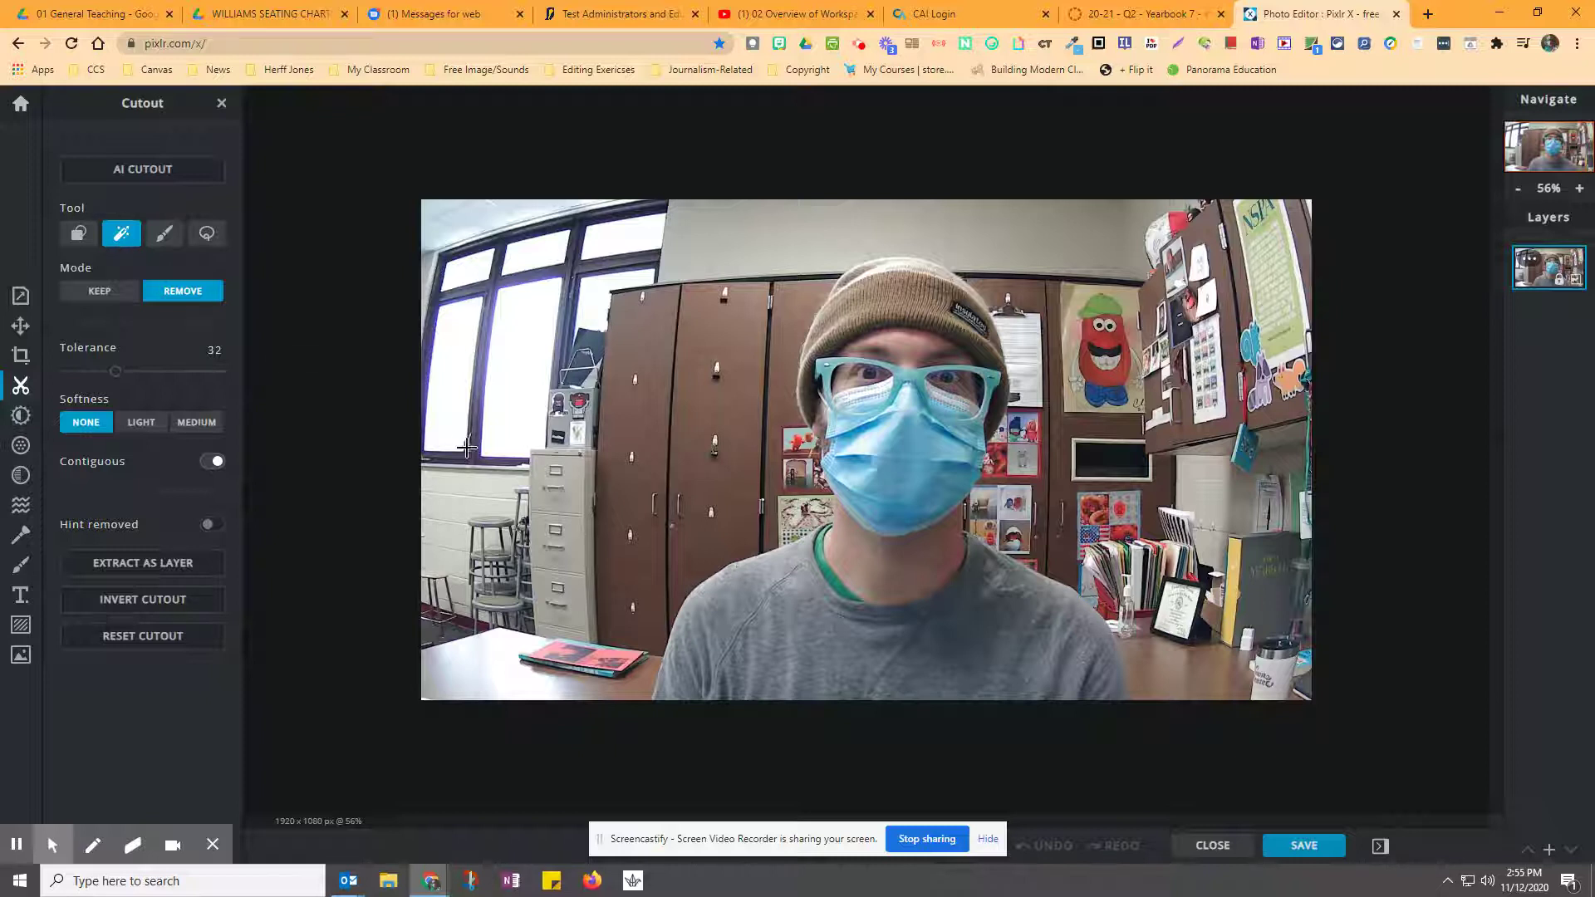
left_click(795, 293)
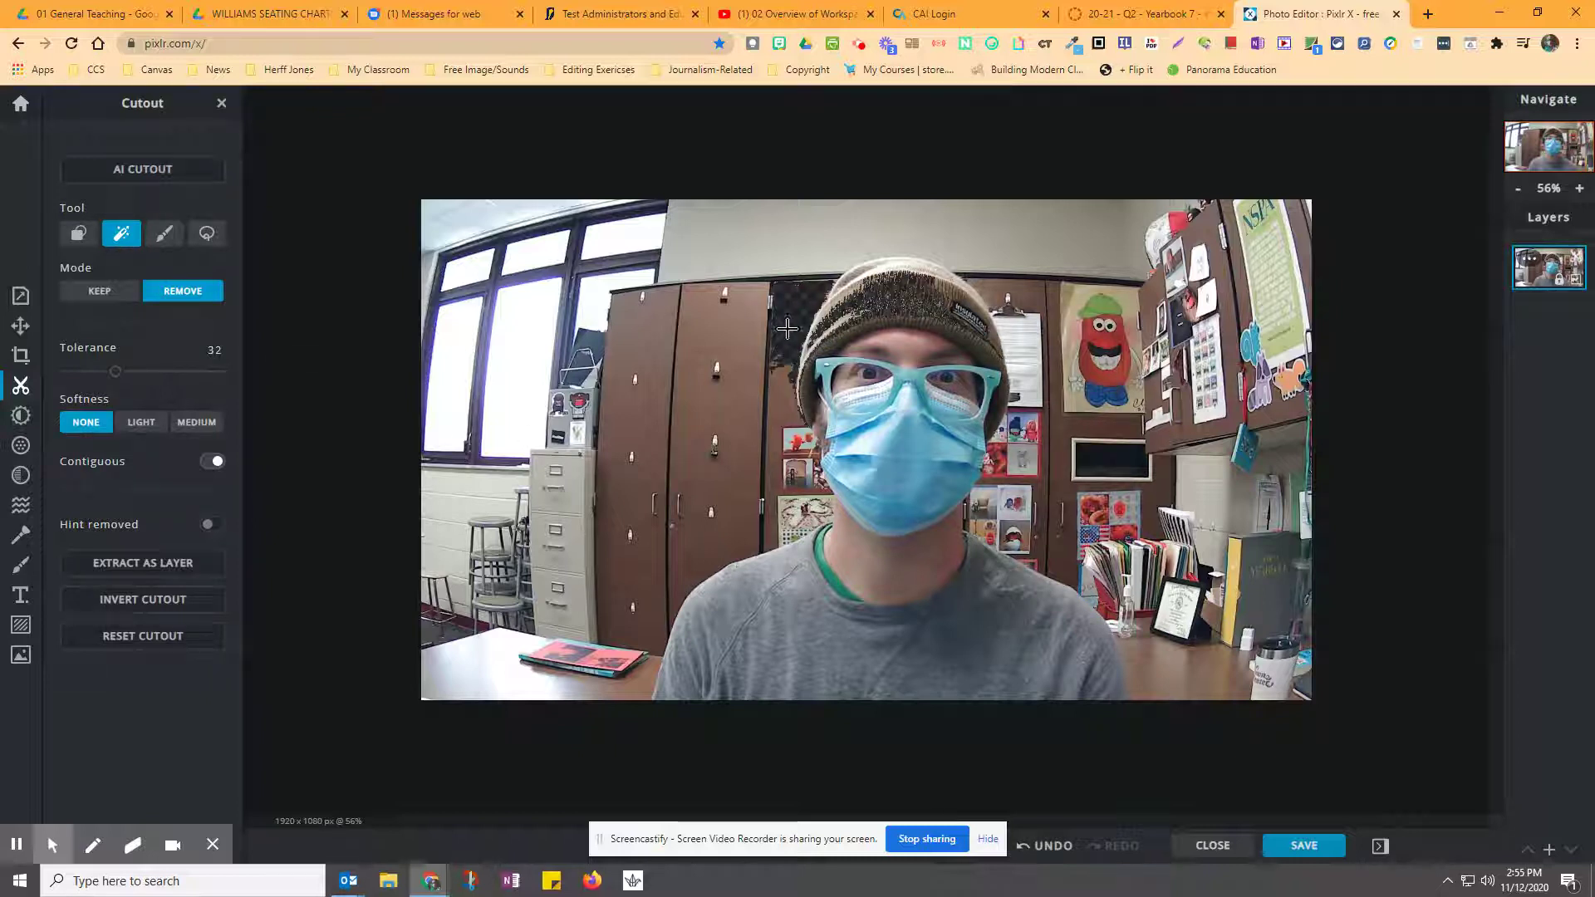
left_click(771, 402)
left_click(758, 411)
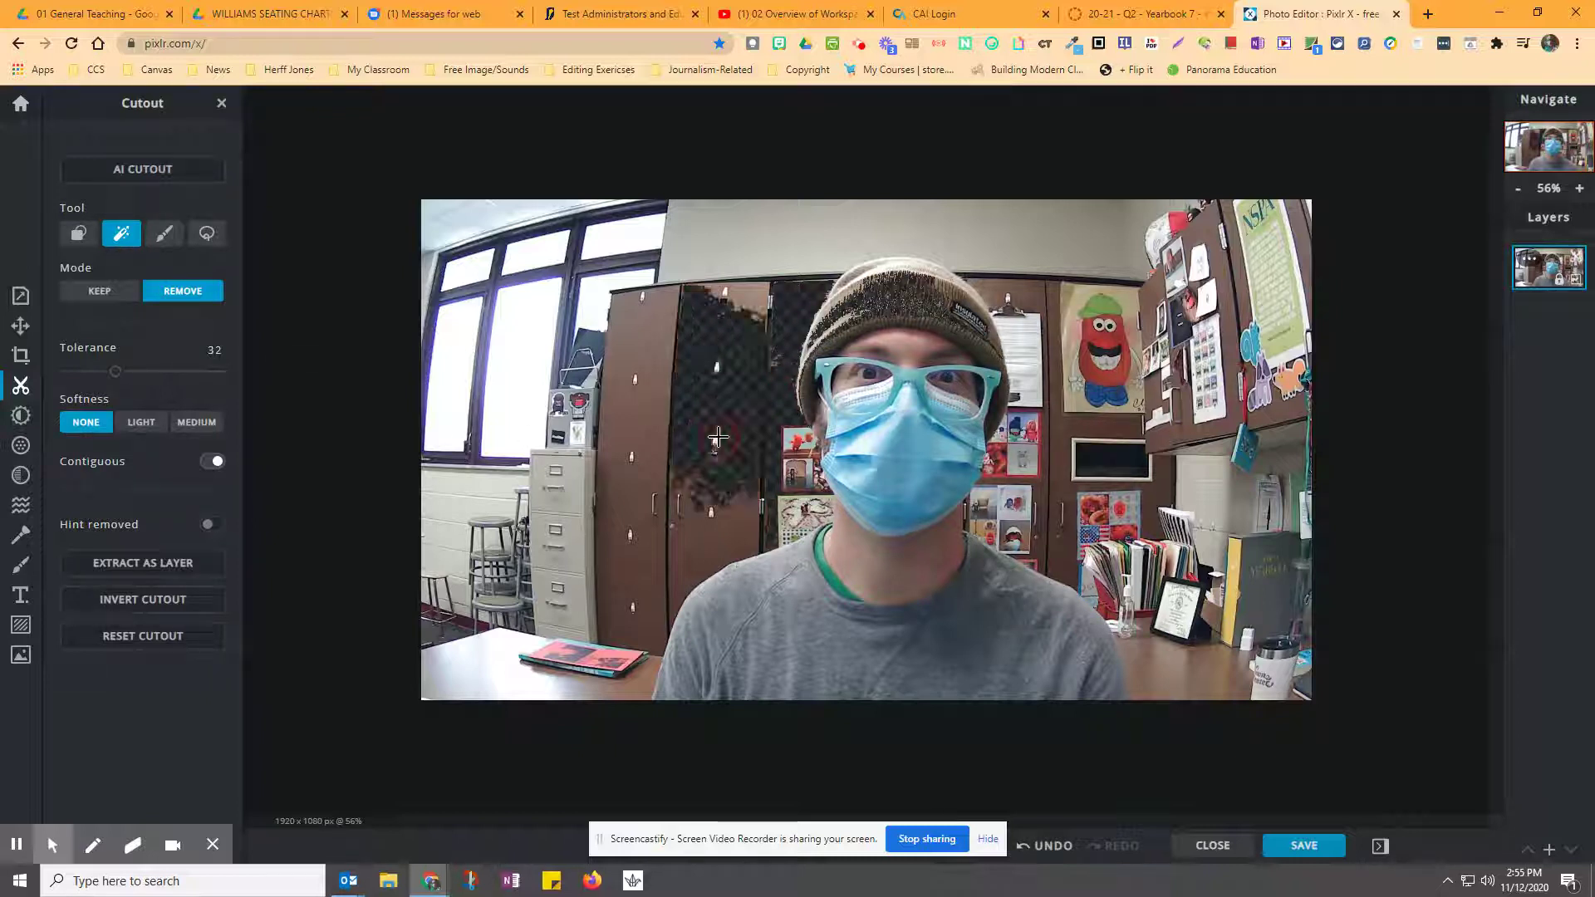
left_click(796, 251)
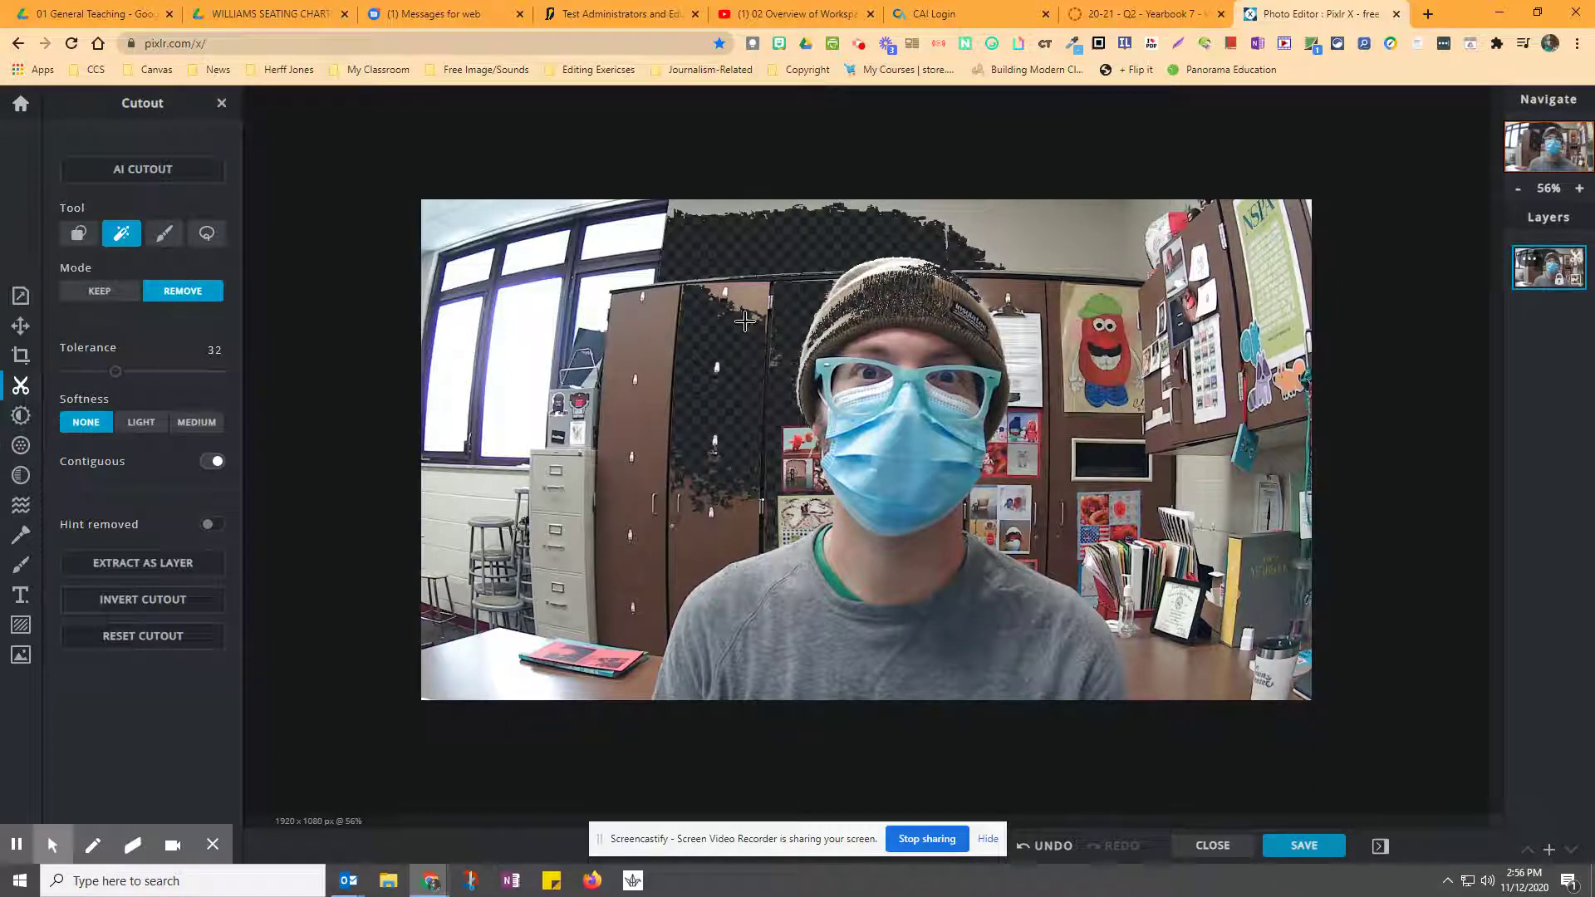
key("ctrl+z")
key("ctrl+z")
key("ctrl+z")
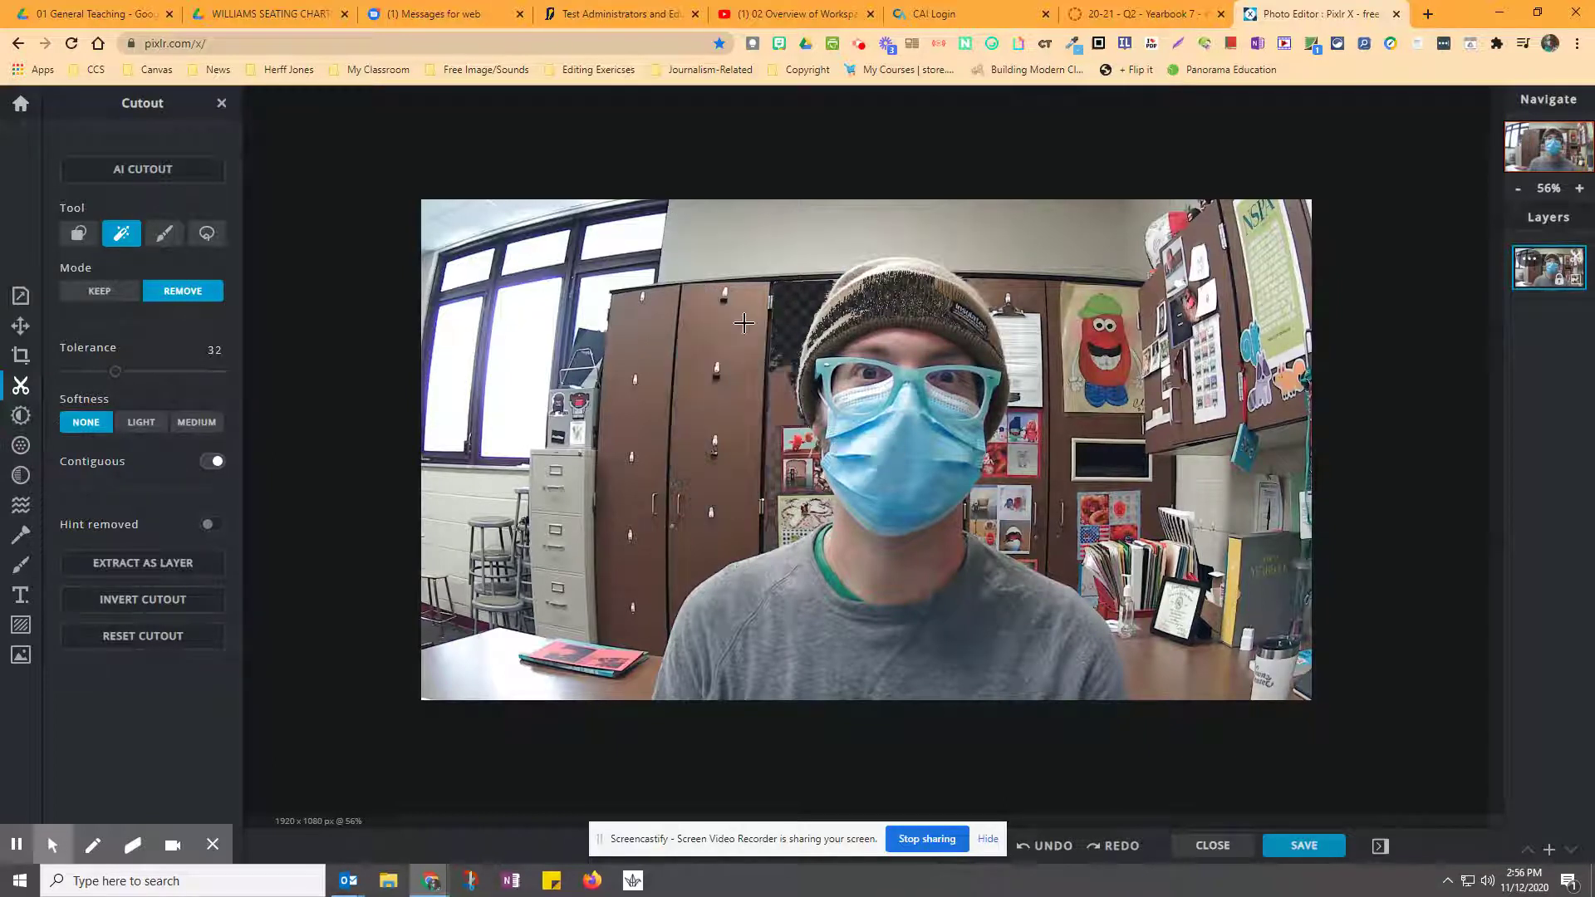
key("ctrl+z")
Switch to the Draw Cutout brush and erase background beside the hair and picture frame
left_click(166, 234)
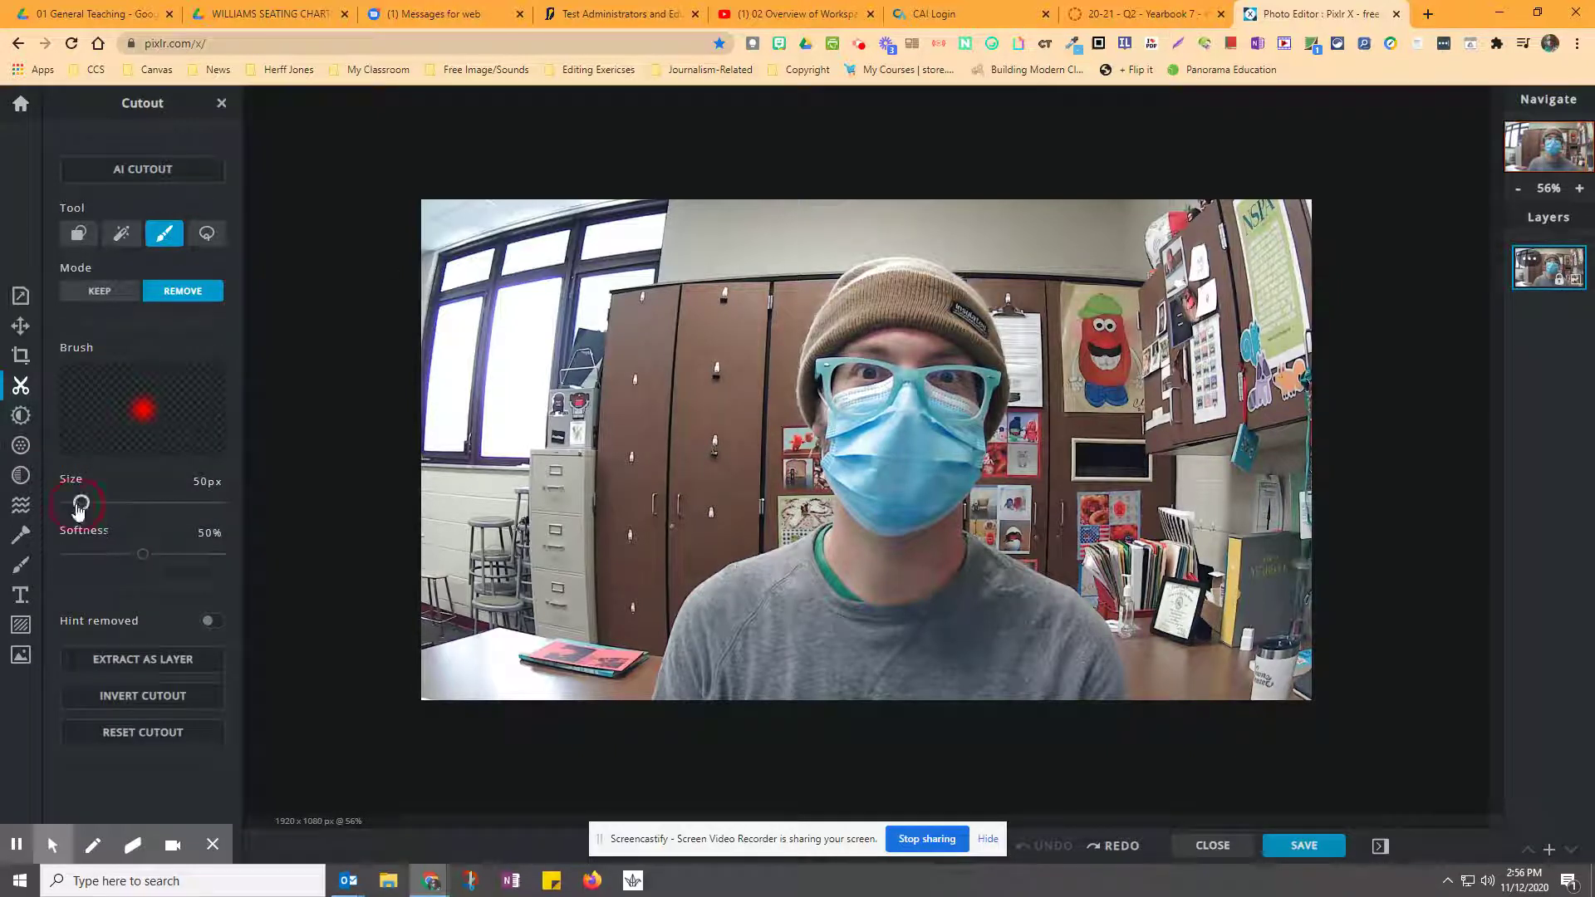
mouse_move(79, 510)
left_mouse_down()
mouse_move(64, 509)
mouse_move(99, 509)
mouse_move(82, 515)
left_mouse_up()
scroll(794, 485, "up", 5)
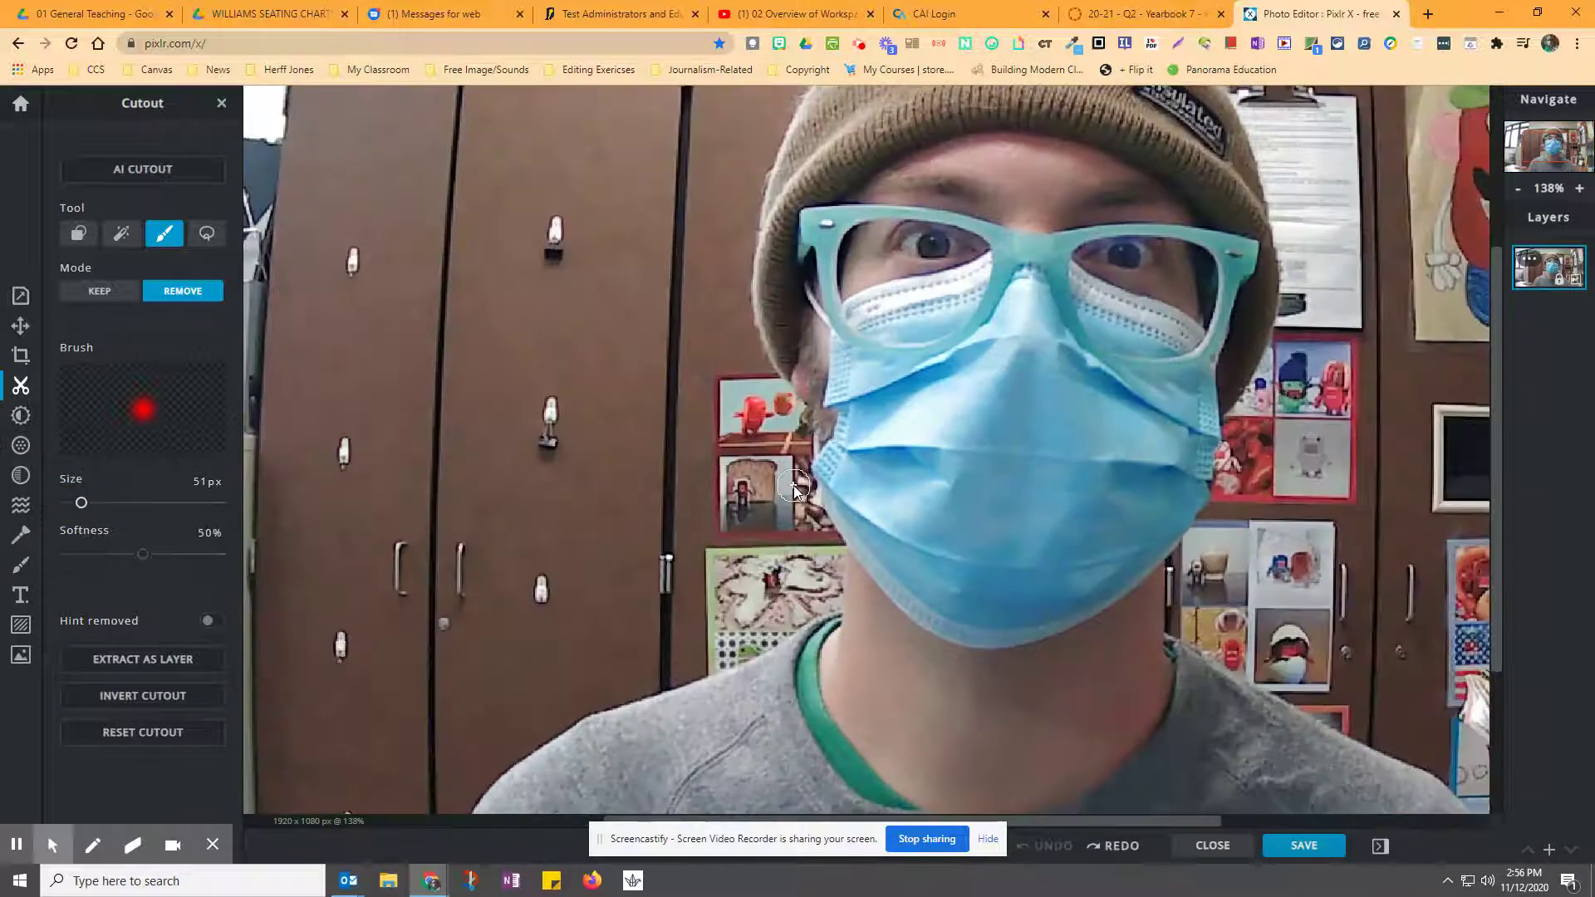
left_click(741, 290)
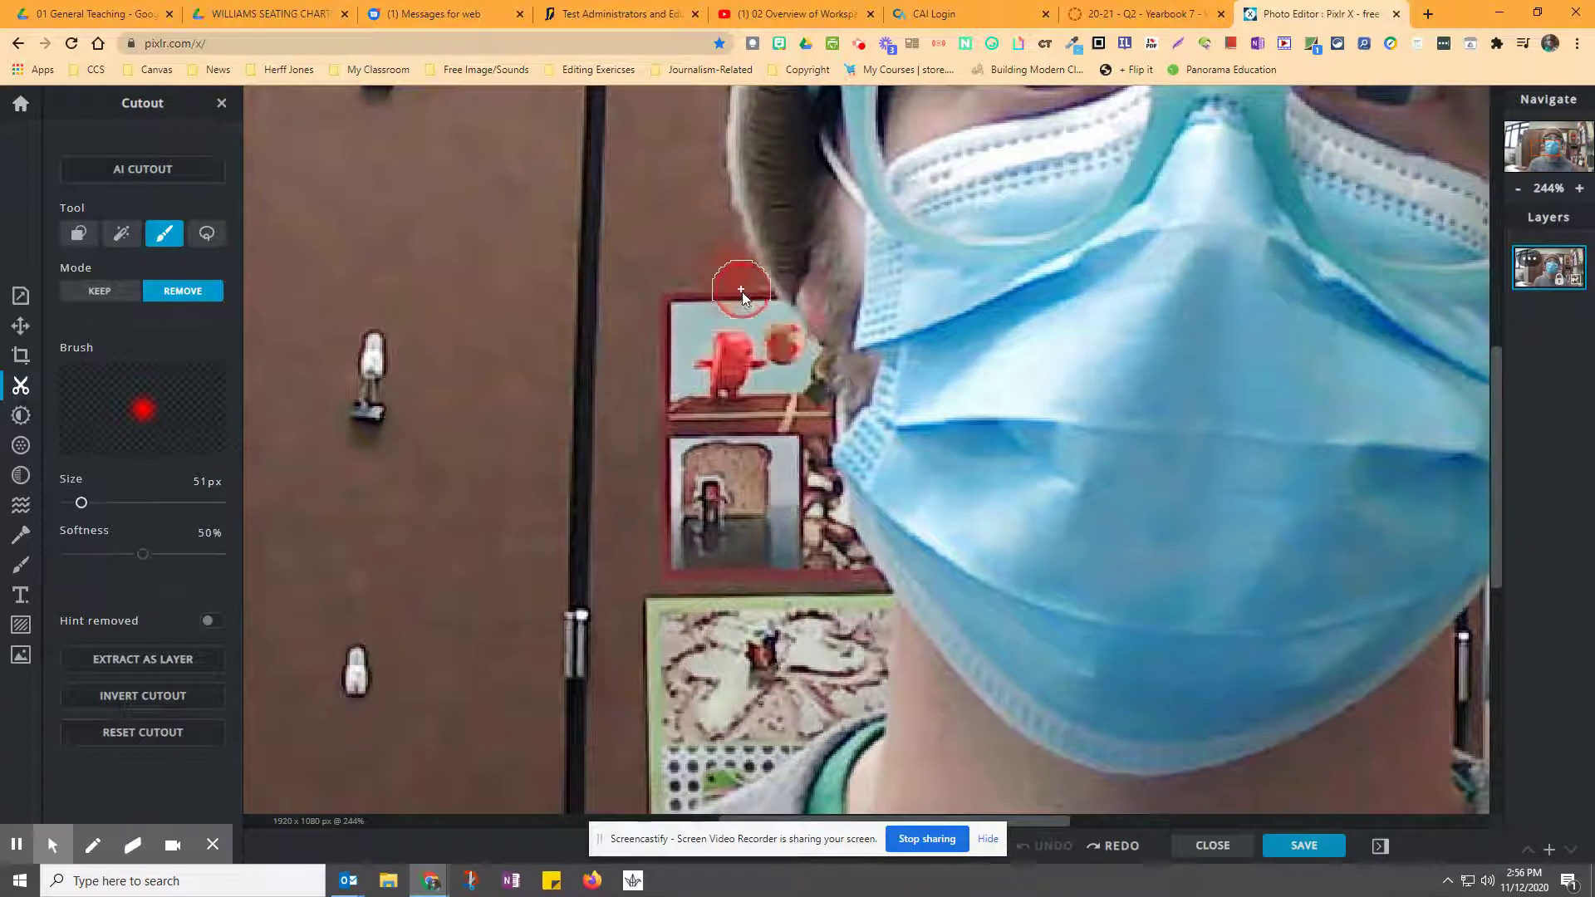
left_click_drag(791, 341, 838, 550)
left_click_drag(870, 610, 866, 685)
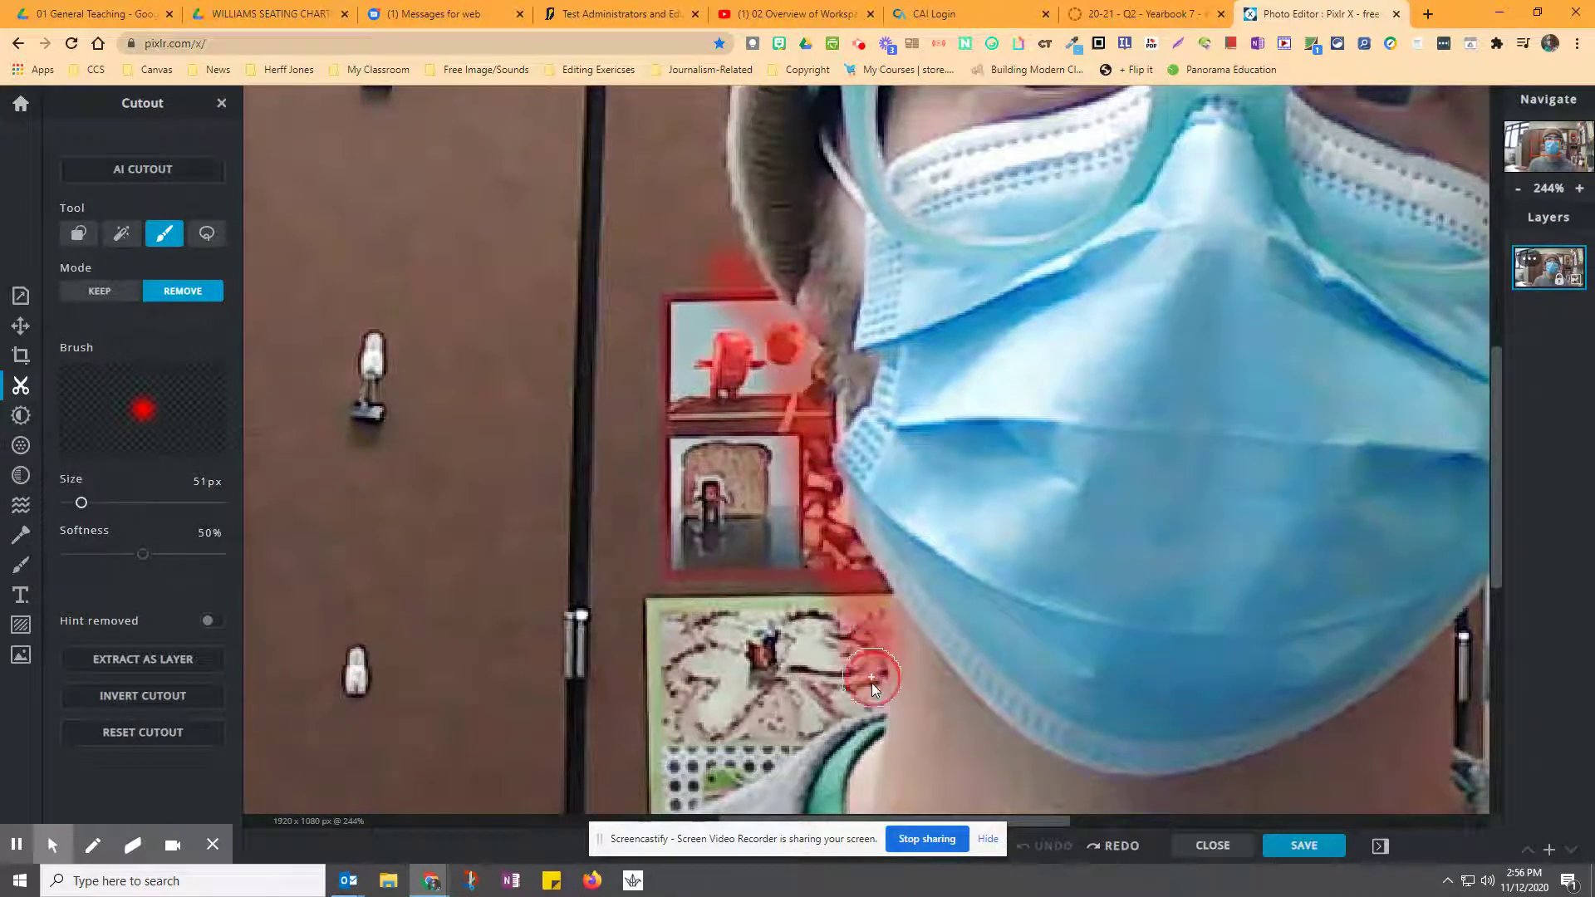
Erase background along the side of the face, down the neck and shoulder edge
left_click(716, 250)
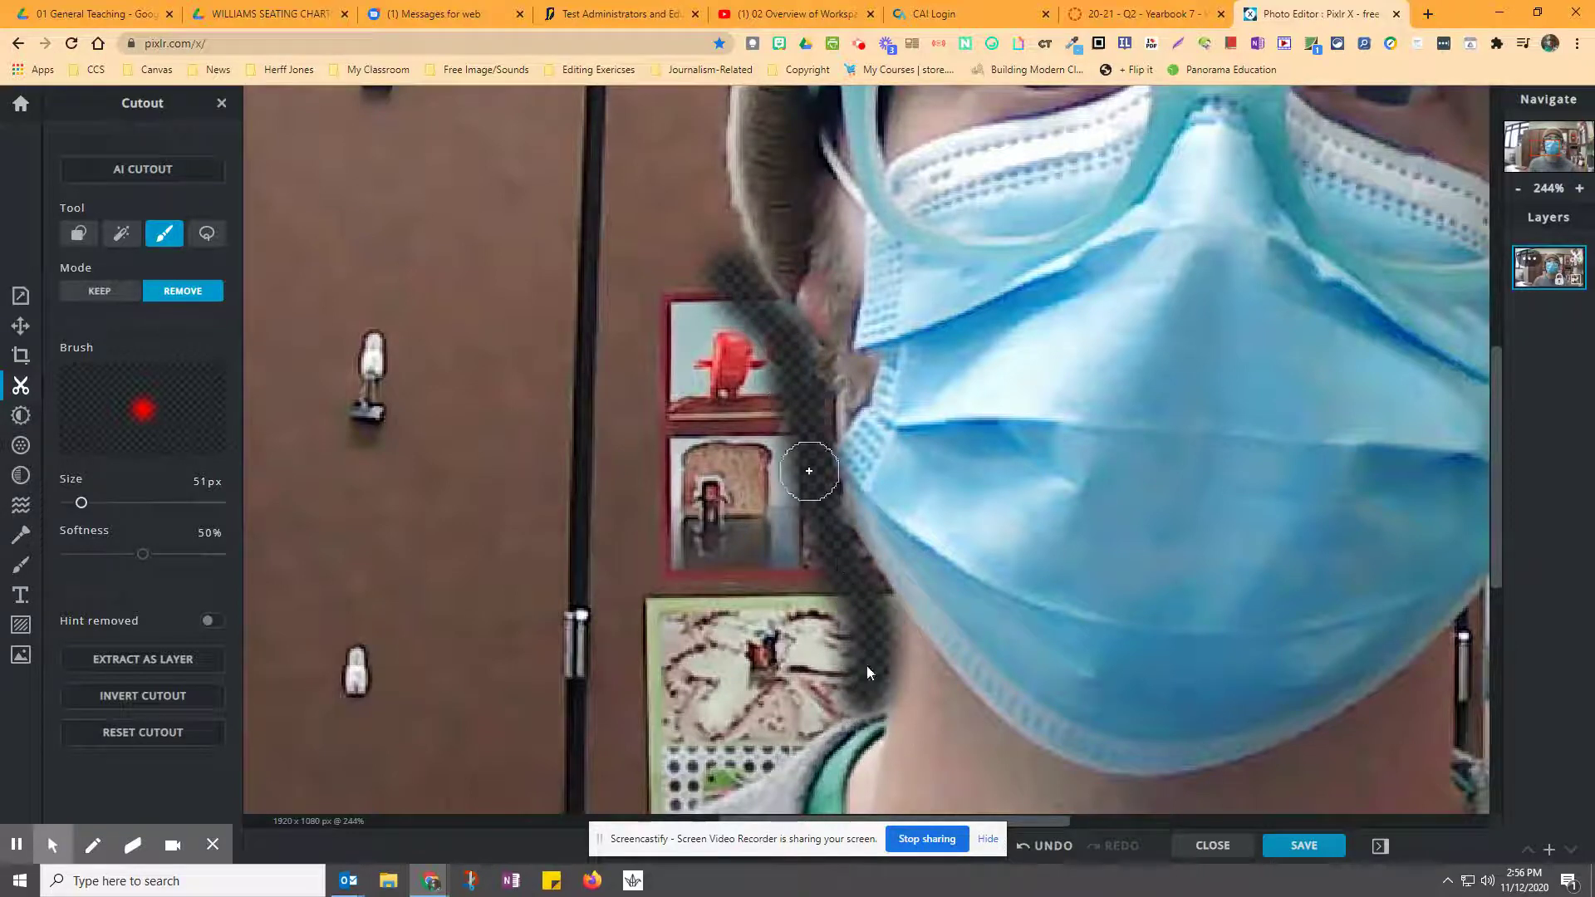
mouse_move(856, 673)
left_mouse_down()
mouse_move(820, 687)
mouse_move(806, 727)
mouse_move(734, 760)
mouse_move(684, 723)
left_mouse_up()
scroll(682, 715, "down", 2)
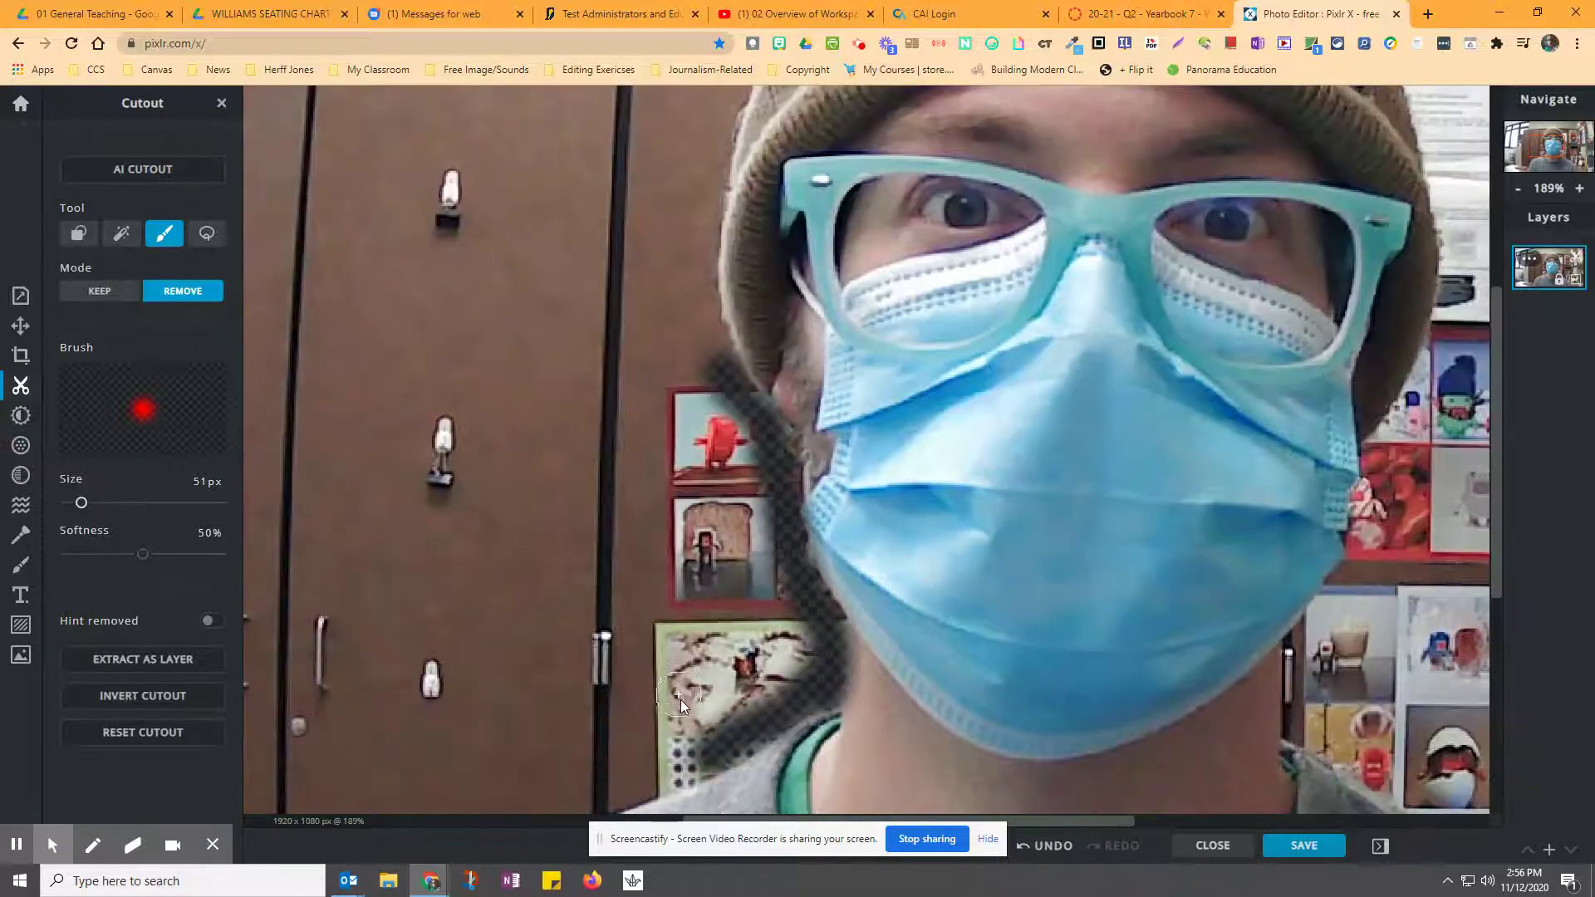
scroll(678, 690, "up", 2)
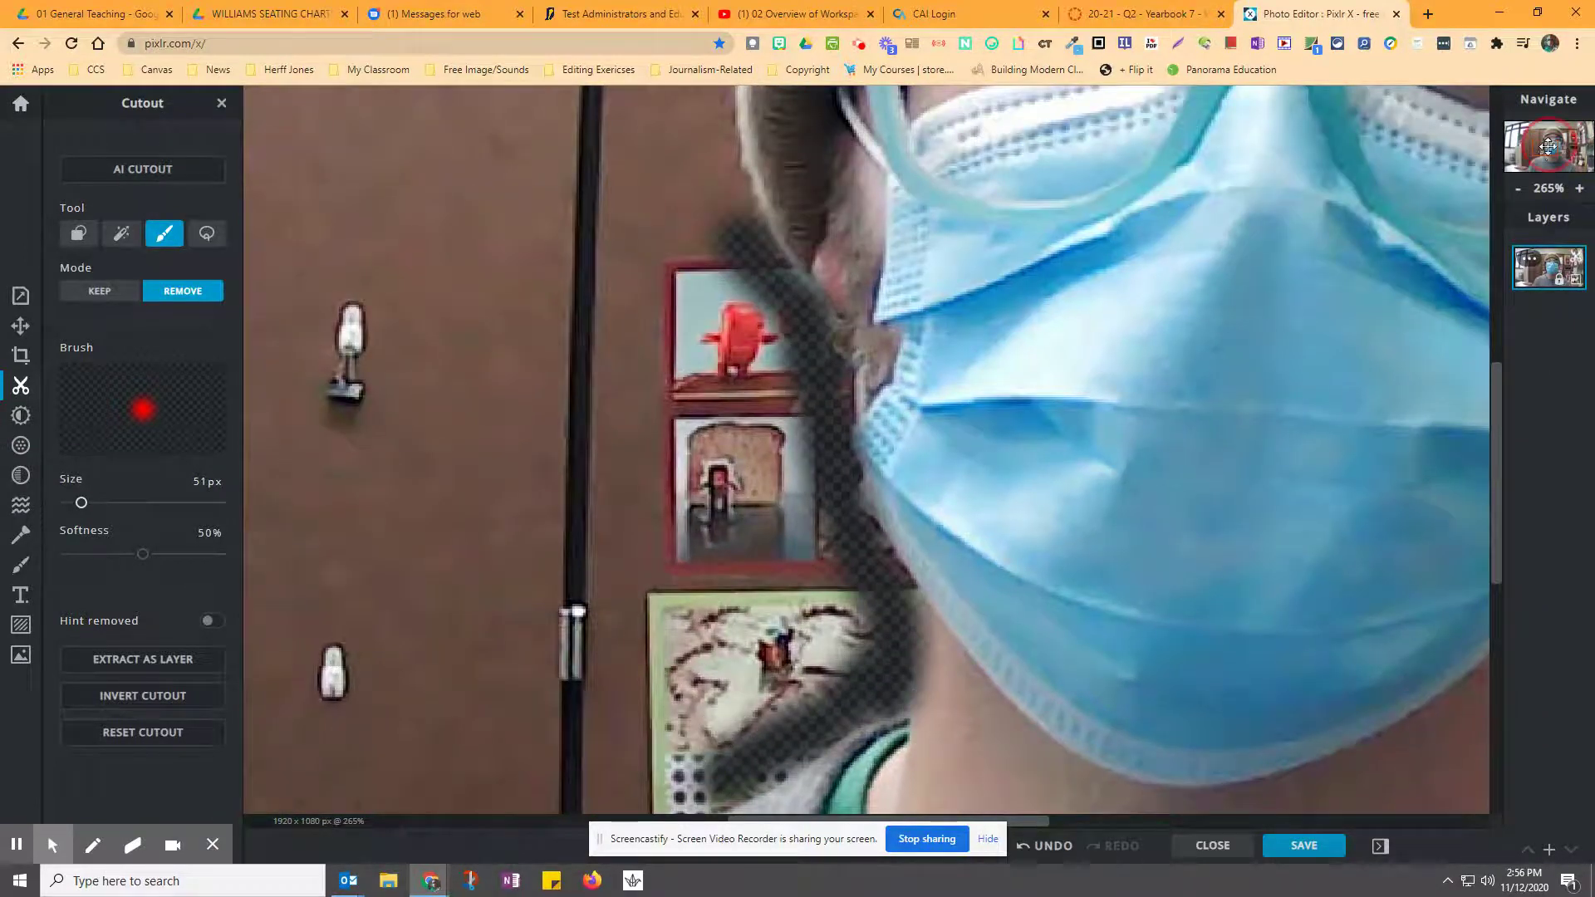
left_click_drag(1548, 147, 1546, 155)
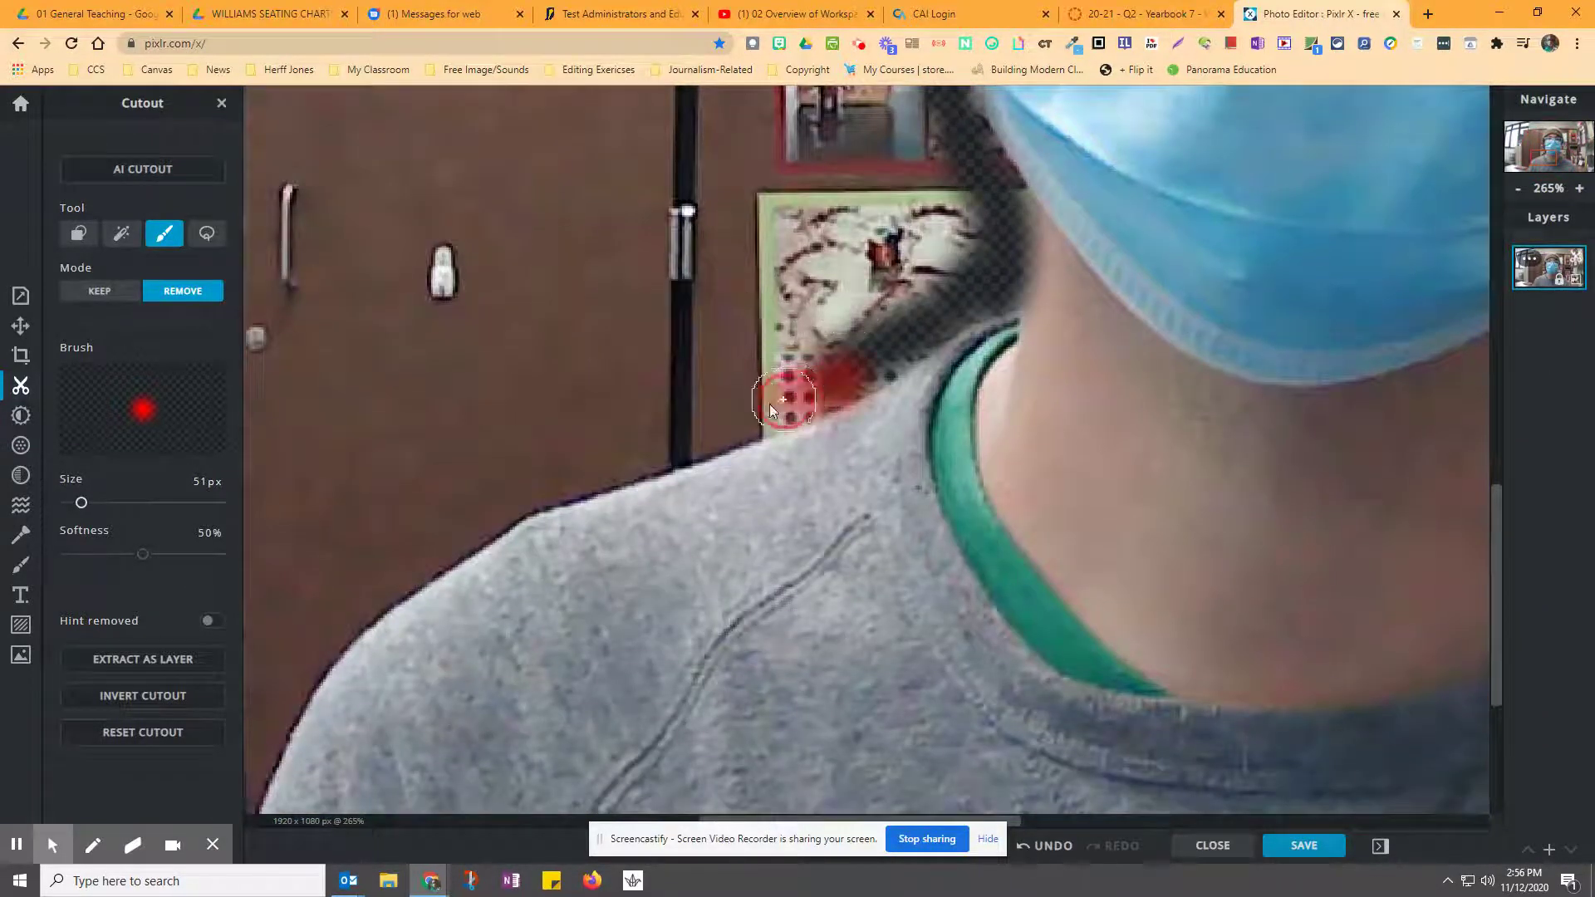
mouse_move(770, 405)
left_mouse_down()
mouse_move(733, 431)
mouse_move(595, 463)
mouse_move(712, 449)
mouse_move(894, 347)
left_mouse_up()
scroll(880, 337, "up", 2)
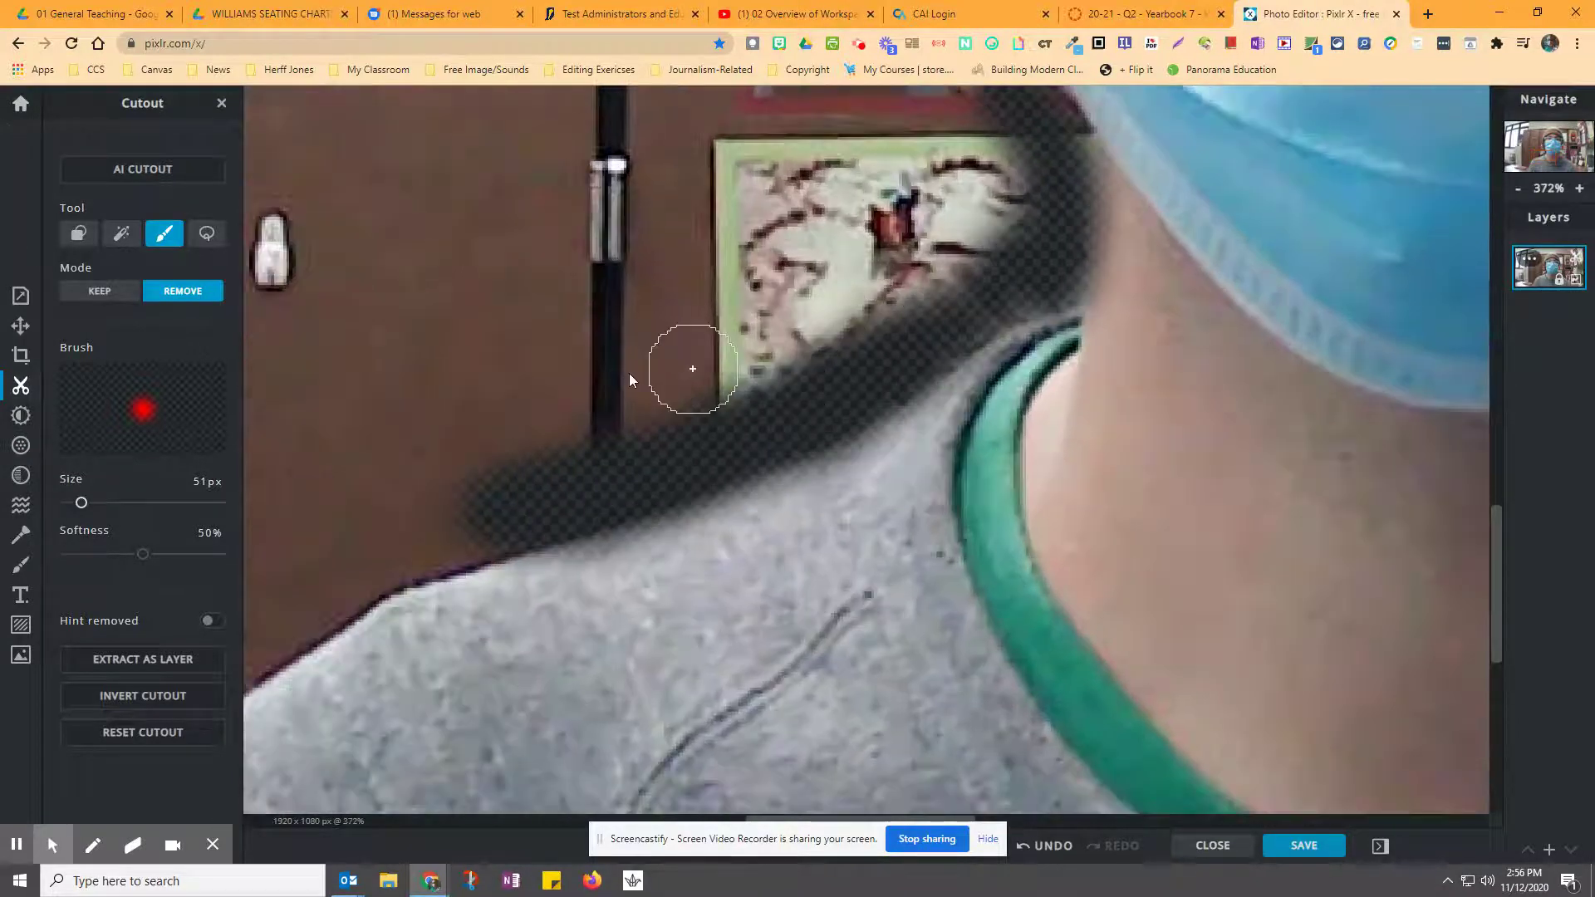
scroll(443, 376, "down", 2)
Set the brush to 0% softness and 153px, then erase cabinet left of the face
left_click(133, 555)
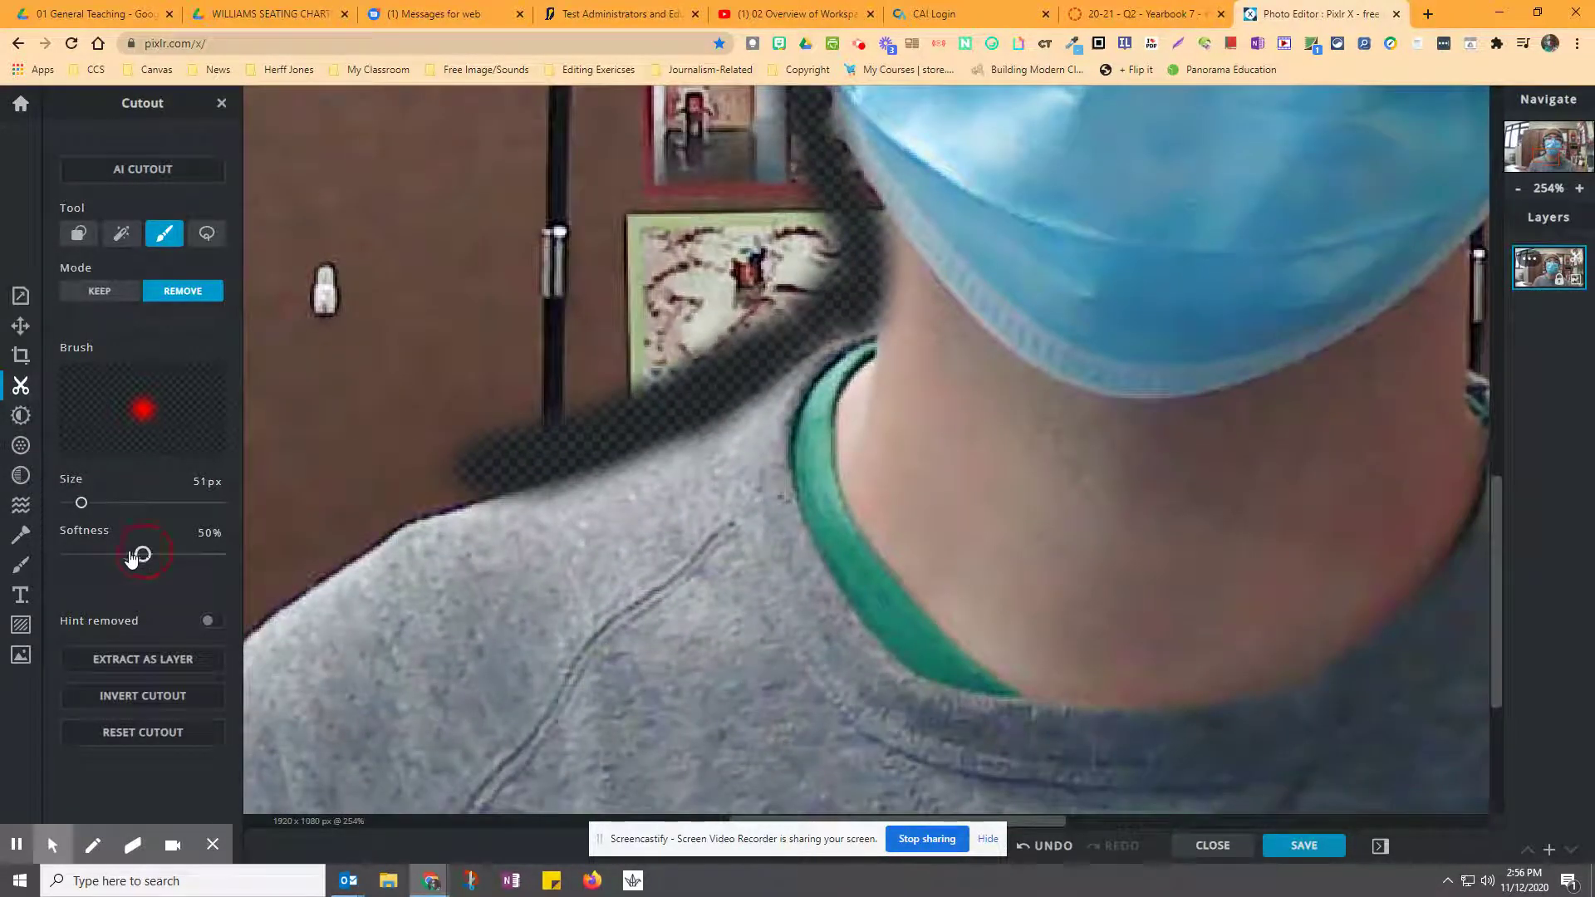
left_click_drag(132, 558, 47, 555)
left_click_drag(81, 503, 113, 503)
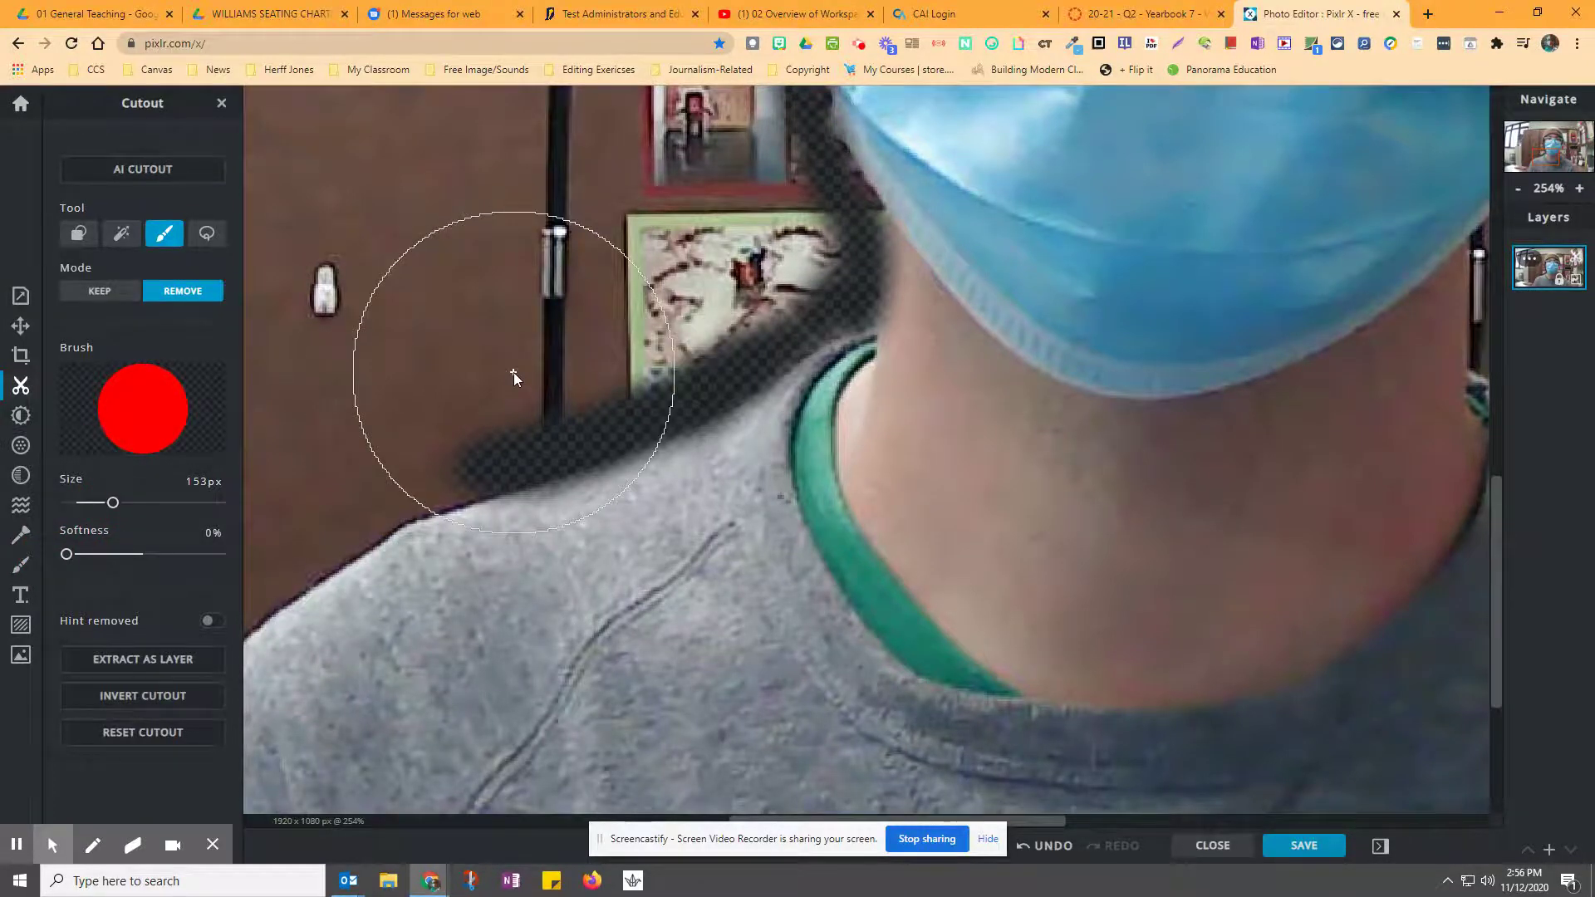
scroll(513, 372, "down", 3)
left_click(483, 371)
mouse_move(486, 372)
left_mouse_down()
mouse_move(601, 323)
mouse_move(610, 334)
mouse_move(557, 203)
left_mouse_up()
scroll(383, 308, "down", 3)
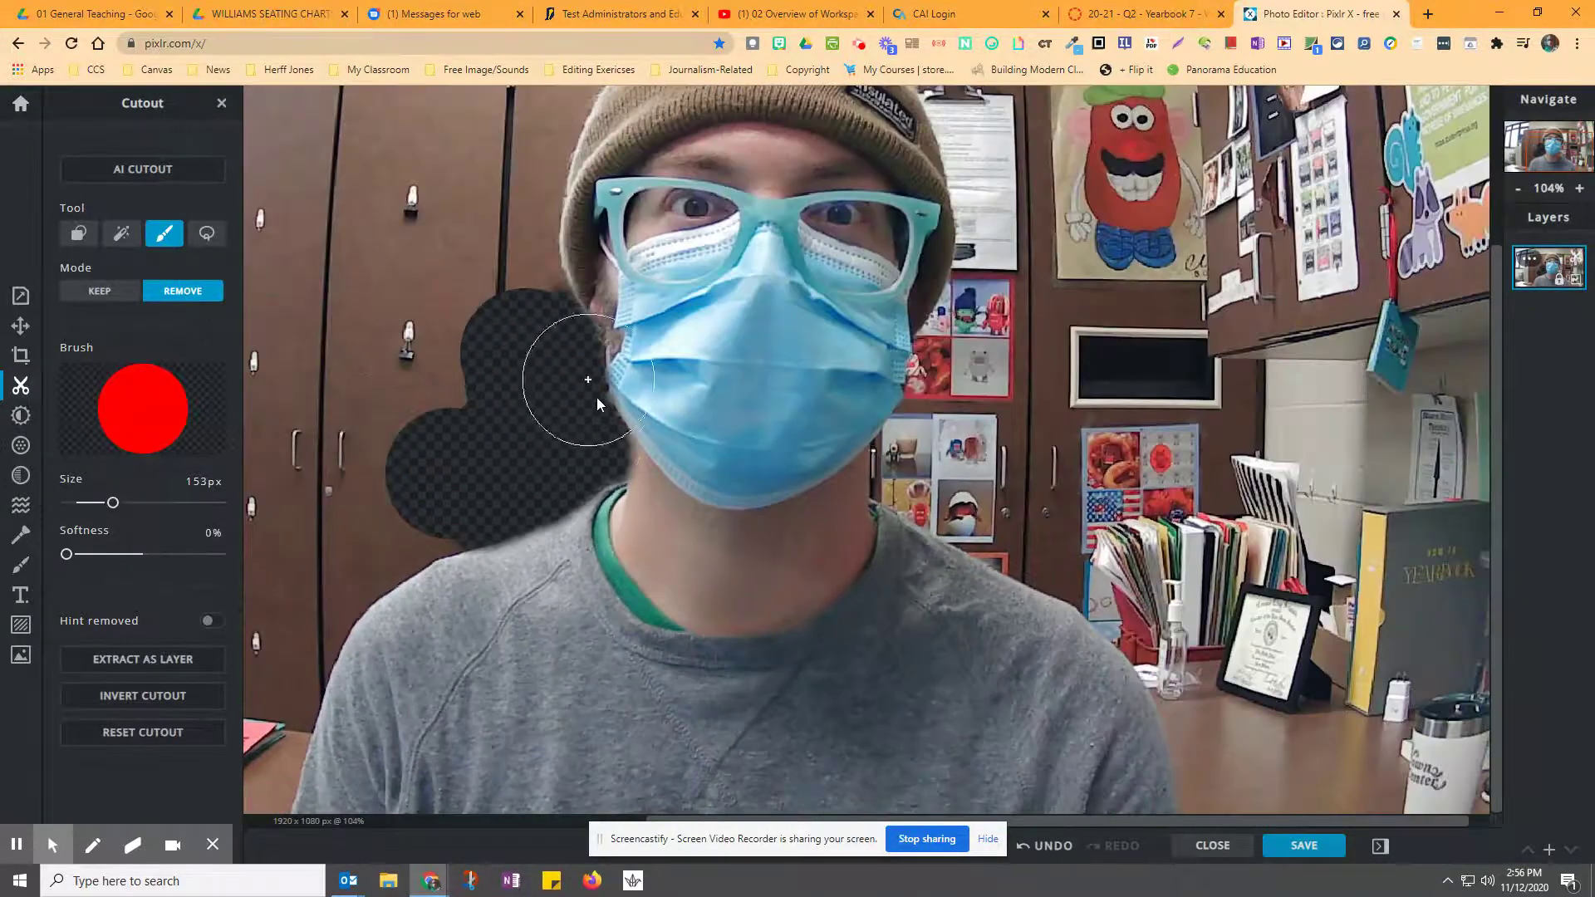
Lasso away background beside the mask and along the shoulder, then fit the photo in view
left_click(206, 234)
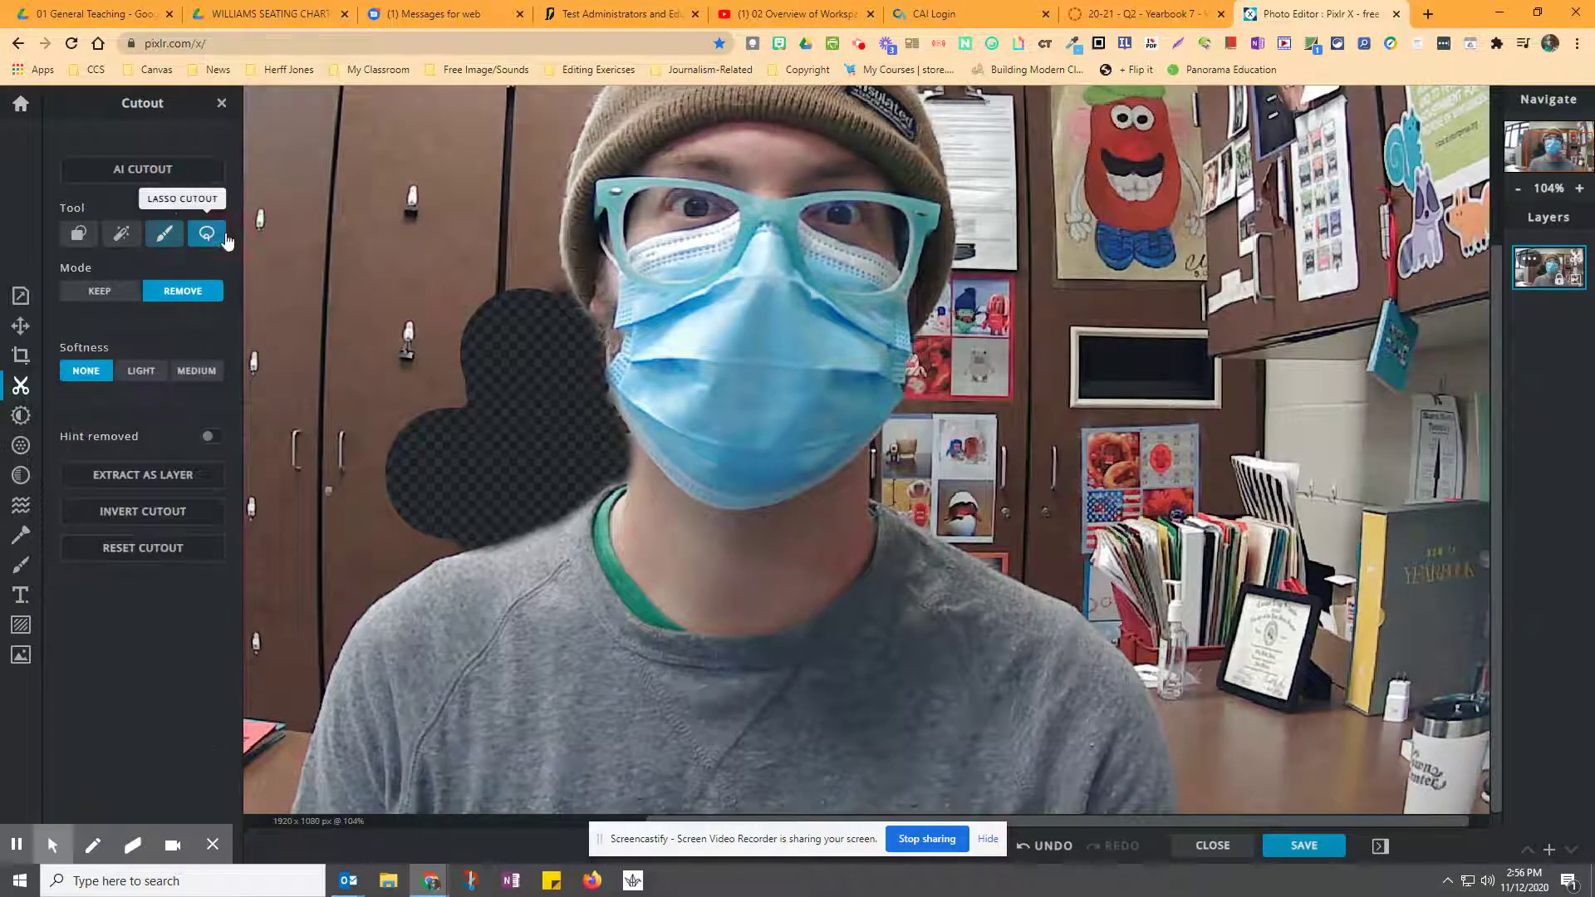
scroll(1097, 563, "up", 5)
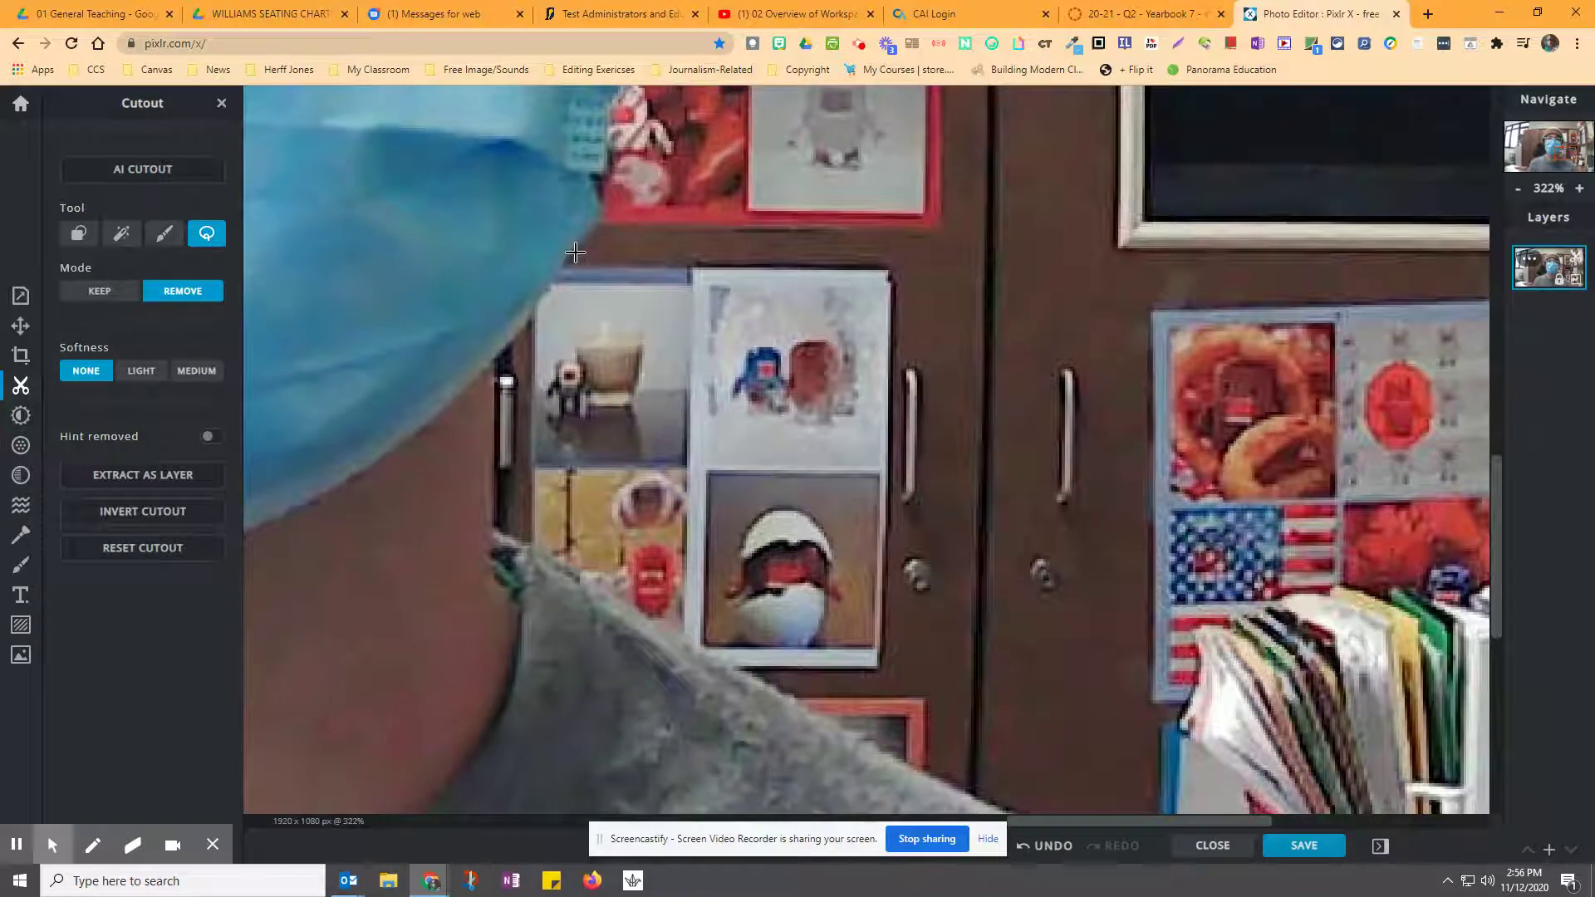
mouse_move(570, 257)
left_mouse_down()
mouse_move(493, 365)
mouse_move(492, 432)
mouse_move(522, 481)
mouse_move(688, 440)
mouse_move(700, 313)
mouse_move(669, 275)
mouse_move(571, 257)
left_mouse_up()
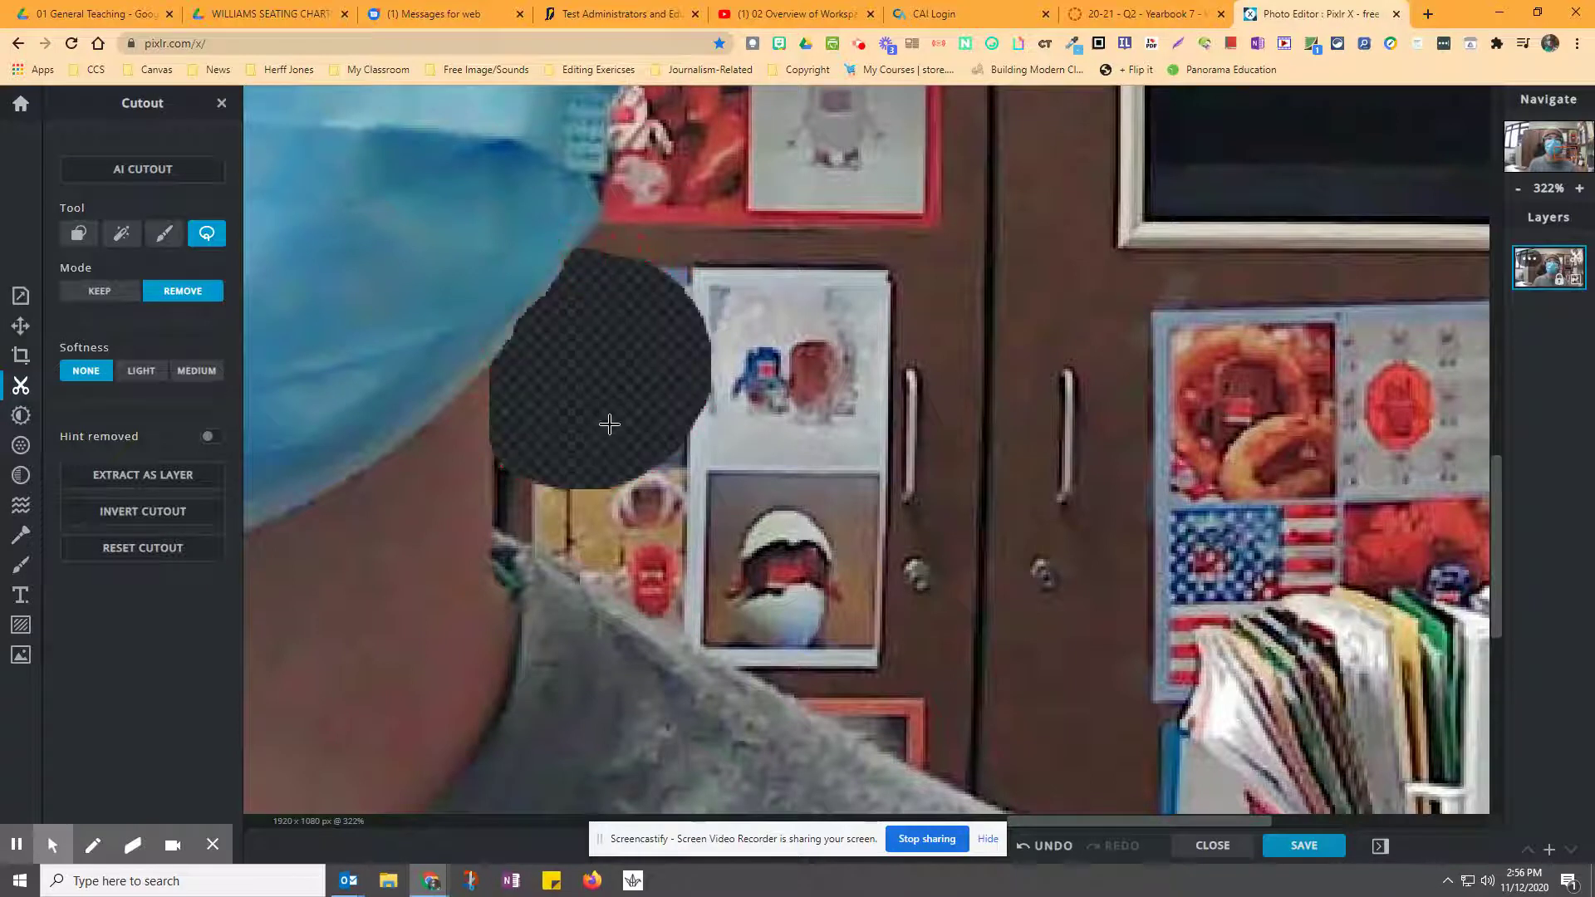
mouse_move(492, 446)
left_mouse_down()
mouse_move(500, 530)
mouse_move(595, 576)
mouse_move(648, 396)
mouse_move(650, 429)
left_mouse_up()
scroll(652, 432, "down", 3)
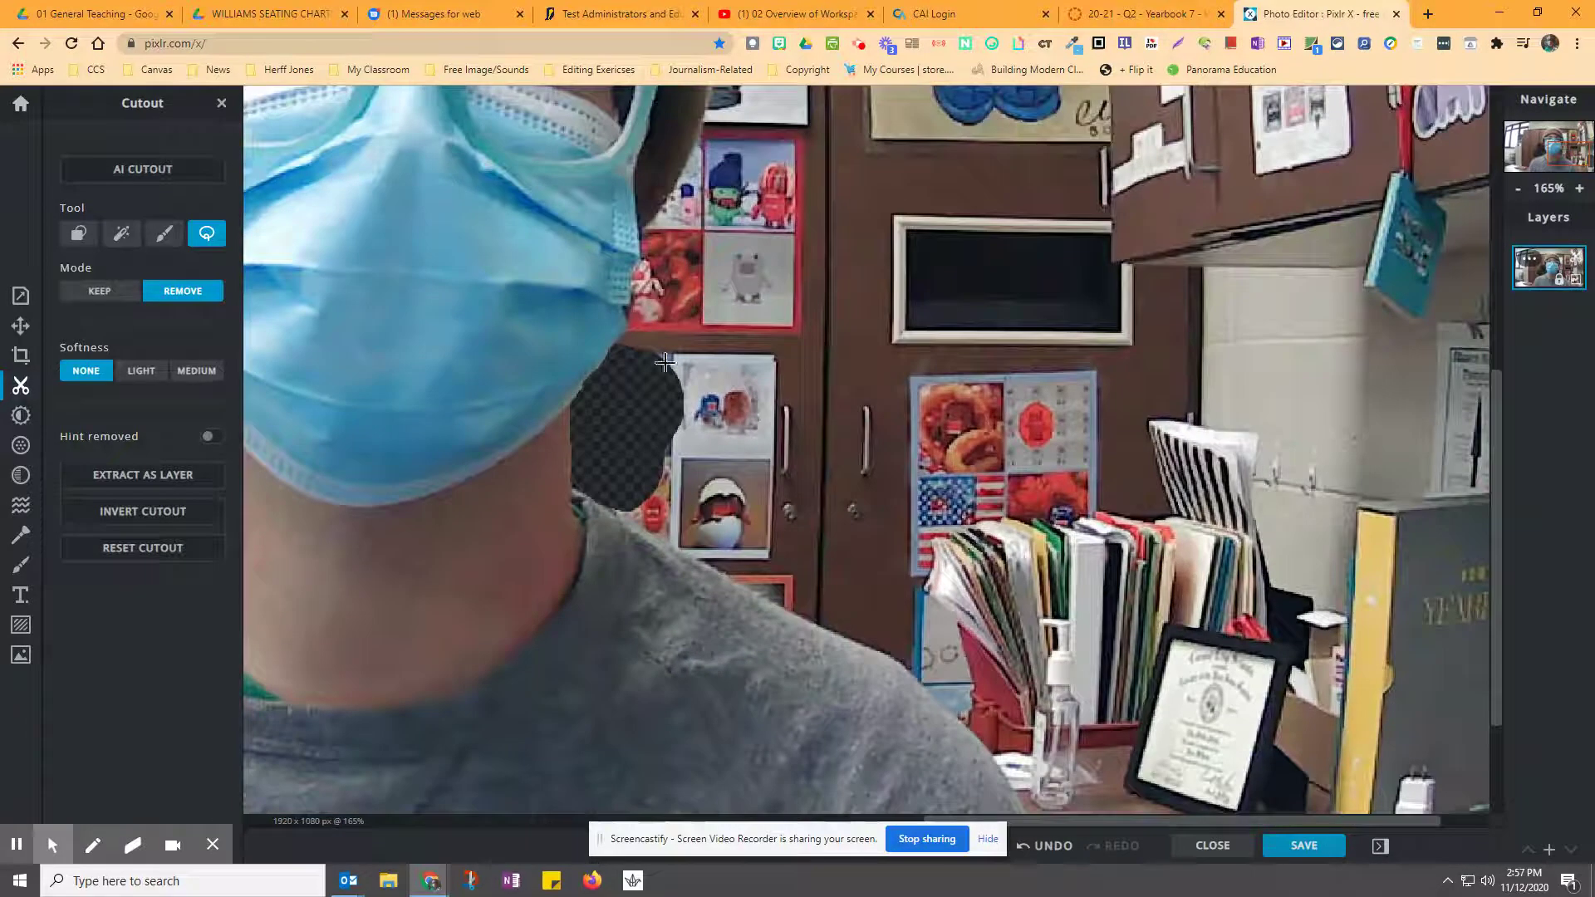
mouse_move(639, 228)
left_mouse_down()
mouse_move(611, 352)
mouse_move(646, 387)
mouse_move(717, 319)
mouse_move(709, 254)
mouse_move(632, 231)
left_mouse_up()
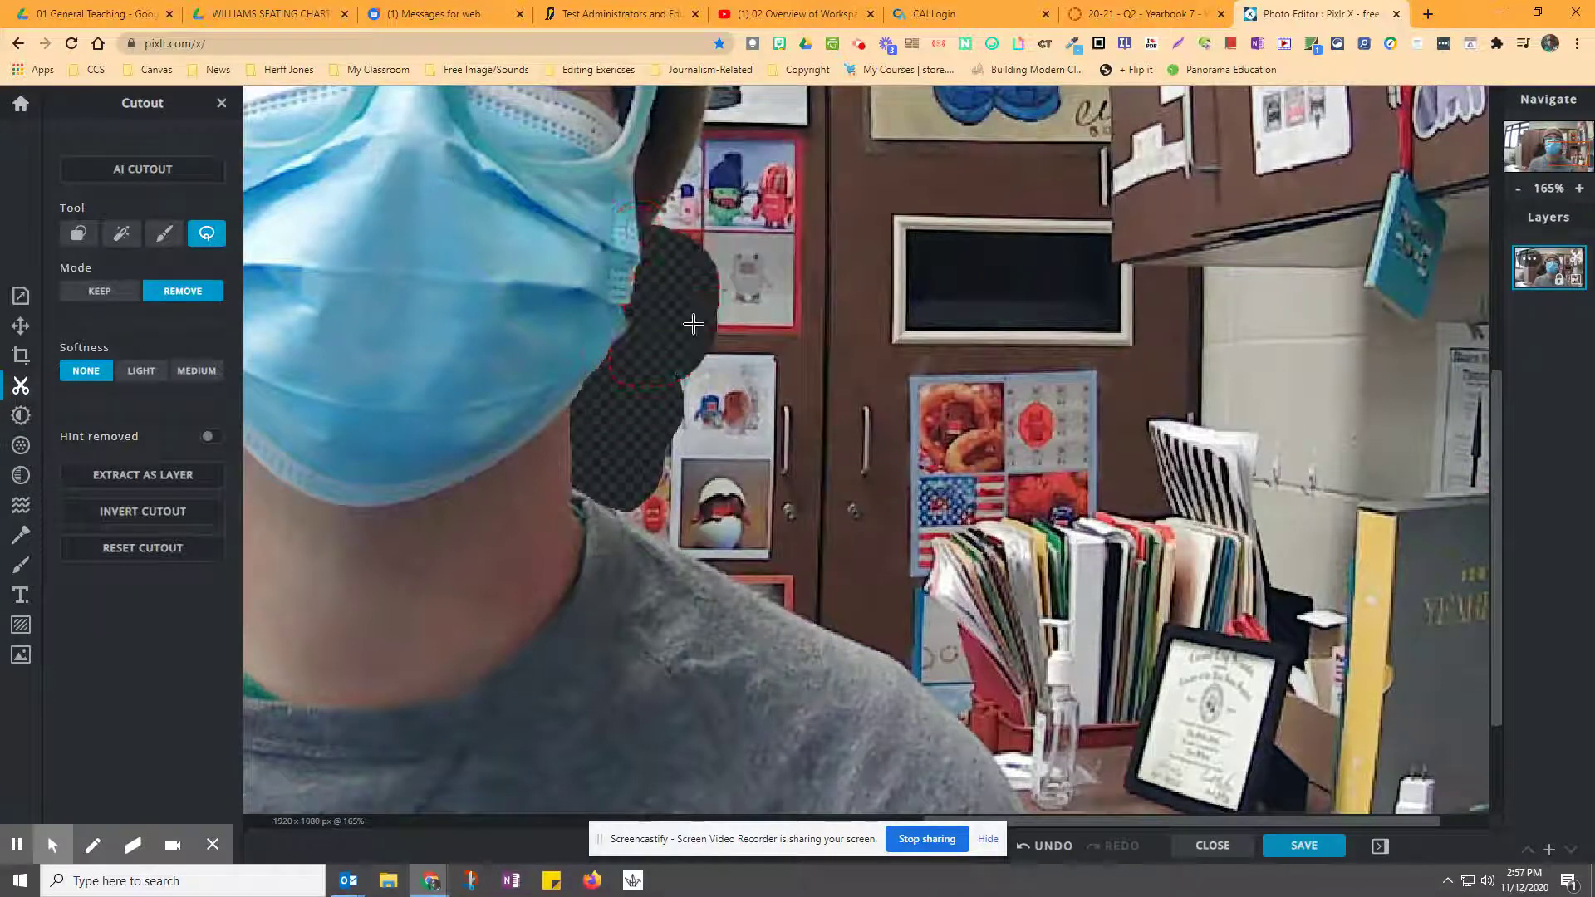
key("ctrl+0")
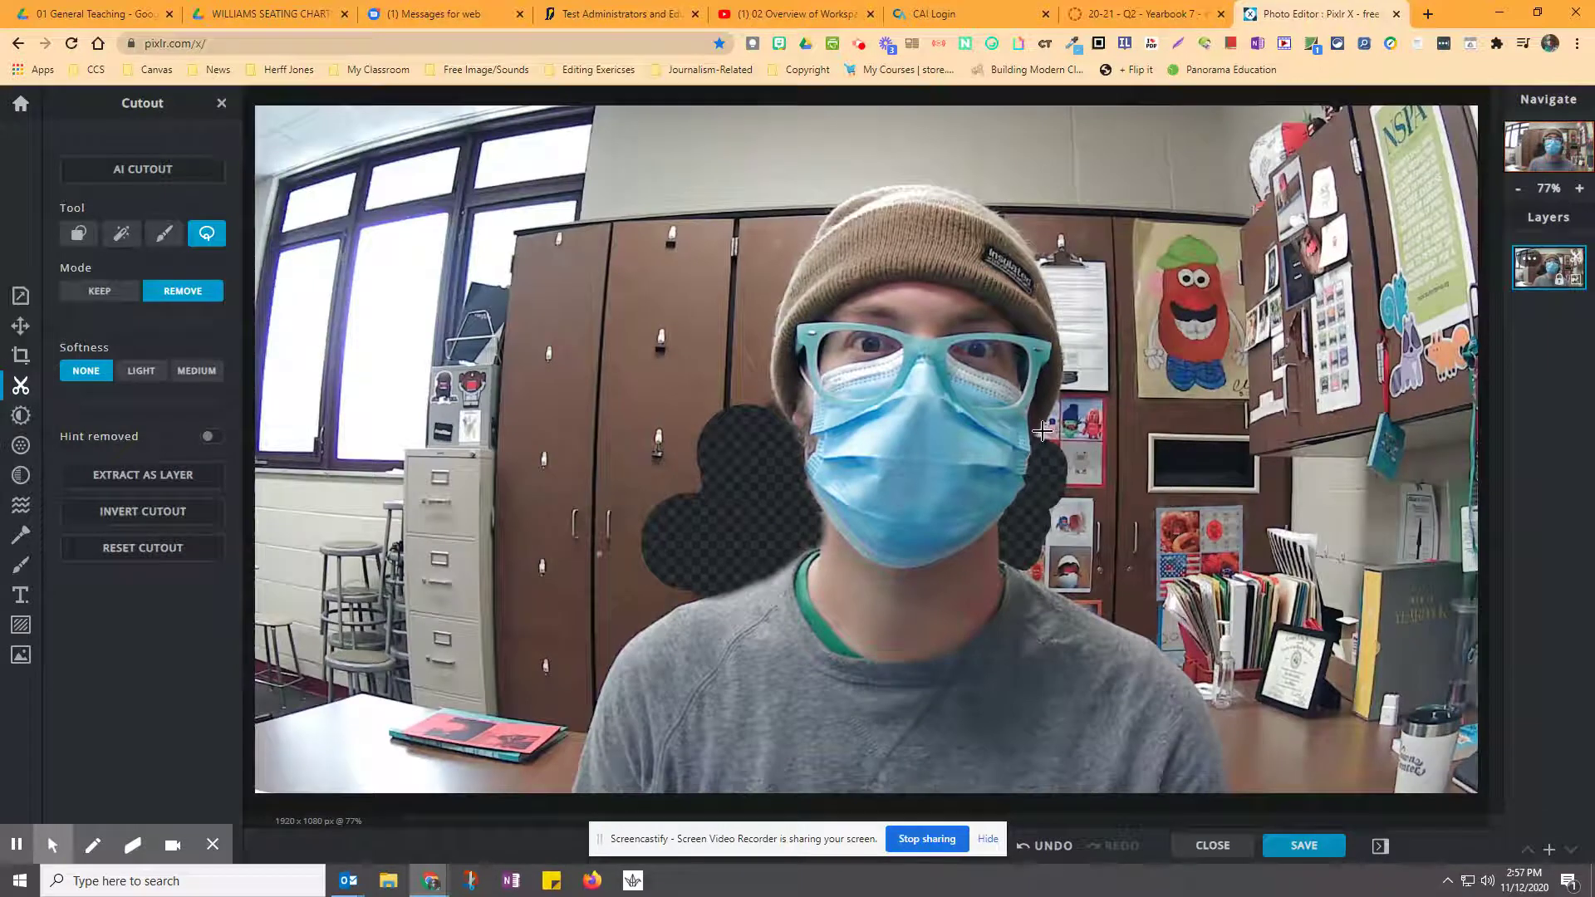
mouse_move(25, 863)
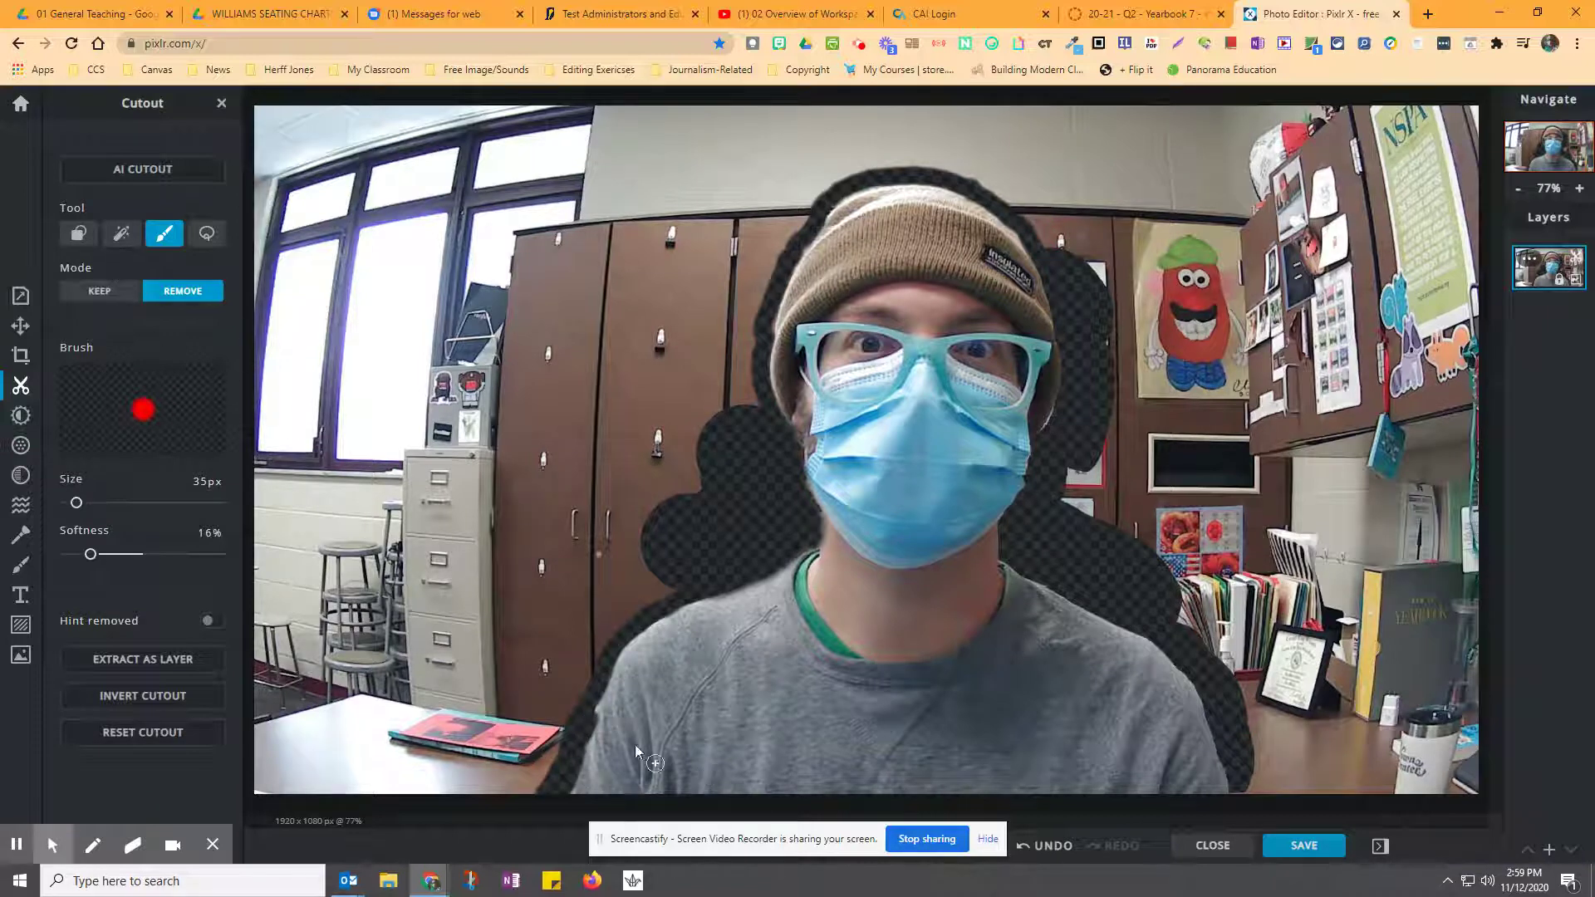
Brush away background beside the shirt near the pink book, restoring the shirt's edge
left_click_drag(598, 706, 578, 790)
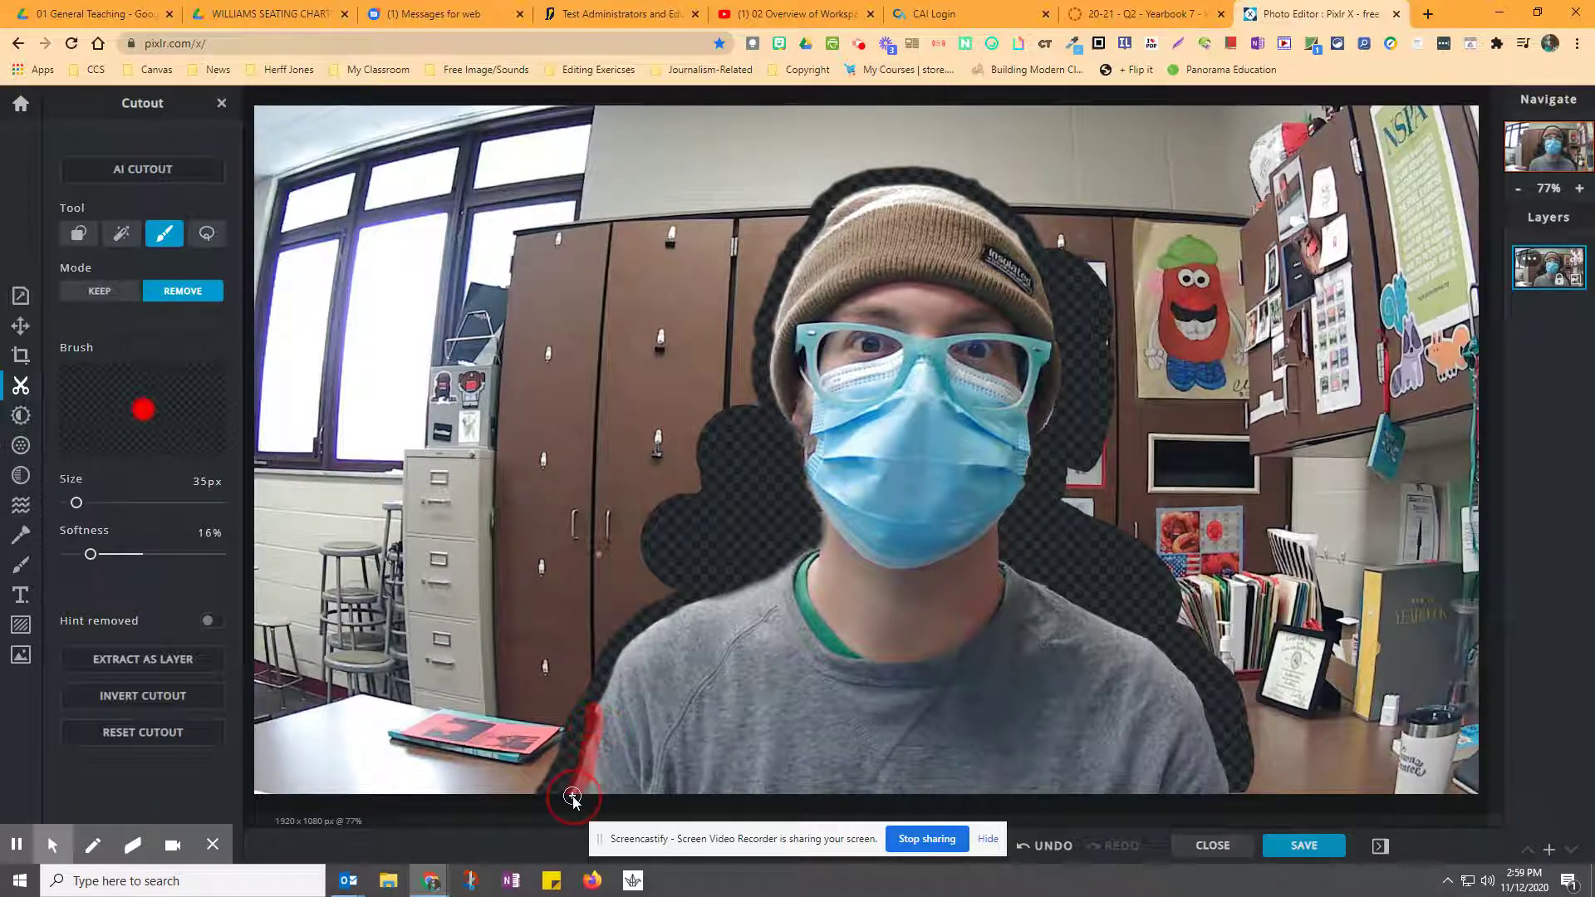
left_click(102, 292)
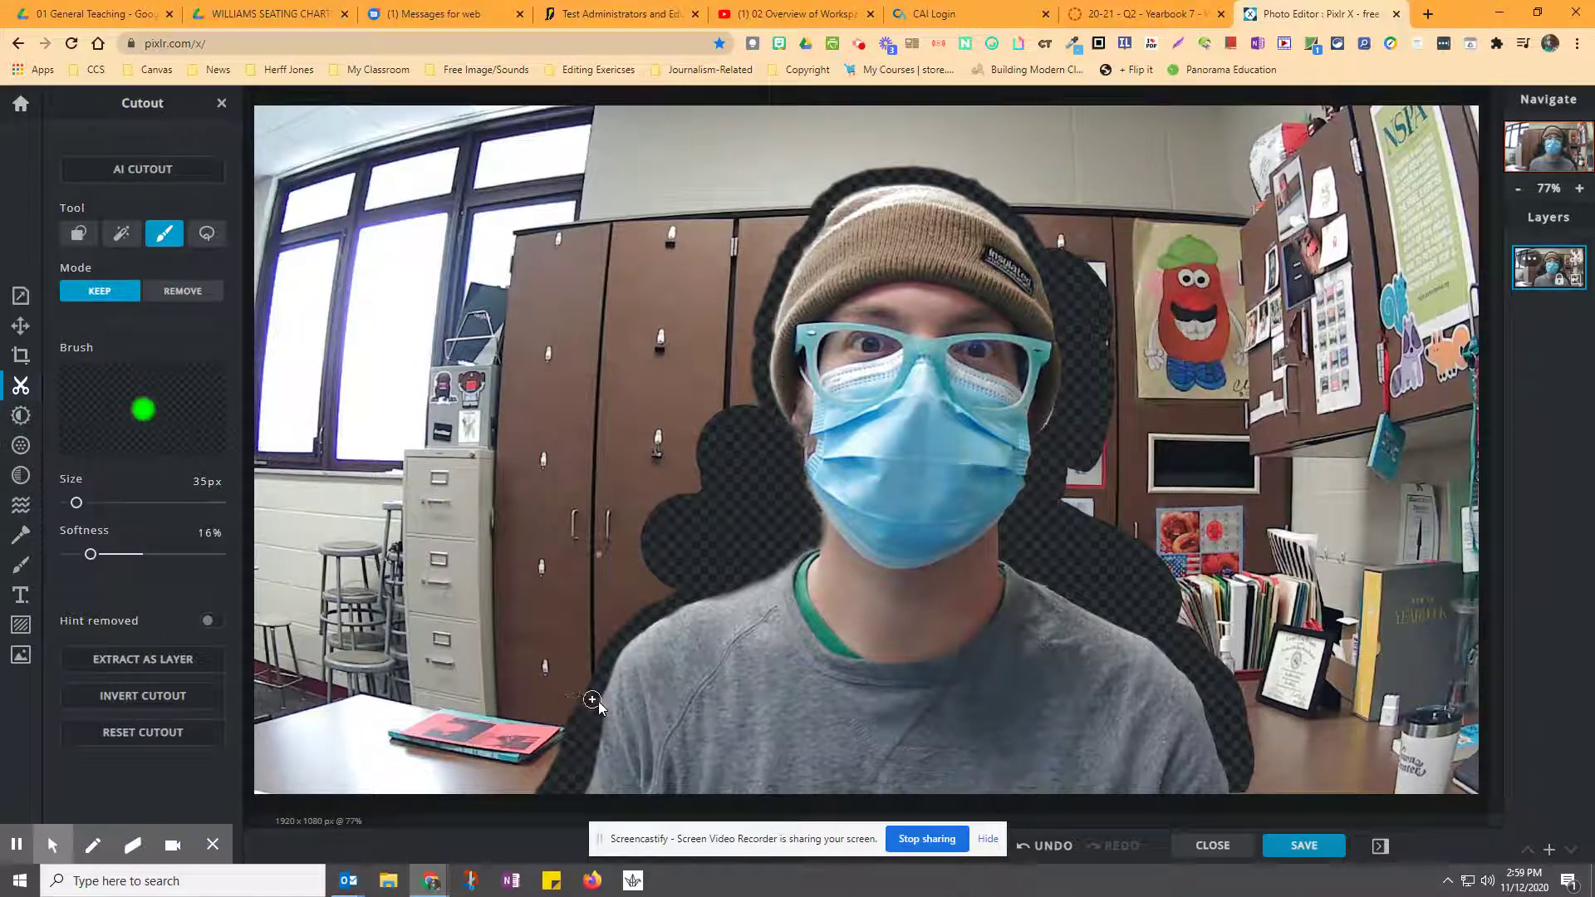
left_click_drag(604, 711, 574, 804)
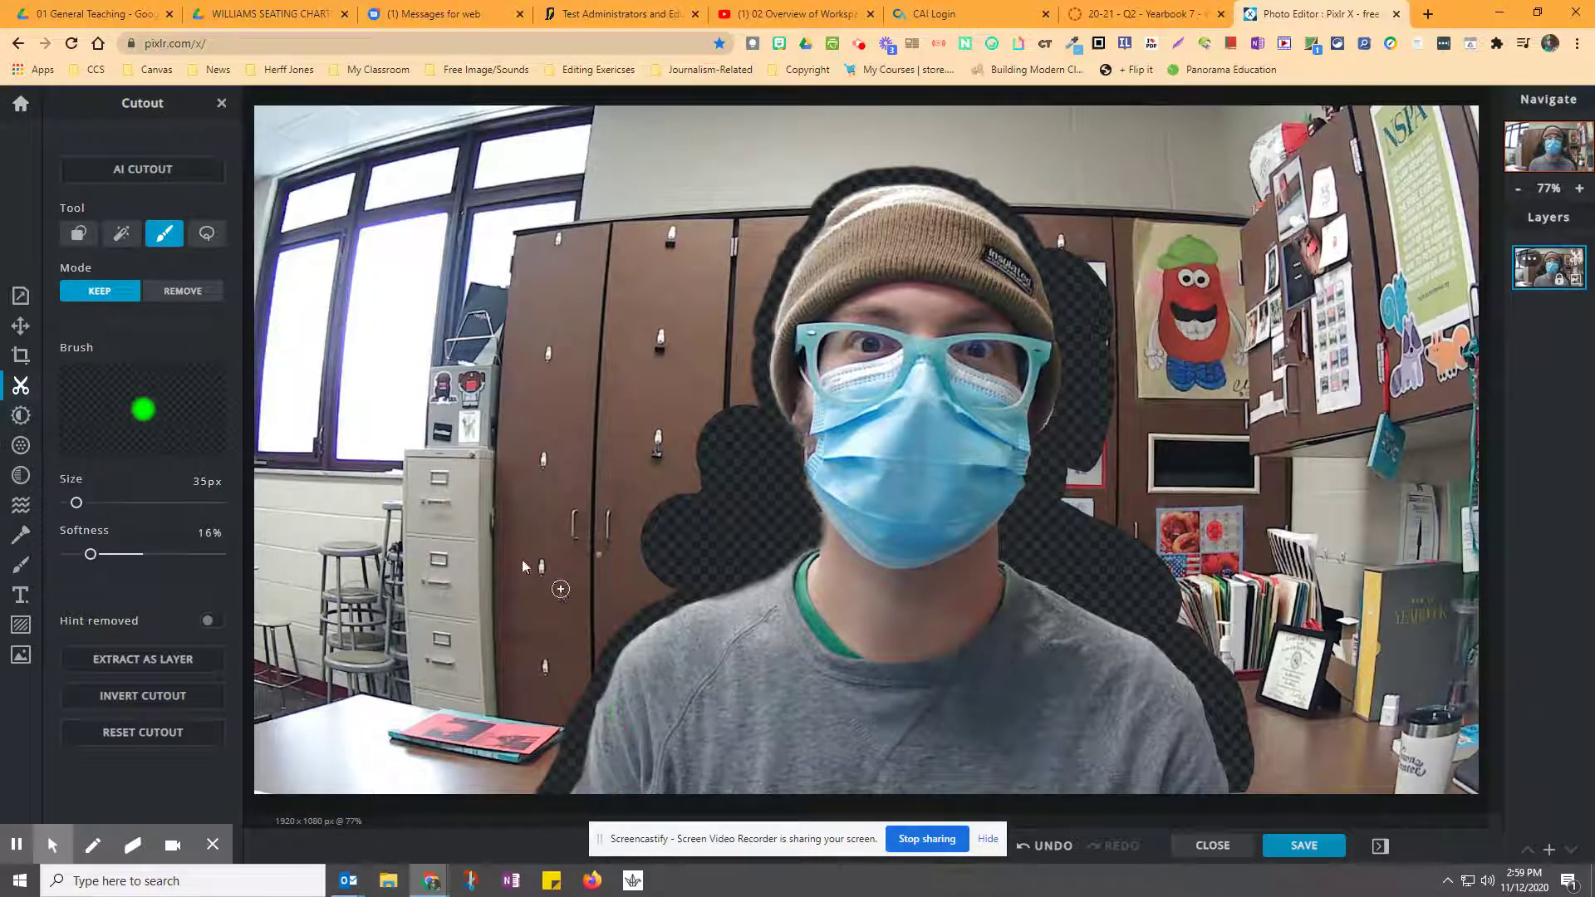
Lasso away the upper-left wall, window and cabinet region down to the shoulder
left_click(207, 233)
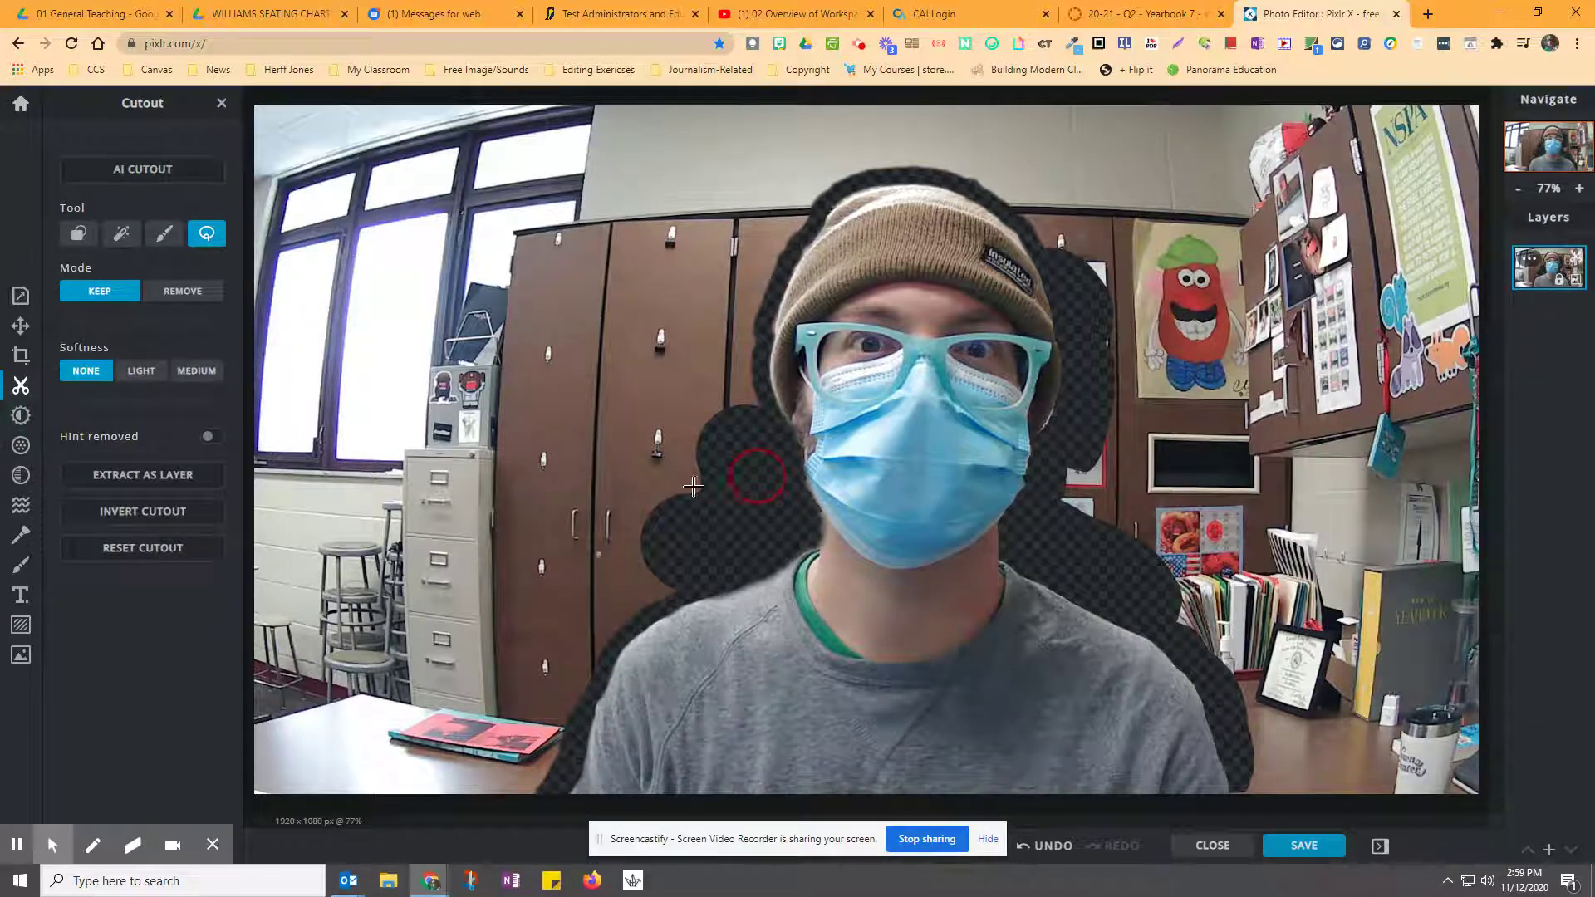
mouse_move(752, 481)
left_mouse_down()
mouse_move(455, 365)
mouse_move(316, 199)
mouse_move(318, 105)
mouse_move(490, 93)
left_mouse_up()
left_click(187, 292)
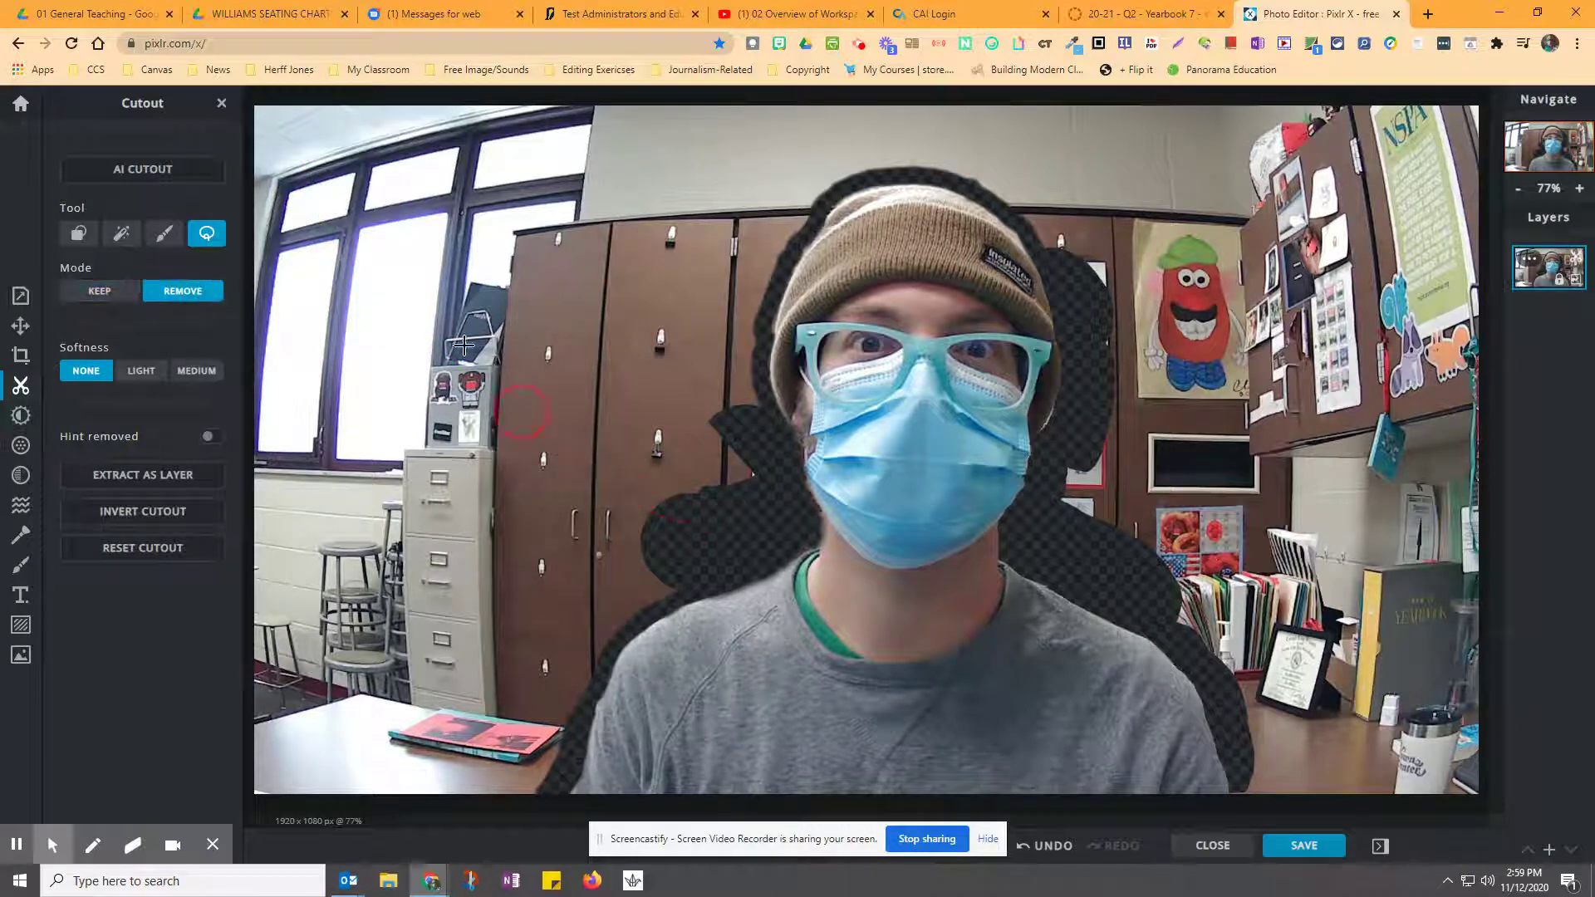
mouse_move(463, 344)
left_mouse_down()
mouse_move(458, 103)
mouse_move(558, 102)
mouse_move(537, 97)
mouse_move(663, 143)
mouse_move(738, 450)
mouse_move(741, 498)
mouse_move(703, 517)
mouse_move(732, 522)
mouse_move(731, 409)
left_mouse_up()
mouse_move(579, 130)
left_mouse_down()
mouse_move(571, 393)
mouse_move(641, 540)
mouse_move(727, 533)
left_mouse_up()
left_click_drag(557, 270, 433, 67)
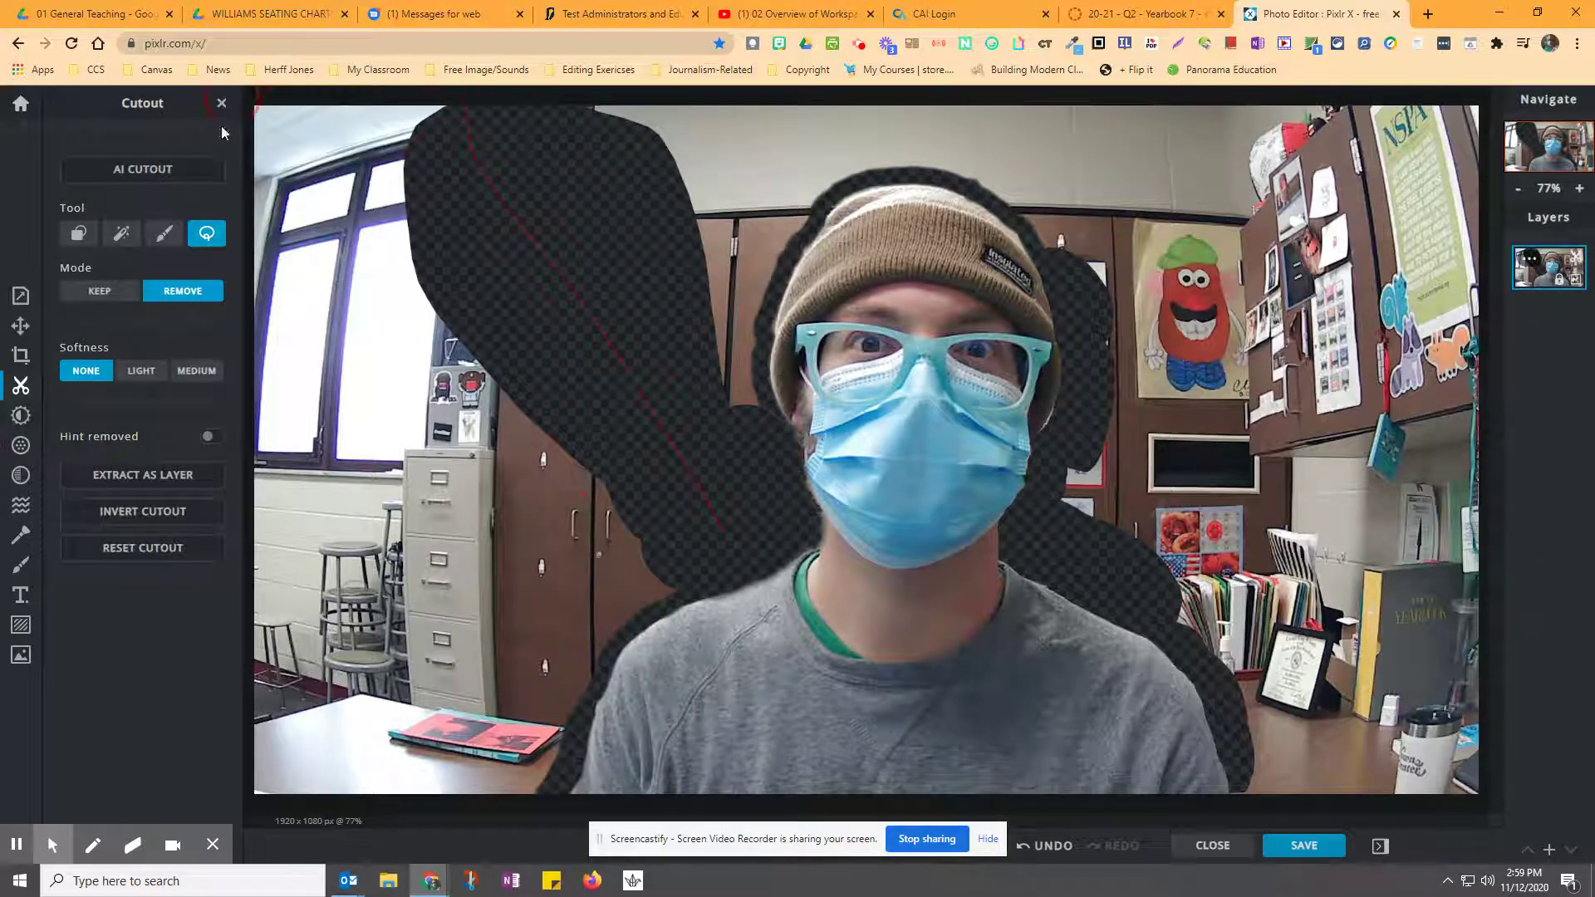
mouse_move(224, 133)
left_mouse_down()
mouse_move(388, 529)
mouse_move(636, 496)
mouse_move(555, 452)
left_mouse_up()
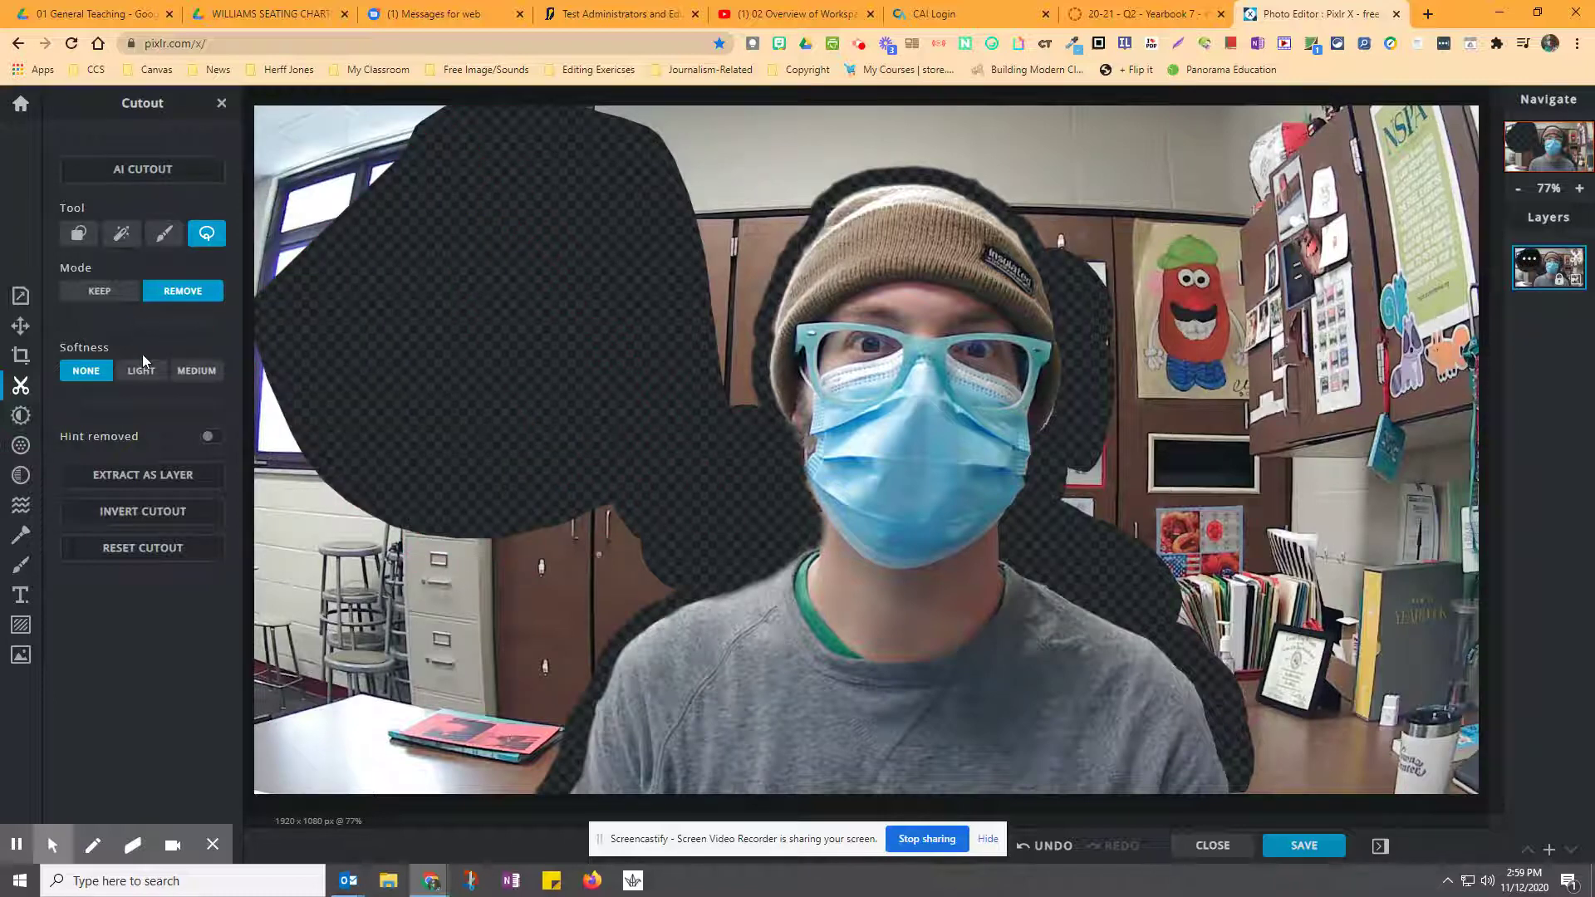
Set the cutout brush to 0% softness and 132px, then erase the cabinet, table and left edge
left_click(164, 234)
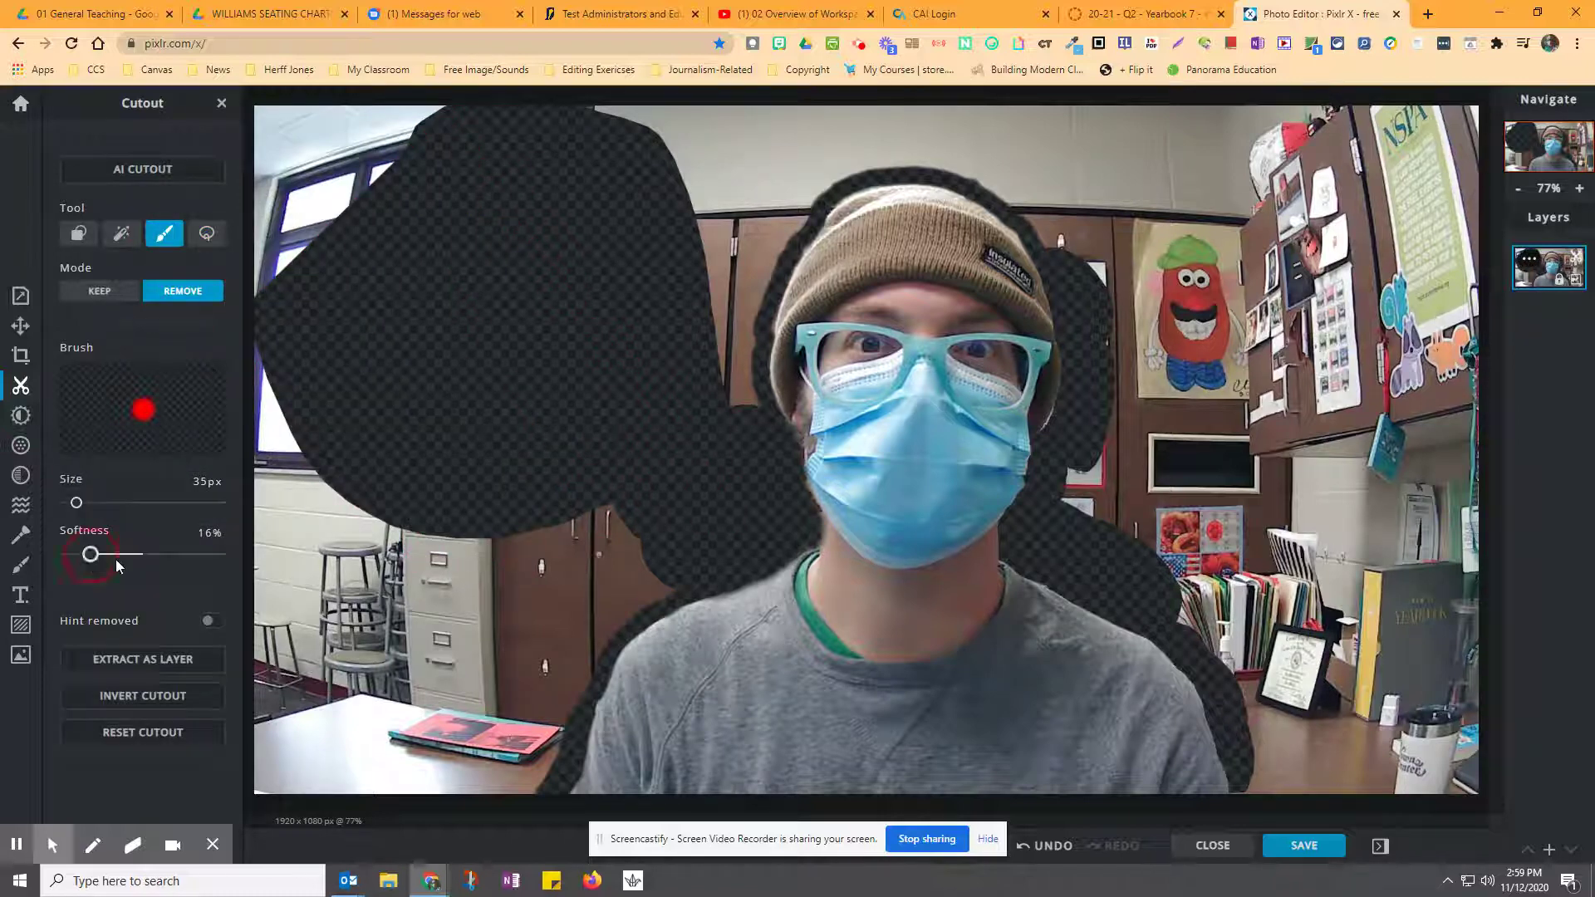
left_click_drag(116, 560, 17, 575)
left_click_drag(75, 503, 106, 506)
left_click_drag(438, 541, 565, 565)
mouse_move(661, 571)
left_mouse_down()
mouse_move(574, 528)
mouse_move(639, 568)
left_mouse_up()
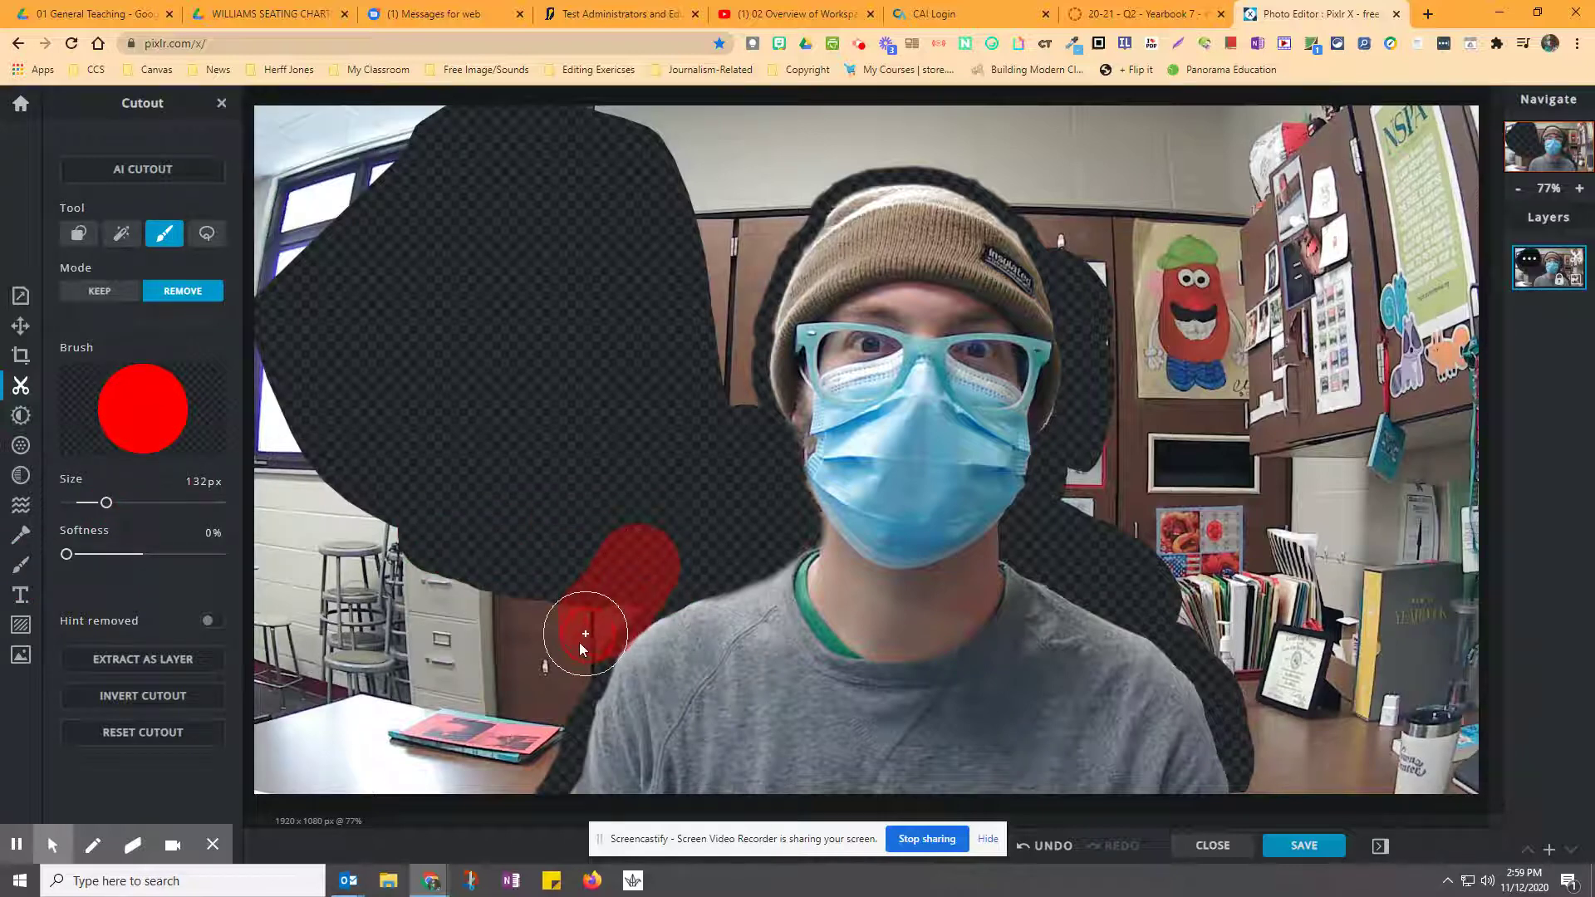
mouse_move(546, 711)
left_mouse_down()
mouse_move(518, 777)
mouse_move(246, 771)
mouse_move(263, 588)
mouse_move(246, 762)
mouse_move(274, 818)
mouse_move(385, 745)
mouse_move(513, 699)
mouse_move(564, 612)
mouse_move(547, 567)
mouse_move(387, 706)
mouse_move(342, 734)
mouse_move(299, 730)
mouse_move(448, 677)
mouse_move(517, 598)
mouse_move(472, 566)
mouse_move(292, 707)
mouse_move(312, 555)
mouse_move(379, 546)
mouse_move(382, 625)
mouse_move(376, 651)
mouse_move(311, 431)
mouse_move(255, 501)
mouse_move(282, 545)
mouse_move(328, 476)
left_mouse_up()
mouse_move(266, 399)
left_mouse_down()
mouse_move(268, 138)
mouse_move(474, 140)
mouse_move(273, 120)
mouse_move(299, 241)
left_mouse_up()
Erase background beside and above the hat and along the top edge, undoing one stroke
mouse_move(742, 426)
left_mouse_down()
mouse_move(713, 352)
mouse_move(724, 148)
mouse_move(681, 106)
mouse_move(595, 117)
mouse_move(674, 170)
left_mouse_up()
mouse_move(729, 295)
left_mouse_down()
mouse_move(753, 207)
mouse_move(775, 183)
mouse_move(771, 218)
mouse_move(806, 162)
left_mouse_up()
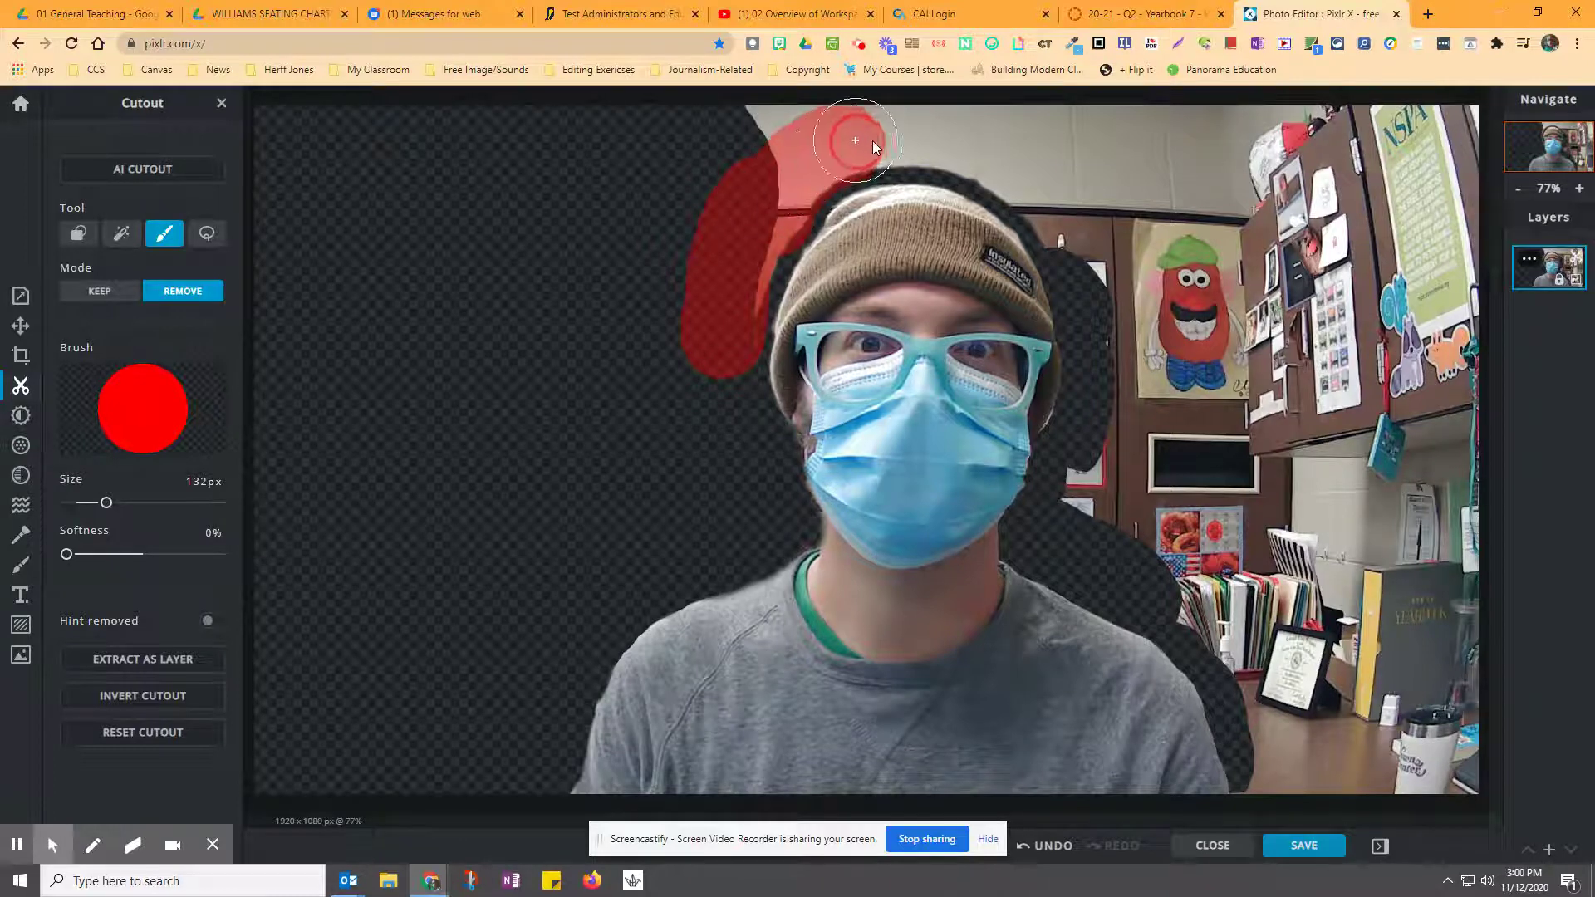
mouse_move(873, 142)
left_mouse_down()
mouse_move(1026, 155)
mouse_move(1034, 176)
mouse_move(1003, 160)
mouse_move(1114, 285)
left_mouse_up()
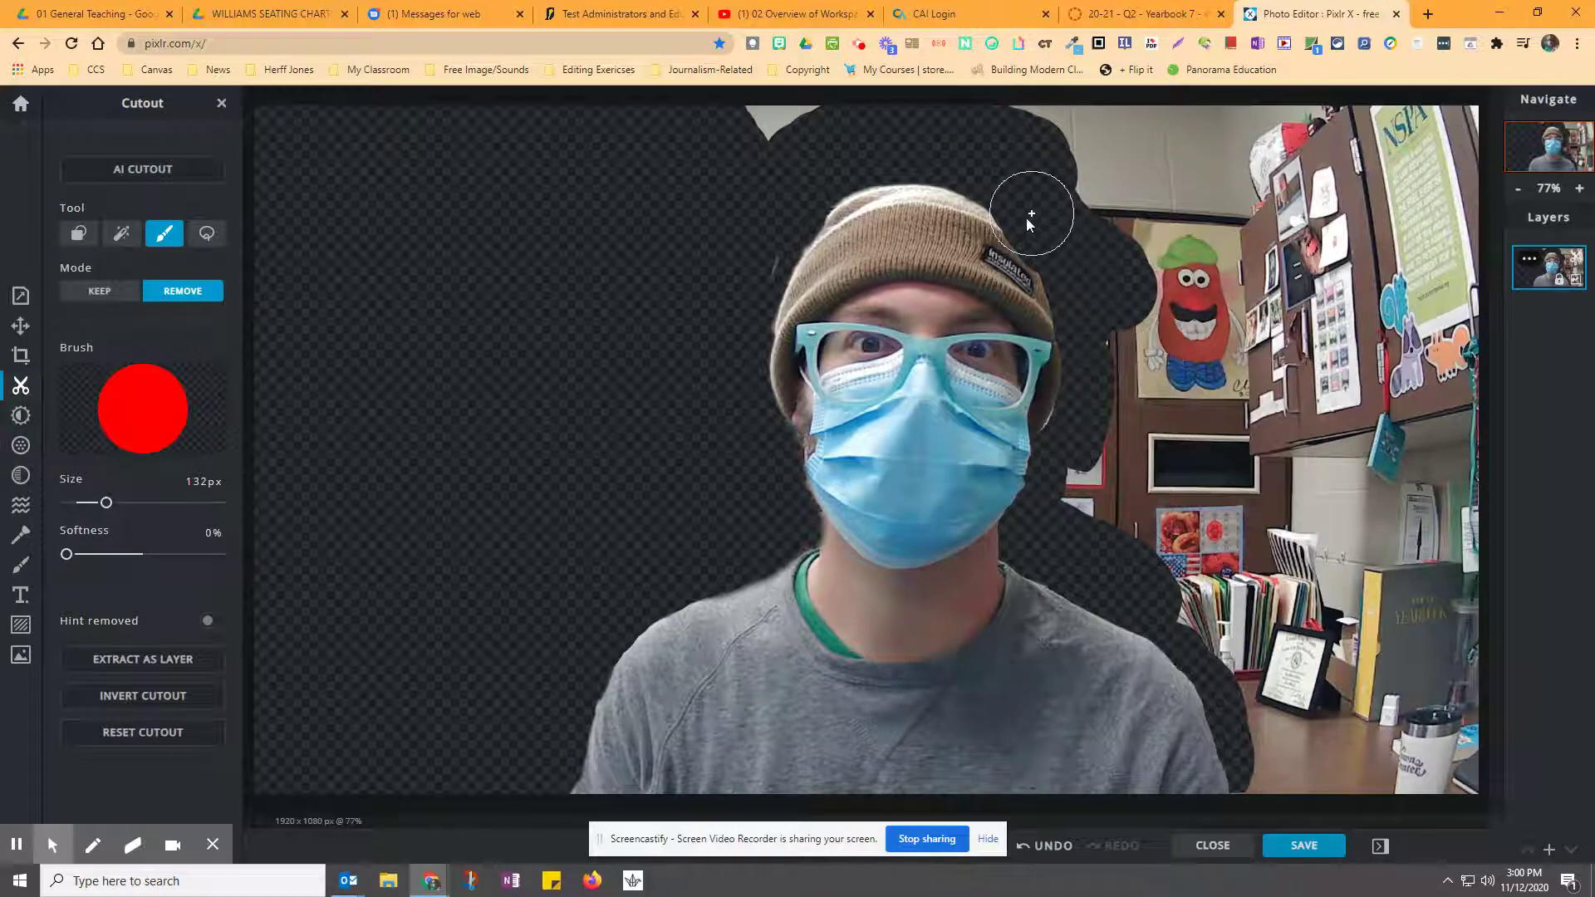
key("ctrl+z")
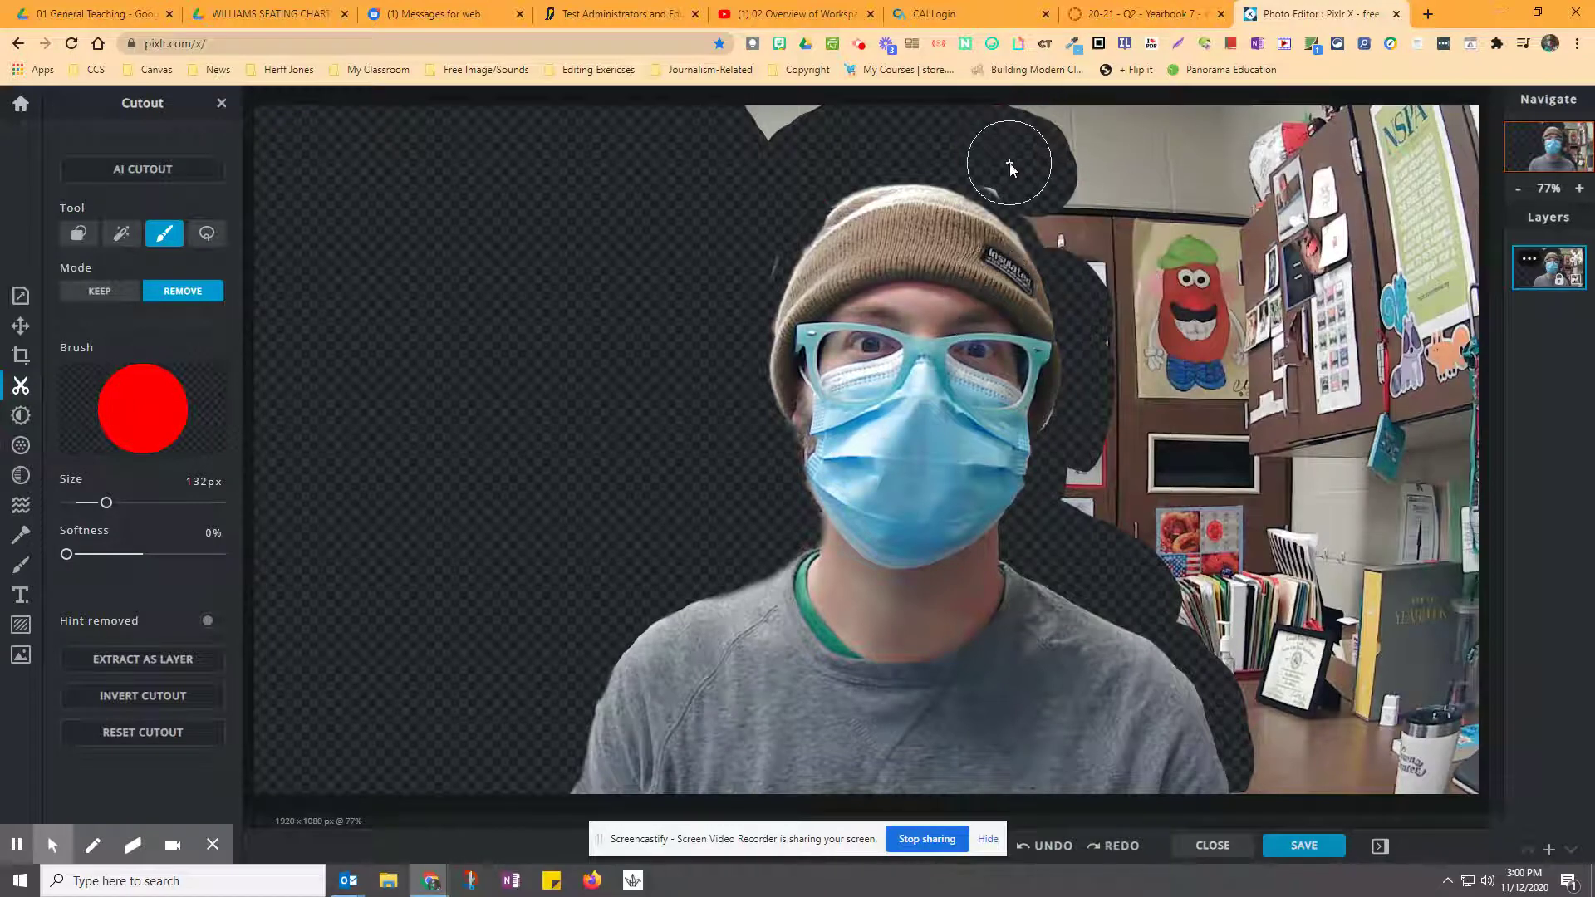
left_click_drag(1010, 166, 927, 158)
left_click(746, 251)
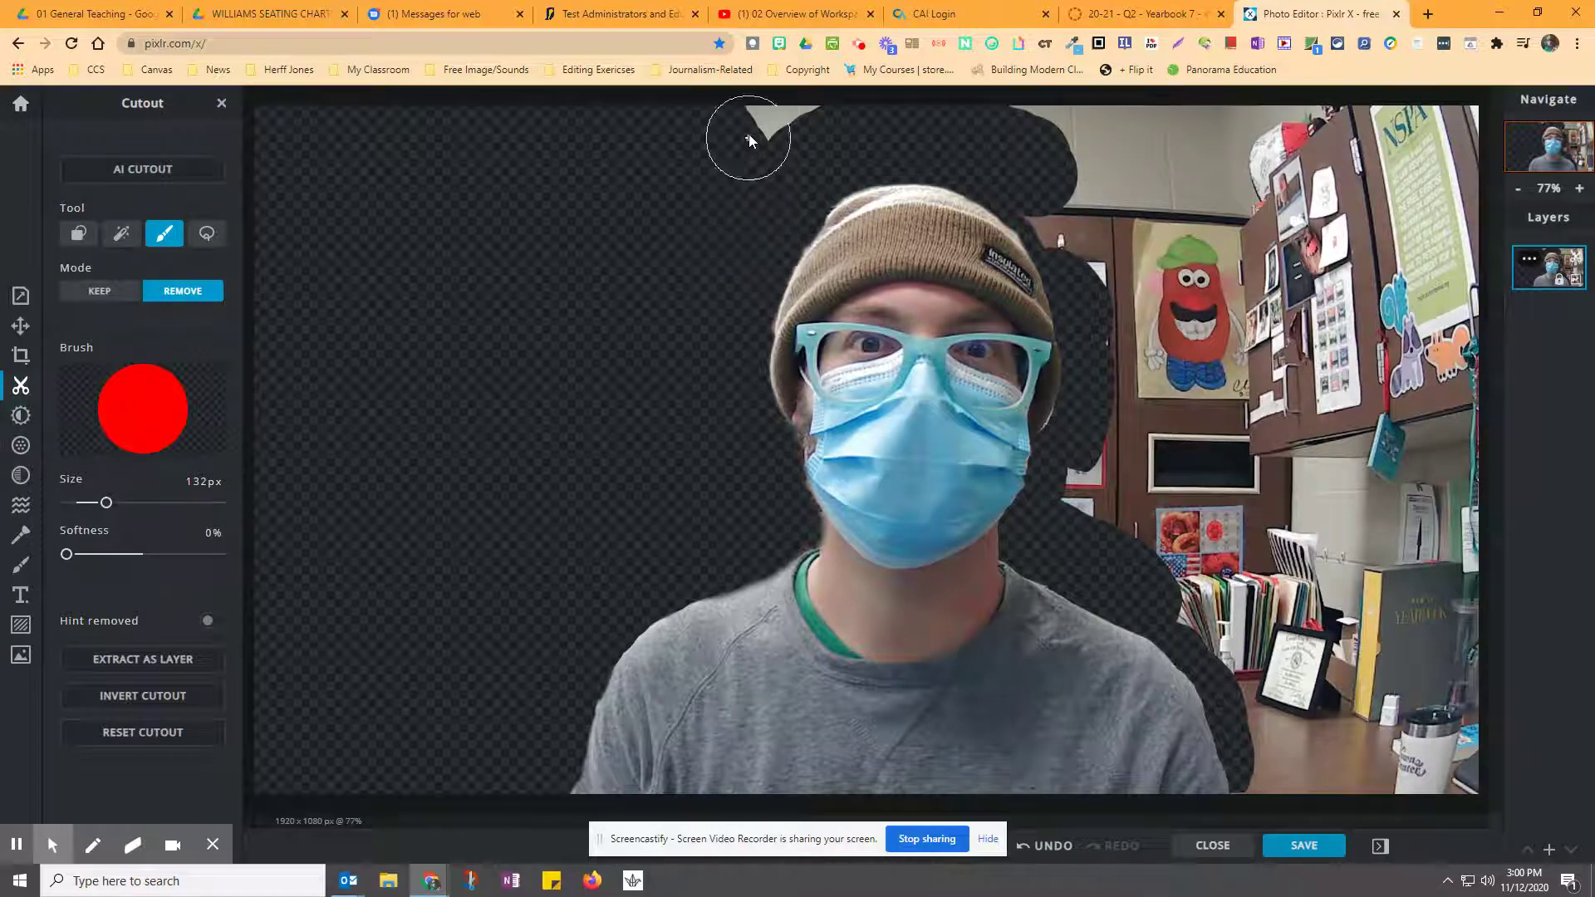
left_click_drag(748, 139, 1420, 108)
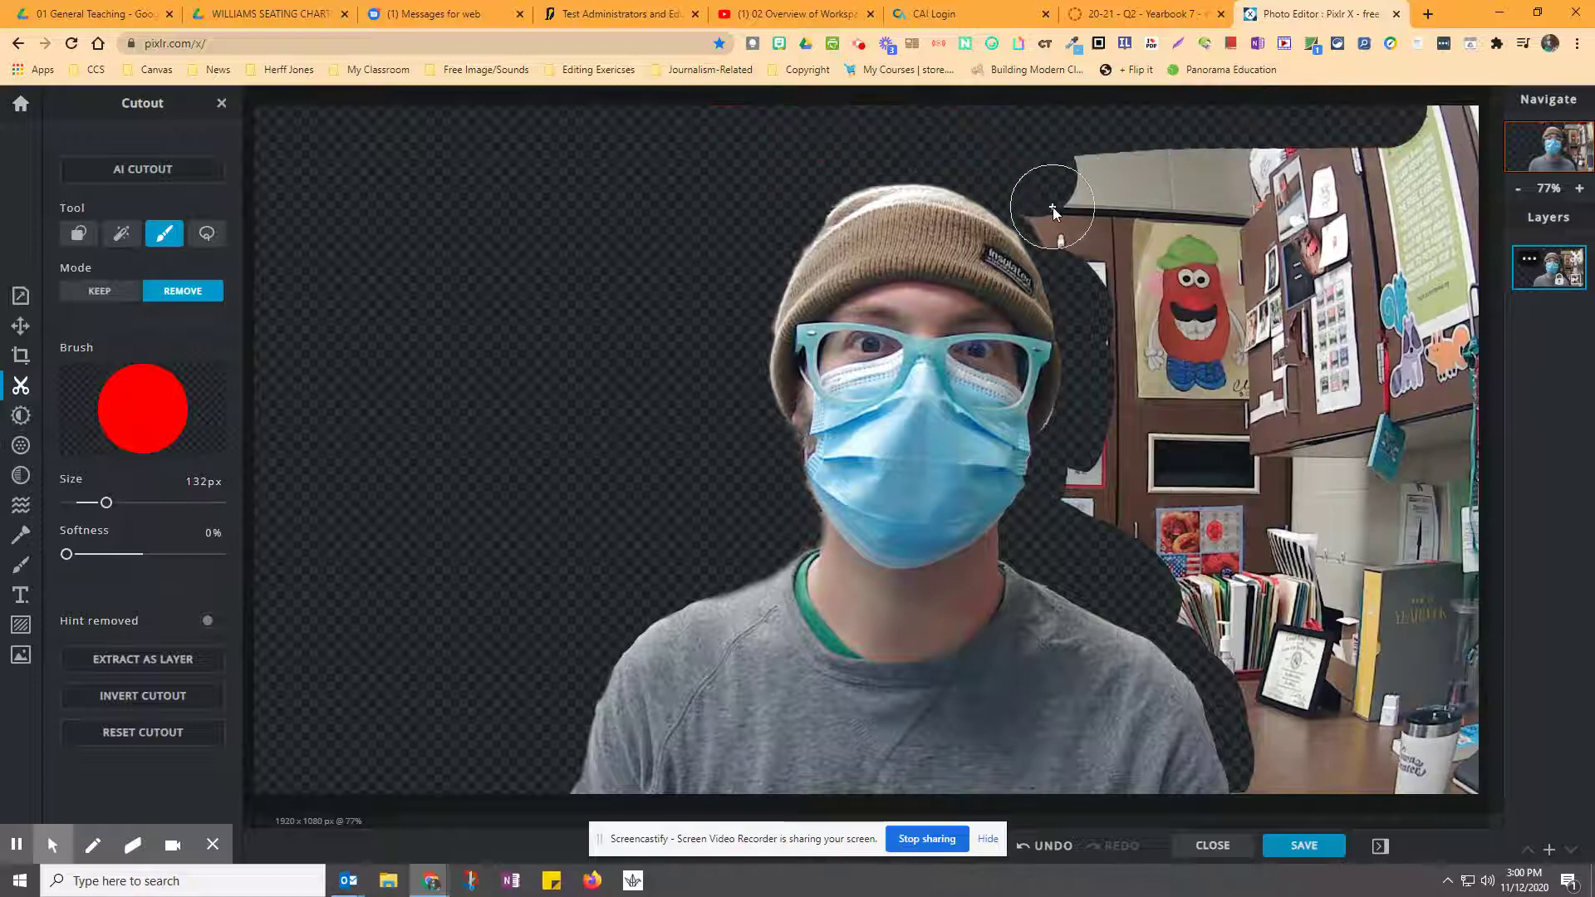
Clear the background at the hat's top-right and the remaining right side
left_click(1057, 202)
left_click(1075, 224)
left_click(1008, 142)
mouse_move(1081, 207)
left_mouse_down()
mouse_move(1126, 345)
mouse_move(1091, 482)
mouse_move(1157, 598)
mouse_move(1219, 656)
mouse_move(1278, 818)
left_mouse_up()
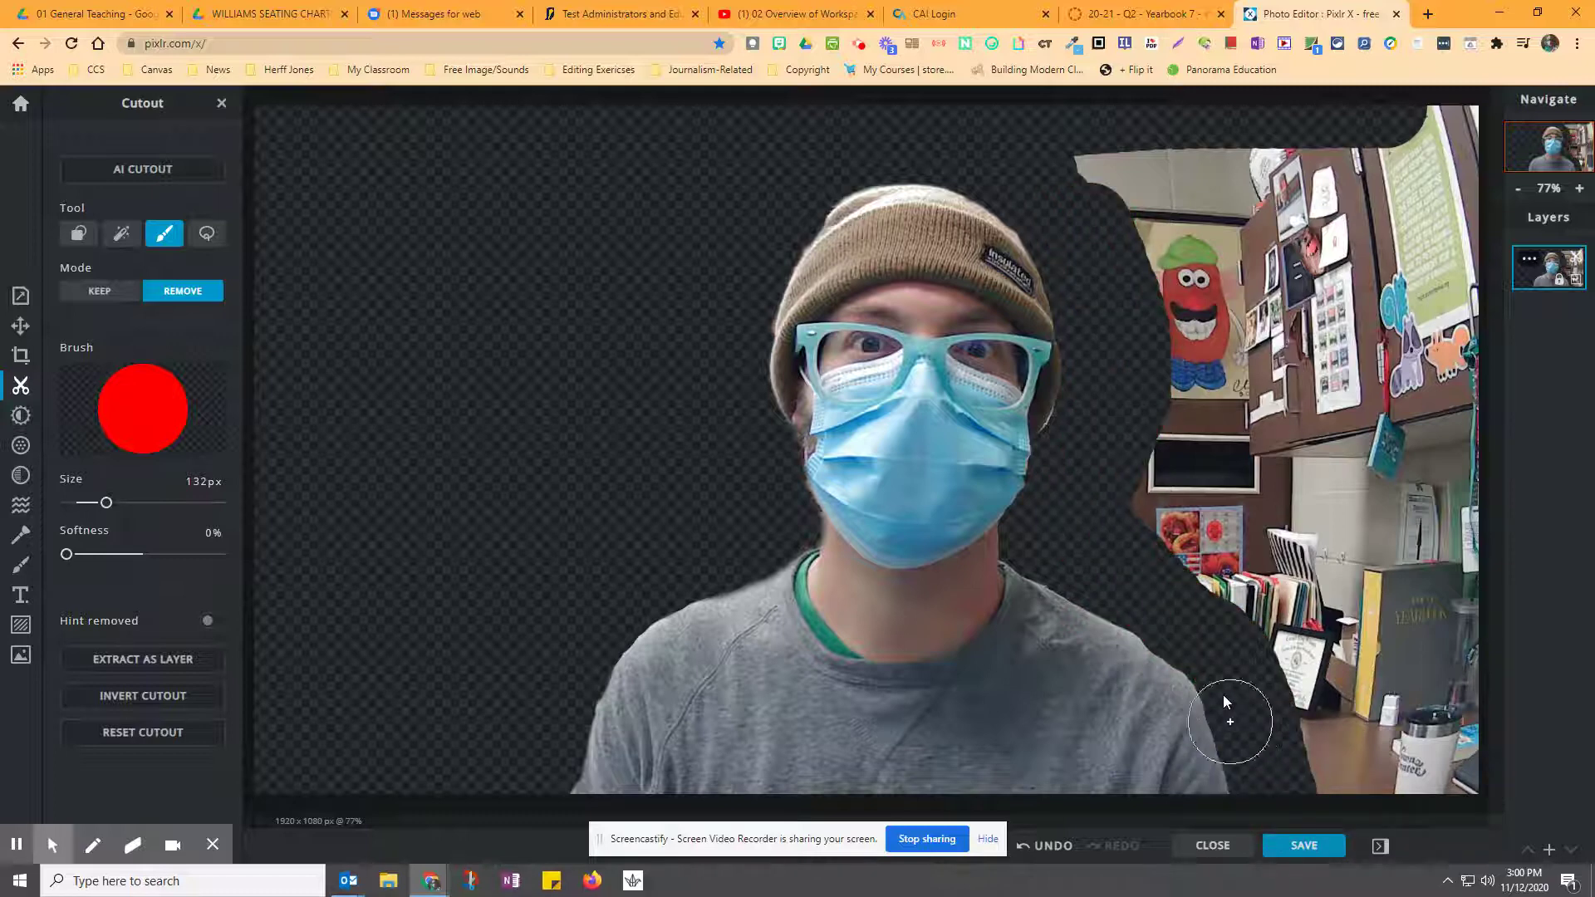
mouse_move(1094, 143)
left_mouse_down()
mouse_move(1214, 168)
mouse_move(1504, 128)
mouse_move(1458, 497)
mouse_move(1491, 786)
mouse_move(1459, 801)
mouse_move(1323, 779)
mouse_move(1237, 575)
mouse_move(1157, 455)
mouse_move(1141, 522)
mouse_move(1193, 550)
mouse_move(1204, 453)
mouse_move(1188, 272)
mouse_move(1142, 158)
mouse_move(1458, 191)
mouse_move(1193, 226)
mouse_move(1466, 246)
mouse_move(1183, 324)
mouse_move(1421, 375)
mouse_move(1419, 304)
mouse_move(1382, 380)
mouse_move(1427, 762)
mouse_move(1372, 725)
mouse_move(1289, 356)
mouse_move(1252, 338)
mouse_move(1266, 461)
mouse_move(1339, 719)
left_mouse_up()
scroll(1256, 529, "down", 3)
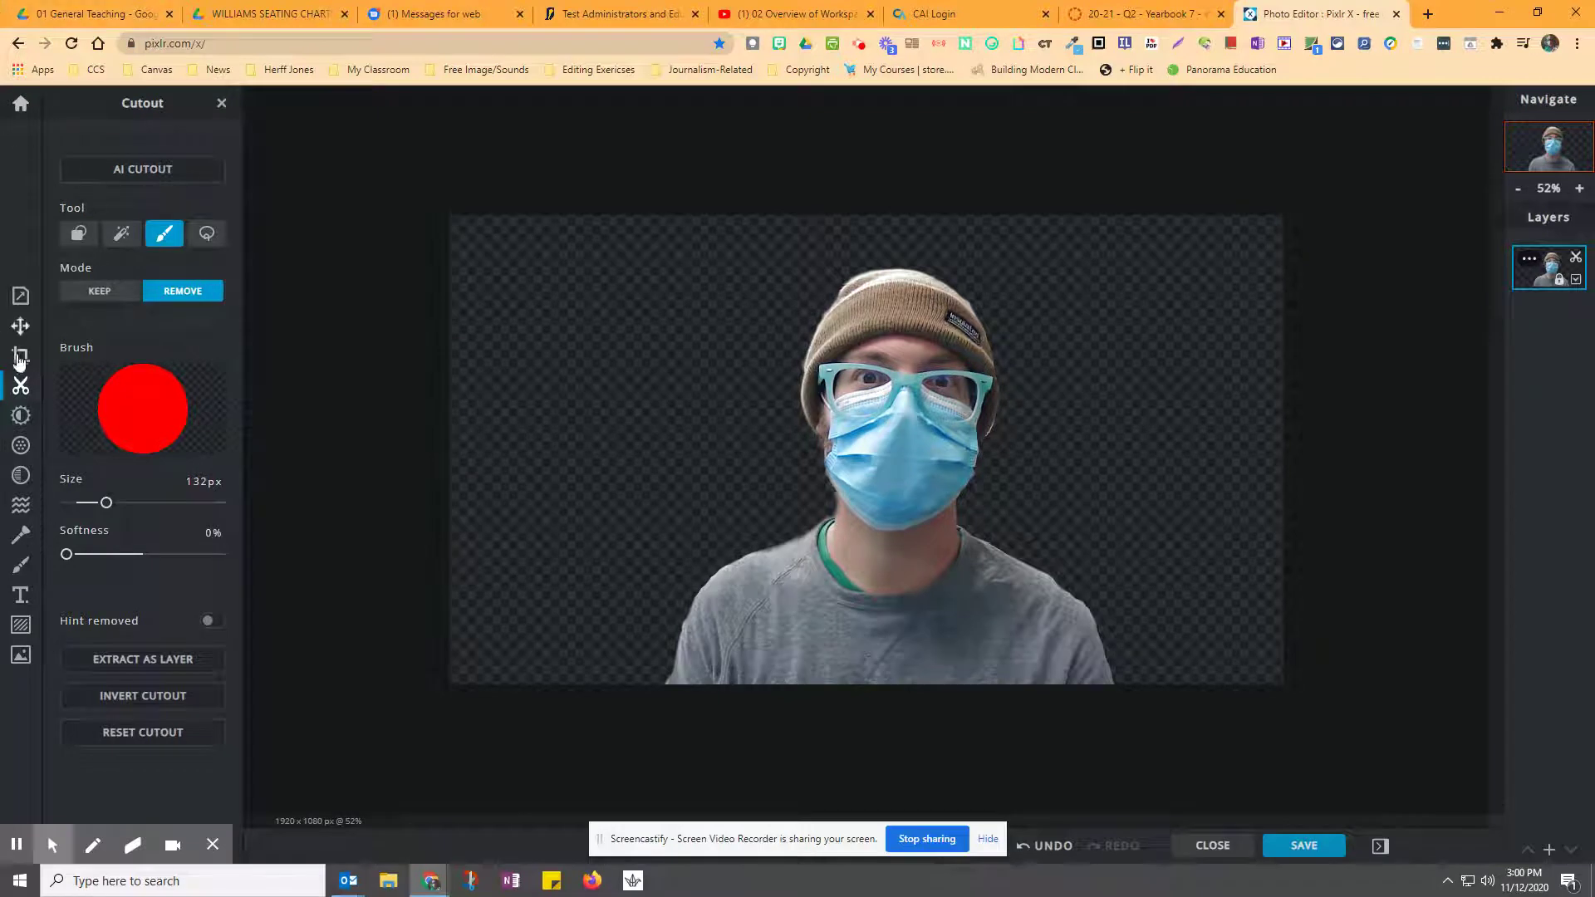
left_click(19, 360)
Trim the left and right crop edges to a 1084 × 1080 frame and bring up saving
left_click_drag(454, 447, 649, 467)
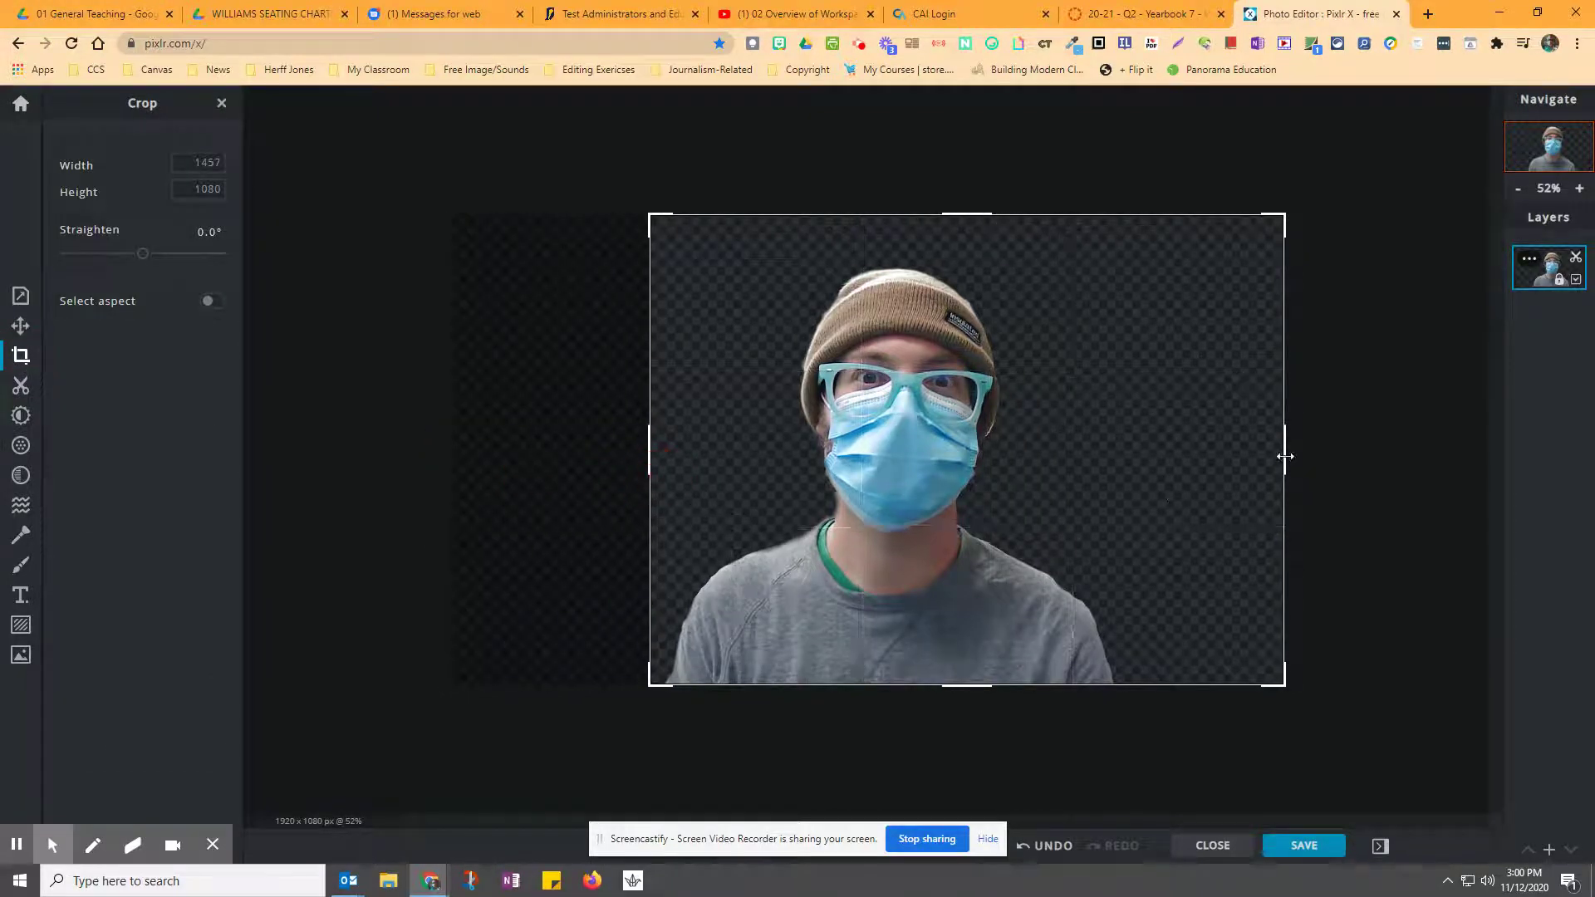
left_click_drag(1285, 456, 1123, 463)
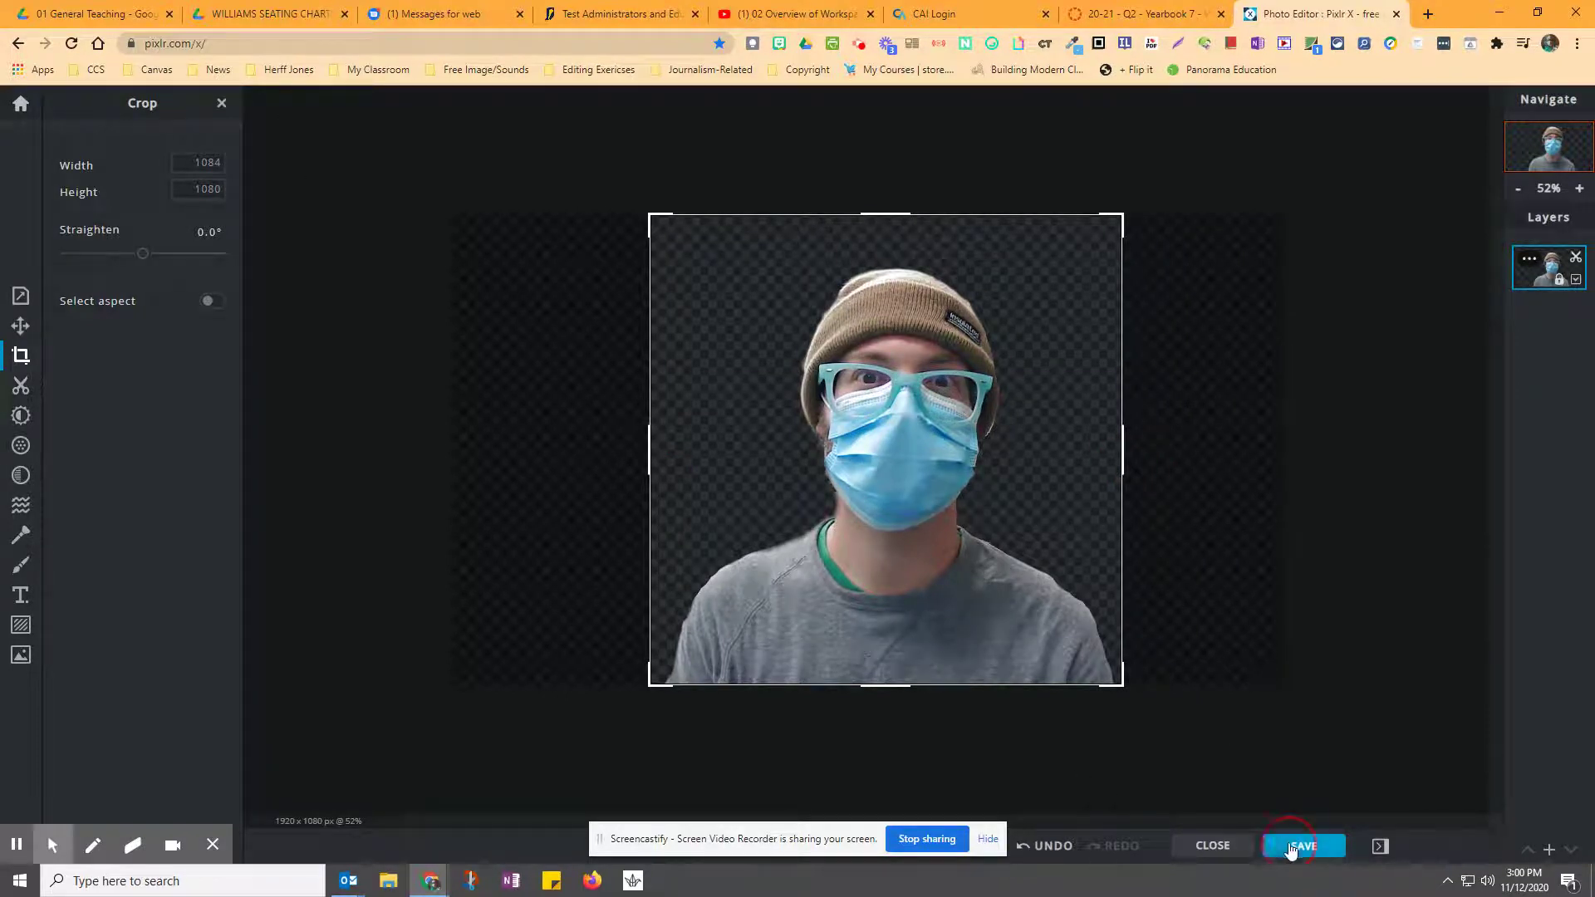
left_click(1289, 846)
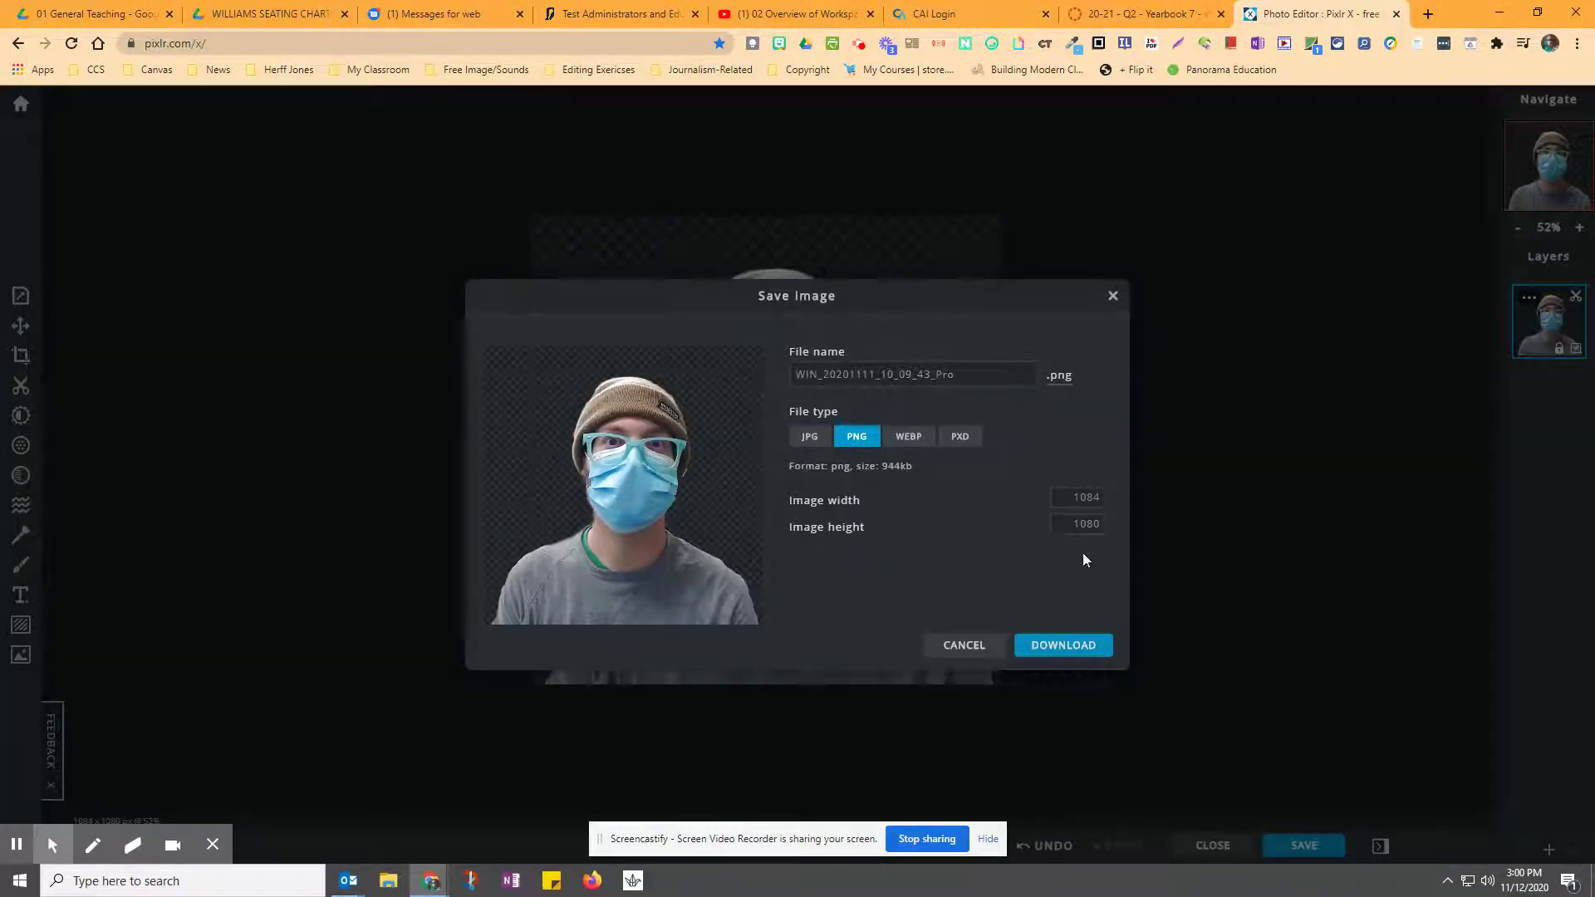
Download the image as cutout.png into Downloads and close the confirmation
left_click_drag(955, 378, 811, 376)
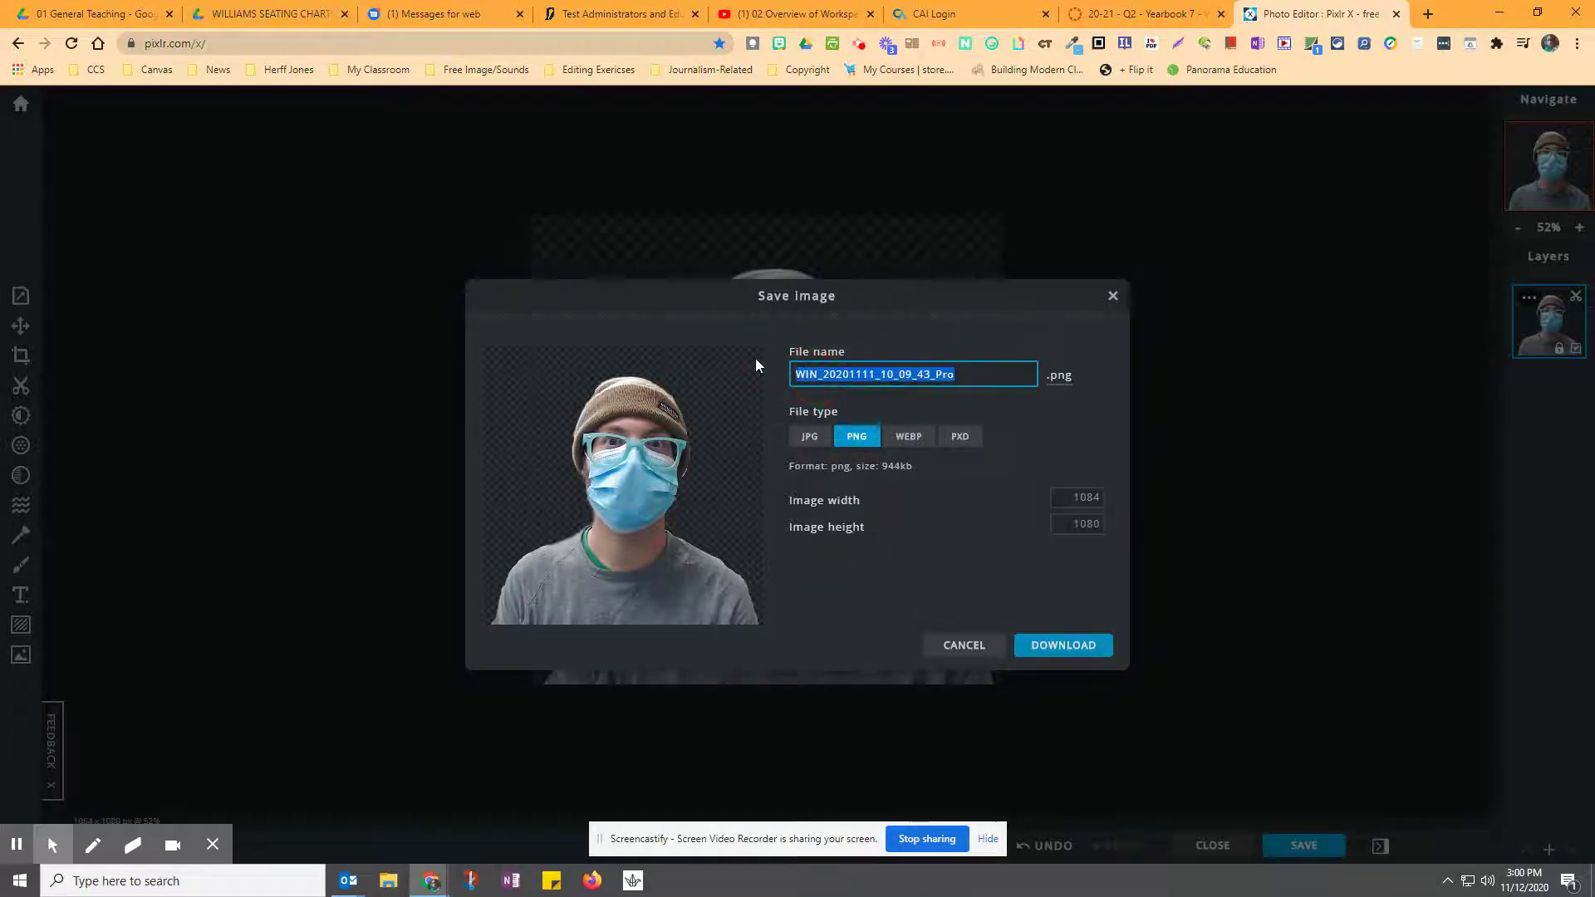
type("cutout")
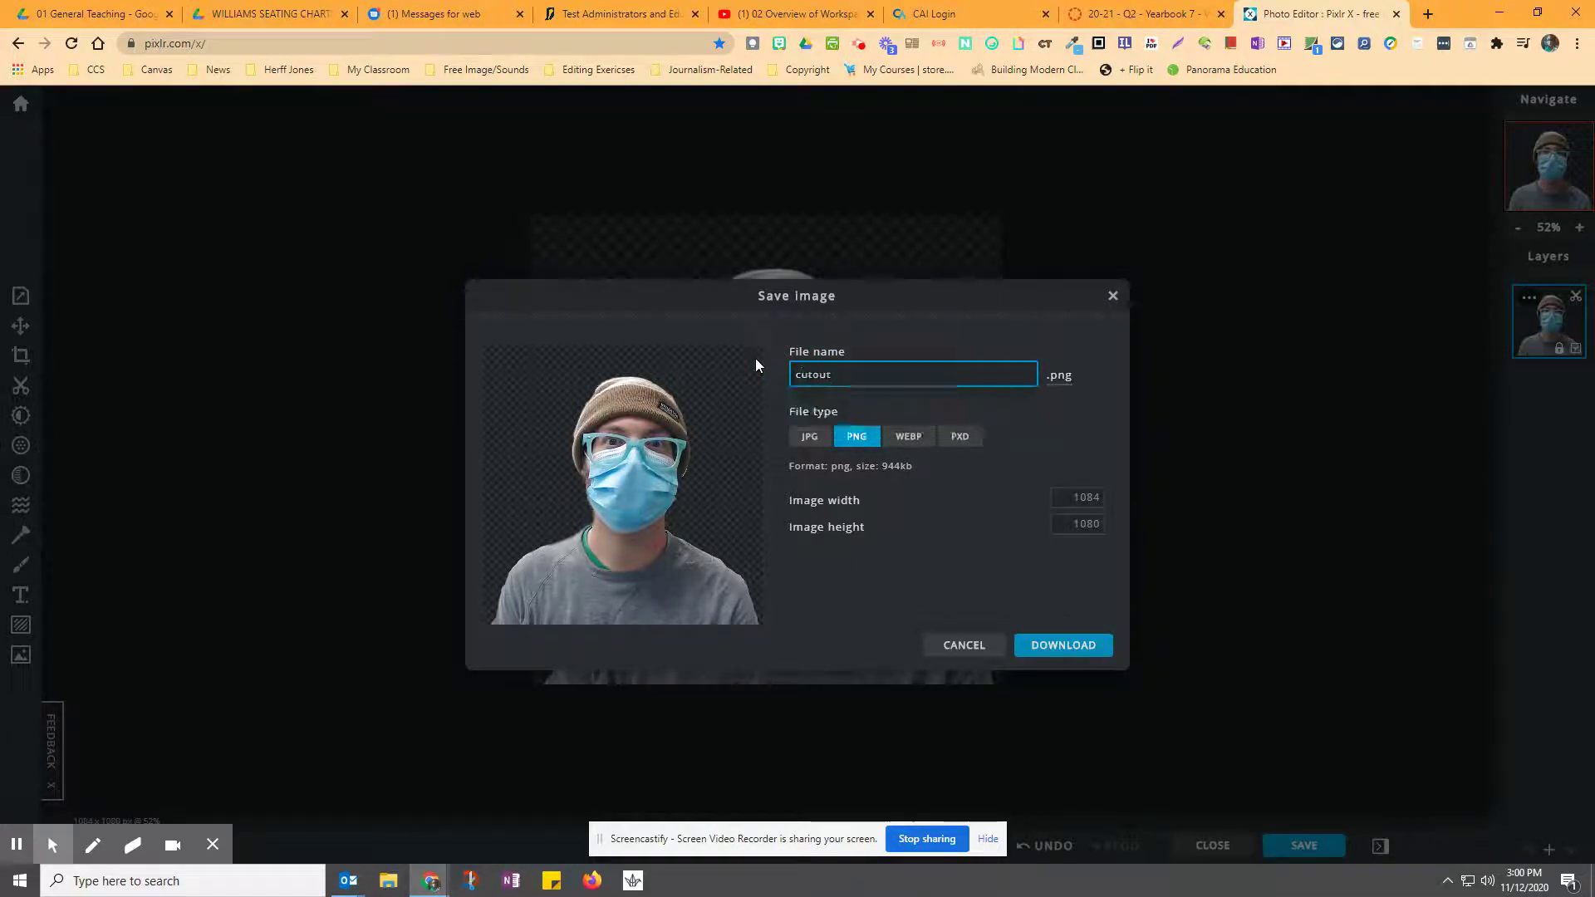
key("Return")
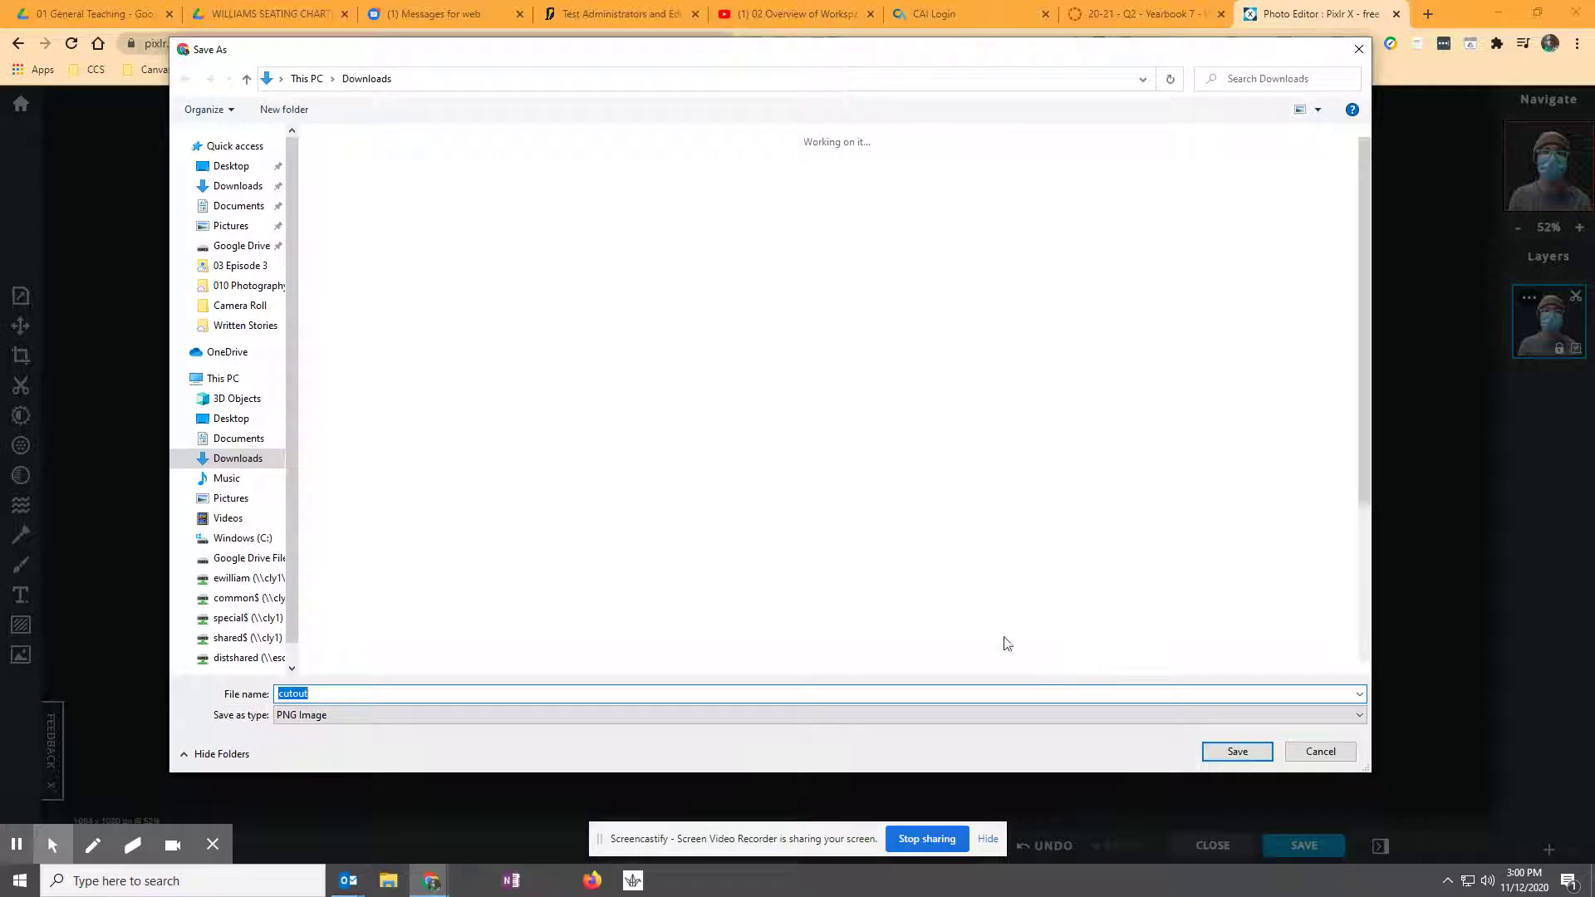
left_click(1230, 755)
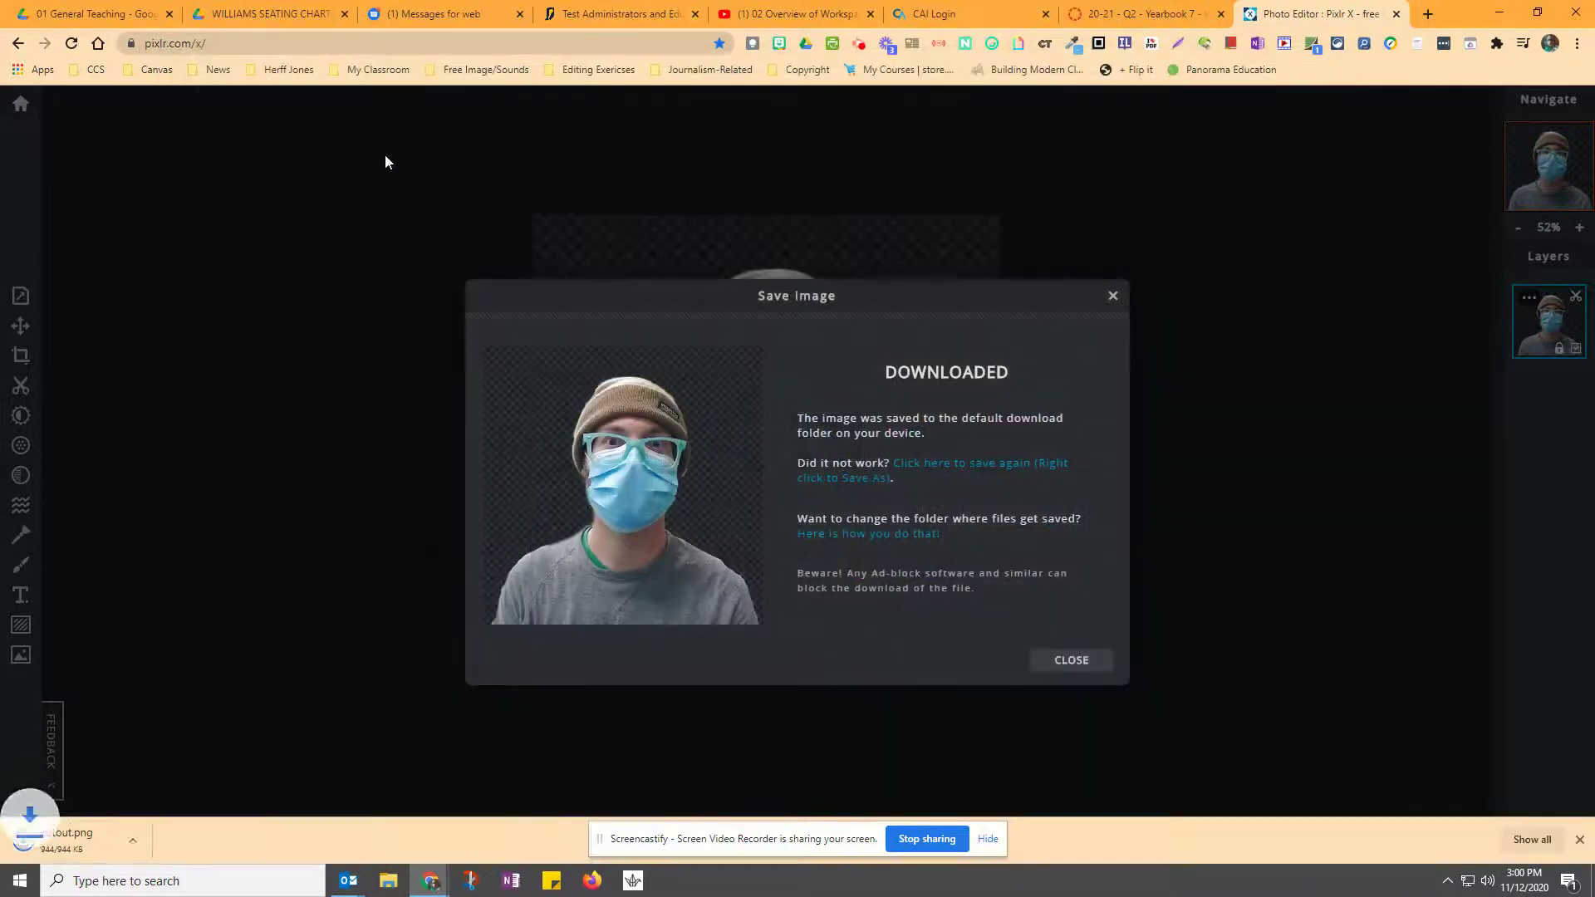
left_click(1080, 663)
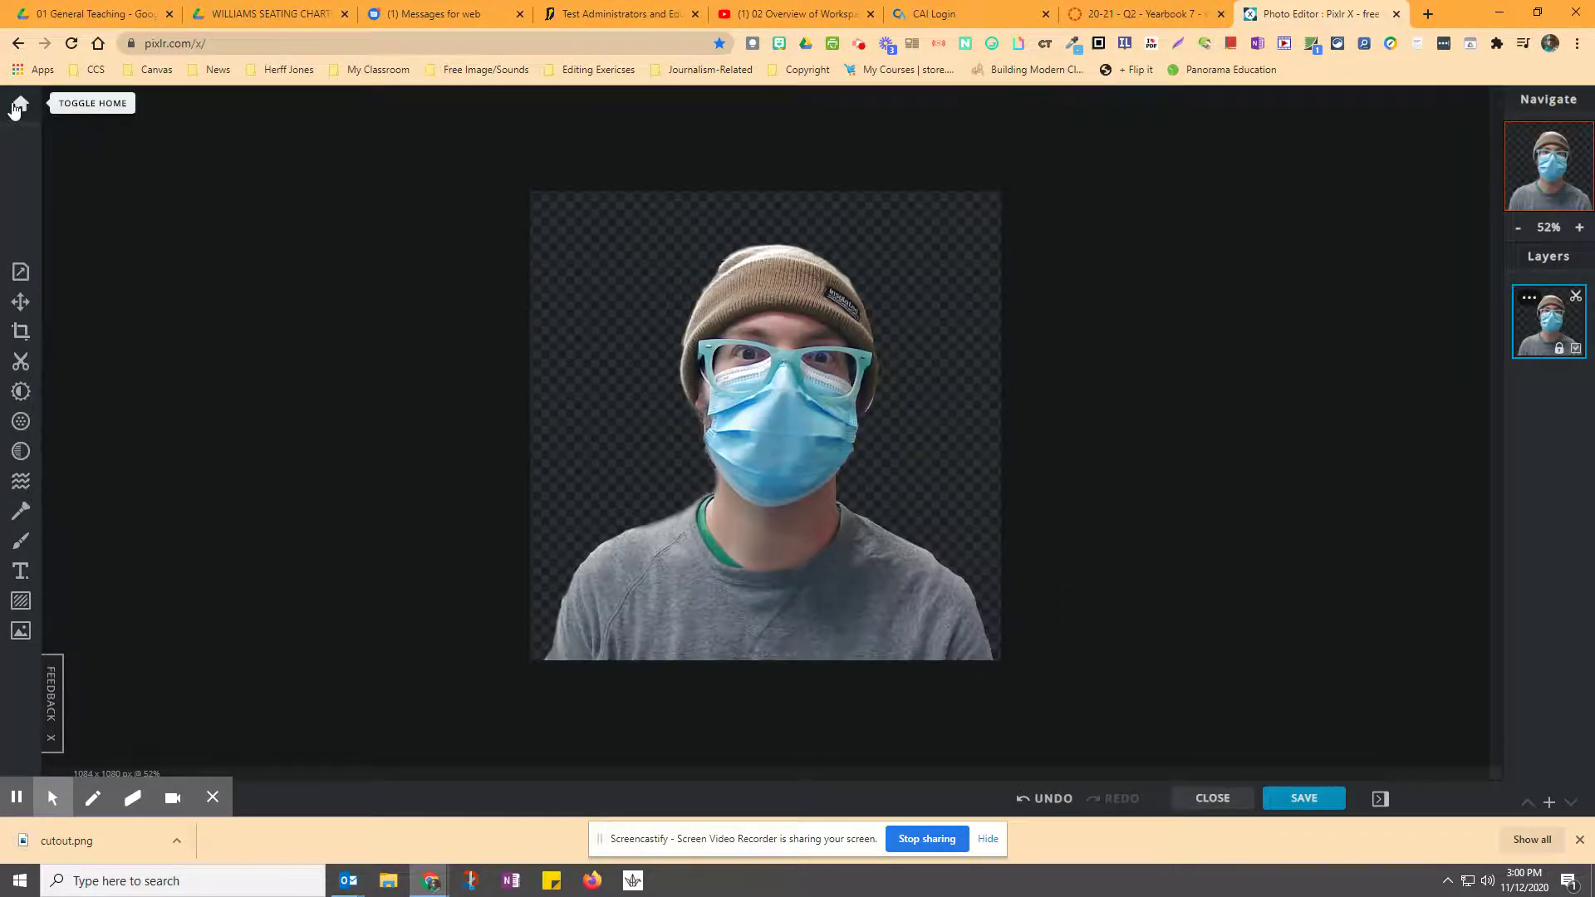
Create a new blank transparent 2048 × 2048 square canvas from the start page
left_click(21, 103)
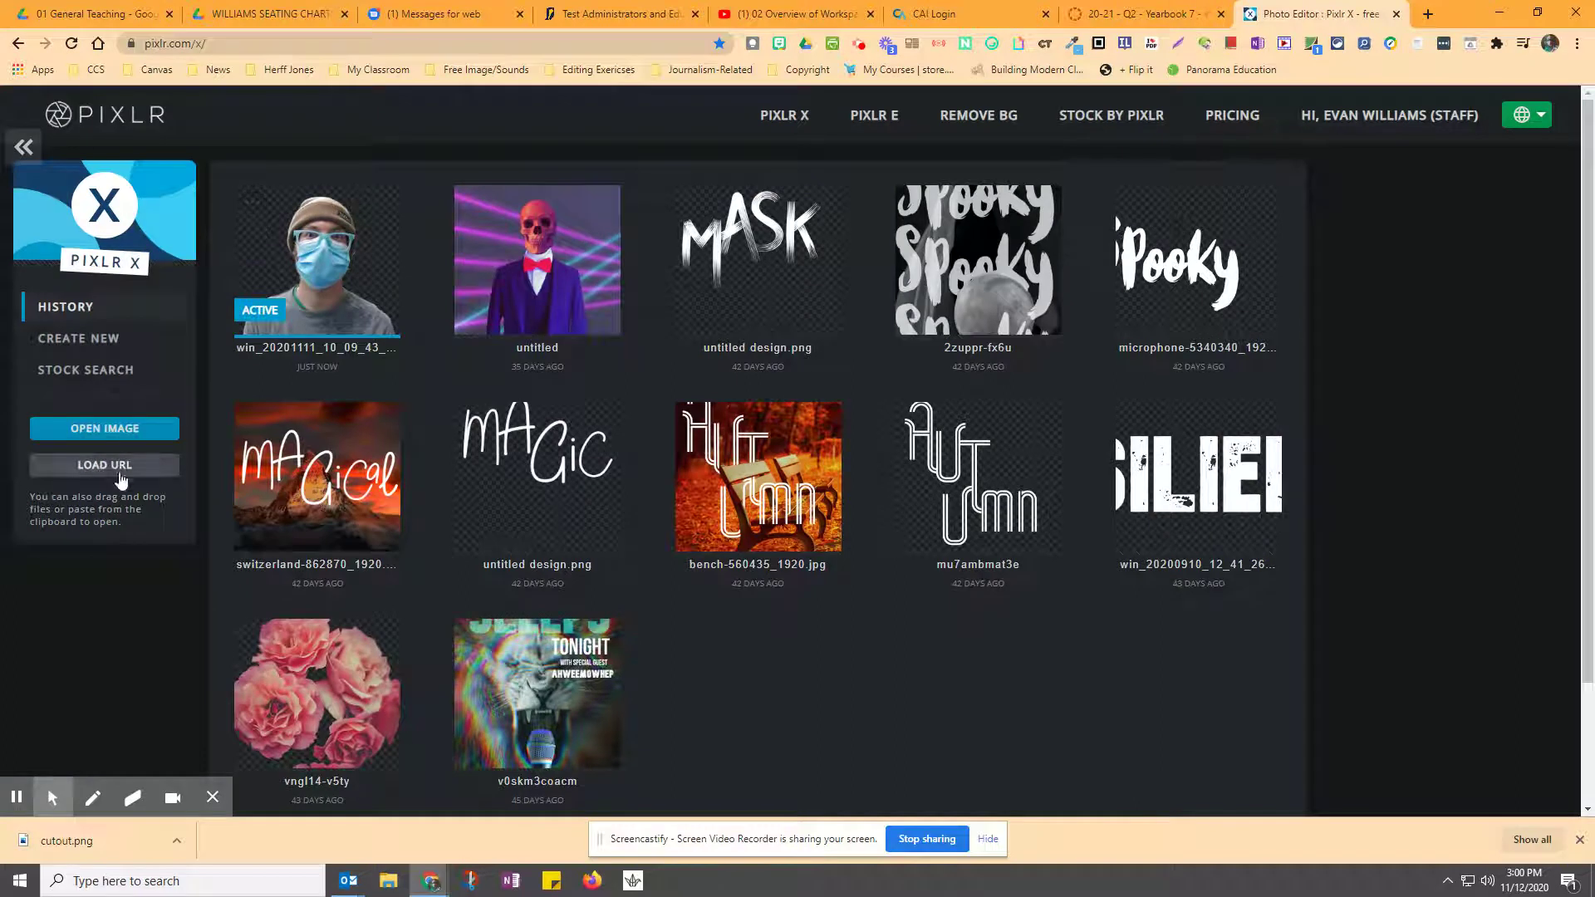
left_click(106, 341)
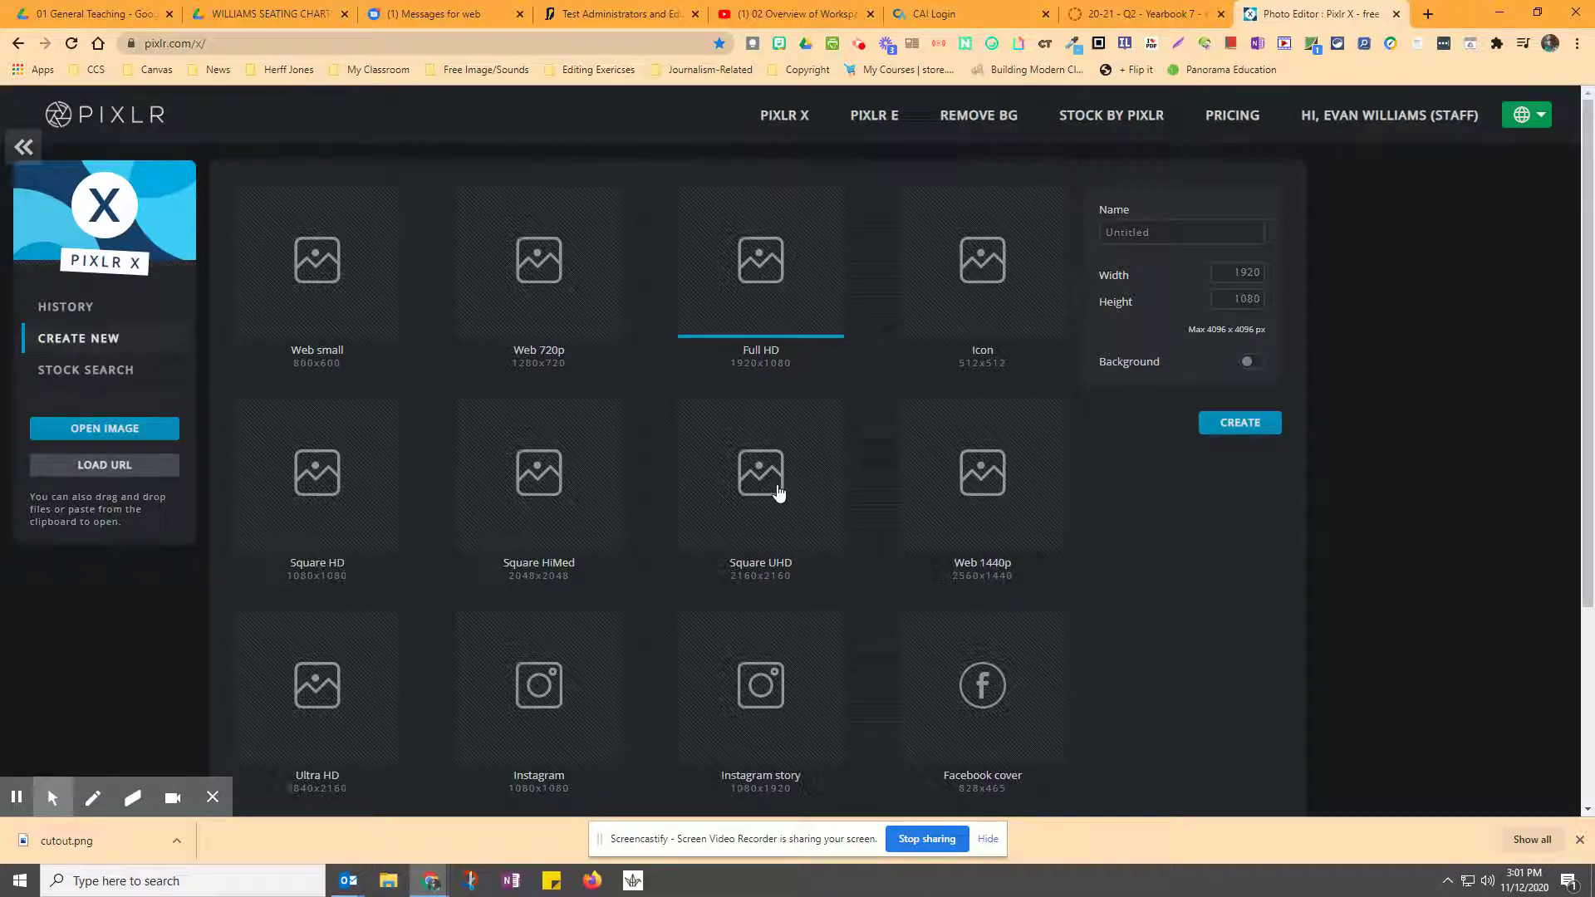
left_click(779, 493)
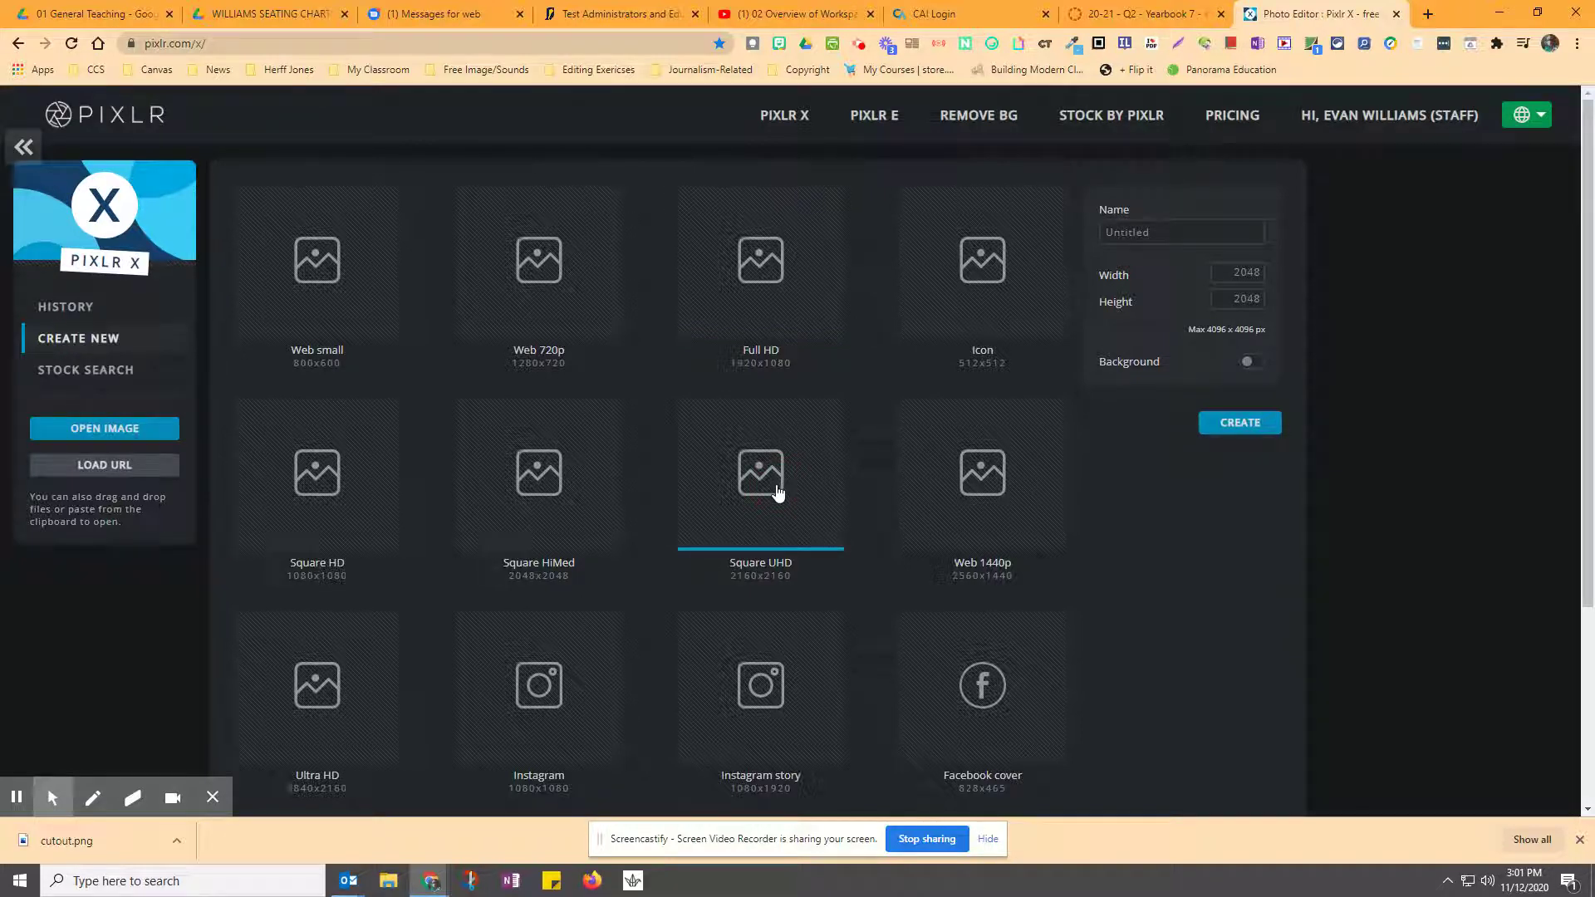
left_click(1256, 426)
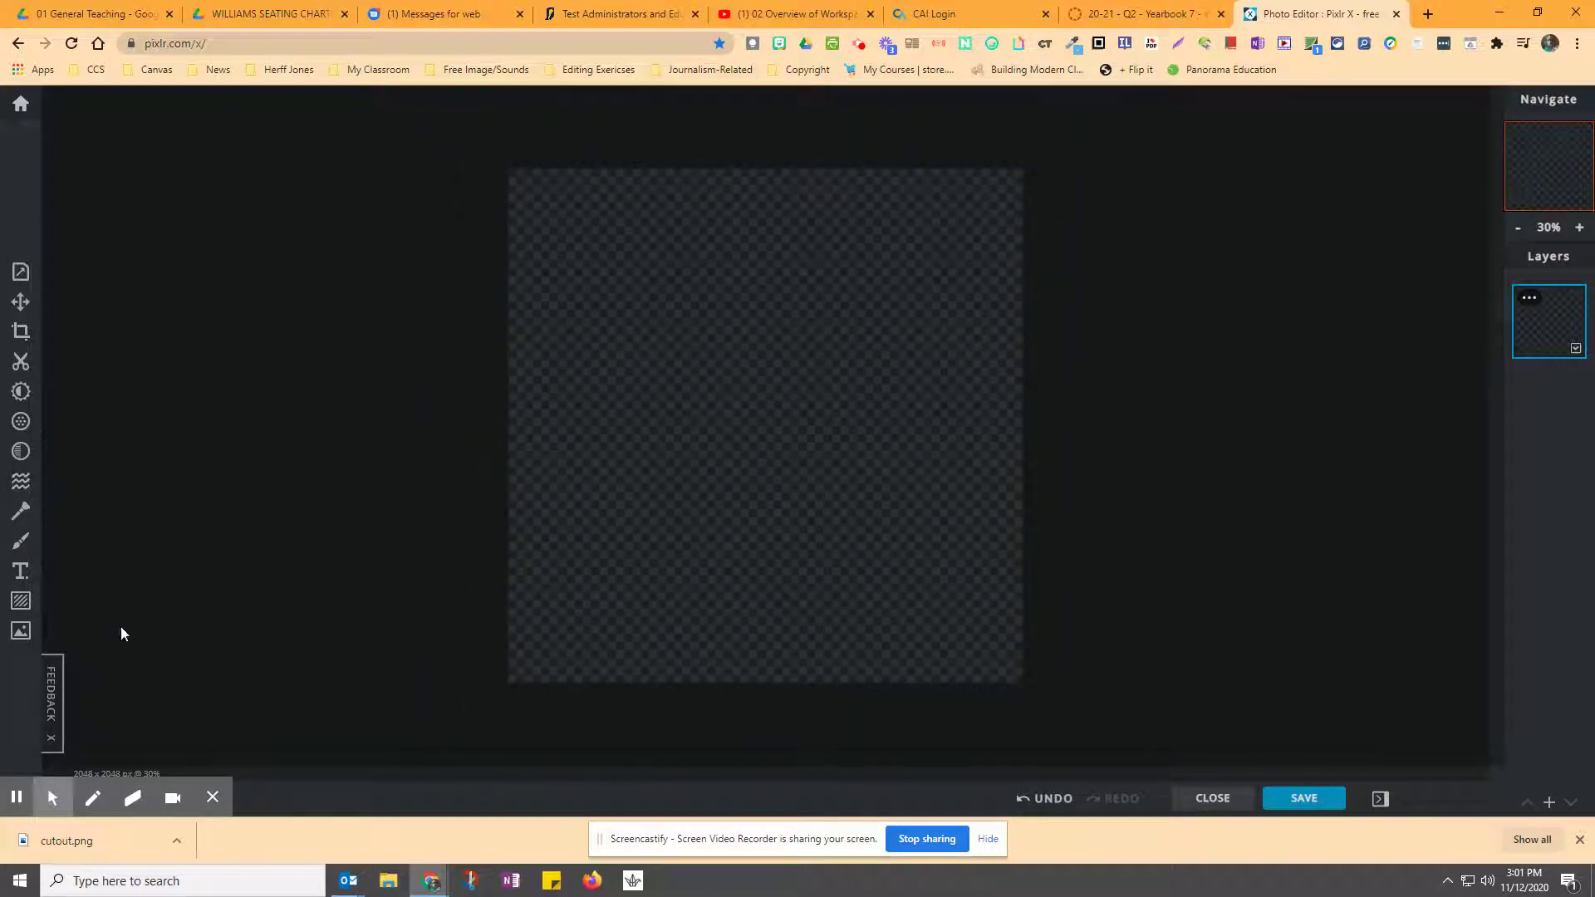
left_click(21, 633)
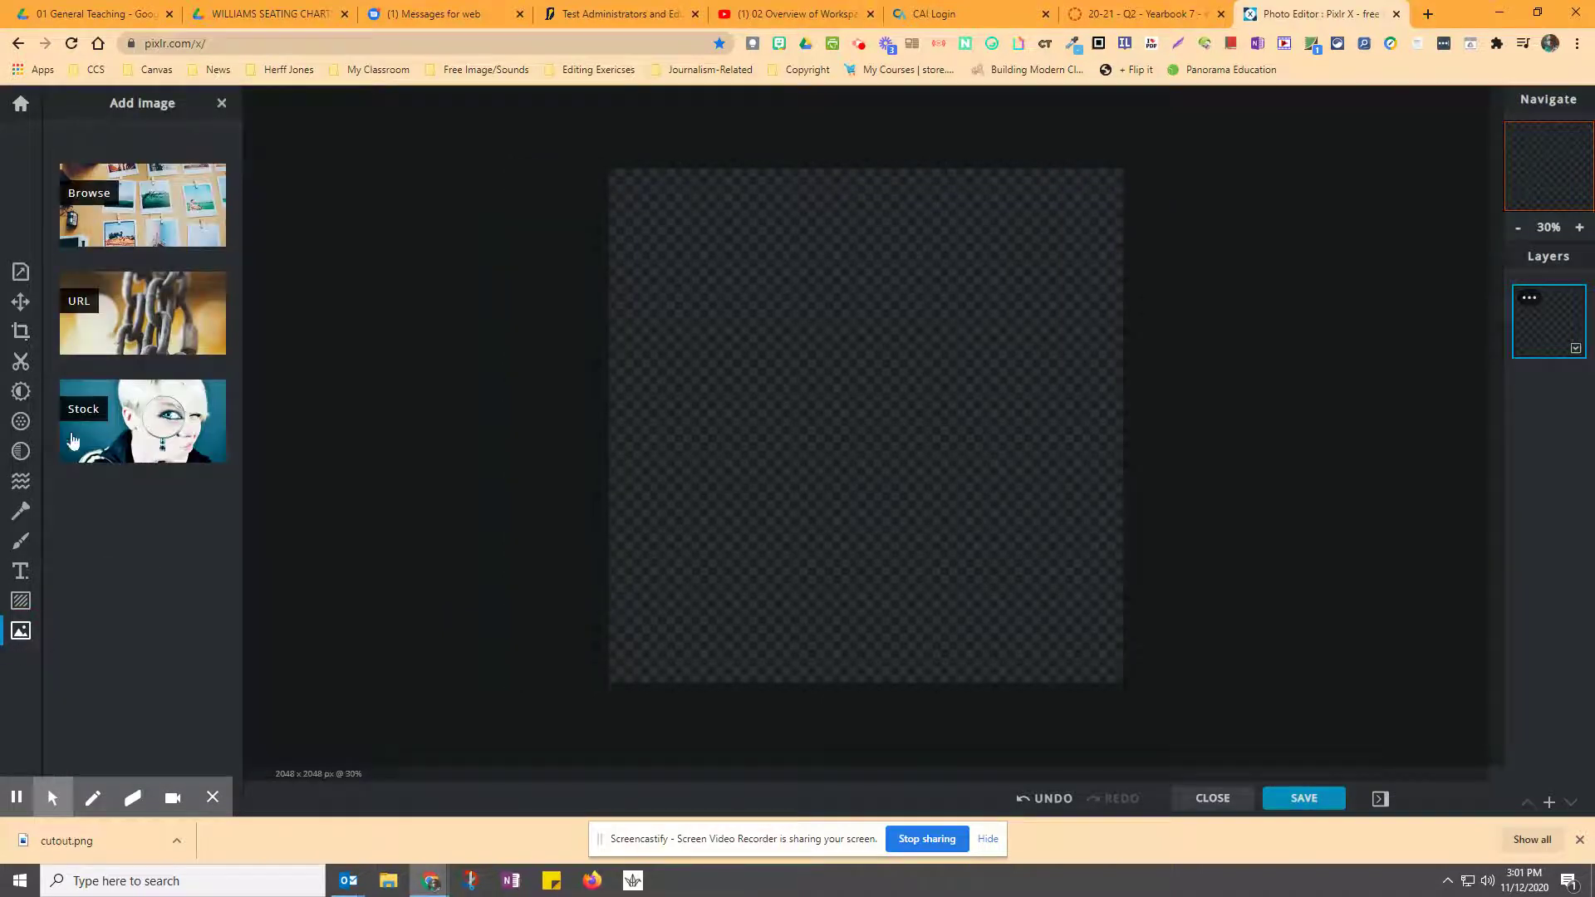
Search stock images, trying 'fish' and 'water' before settling on 'texture'
left_click(72, 441)
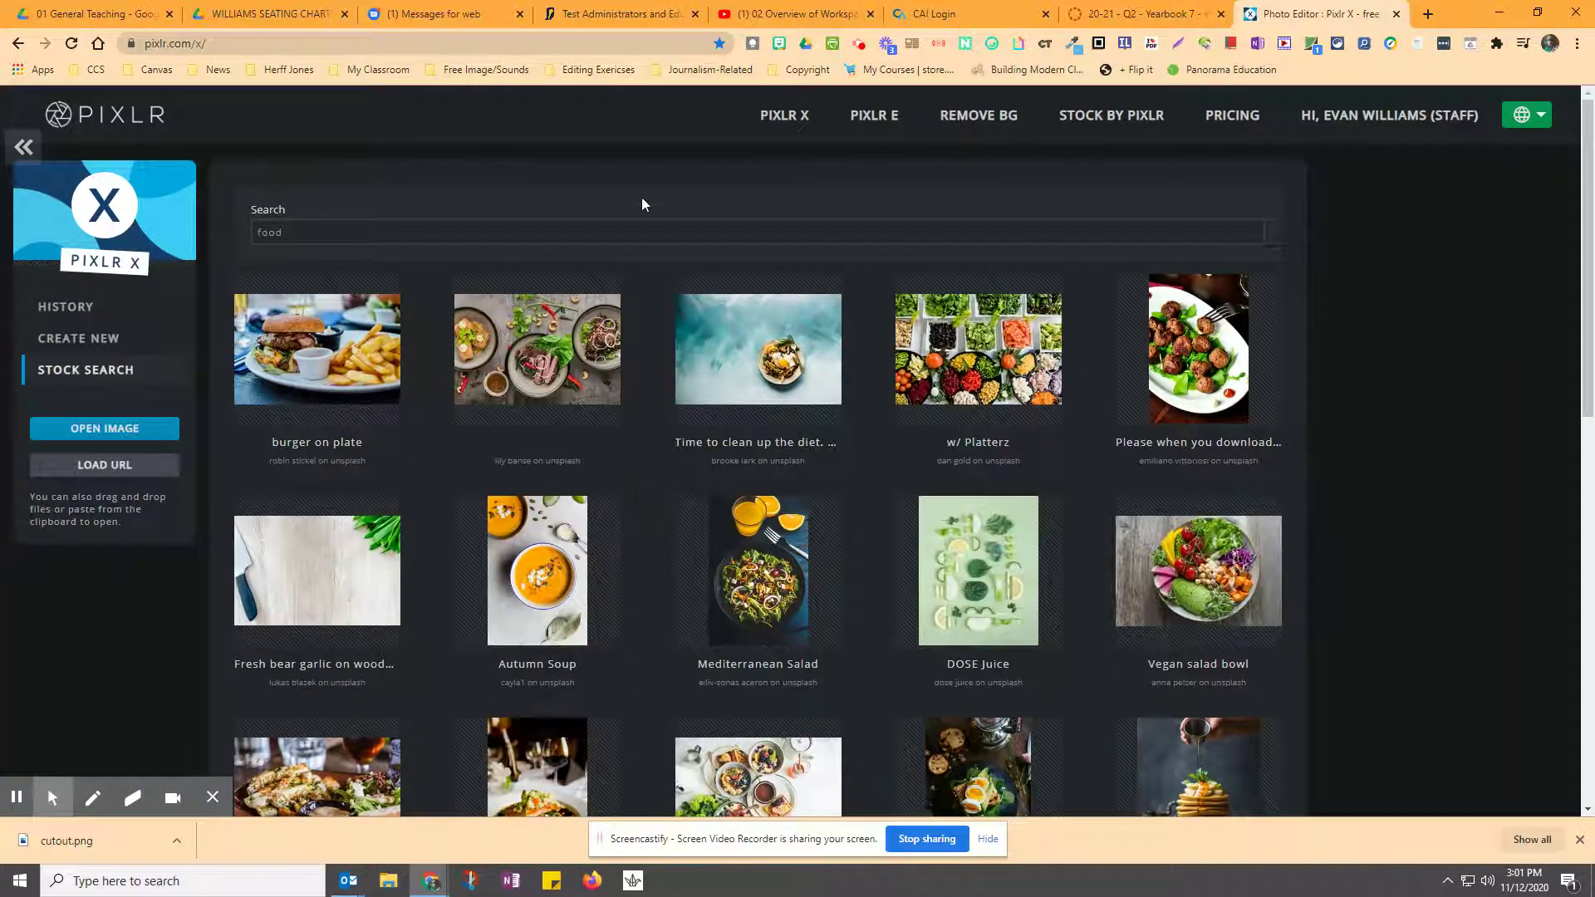
left_click(636, 228)
double_click(636, 228)
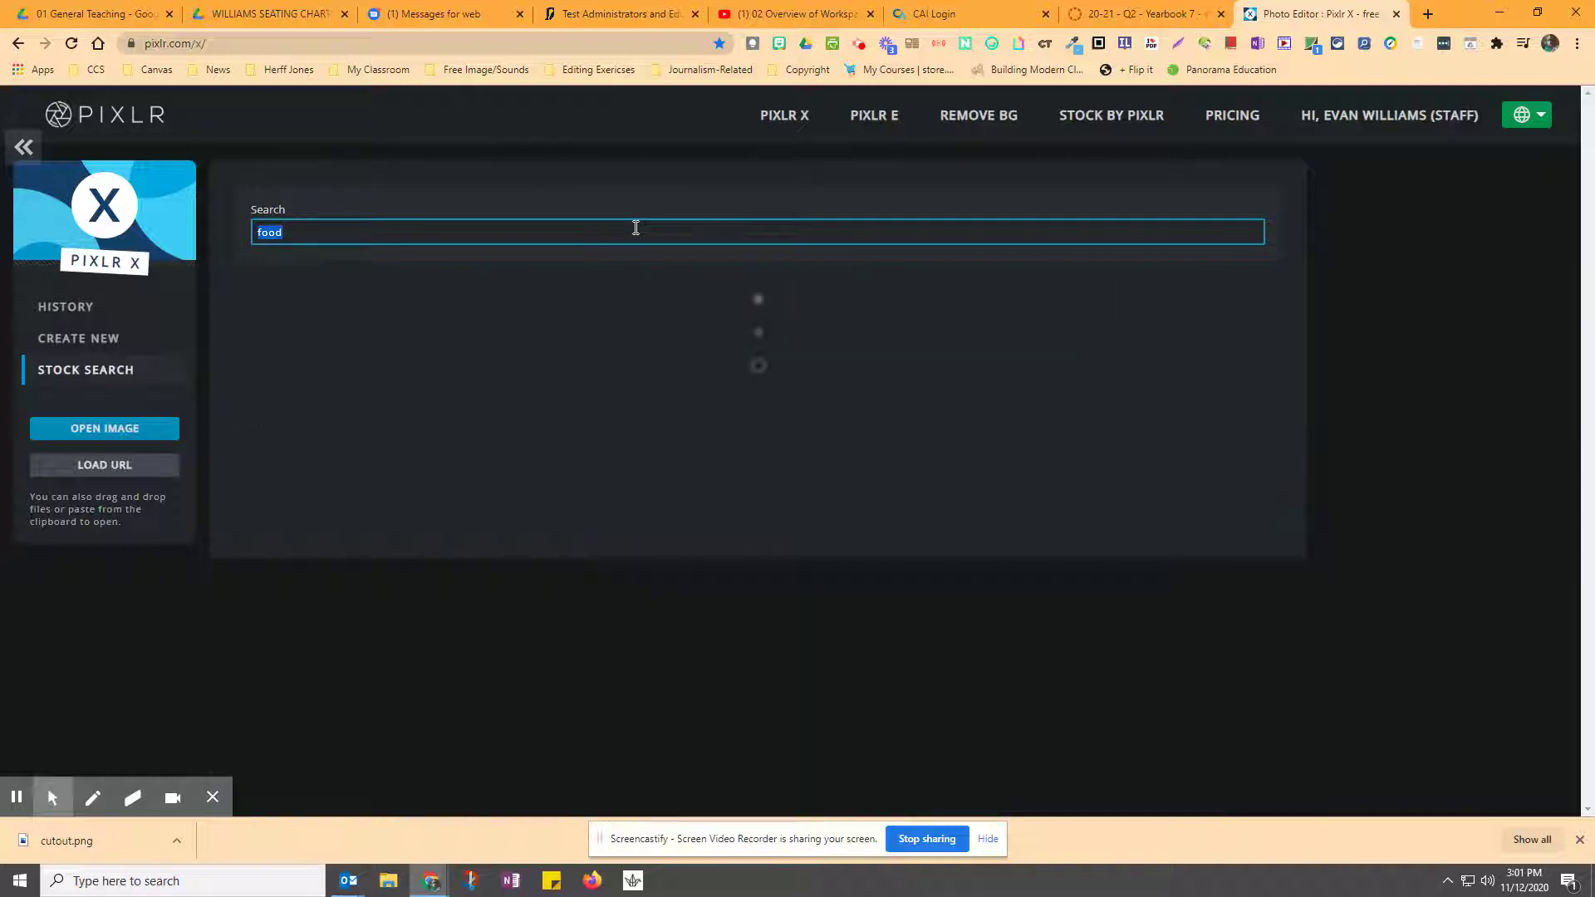
type("fish")
scroll(588, 598, "down", 4)
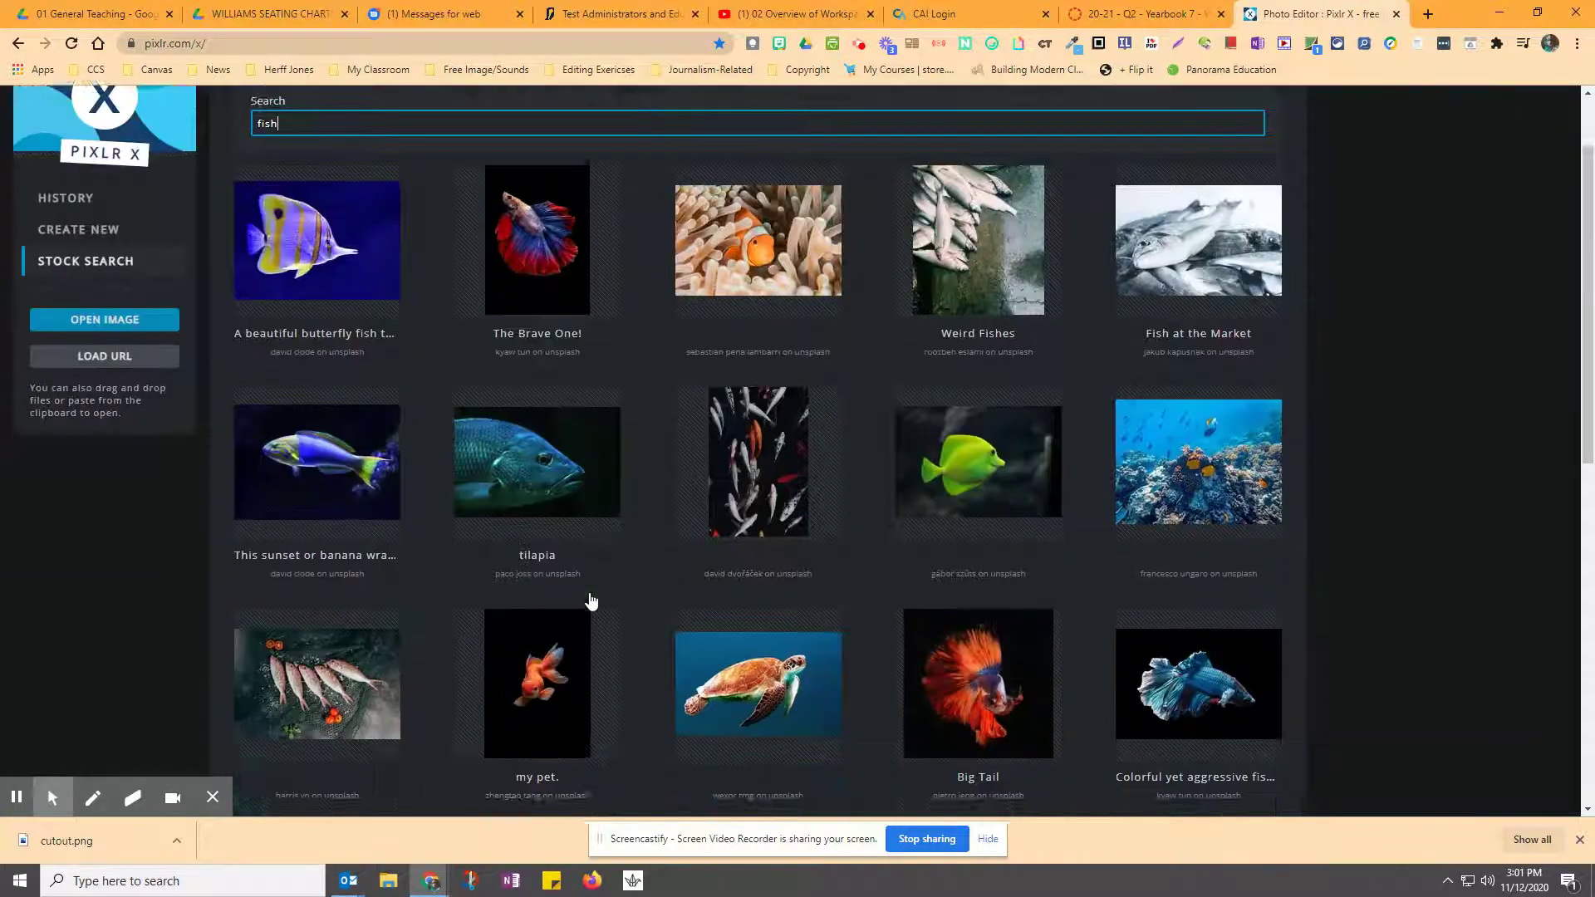
scroll(454, 299, "up", 4)
double_click(437, 230)
type("water")
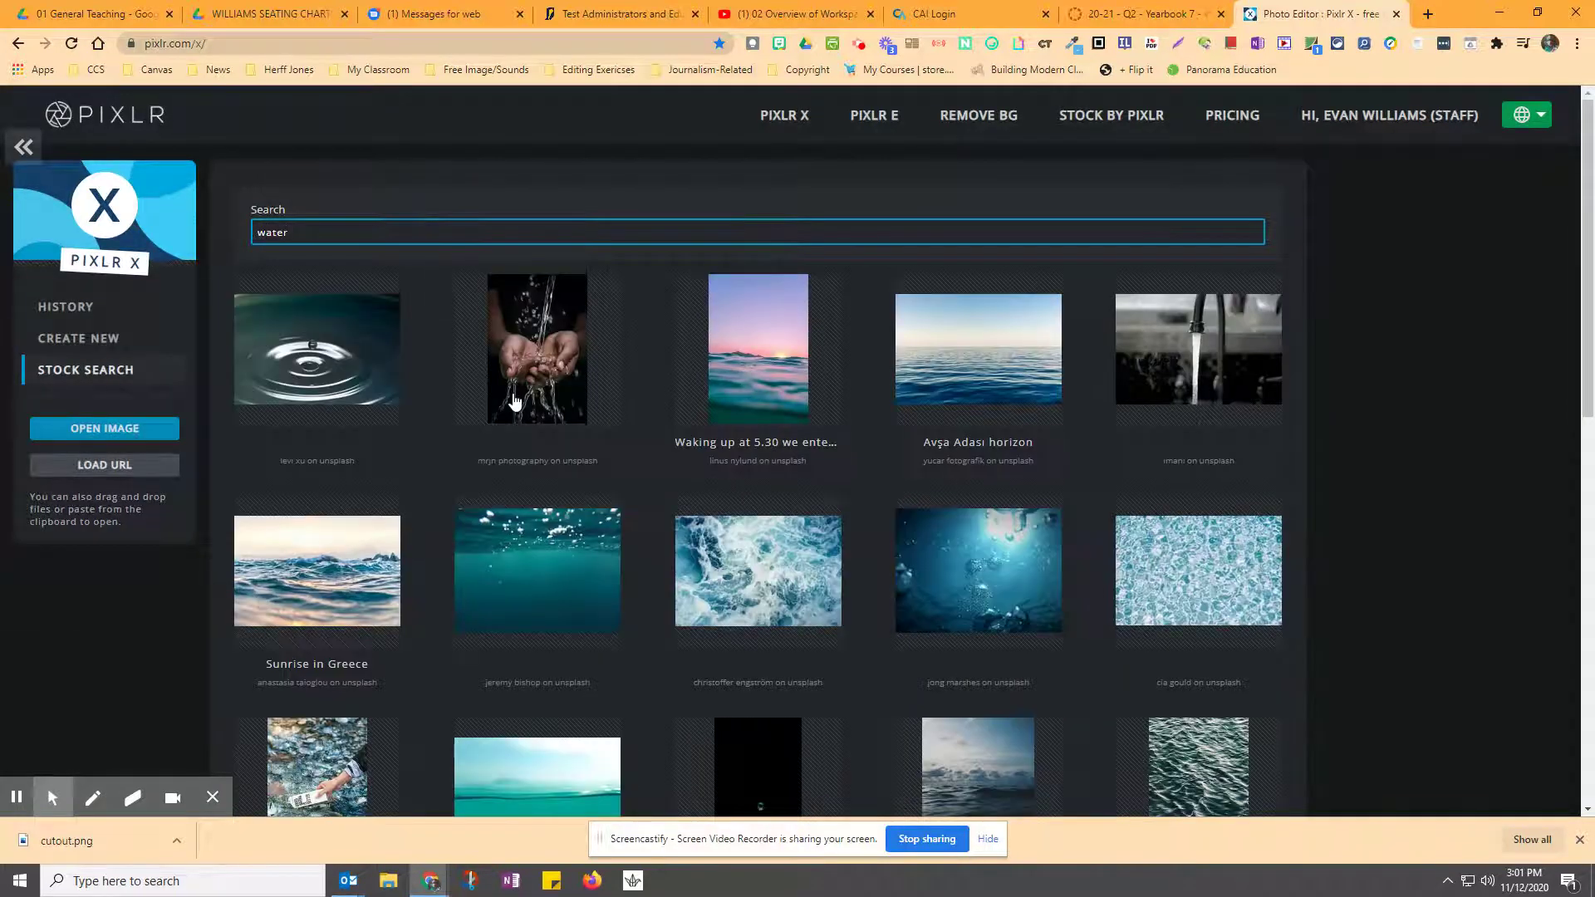
double_click(388, 229)
type("texture")
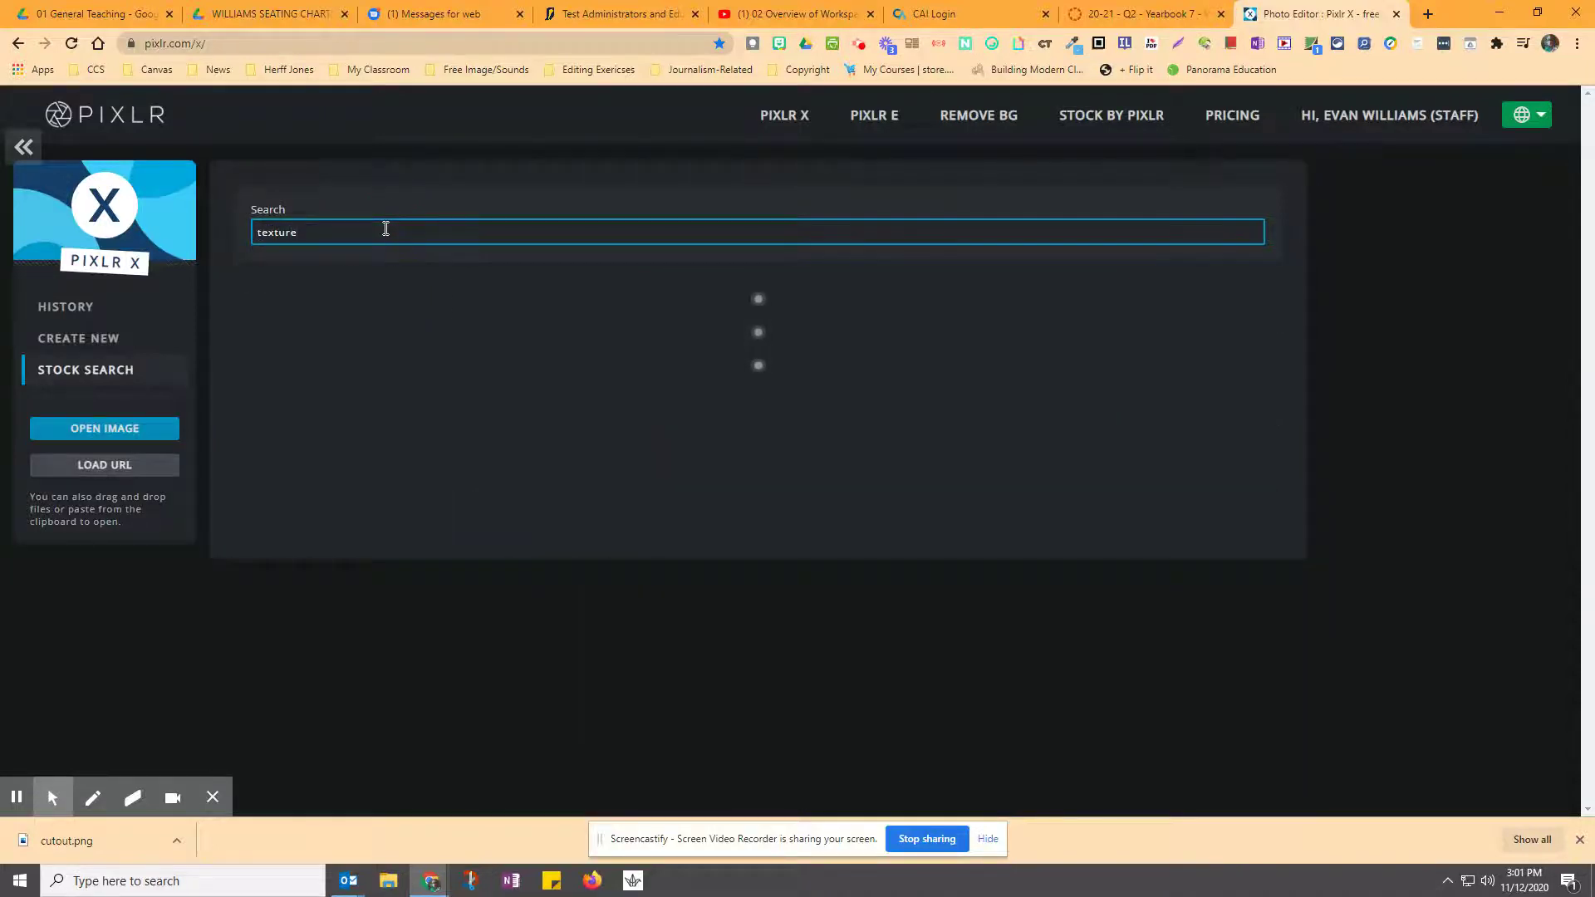
Load more texture results and choose the Abstract blood Vein image
scroll(893, 530, "down", 6)
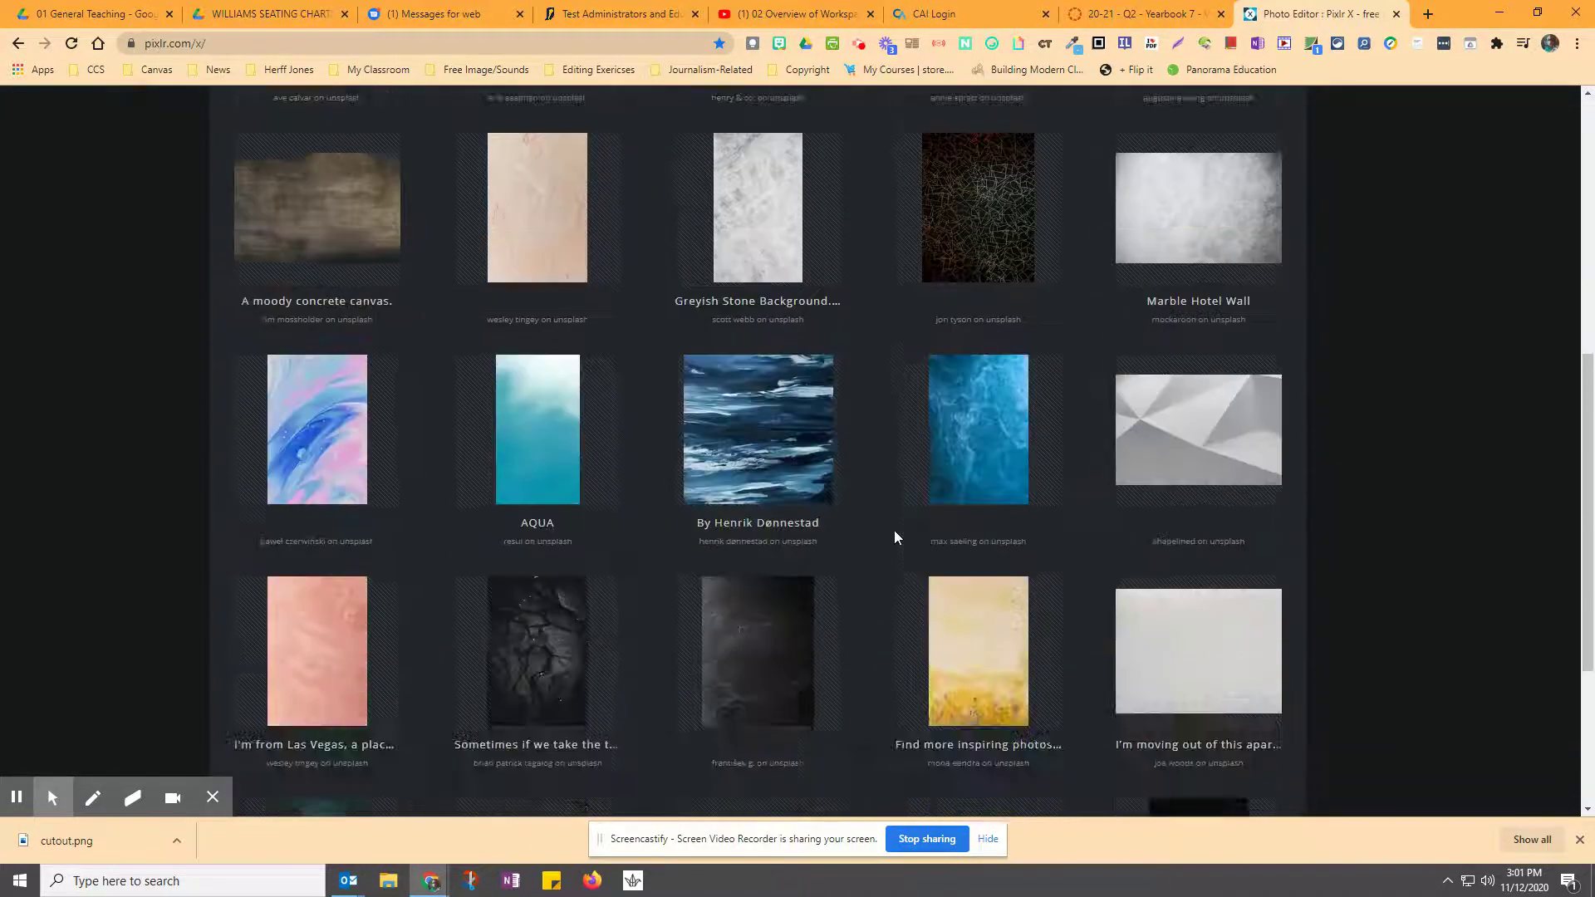
scroll(894, 530, "down", 3)
left_click(766, 739)
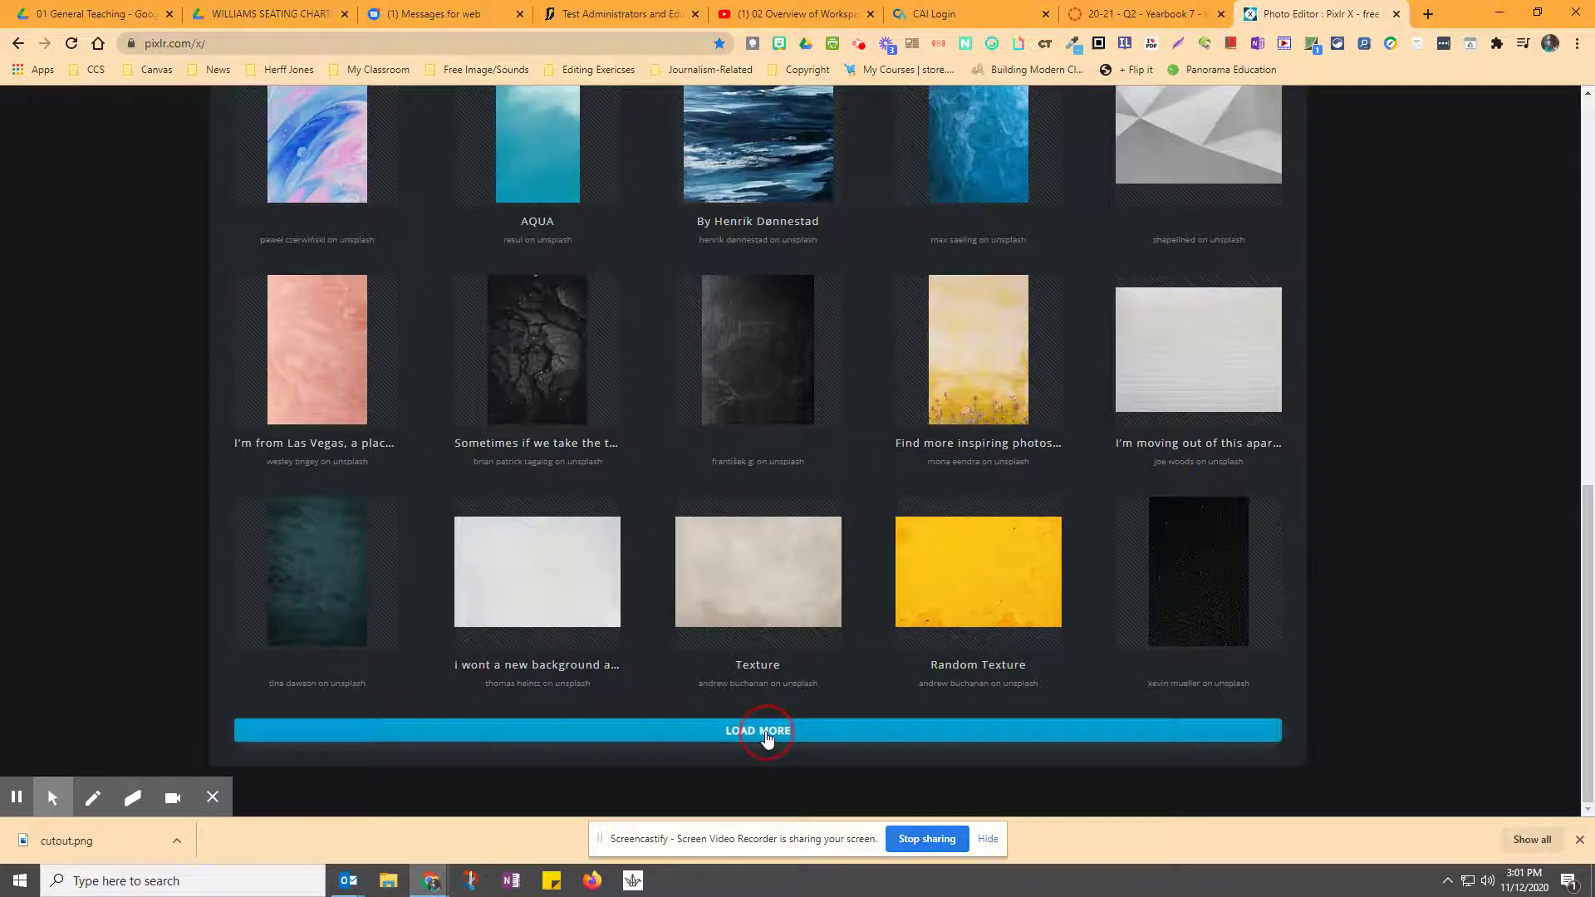
scroll(400, 597, "down", 4)
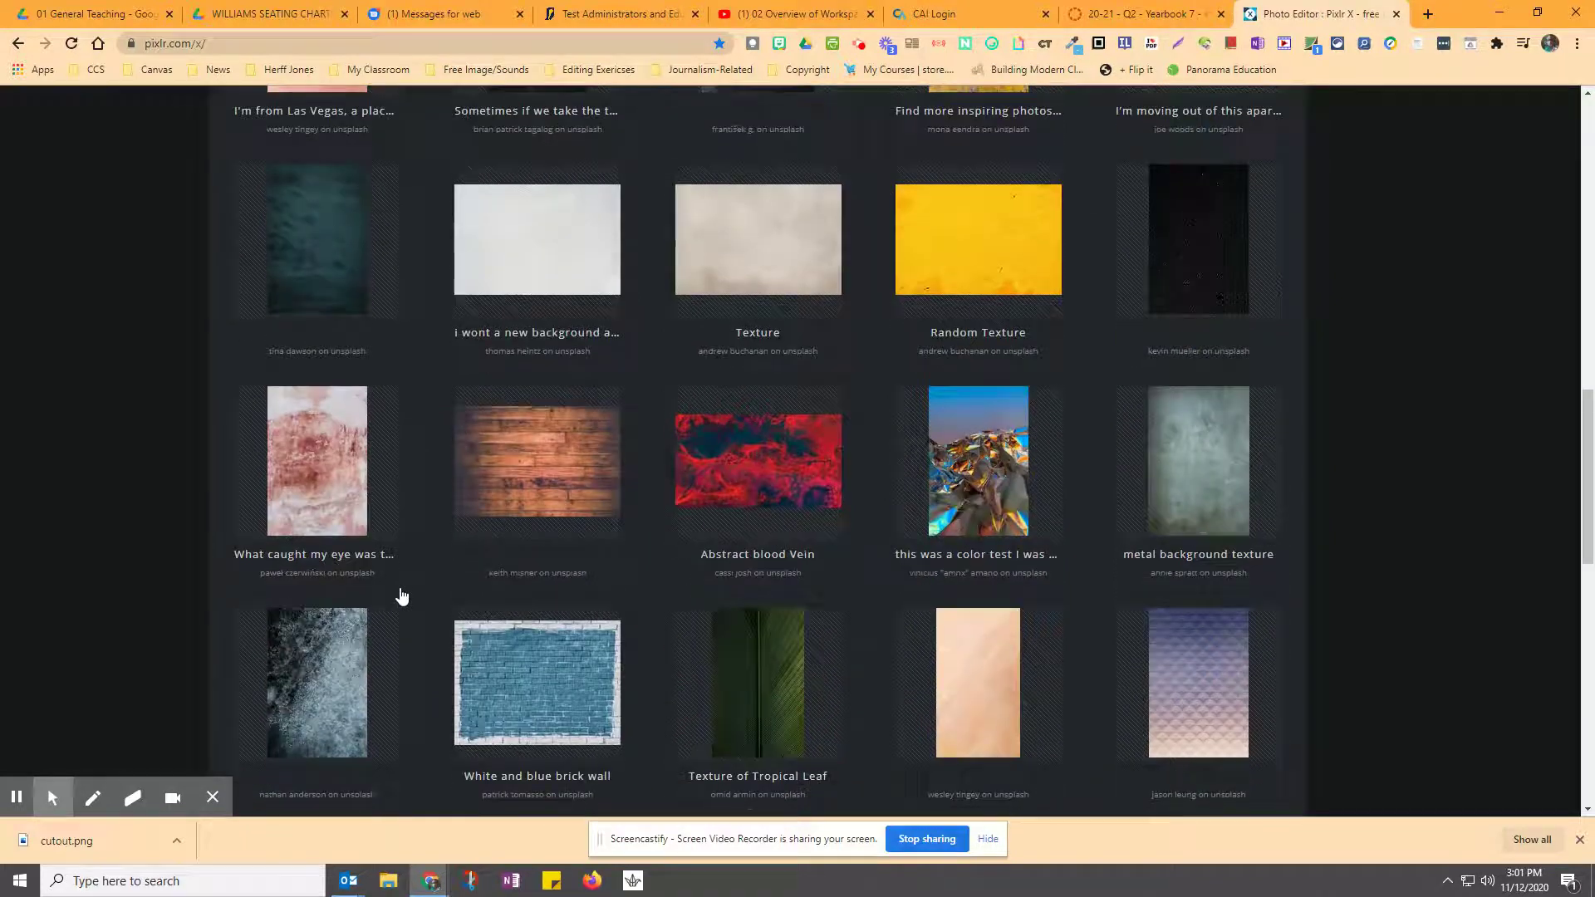
left_click(791, 487)
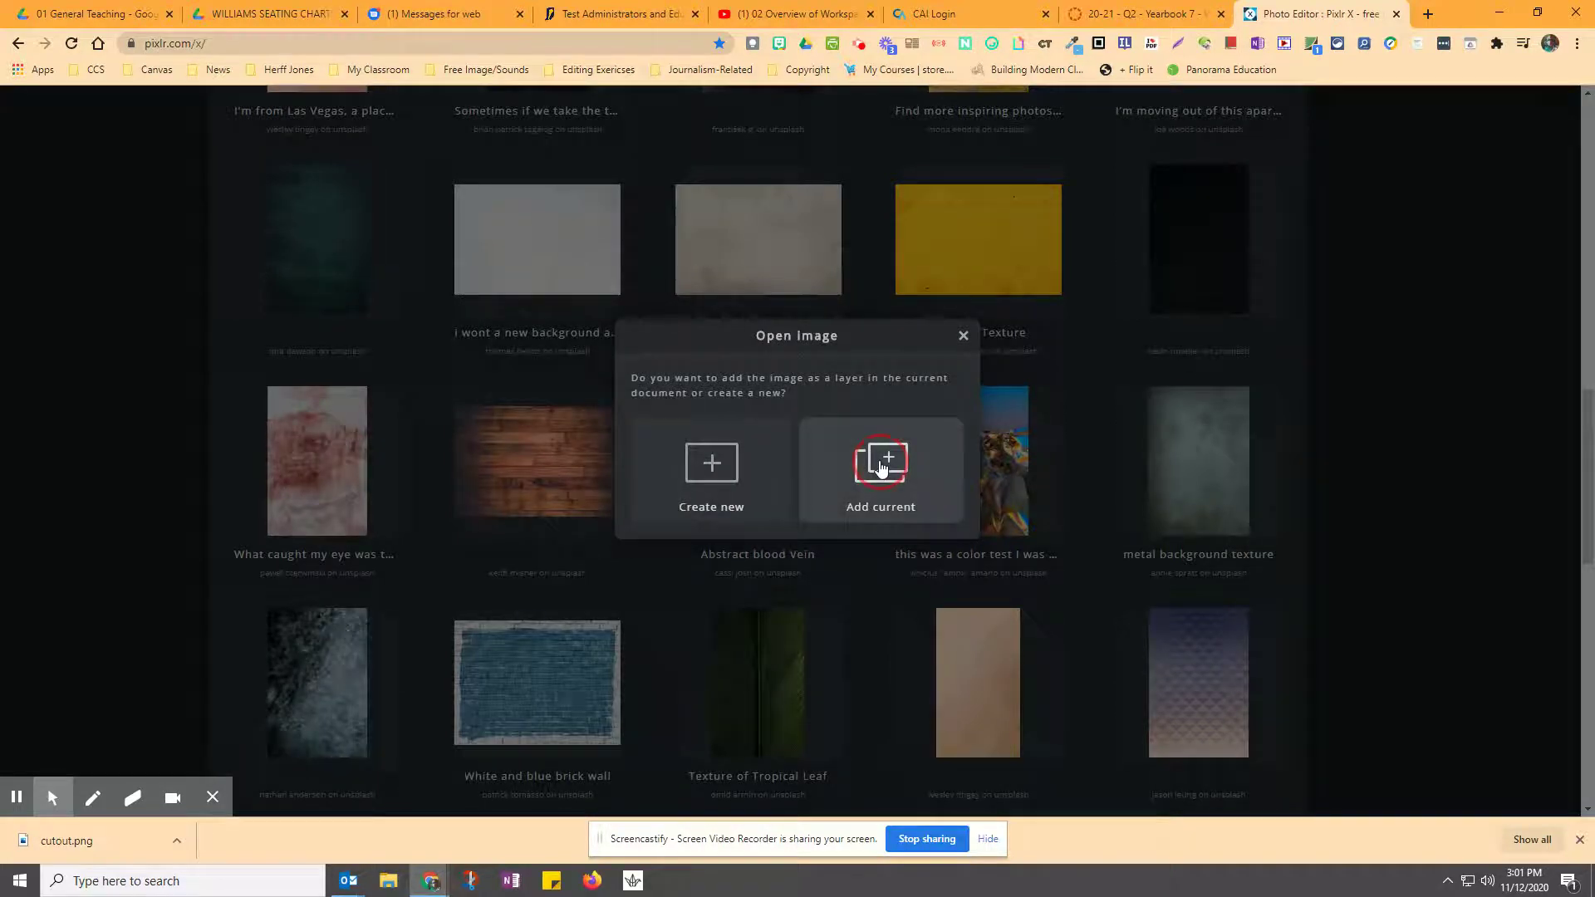
Add the red blood-vein texture as a layer and stretch it to cover the whole square canvas
left_click(882, 468)
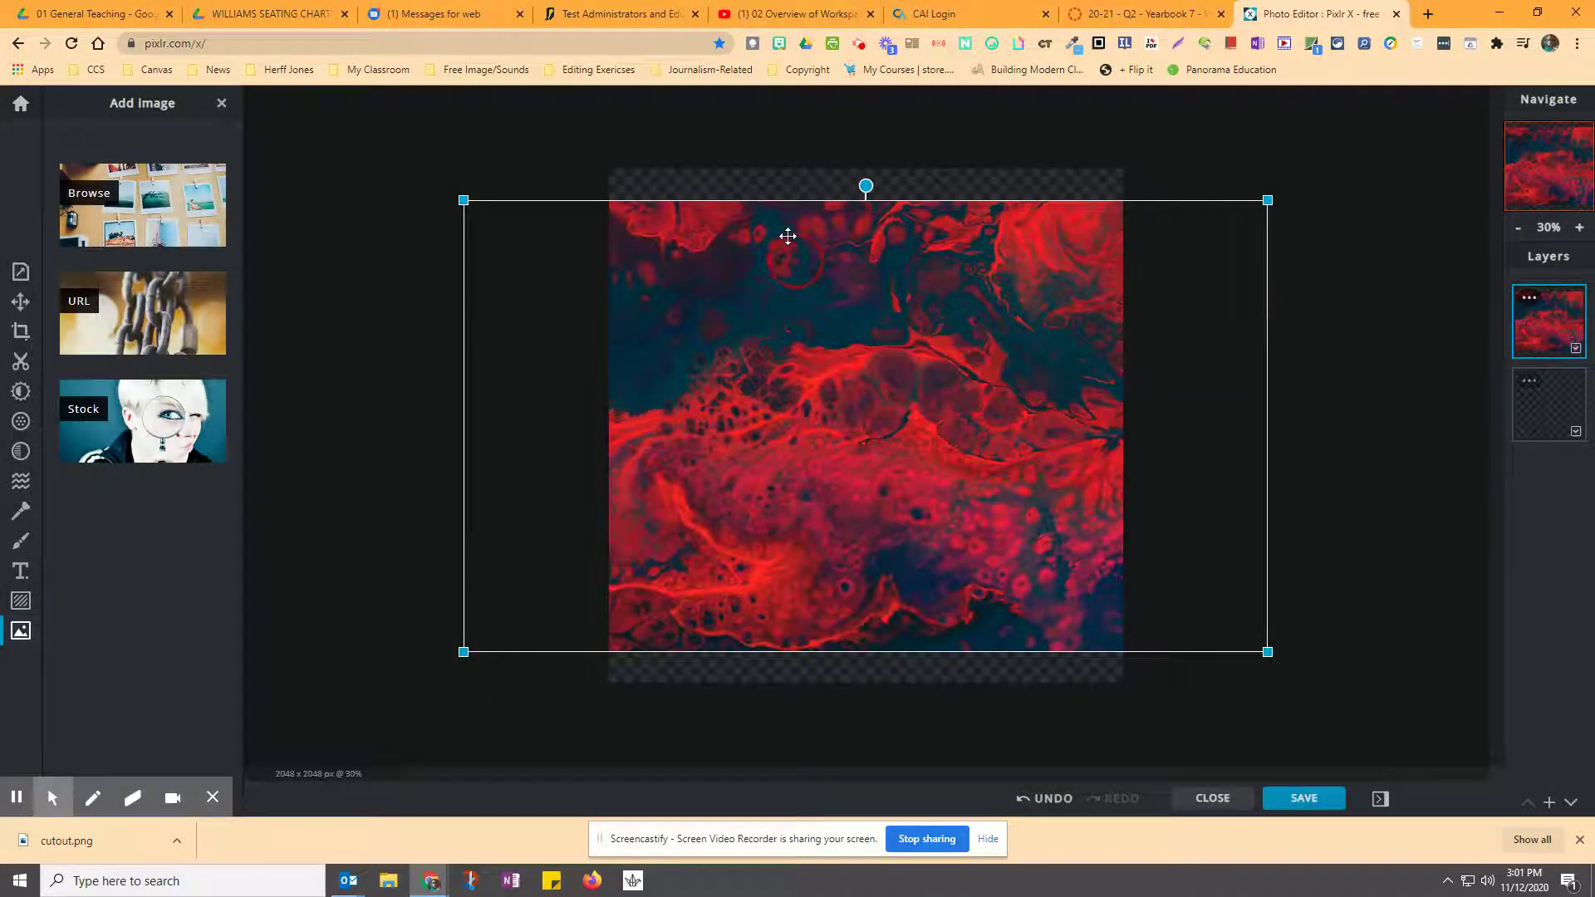
left_click_drag(788, 236, 740, 224)
left_click_drag(1220, 612, 1396, 735)
left_click_drag(1089, 555, 998, 531)
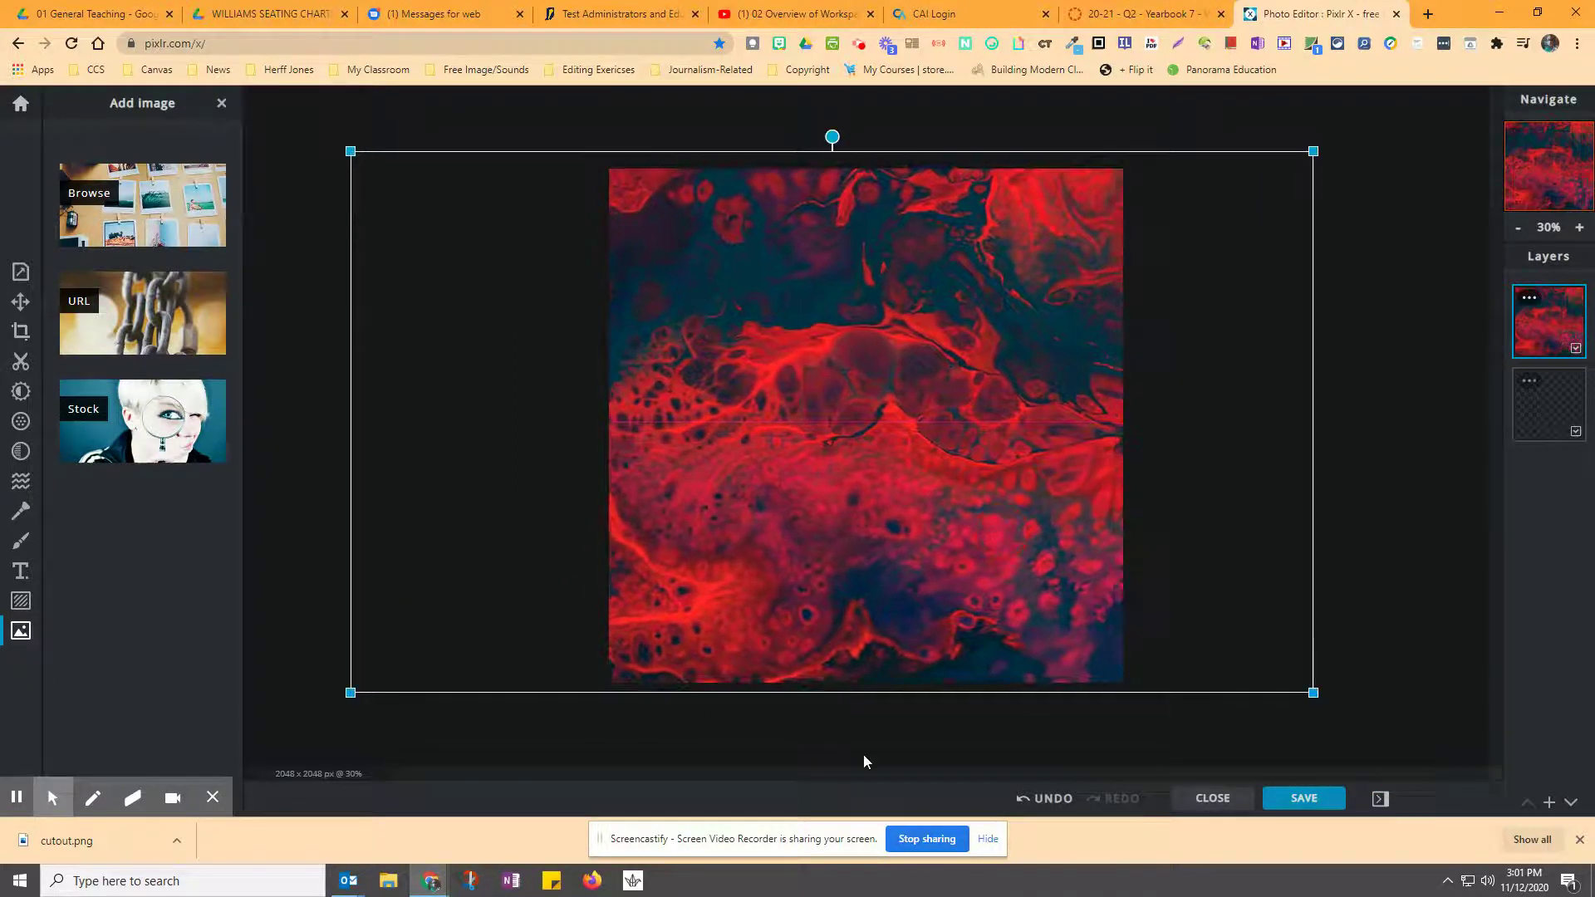
left_click(306, 515)
Add cutout.png from the Downloads folder as a new layer in the current document
left_click(144, 202)
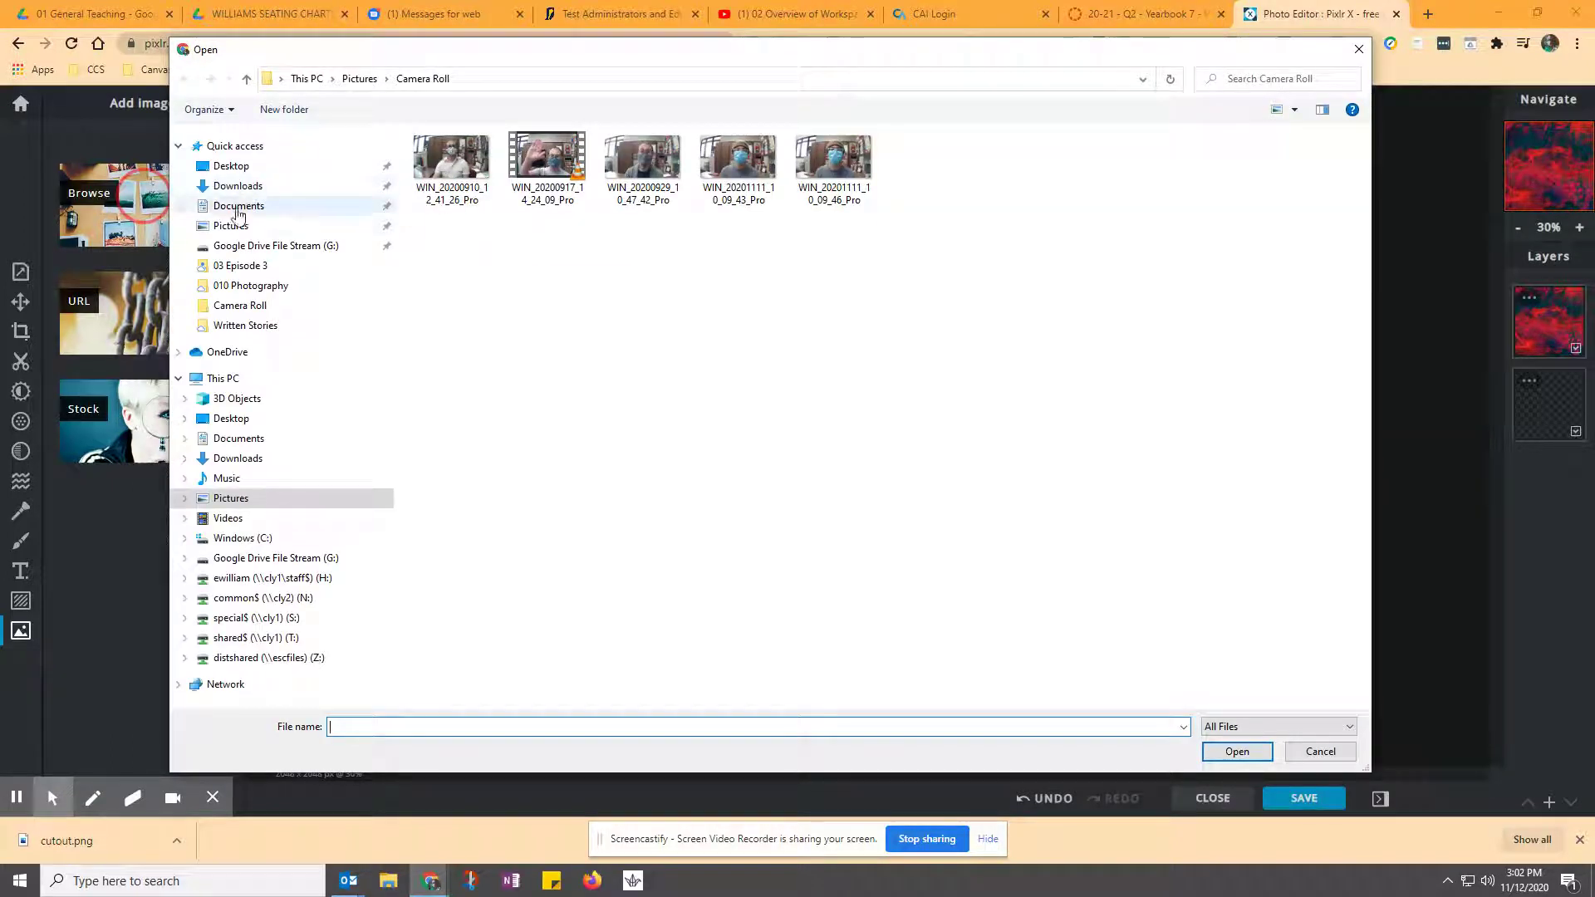
left_click(238, 185)
double_click(449, 198)
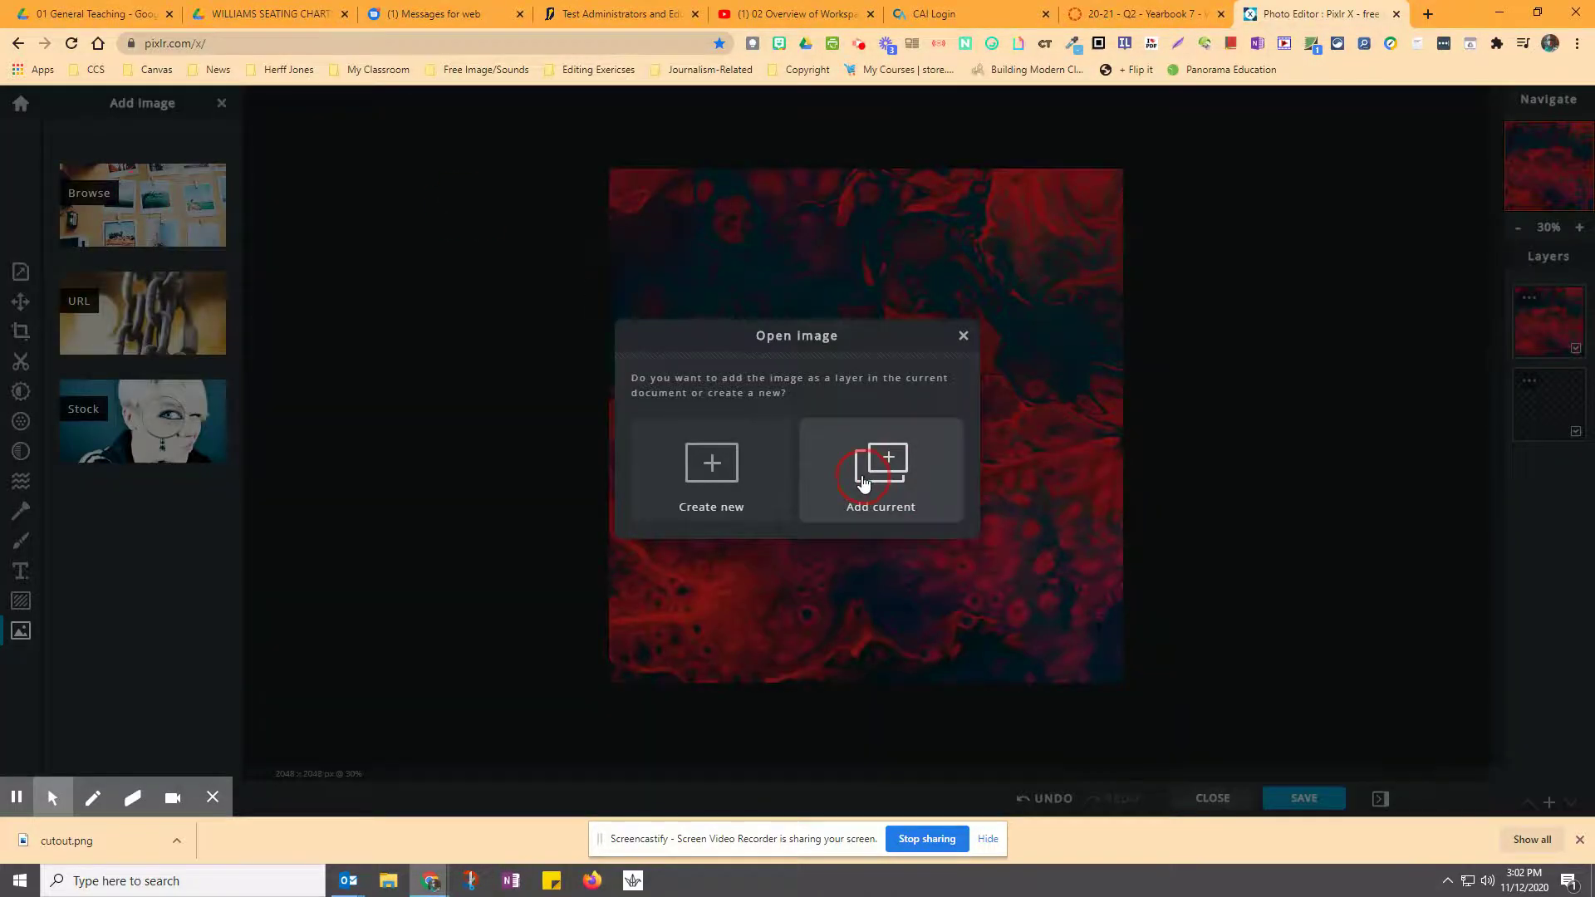
left_click(871, 484)
Move and enlarge the cutout selfie so the person fills the canvas over the red texture
left_click_drag(901, 468, 1116, 679)
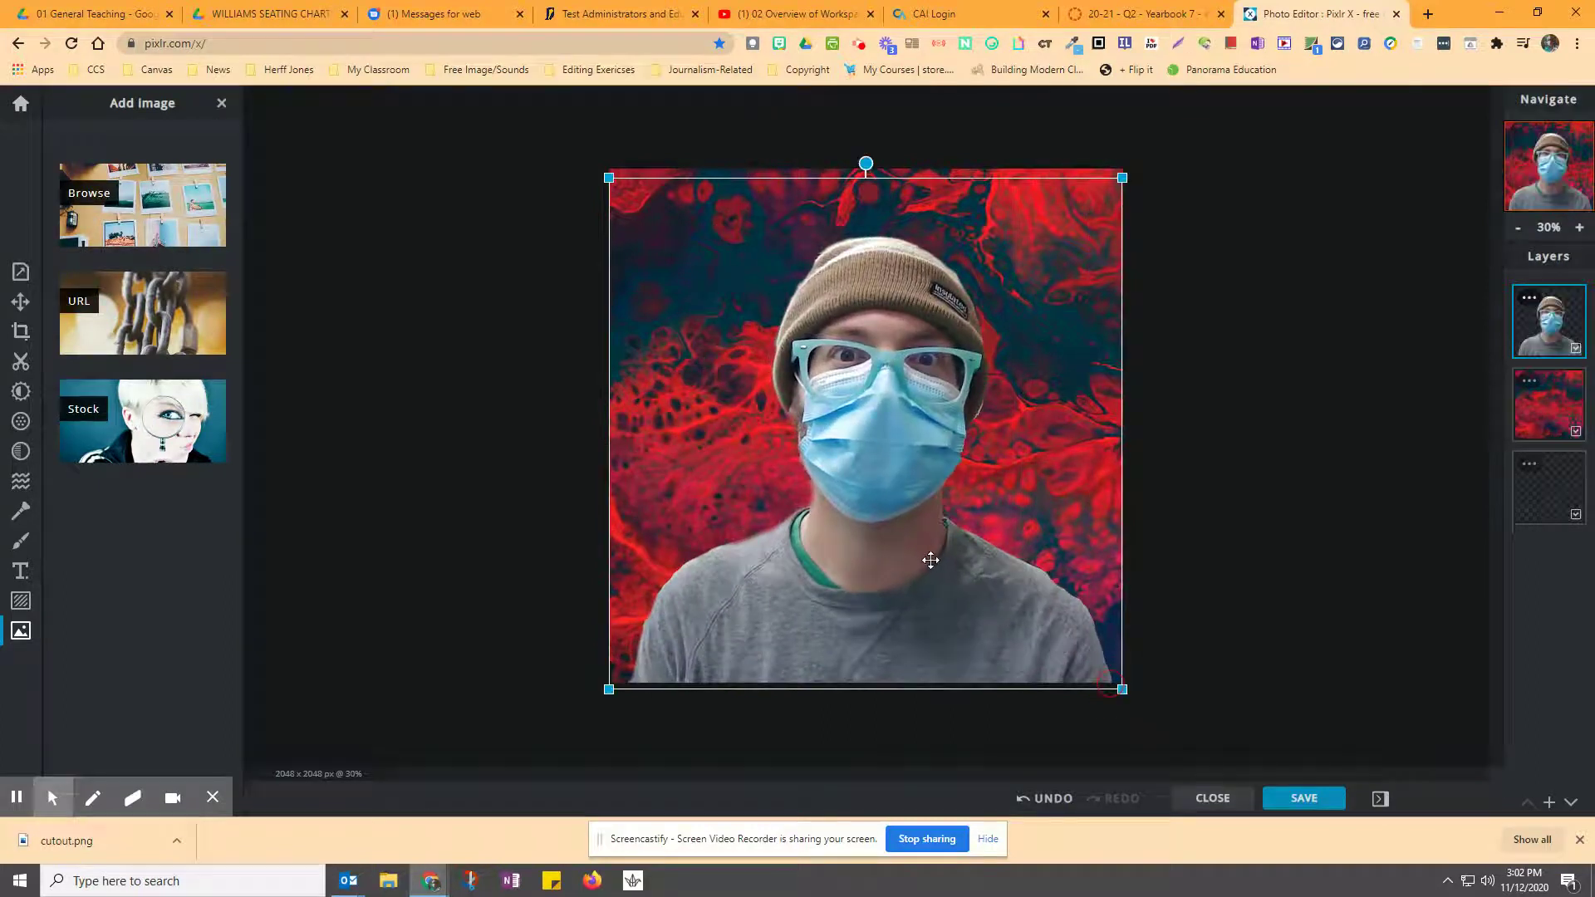
mouse_move(925, 559)
left_mouse_down()
mouse_move(905, 545)
mouse_move(920, 551)
left_mouse_up()
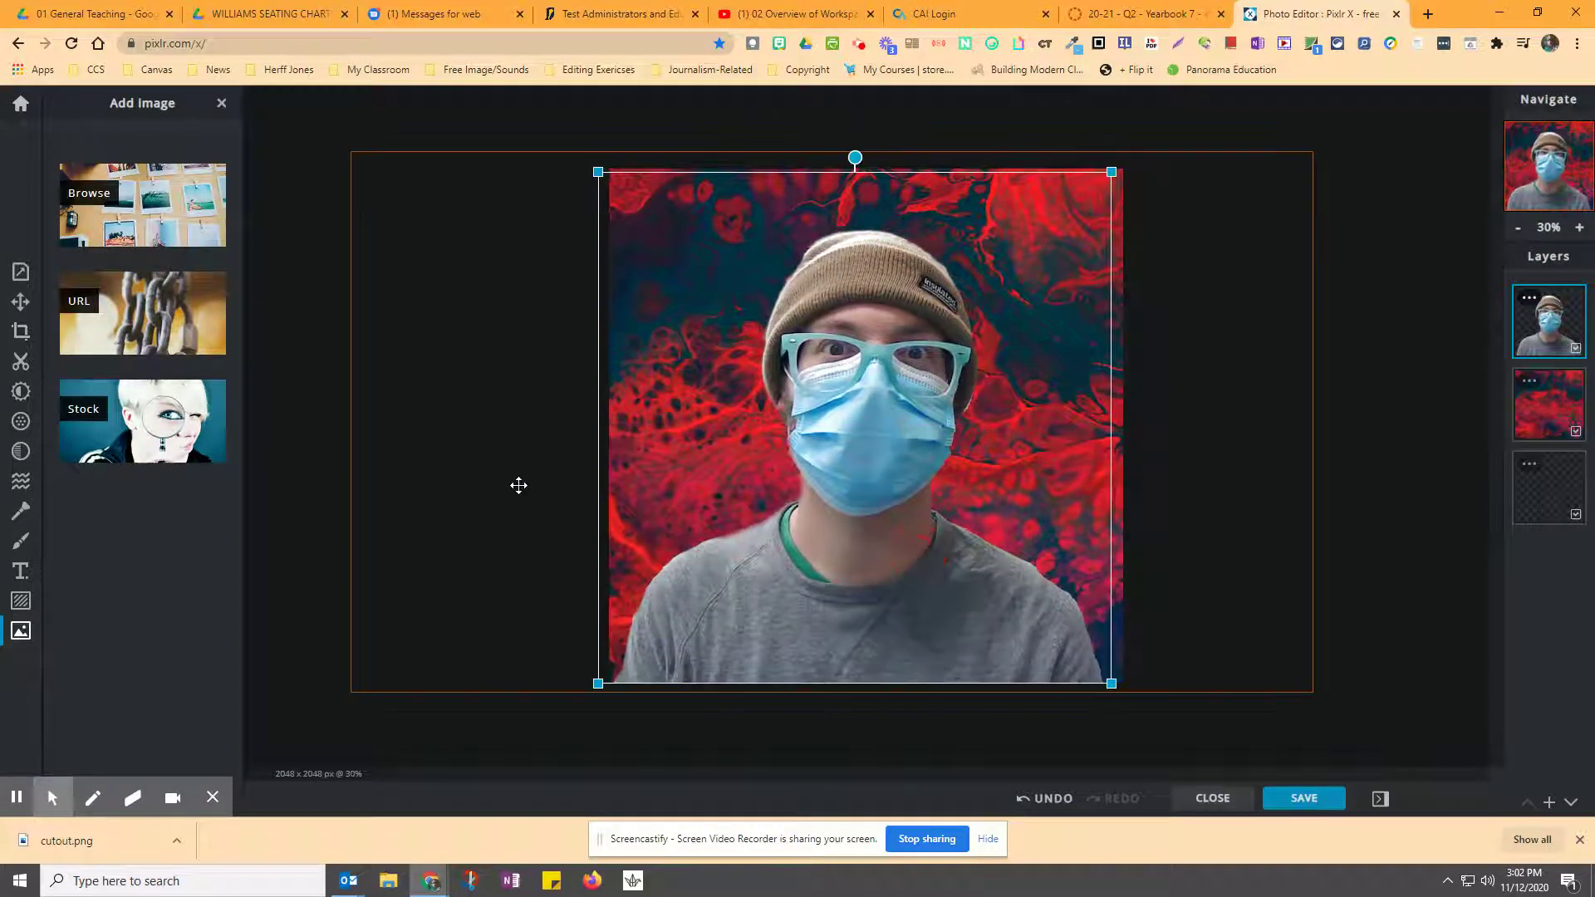
left_click(762, 502)
left_click(793, 506)
left_click_drag(794, 506, 798, 506)
left_click(576, 509)
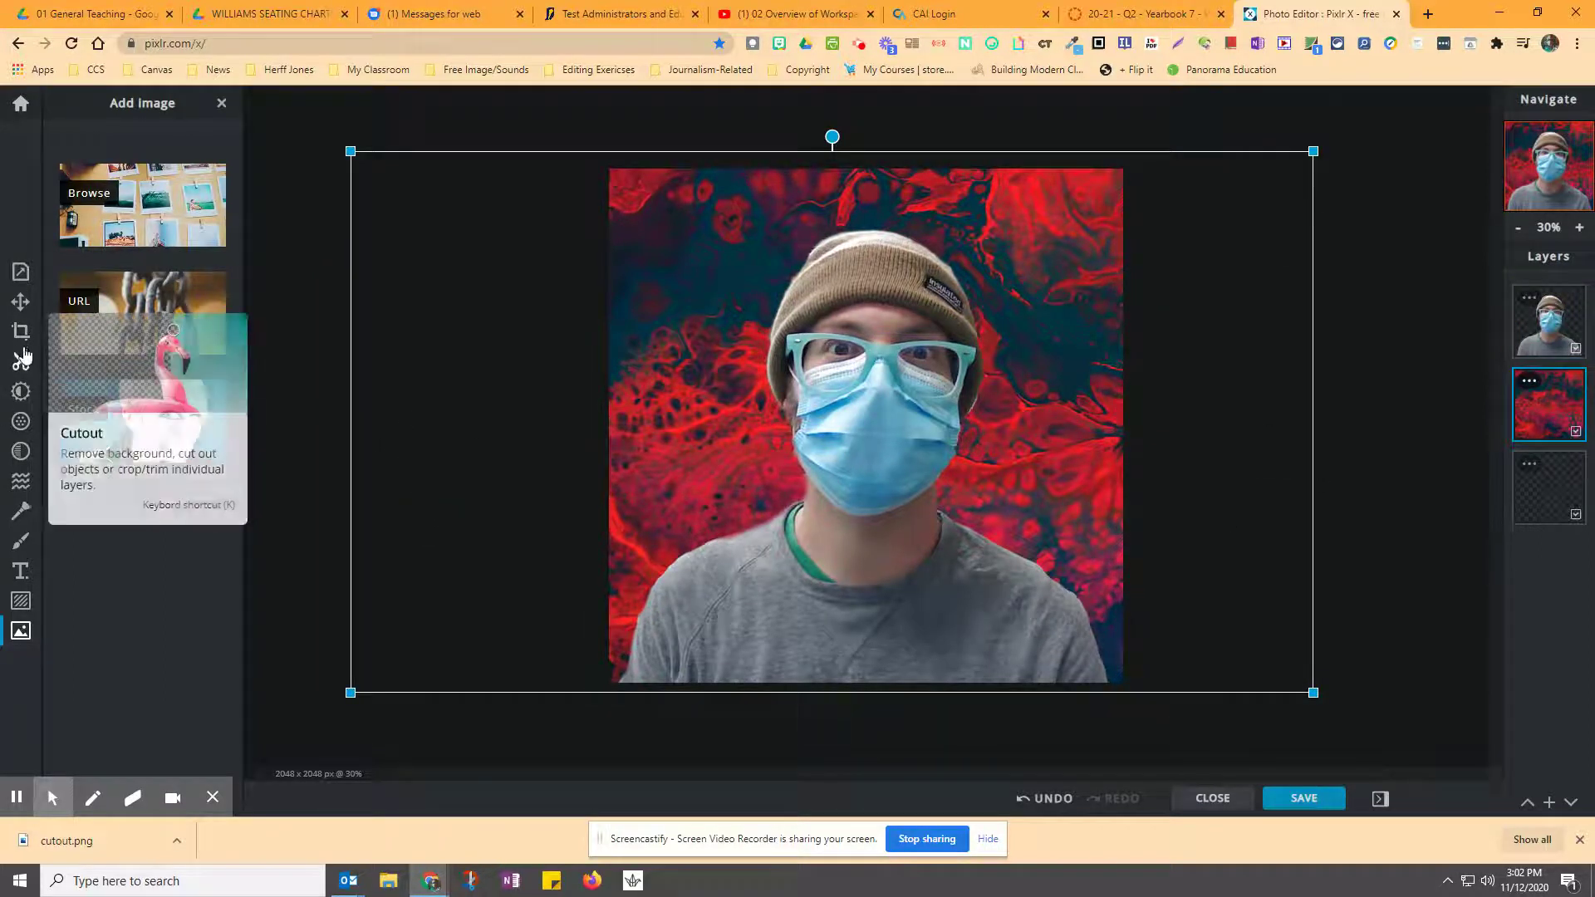
Show Arrange settings for the red texture layer, sized 3832 × 2154 at transparency 100
left_click(21, 304)
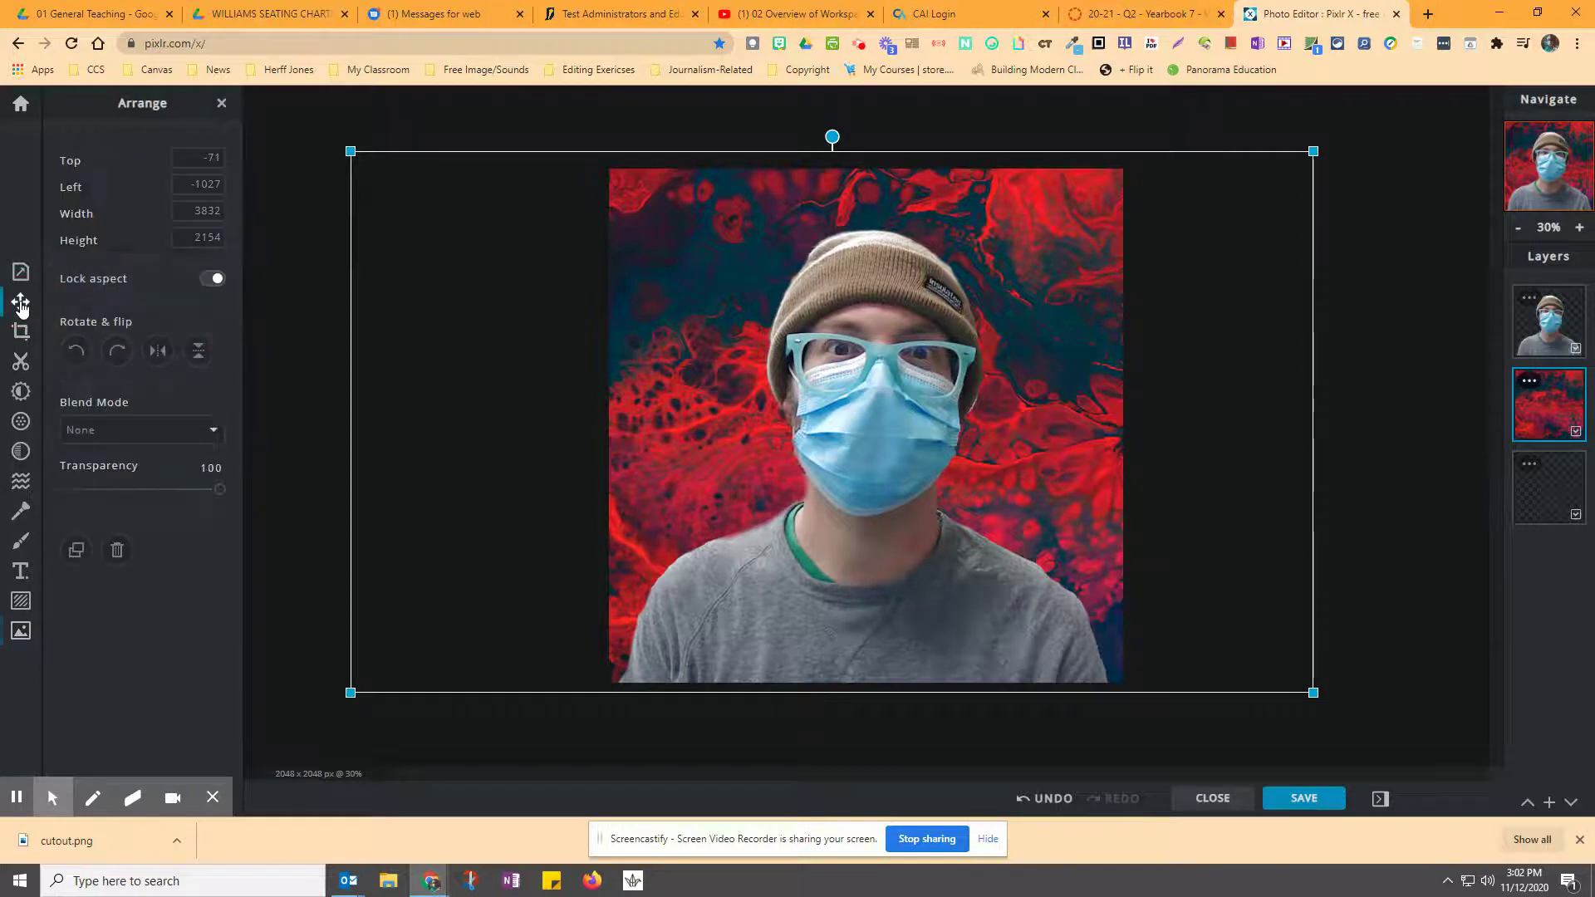
left_click(1547, 328)
left_click(1542, 397)
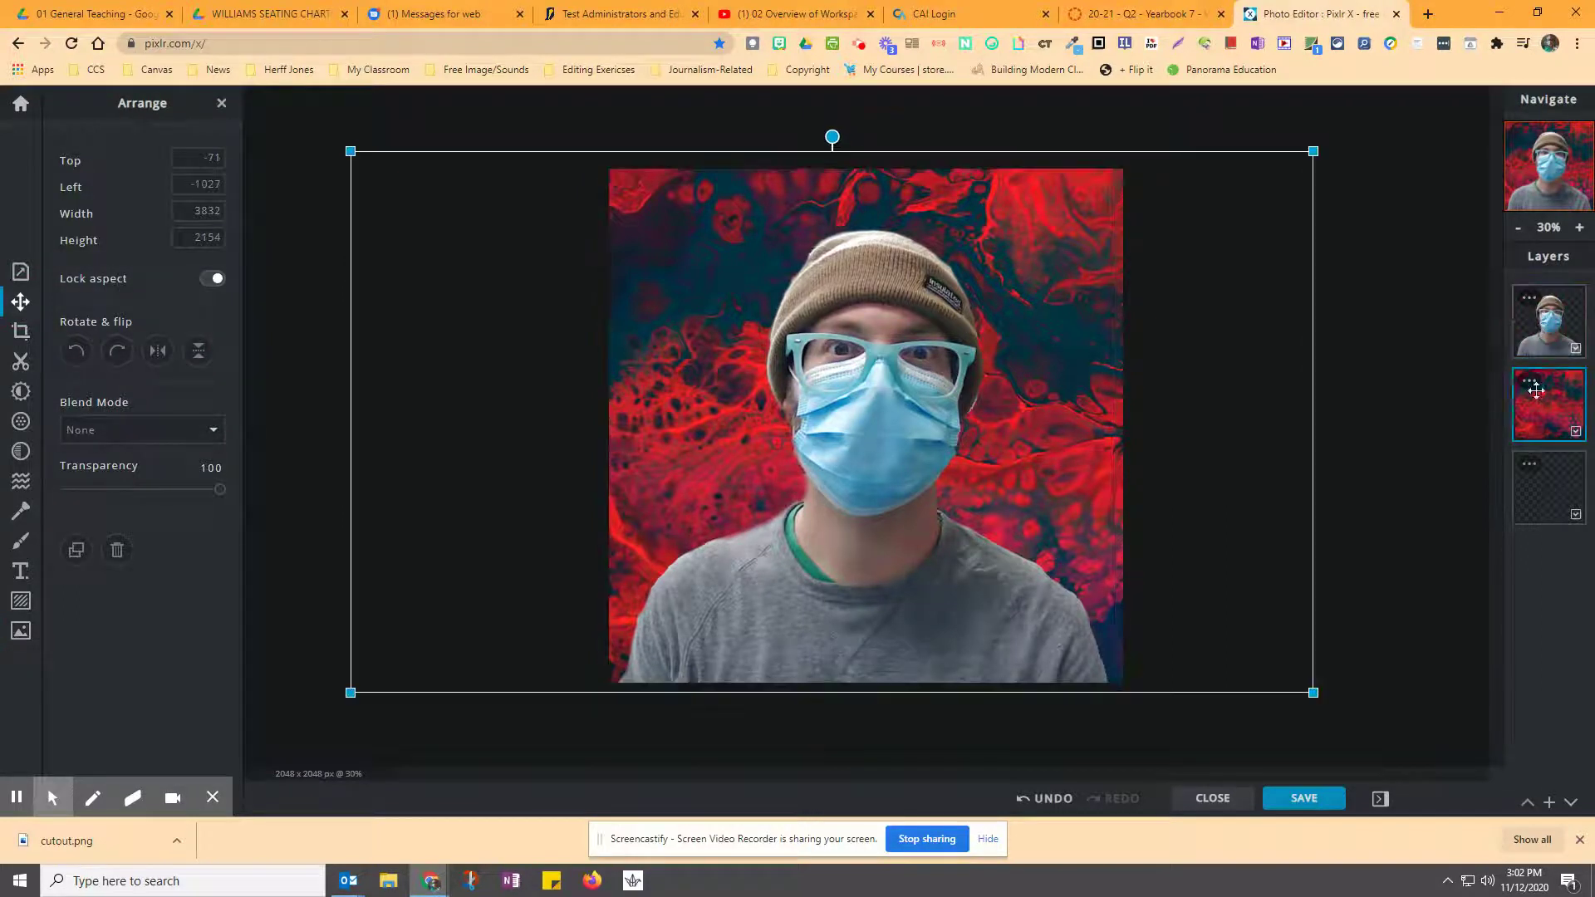
left_click(1545, 325)
left_click(1547, 404)
scroll(909, 429, "up", 5)
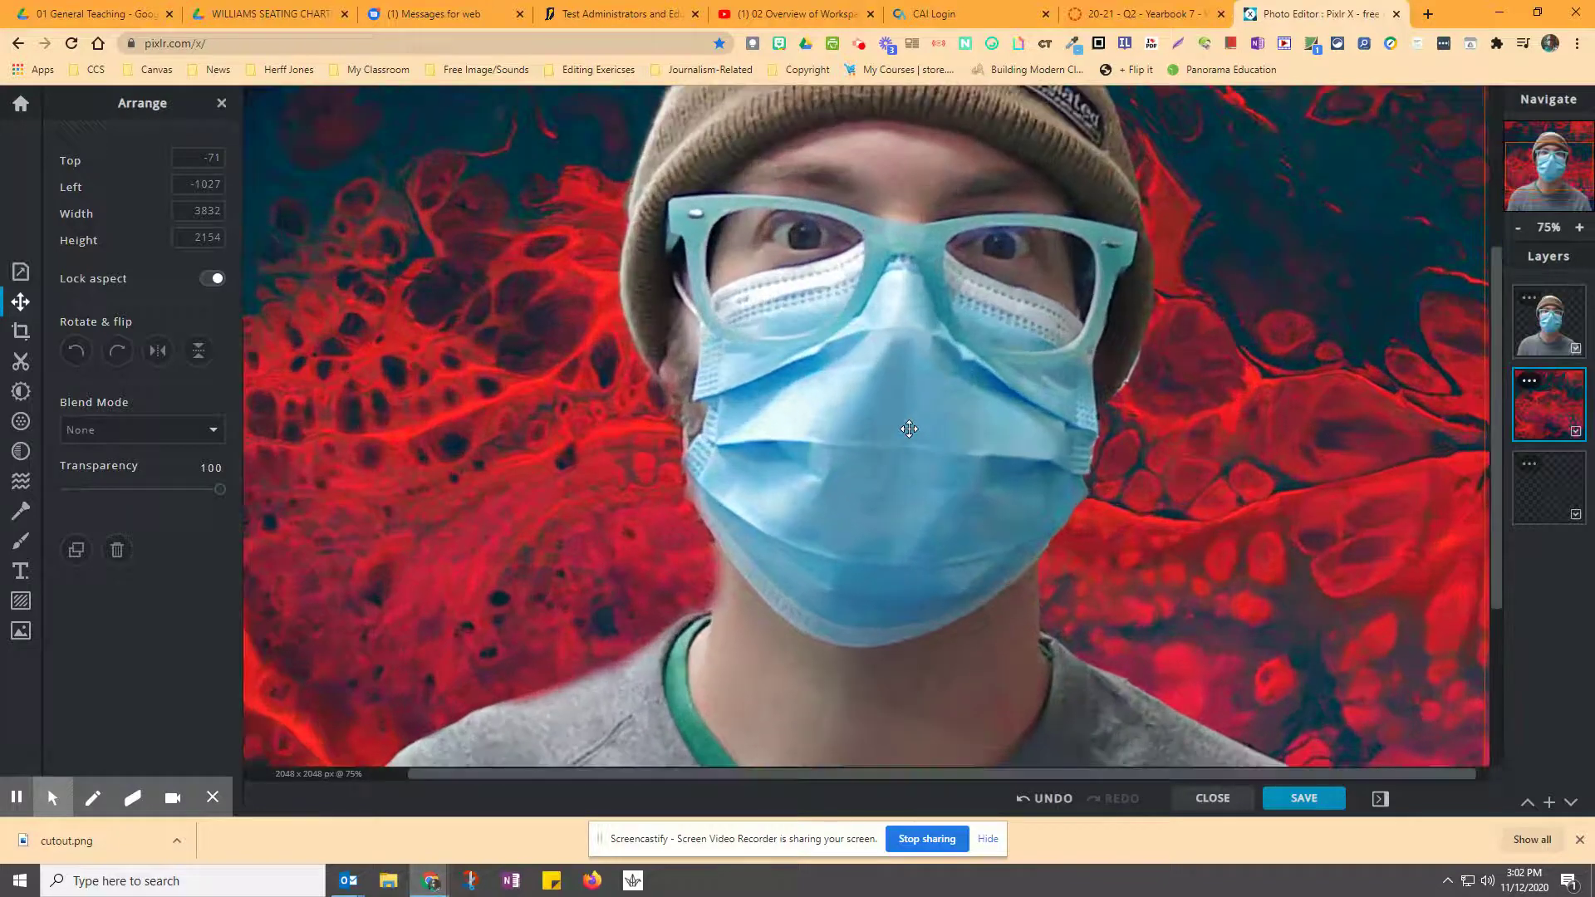
scroll(909, 429, "down", 2)
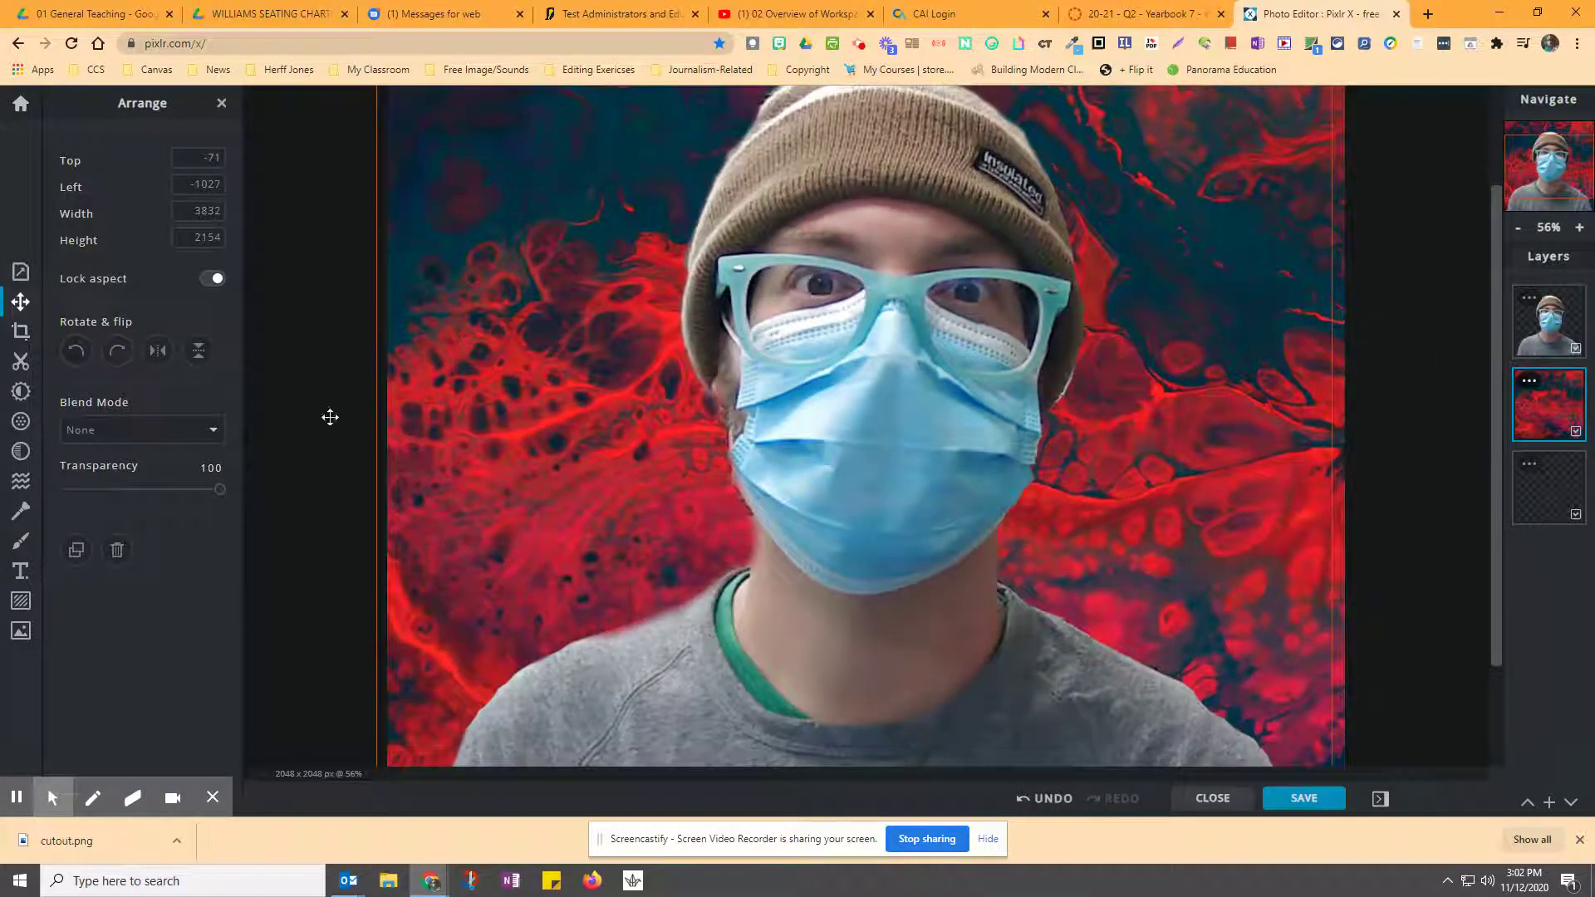
Outline and remove the right half of the face with the Cutout Lasso in Remove mode
left_click(21, 362)
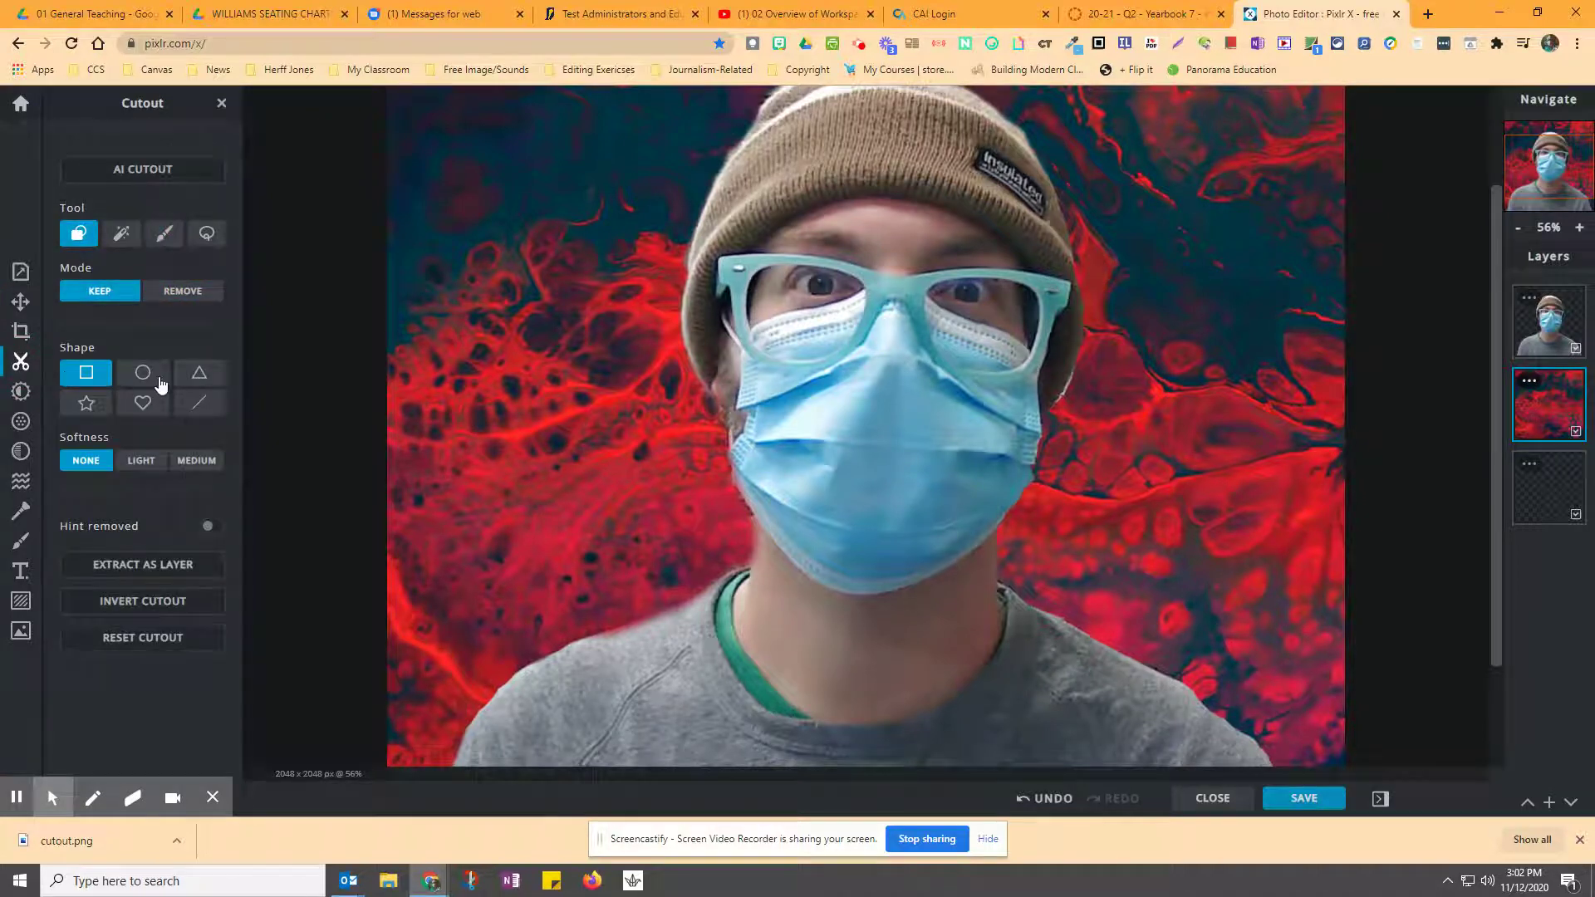
left_click(206, 233)
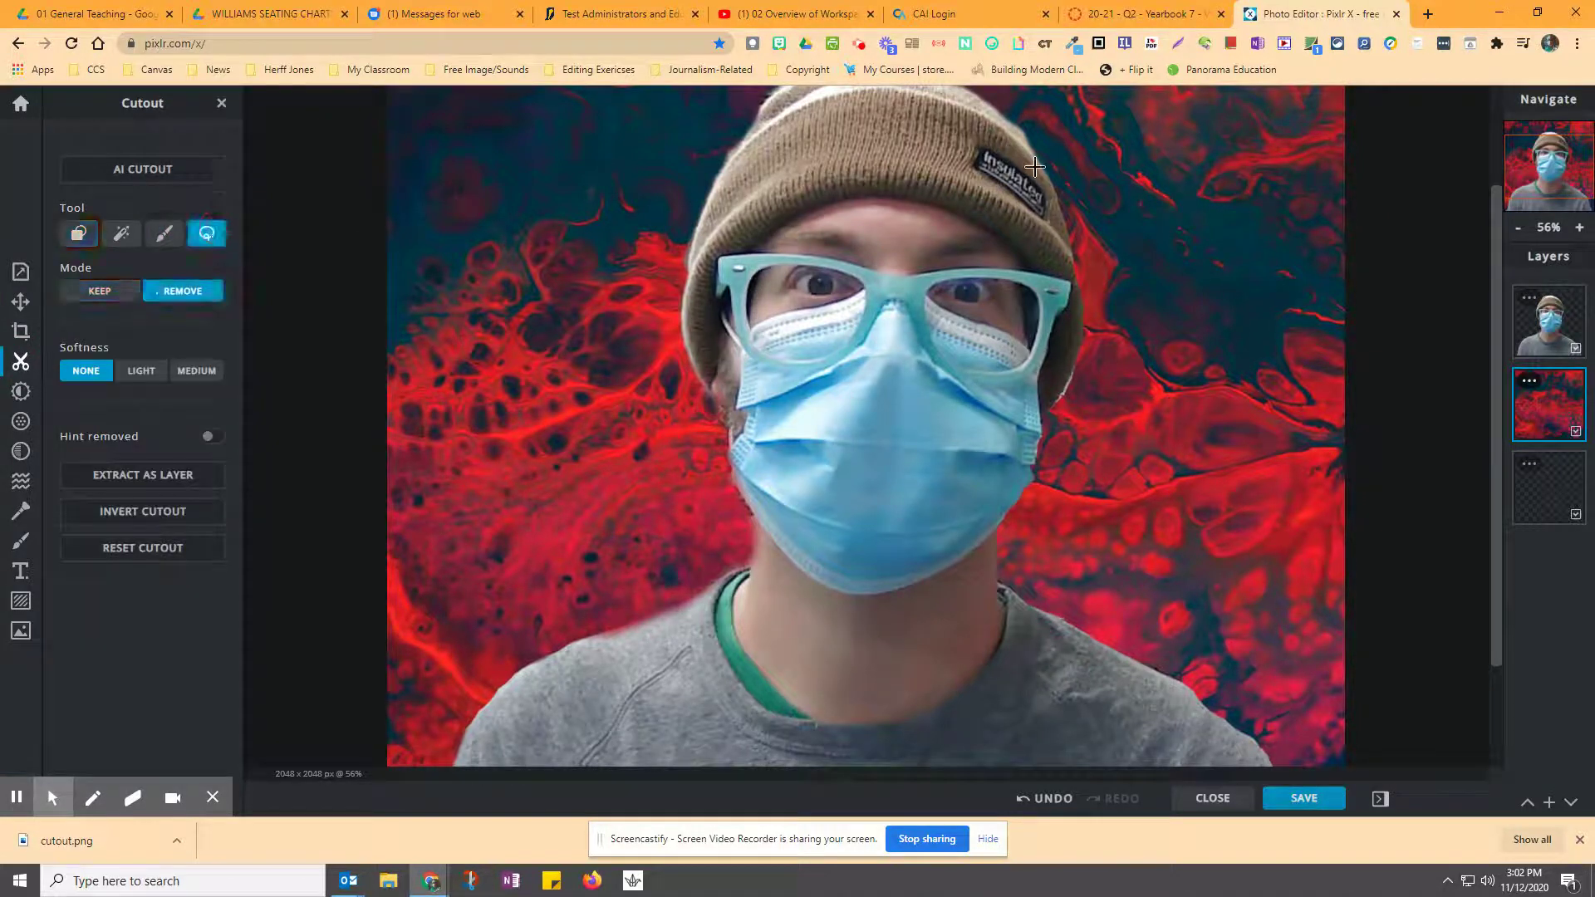
mouse_move(956, 148)
left_mouse_down()
mouse_move(897, 172)
mouse_move(879, 241)
mouse_move(868, 498)
mouse_move(877, 539)
mouse_move(945, 533)
left_mouse_up()
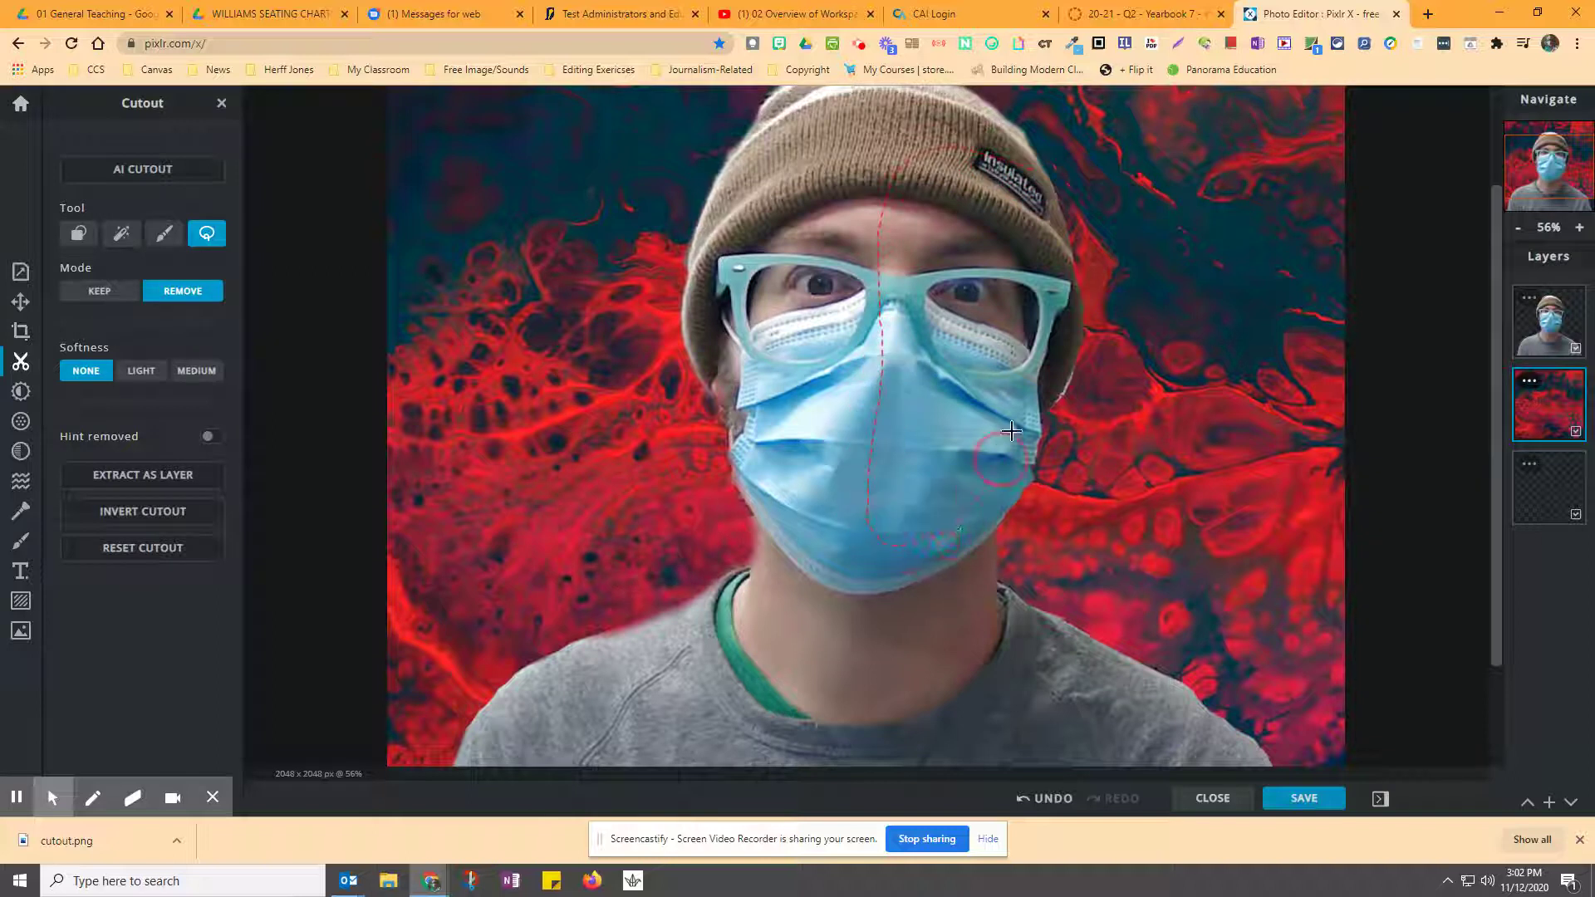
mouse_move(1011, 431)
left_mouse_down()
mouse_move(1049, 323)
mouse_move(1048, 219)
left_mouse_up()
left_click_drag(1027, 166, 1024, 170)
Undo the cut on the wrong layer, cut the oval from the portrait, then select the empty layer
key("ctrl+z")
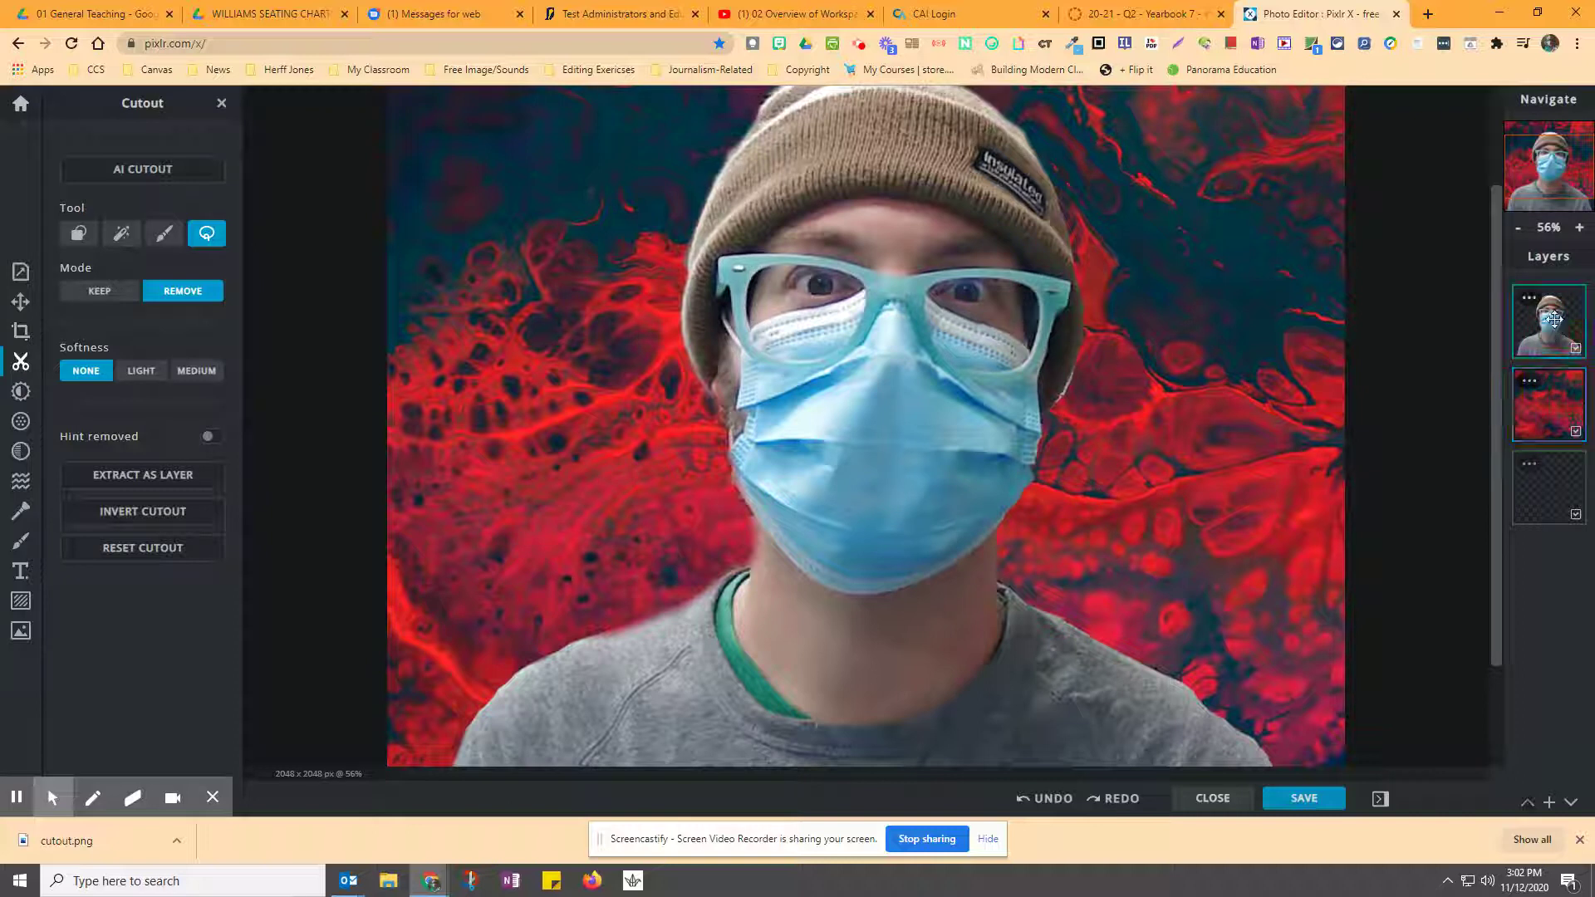
mouse_move(1001, 231)
left_mouse_down()
mouse_move(912, 223)
mouse_move(891, 275)
mouse_move(852, 483)
mouse_move(875, 536)
mouse_move(935, 536)
mouse_move(1004, 473)
mouse_move(1037, 351)
mouse_move(1001, 229)
left_mouse_up()
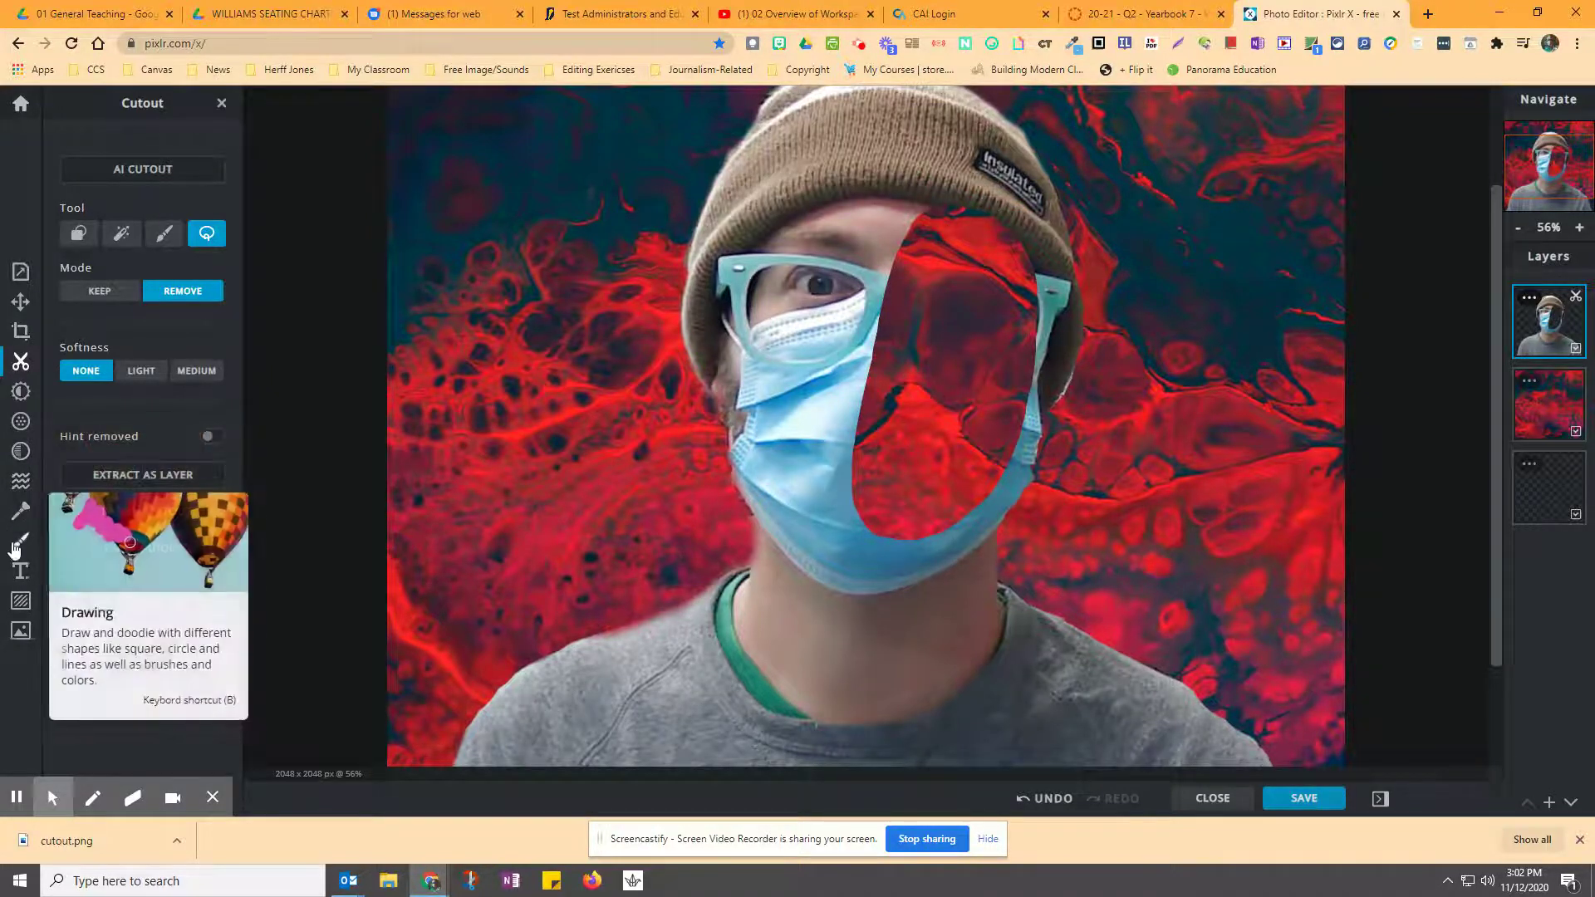
left_click(22, 541)
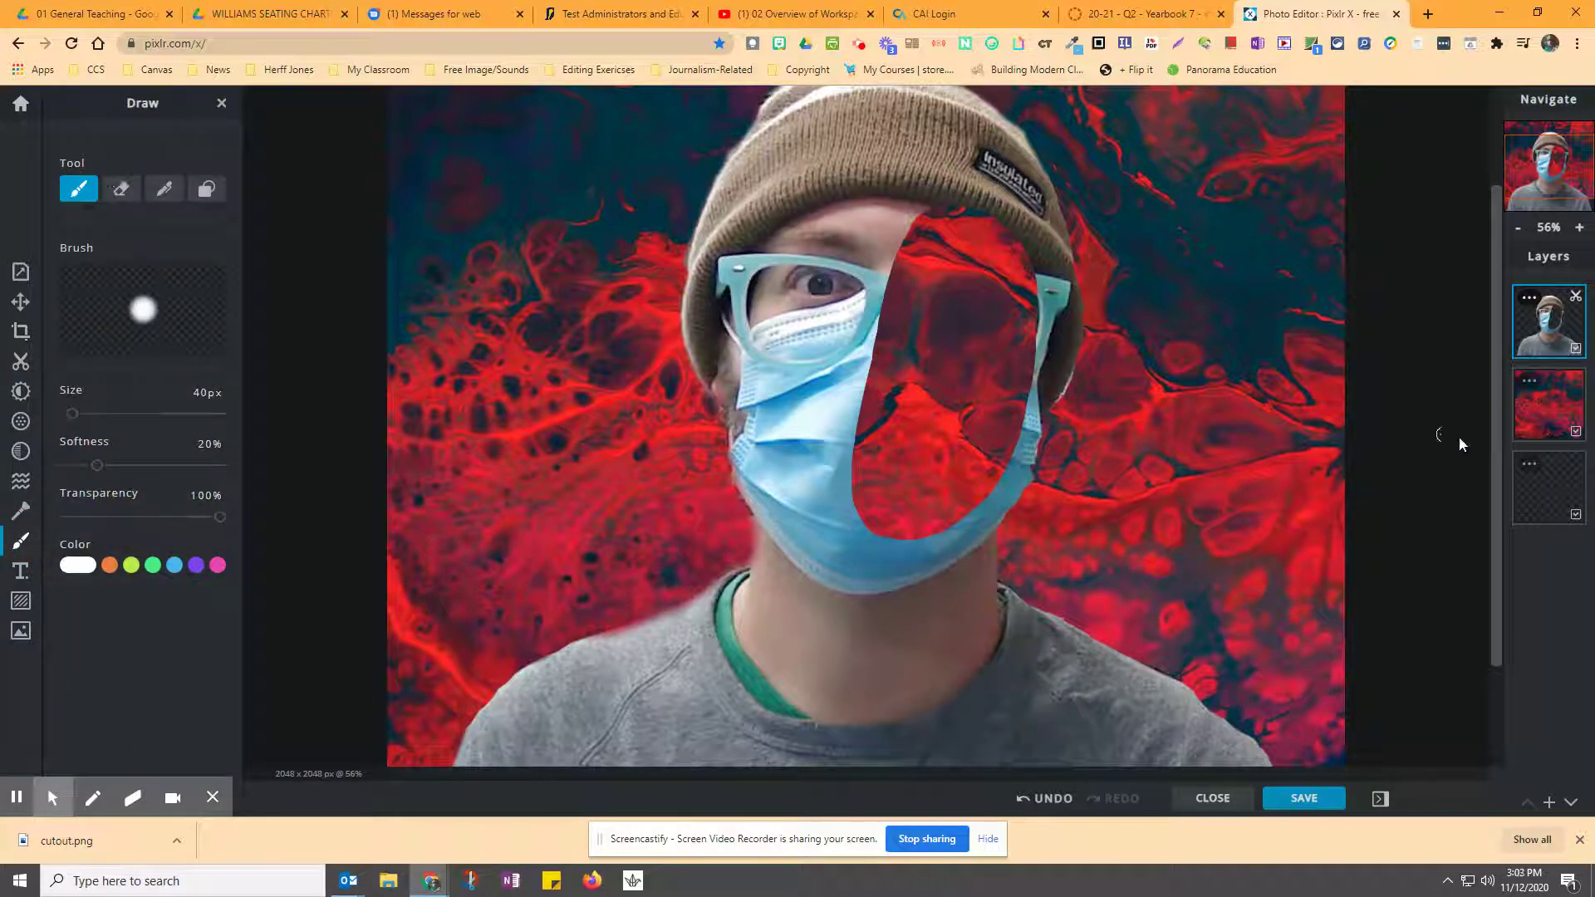
left_click(1539, 492)
Add an empty layer and set the Draw brush to deep red #B31F1F at 38px
left_click(1550, 806)
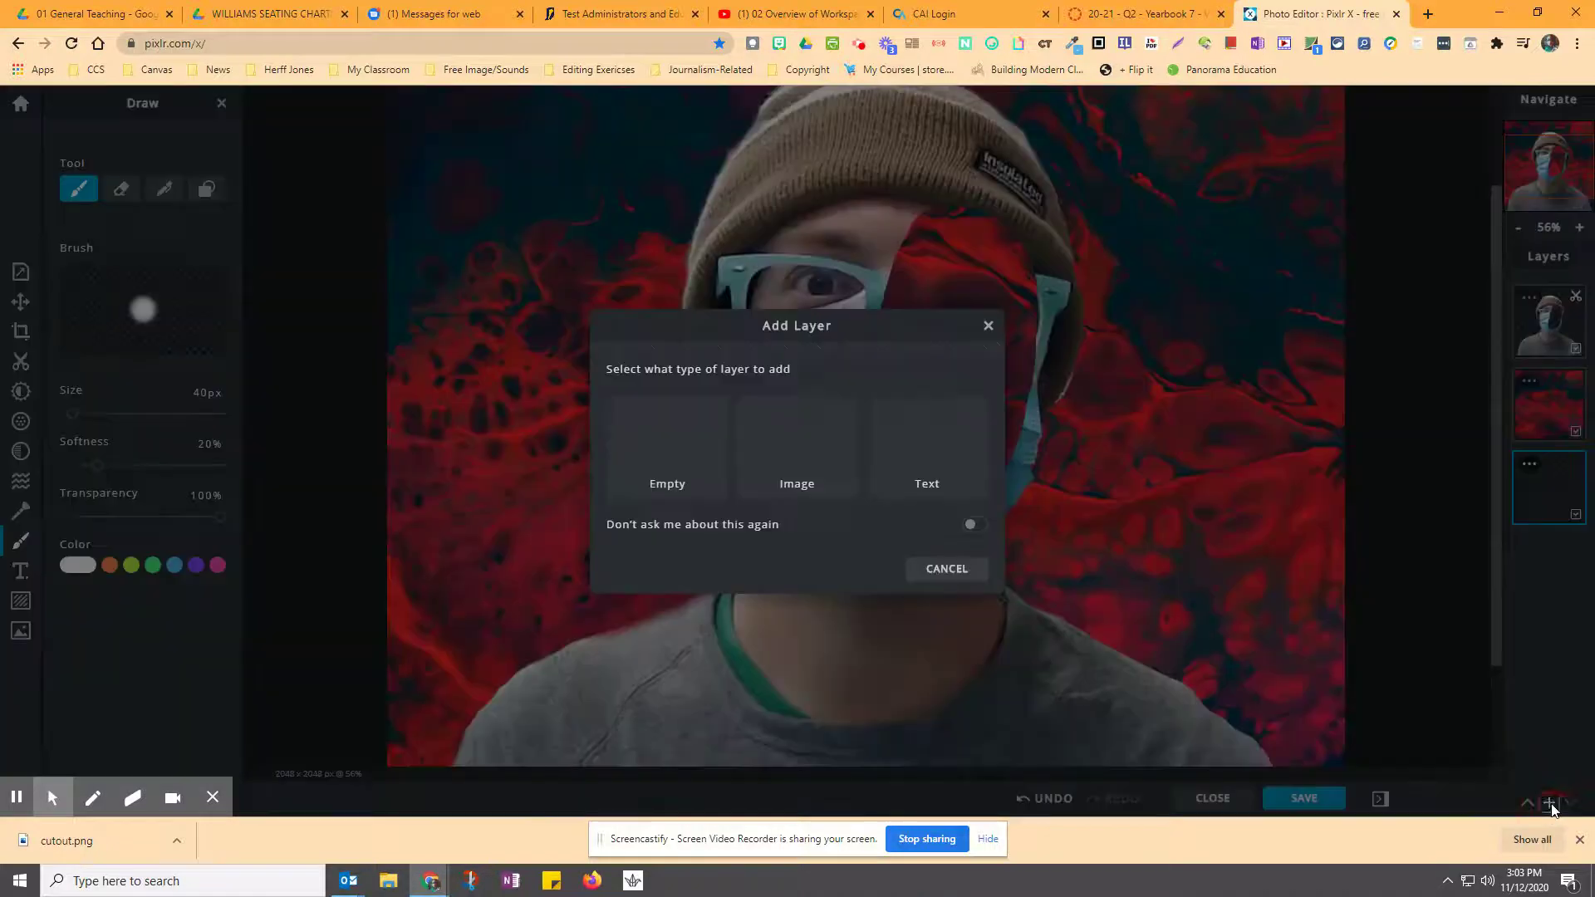
left_click(688, 462)
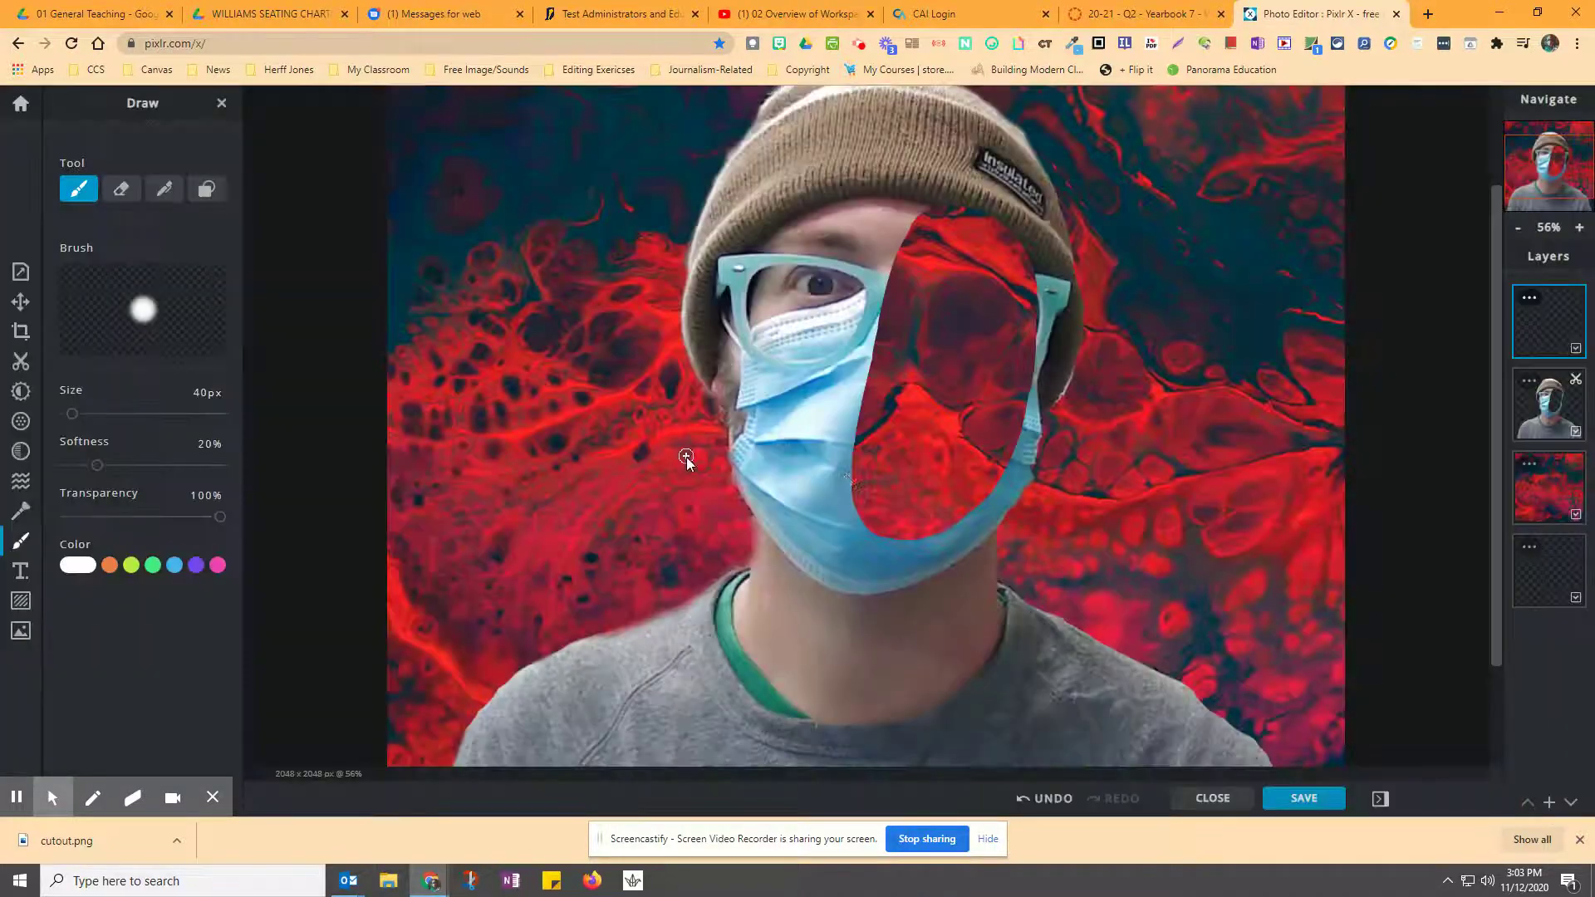
left_click_drag(1546, 321, 1548, 404)
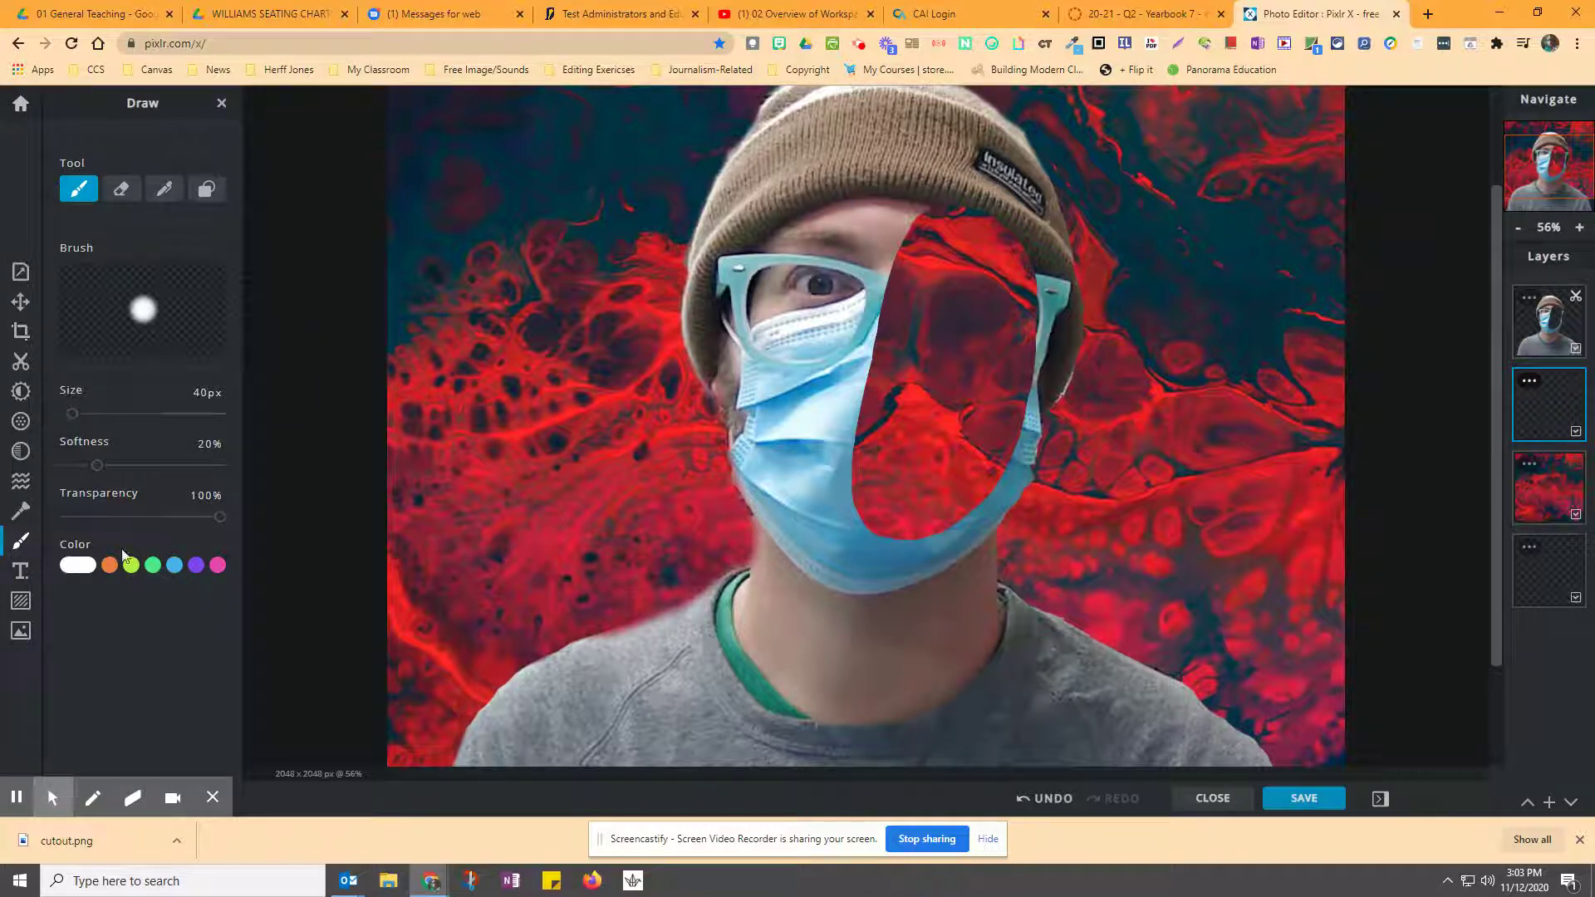
left_click(76, 568)
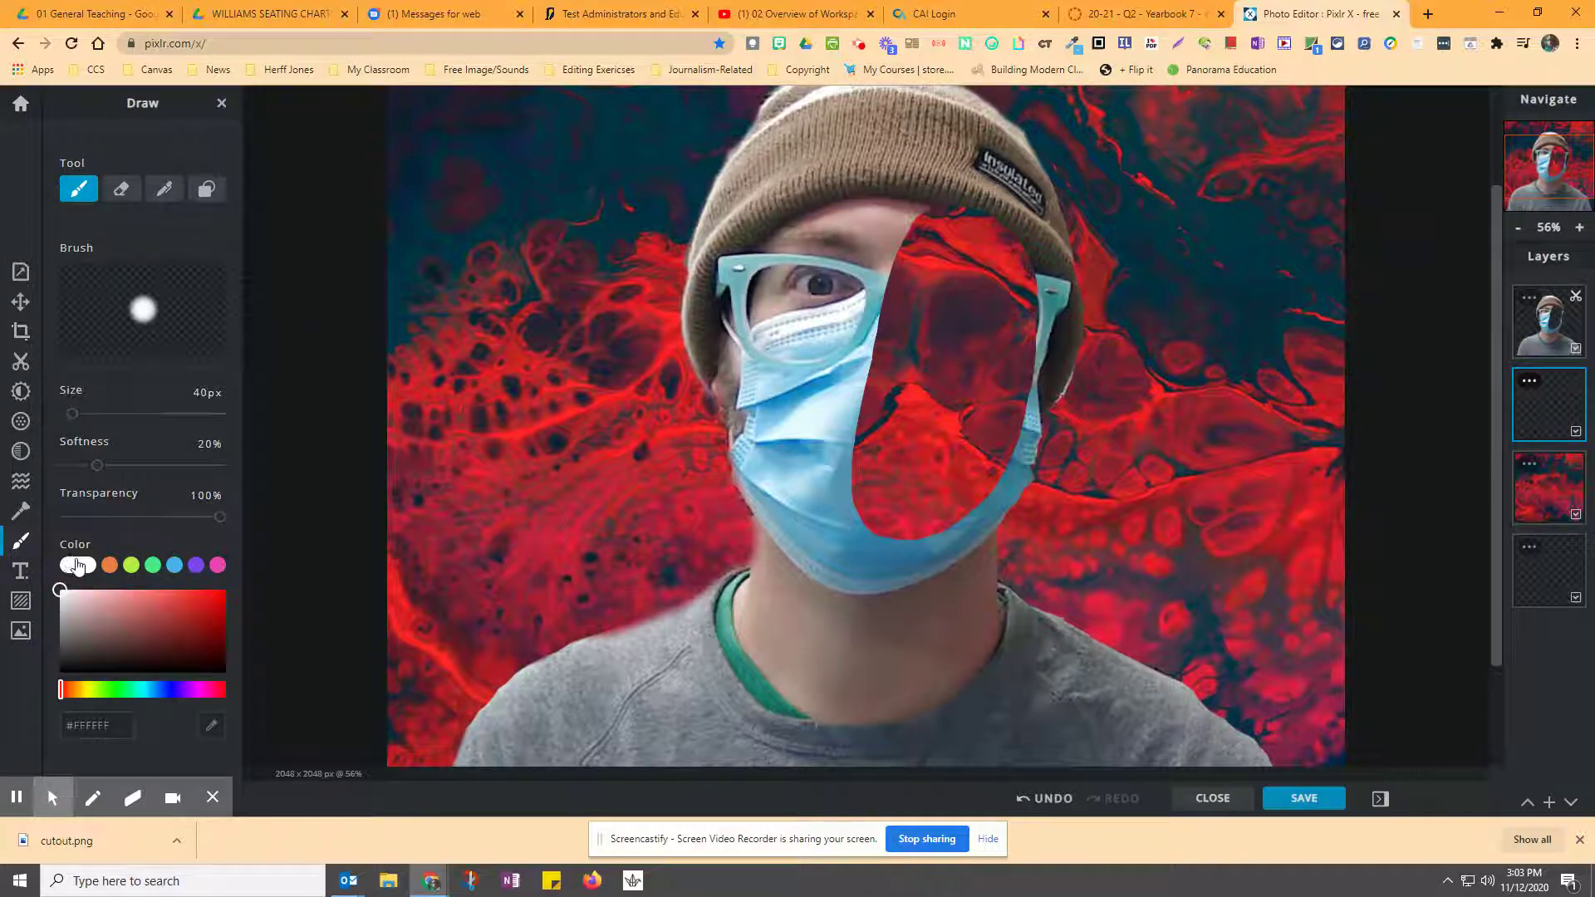
mouse_move(118, 606)
left_mouse_down()
mouse_move(160, 625)
mouse_move(197, 615)
left_mouse_up()
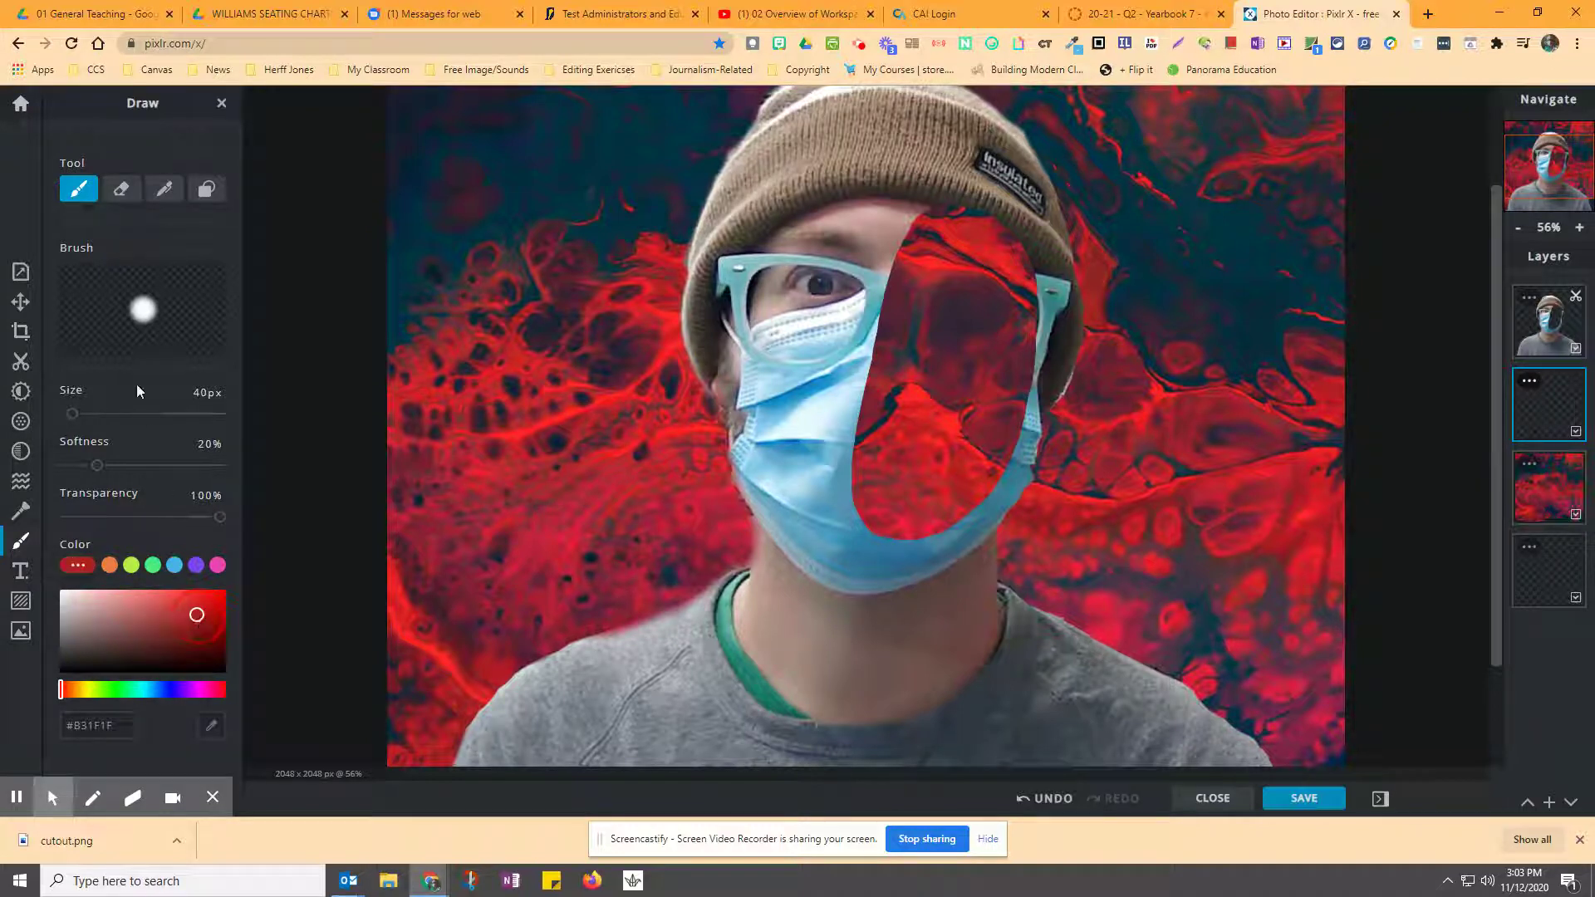
left_click_drag(75, 410, 71, 413)
Move the empty layer to the top and paint a red outline around the oval's edges
left_click_drag(1562, 413, 1554, 322)
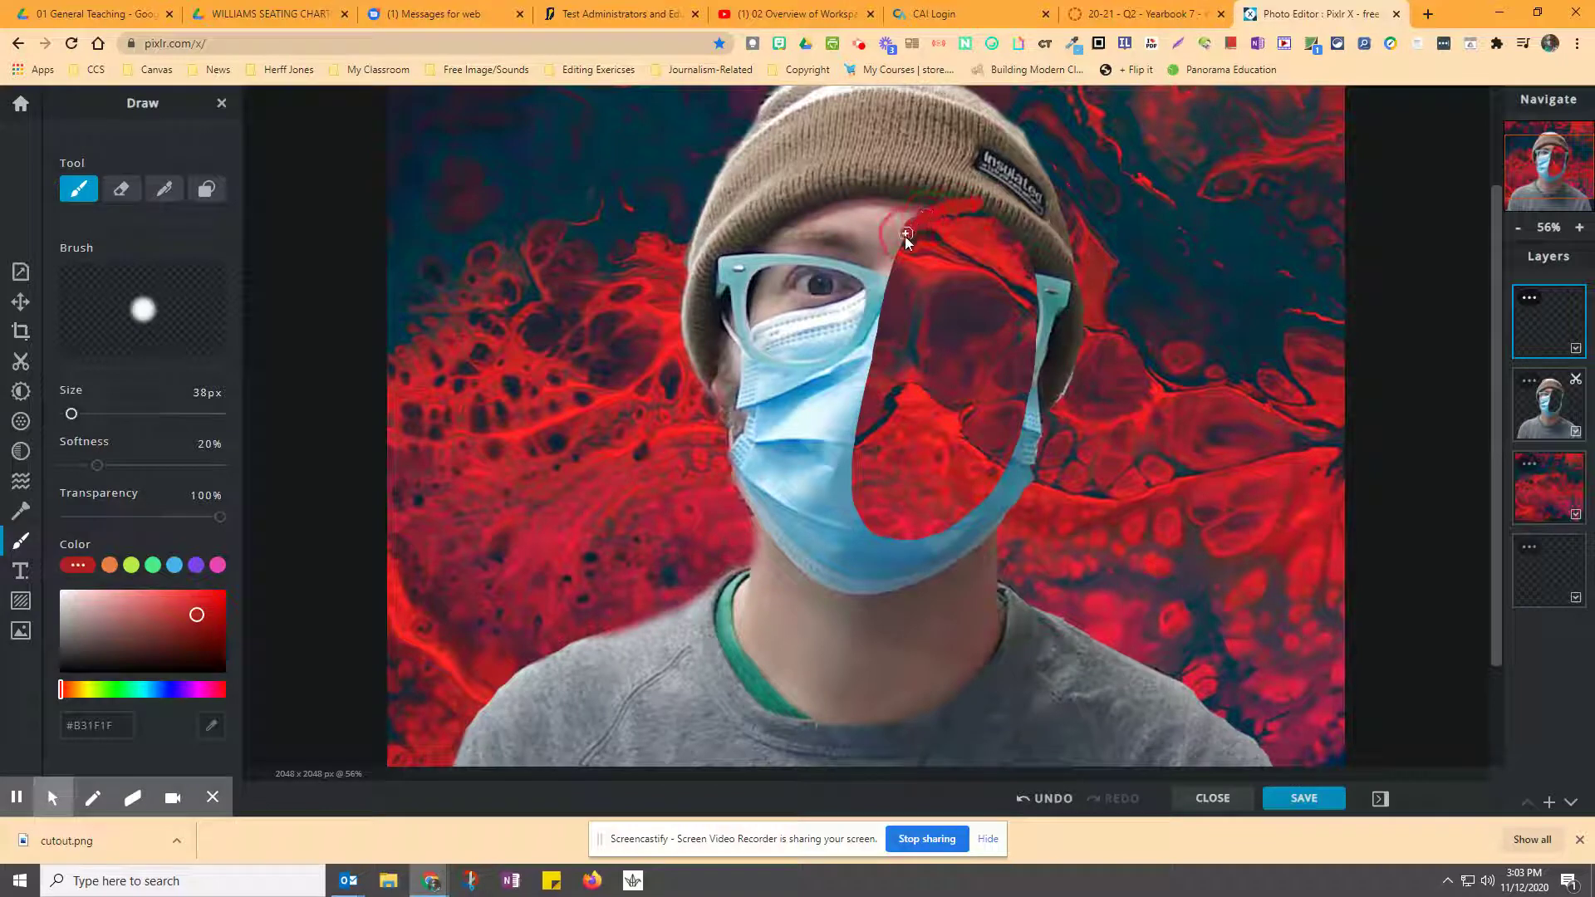
mouse_move(907, 234)
left_mouse_down()
mouse_move(869, 341)
mouse_move(854, 509)
left_mouse_up()
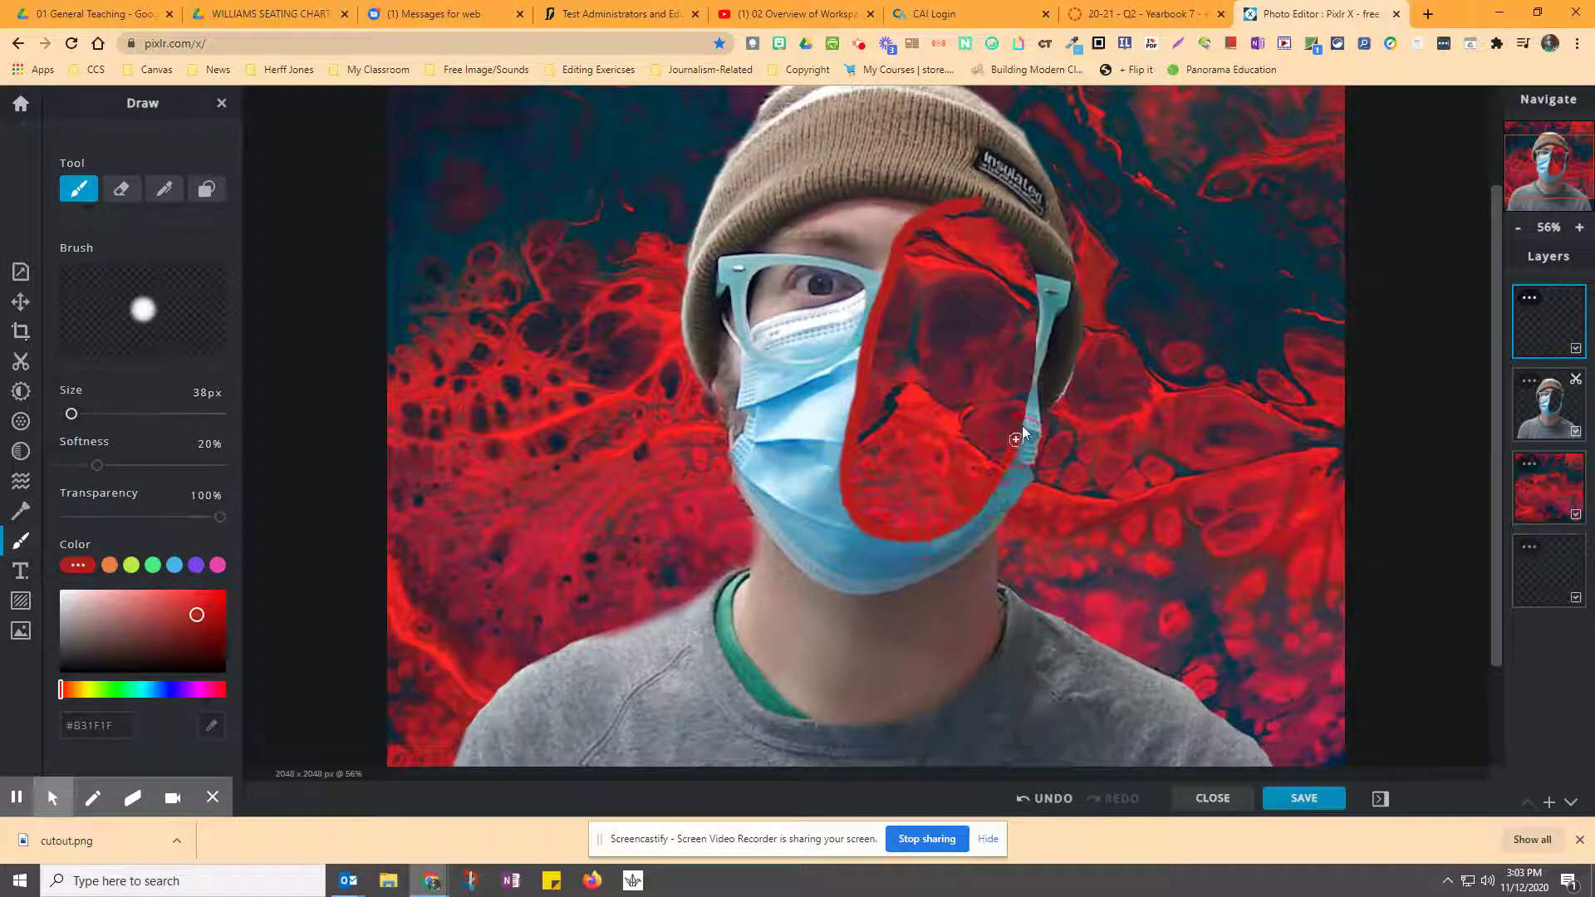
mouse_move(1040, 277)
left_mouse_down()
mouse_move(1026, 237)
mouse_move(973, 205)
left_mouse_up()
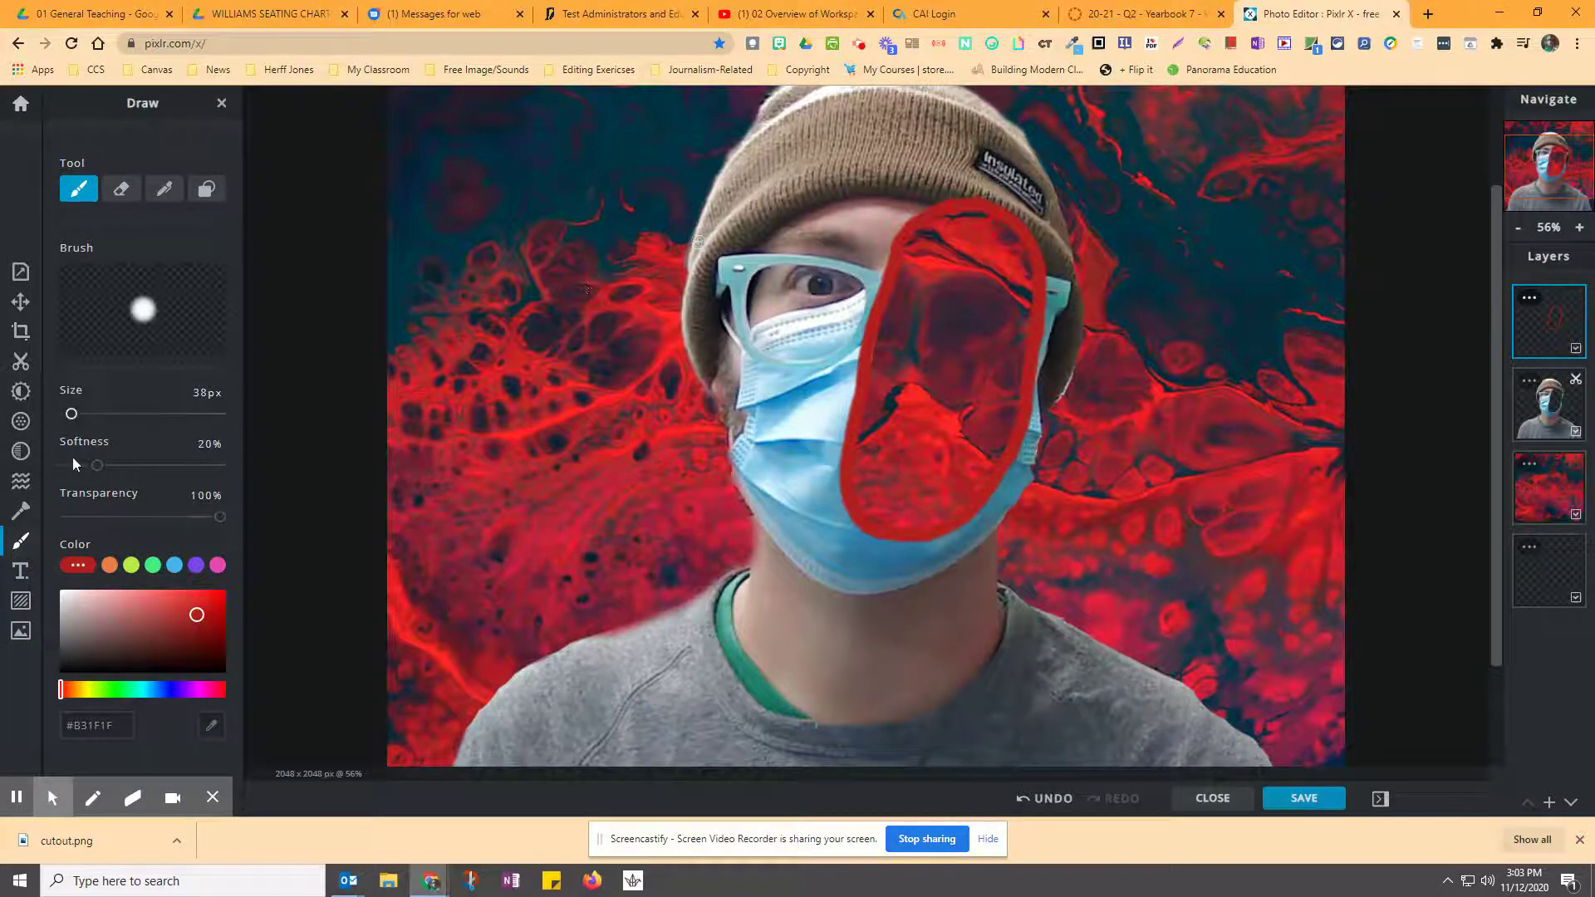
Fill the oval solid red with a 150px, 0% softness brush and move that layer beneath the portrait
left_click_drag(72, 414, 89, 414)
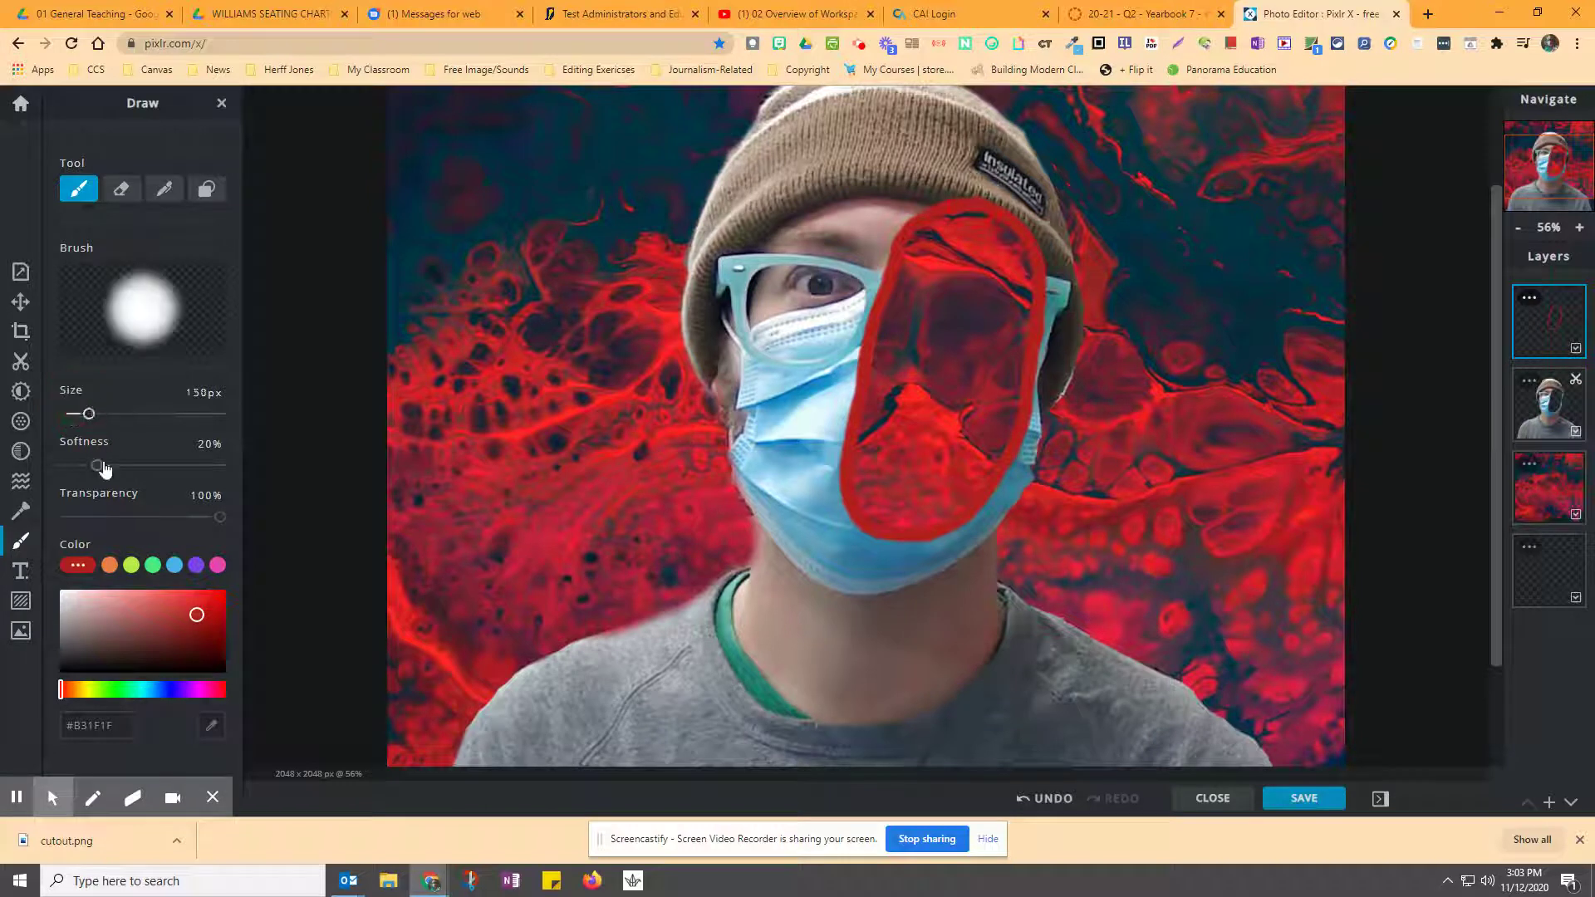
left_click_drag(103, 469, 65, 466)
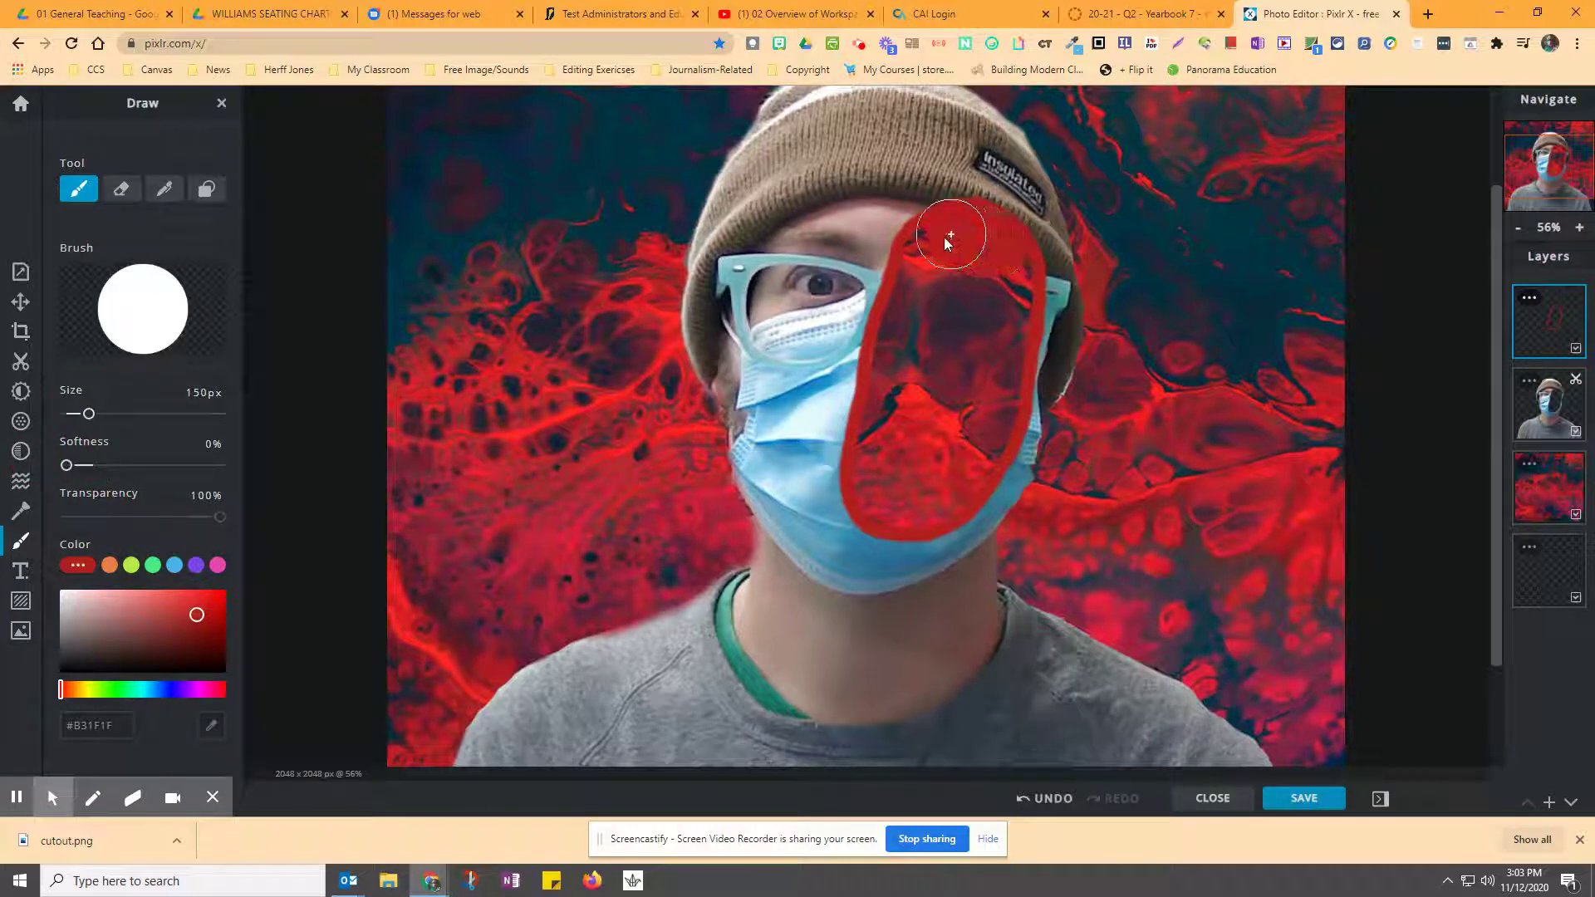
mouse_move(950, 241)
left_mouse_down()
mouse_move(914, 282)
mouse_move(871, 467)
mouse_move(879, 356)
mouse_move(954, 260)
mouse_move(1000, 257)
mouse_move(1005, 274)
mouse_move(1014, 260)
mouse_move(1004, 347)
left_mouse_up()
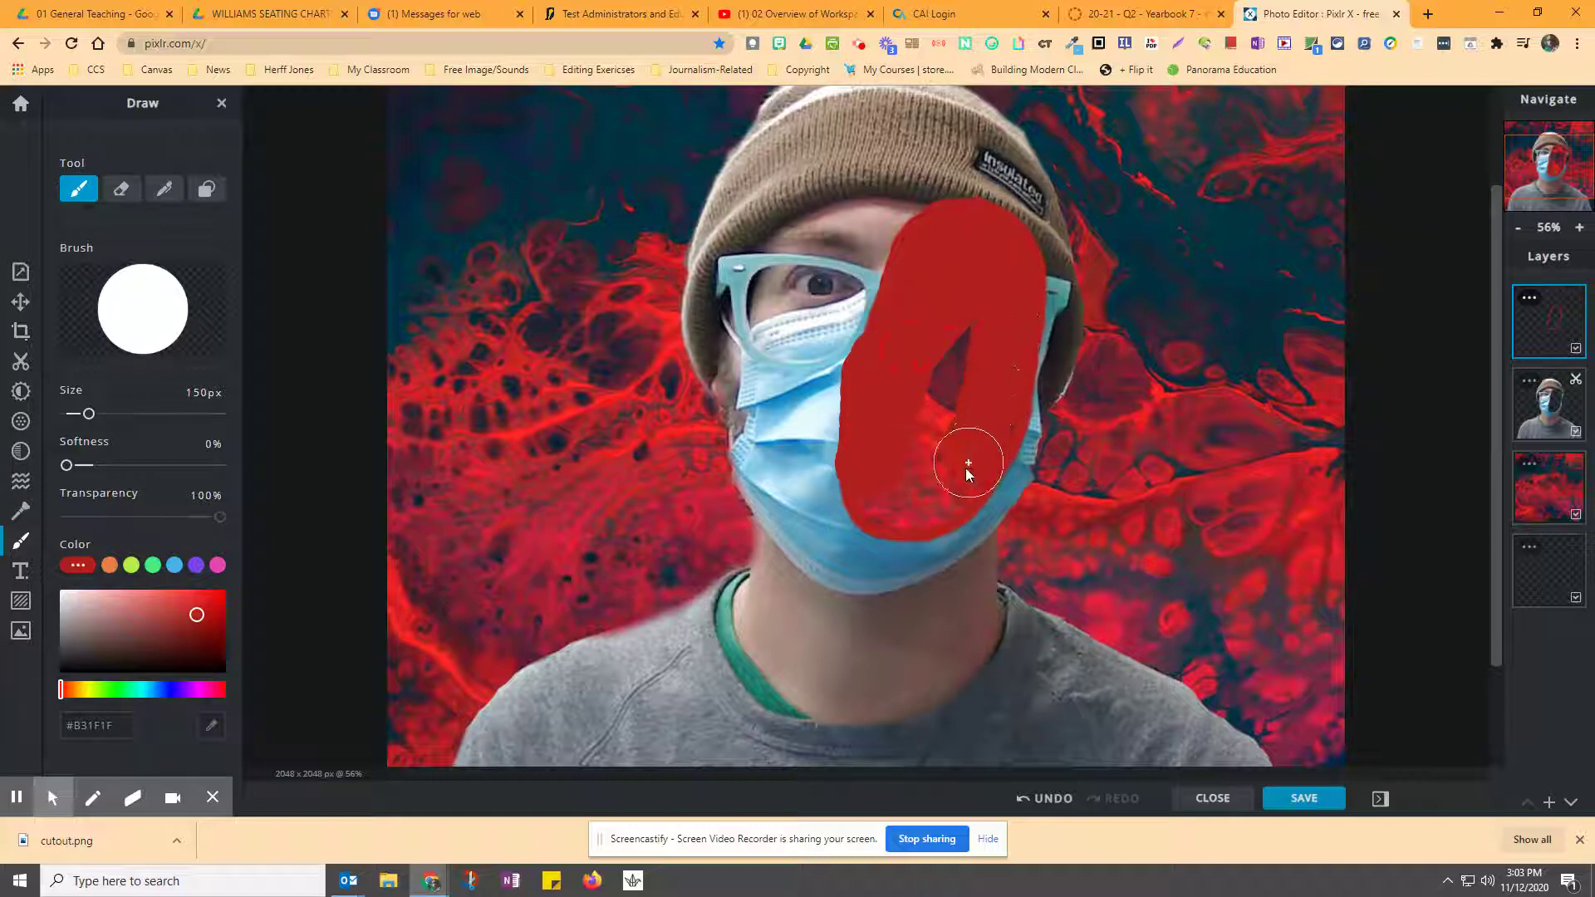
mouse_move(901, 507)
left_mouse_down()
mouse_move(884, 482)
mouse_move(956, 309)
left_mouse_up()
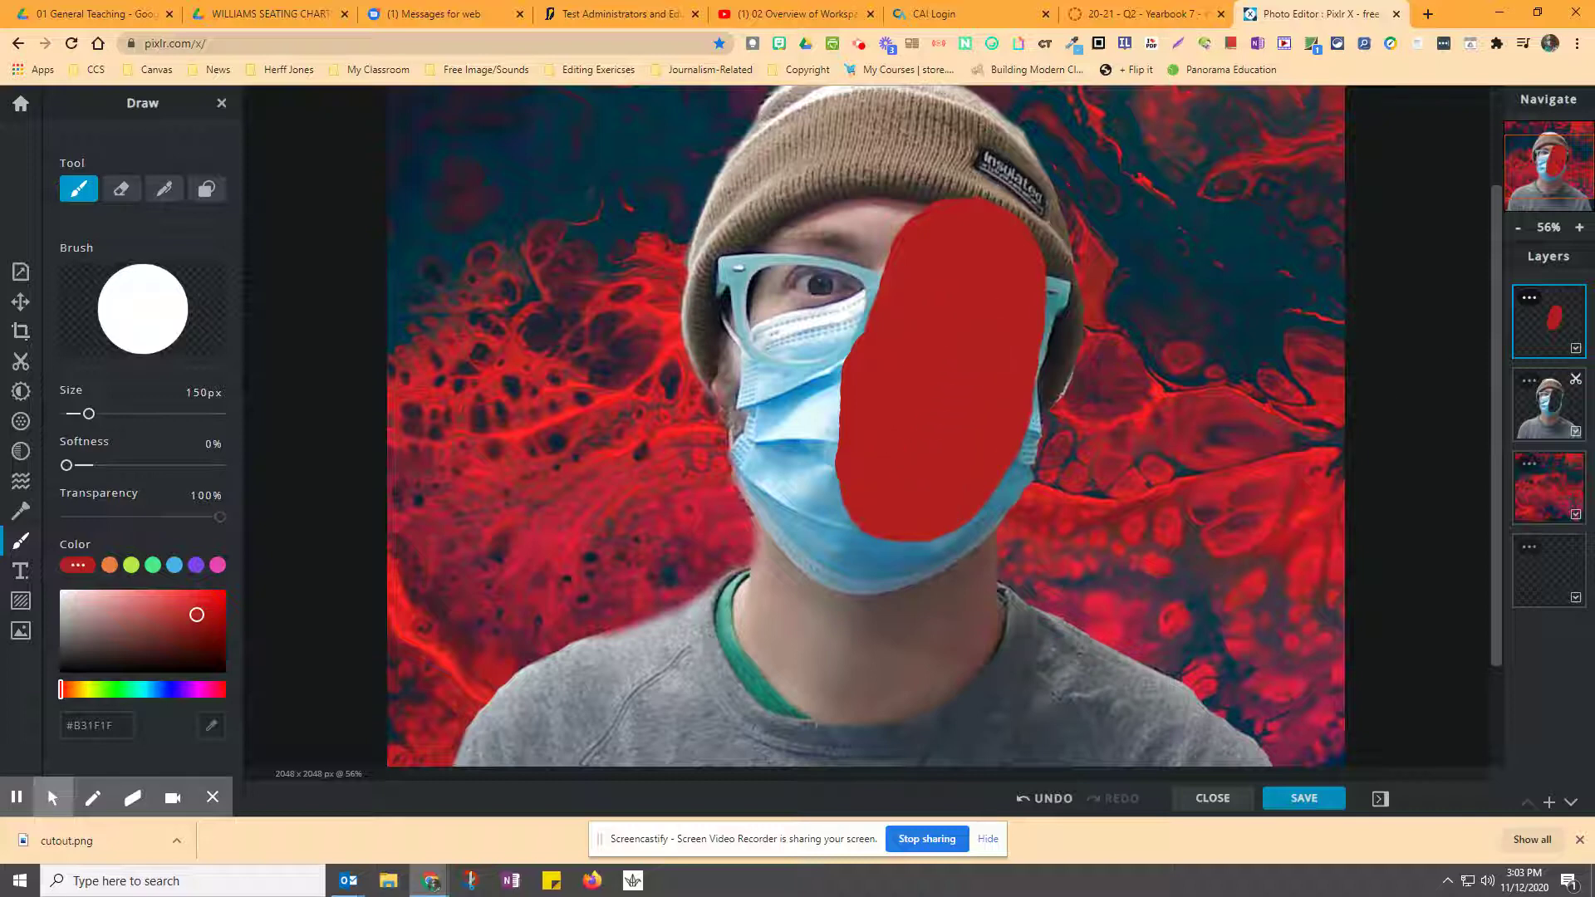
left_click_drag(1520, 337, 1542, 395)
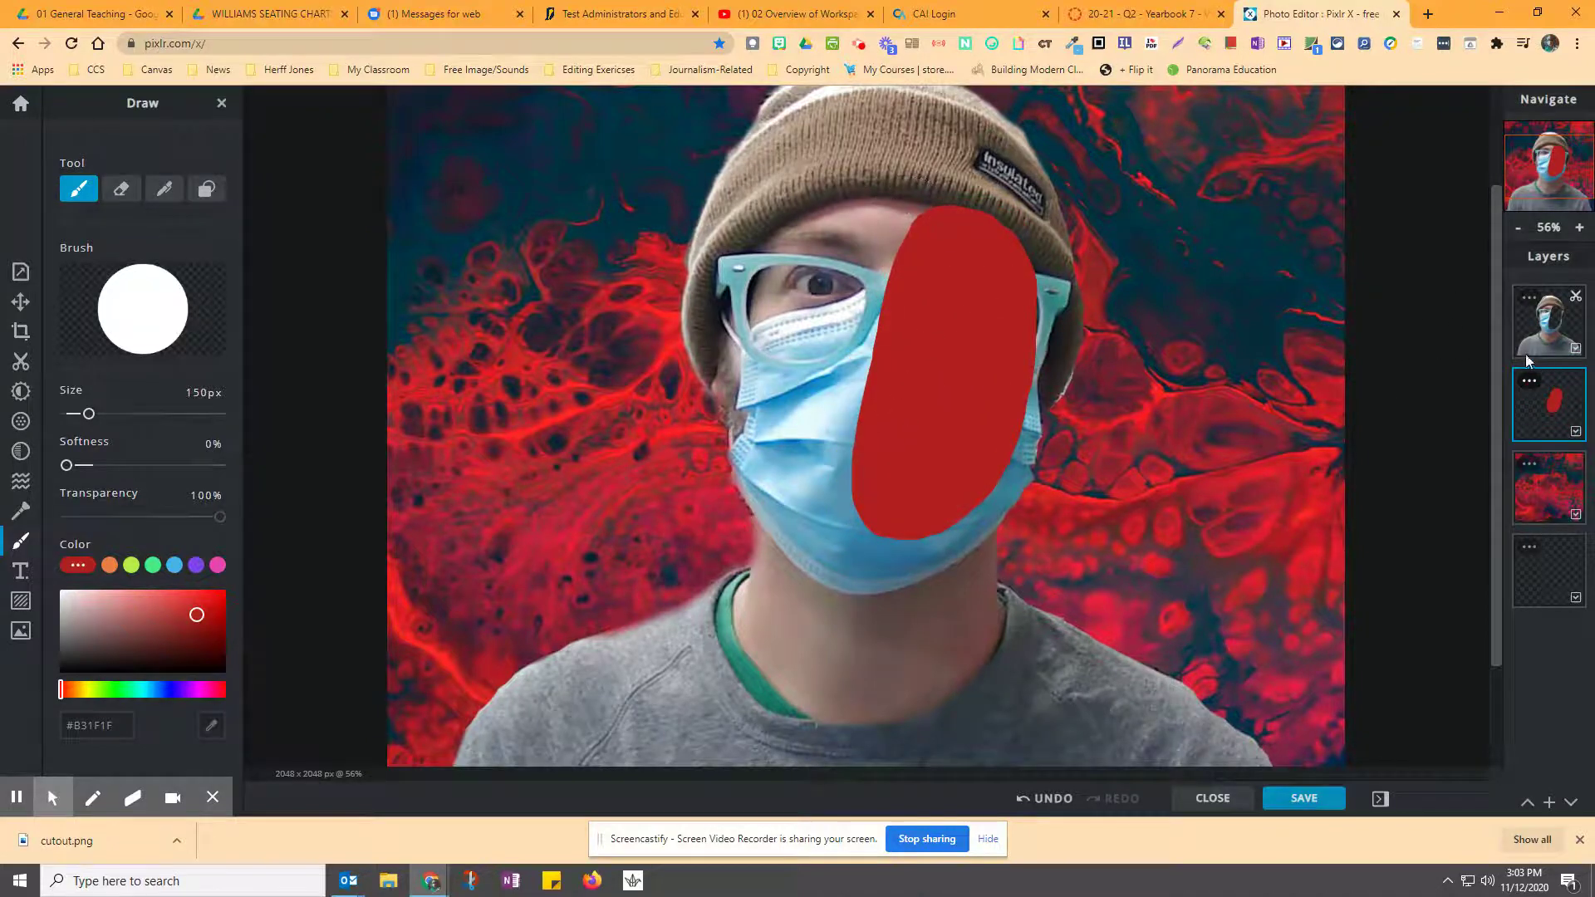
left_click(1531, 383)
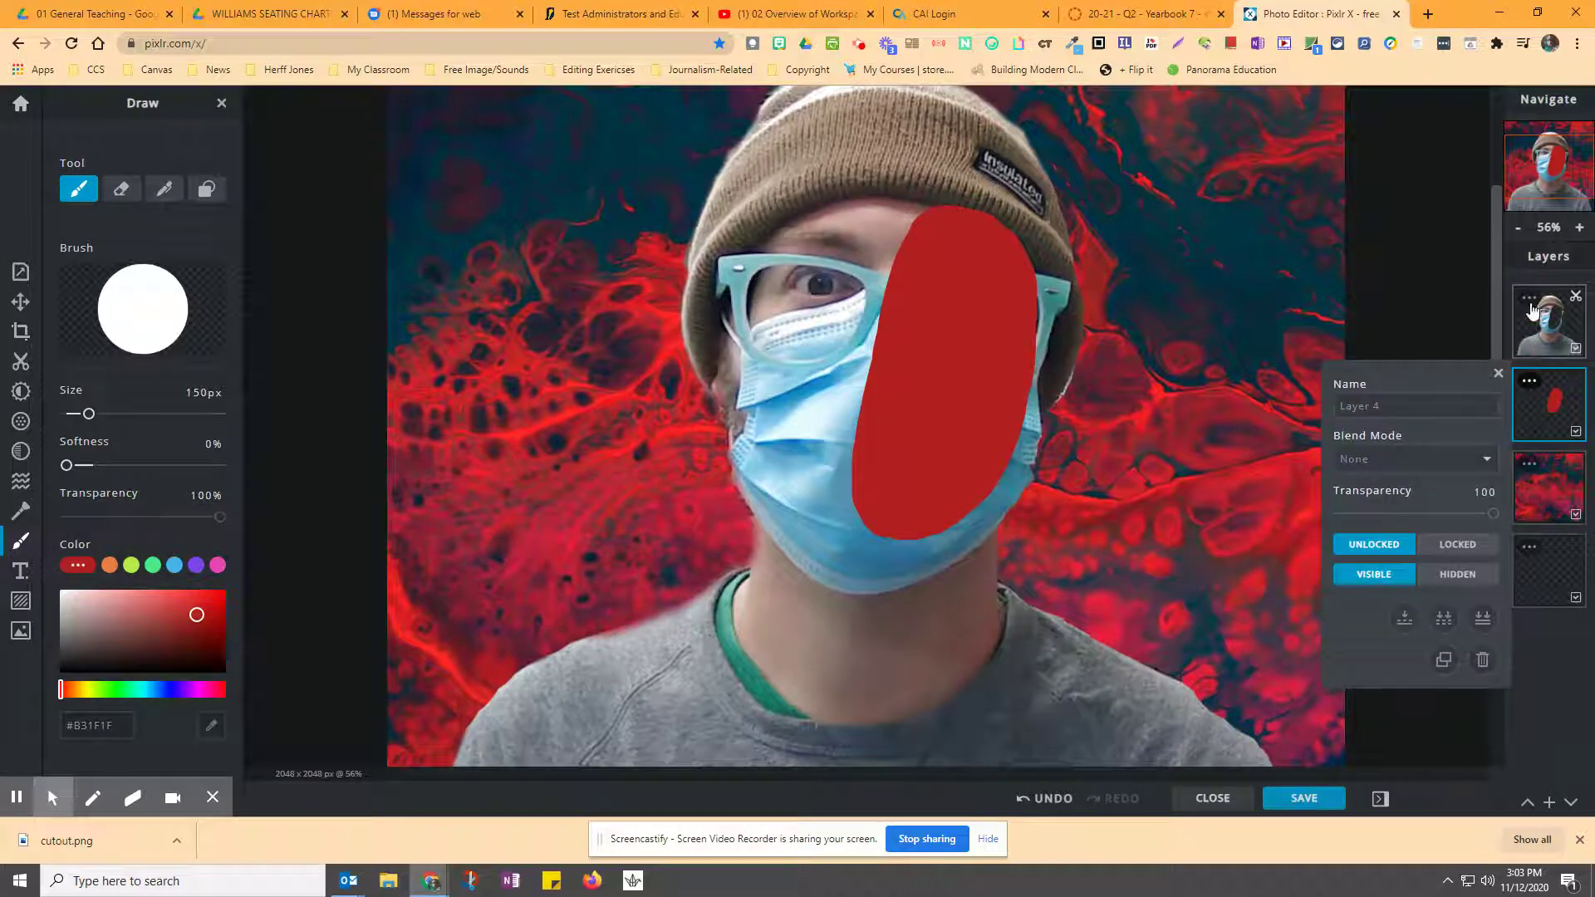
Try Overlay, Darken, Color-burn, Soft-light and Hue on the portrait layer, then reset it to normal blending
left_click(1531, 302)
left_click(1362, 378)
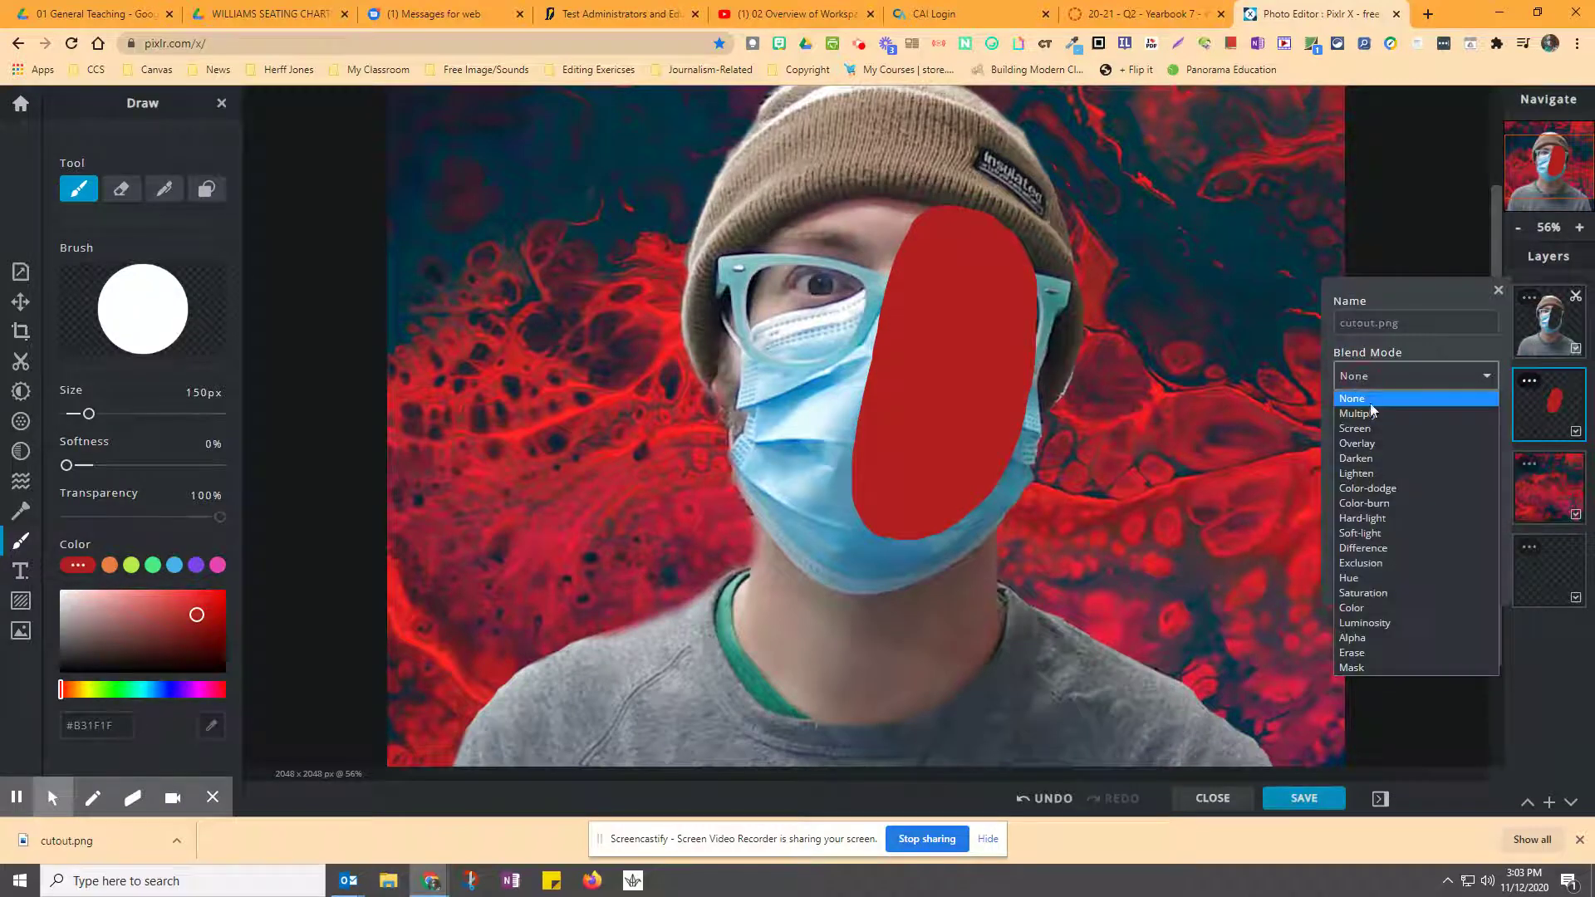
left_click(1376, 443)
left_click(1374, 388)
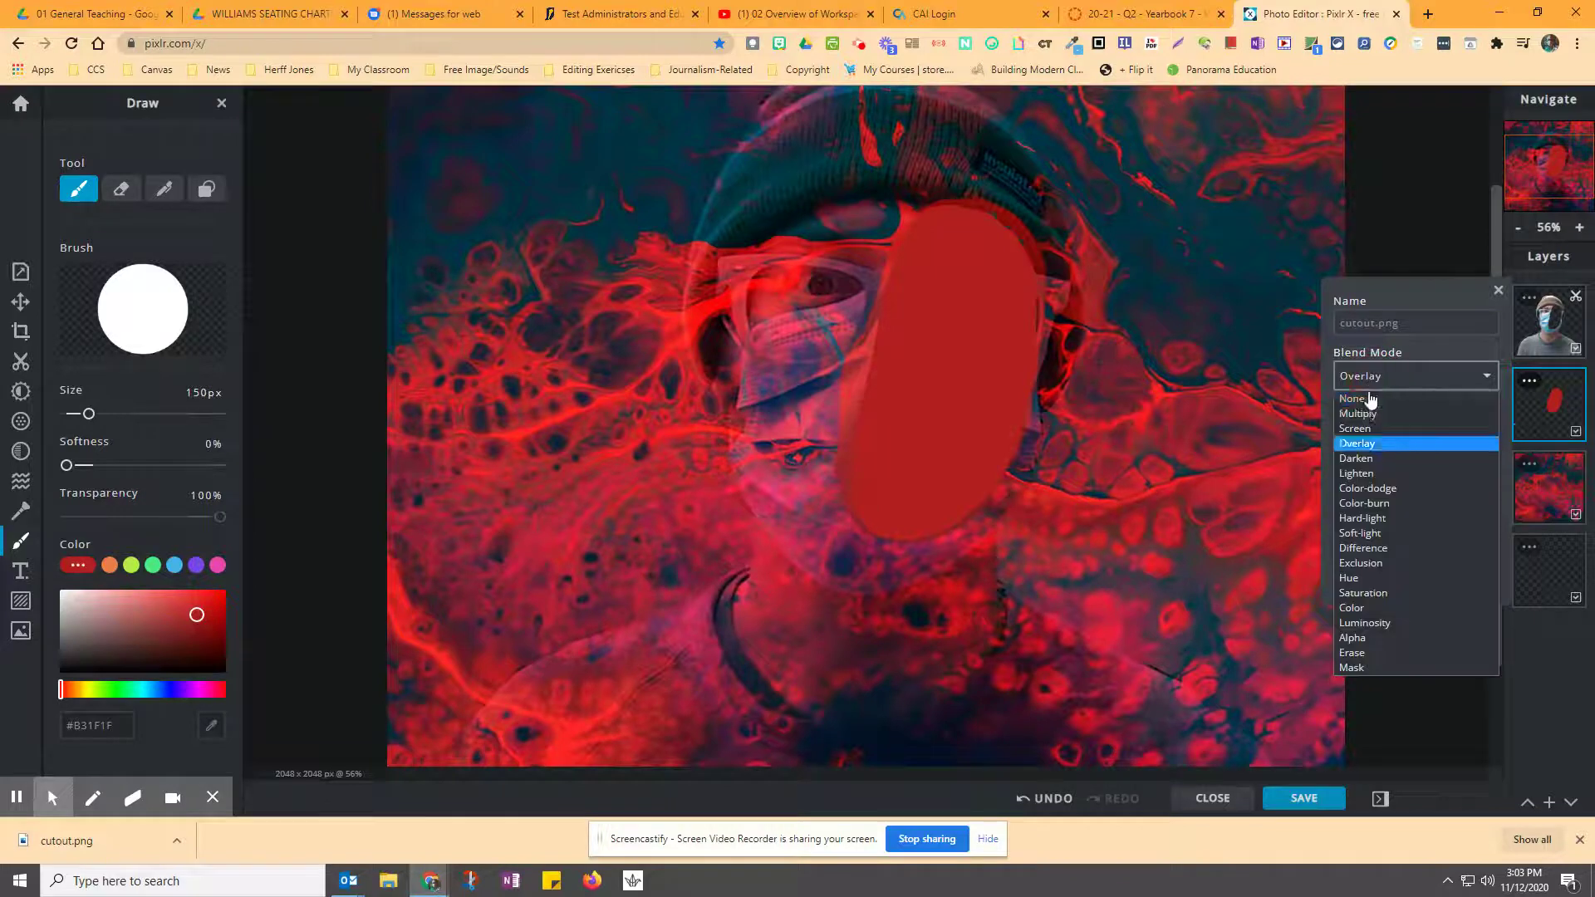
left_click(1357, 460)
left_click(1375, 382)
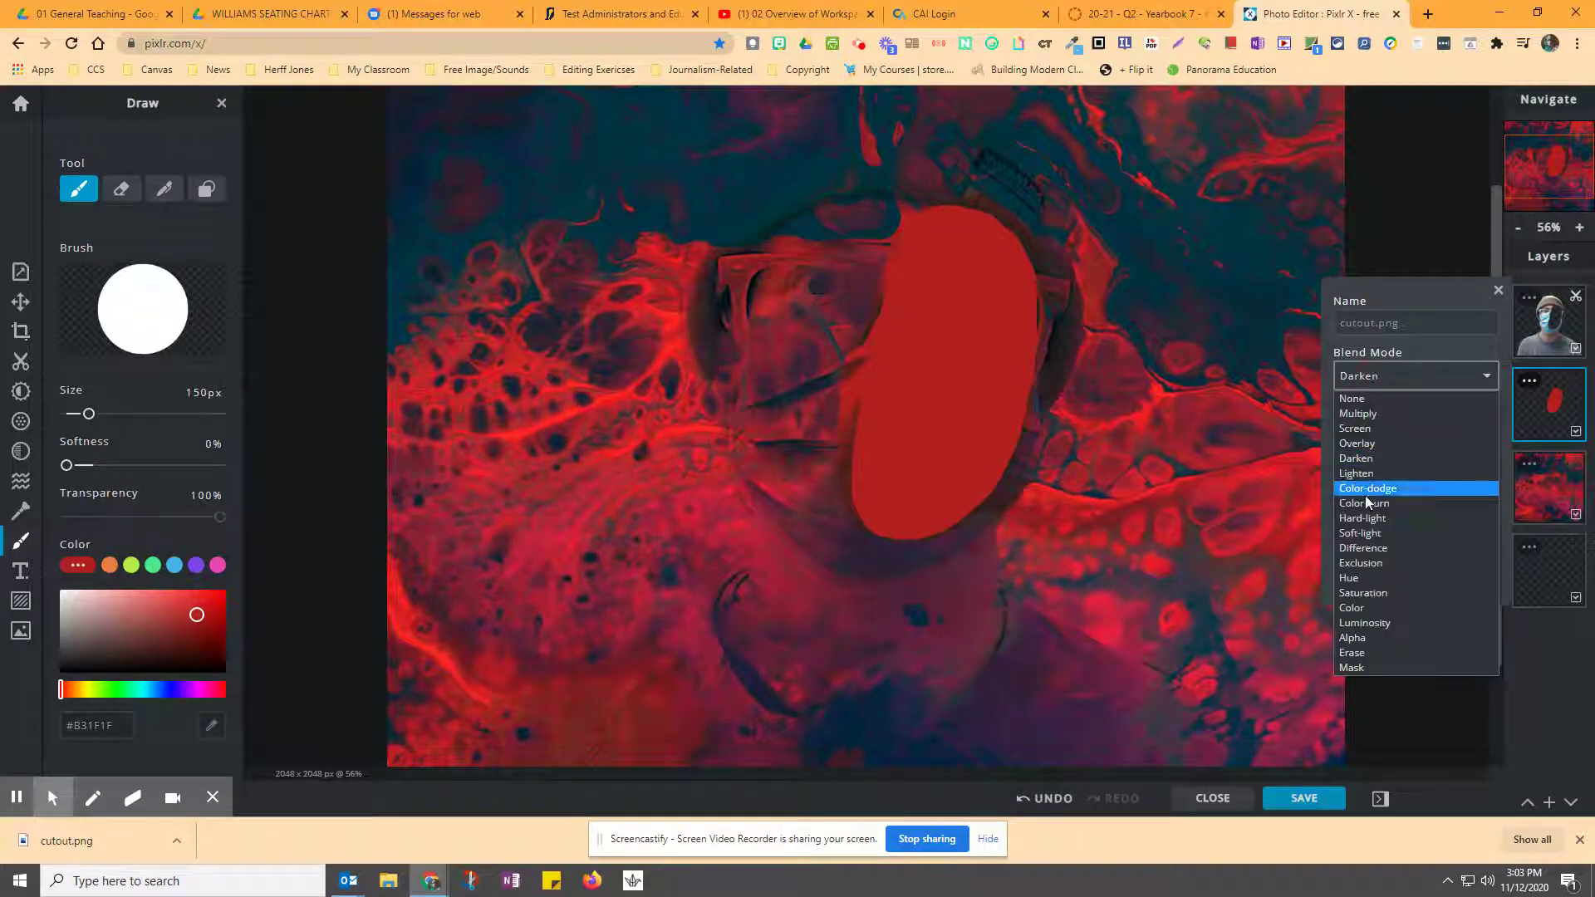
left_click(1363, 449)
left_click(1375, 382)
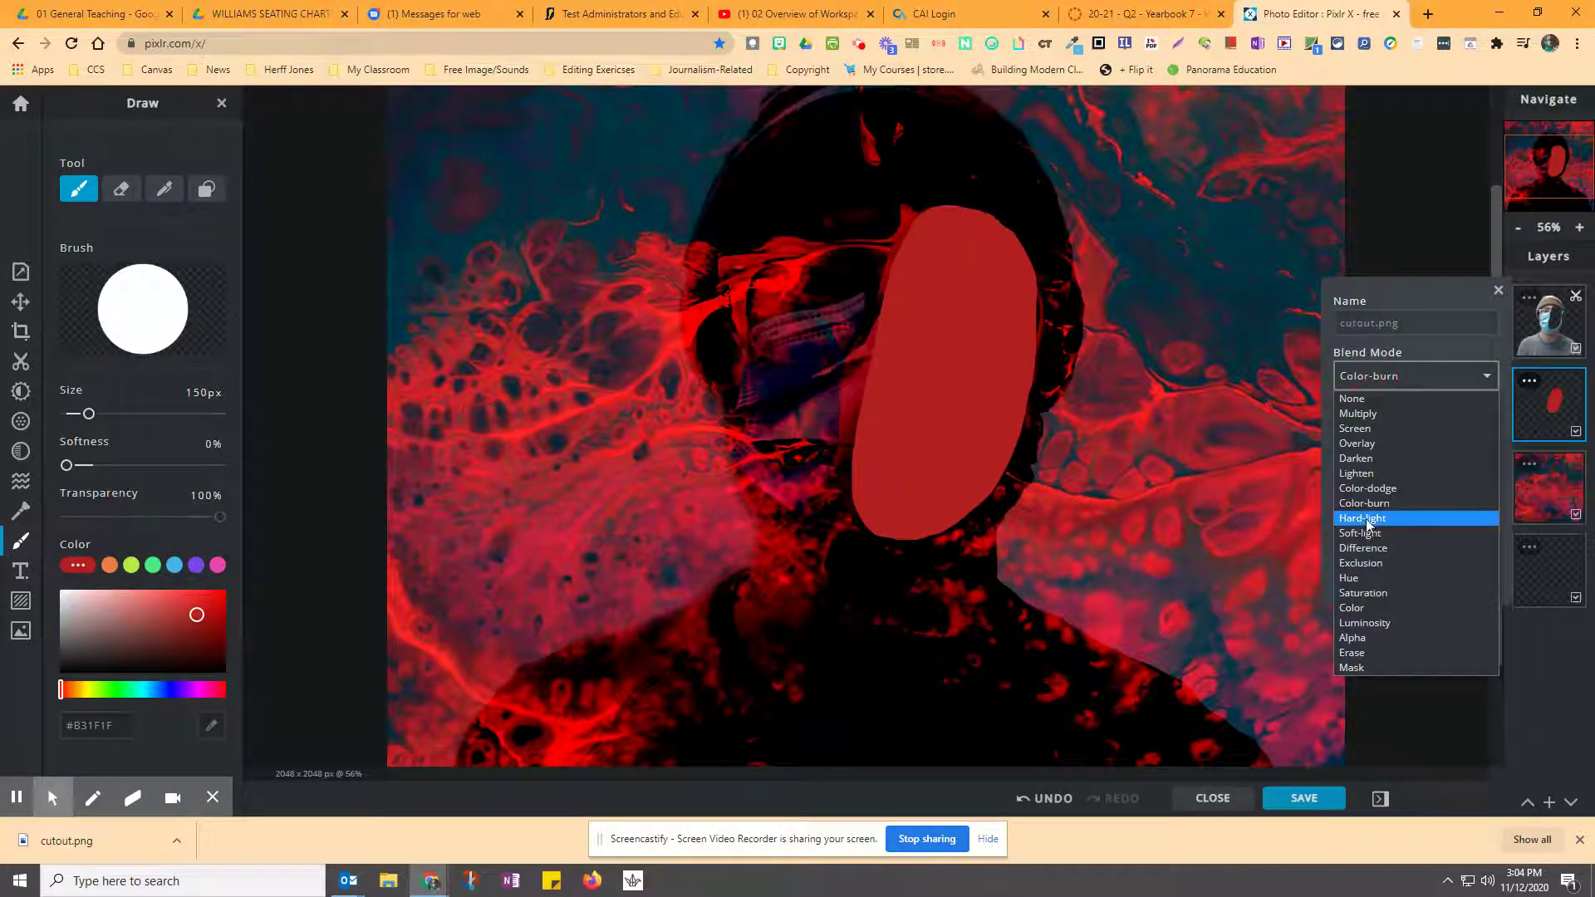
left_click(1363, 531)
left_click(1369, 383)
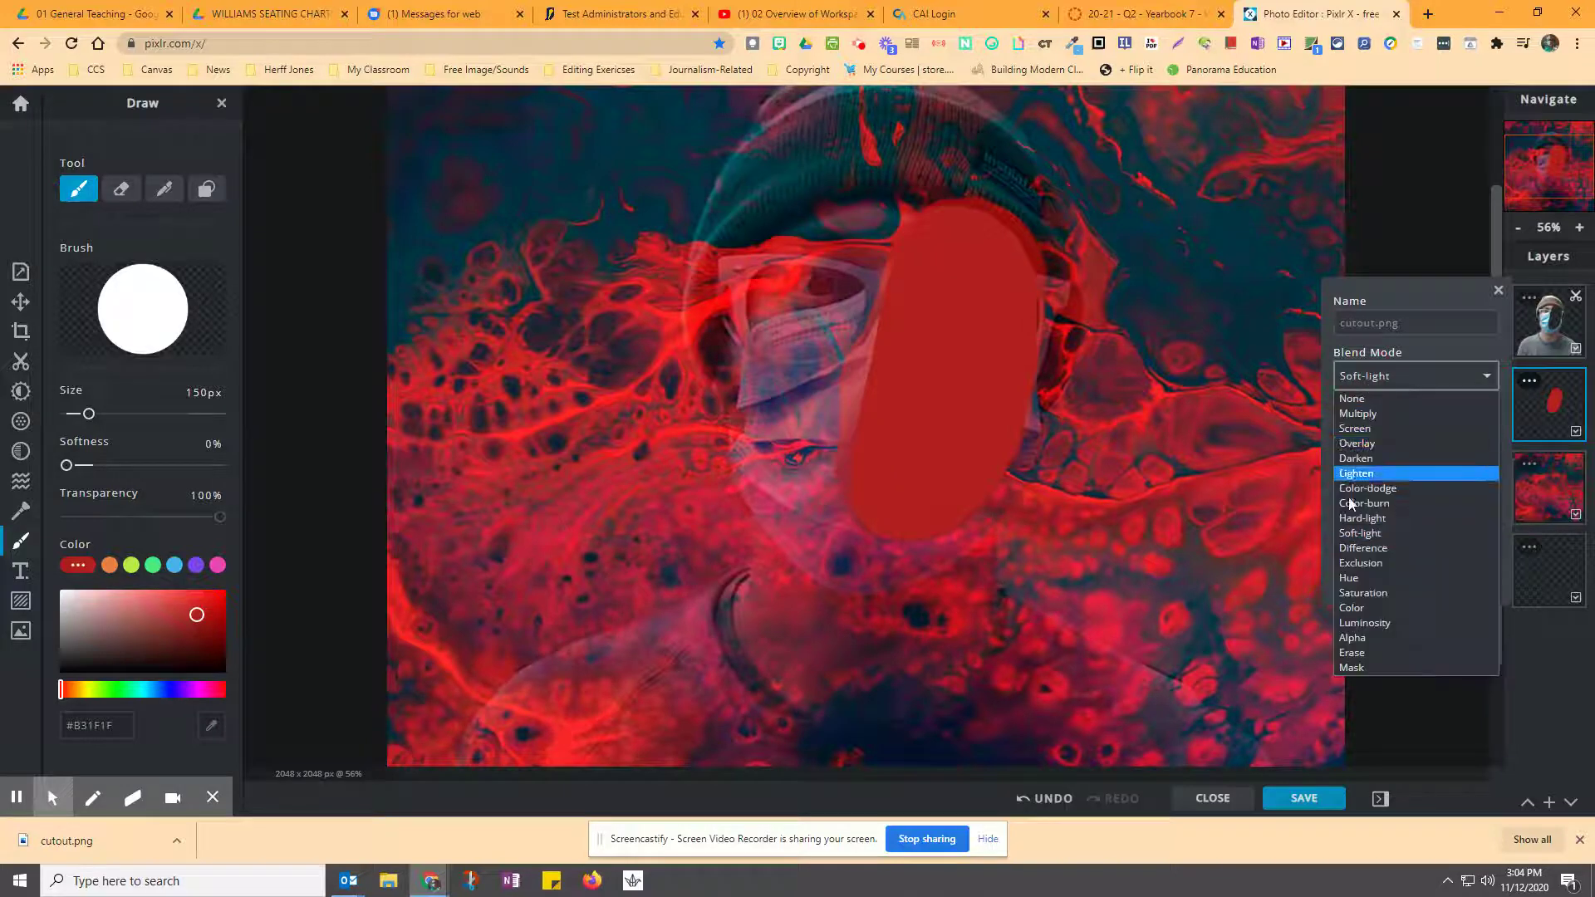
left_click(1358, 574)
left_click(1372, 378)
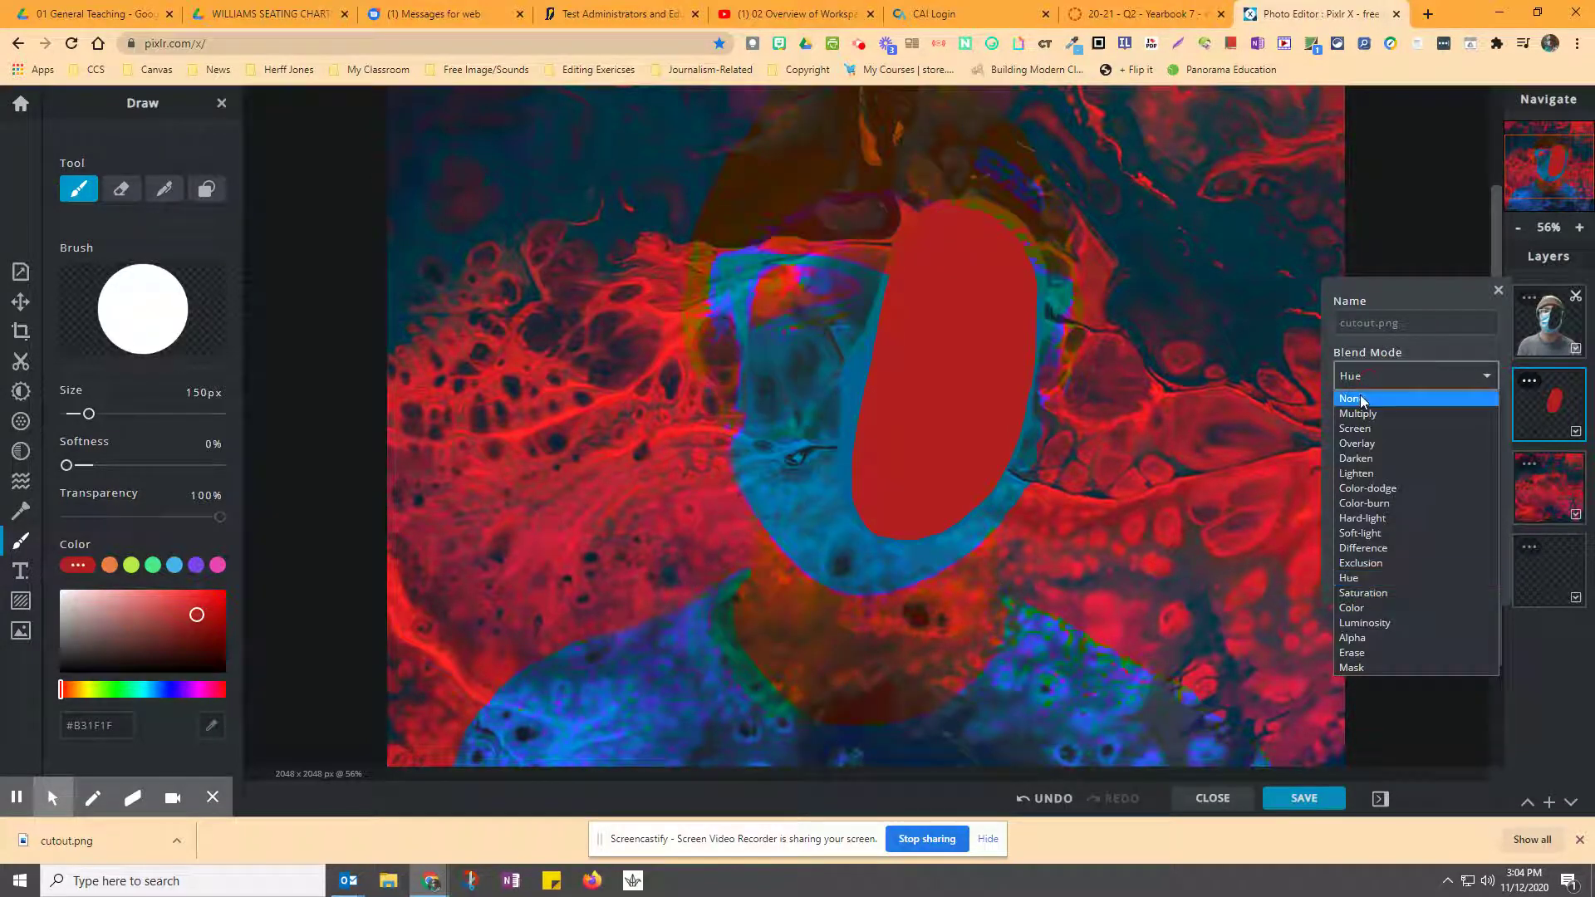
left_click(1355, 399)
Set the red oval layer's blend mode to Multiply
left_click(1547, 394)
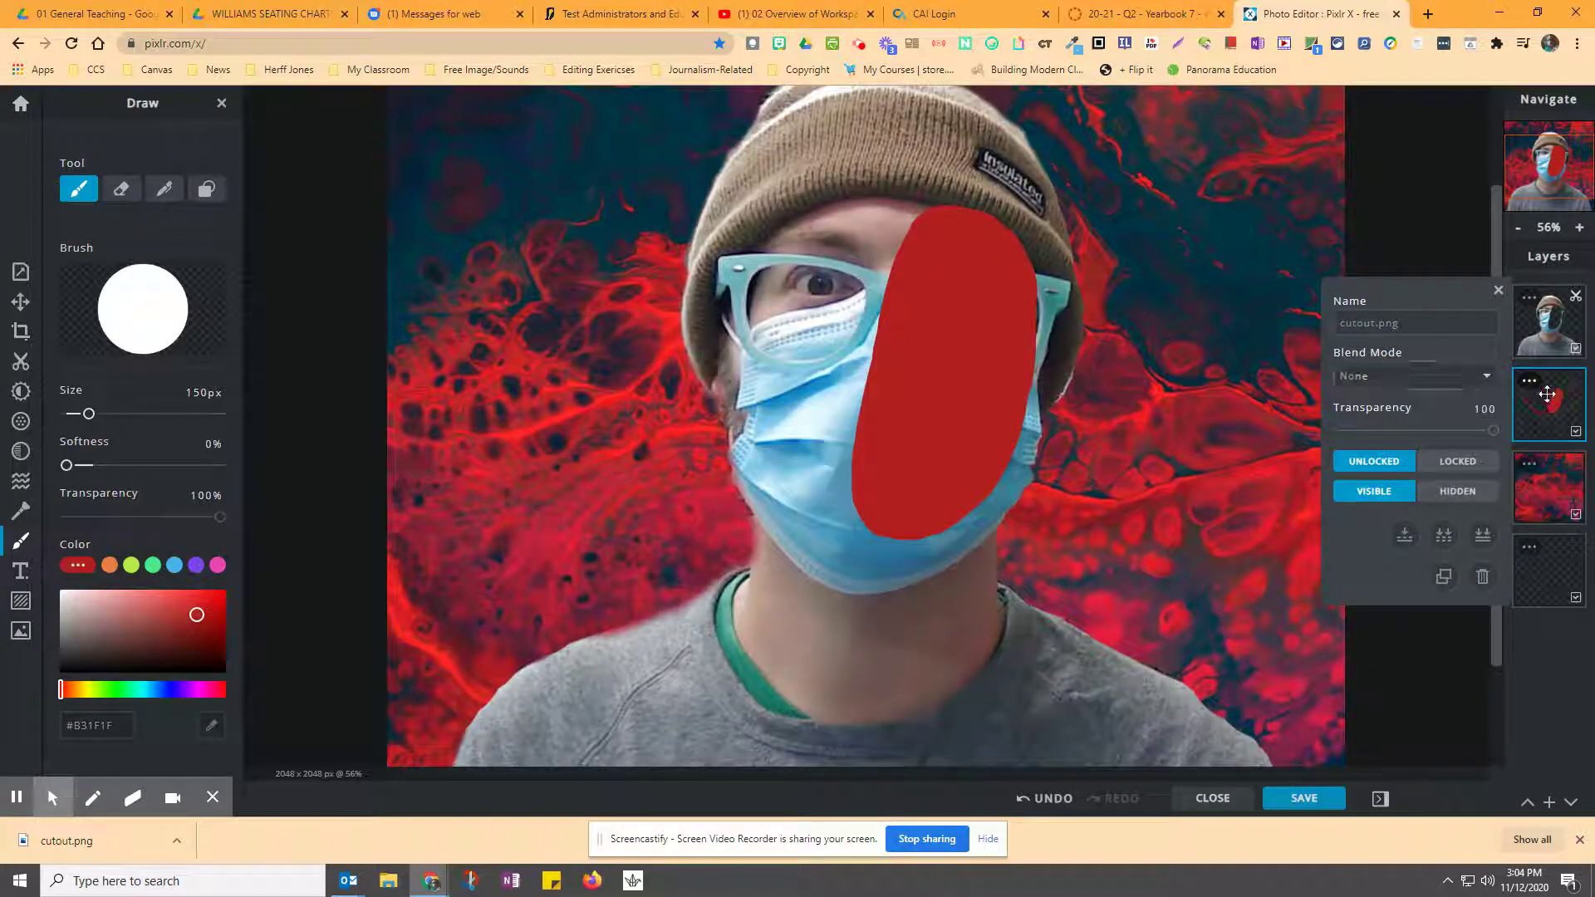
left_click(1530, 381)
left_click(1384, 459)
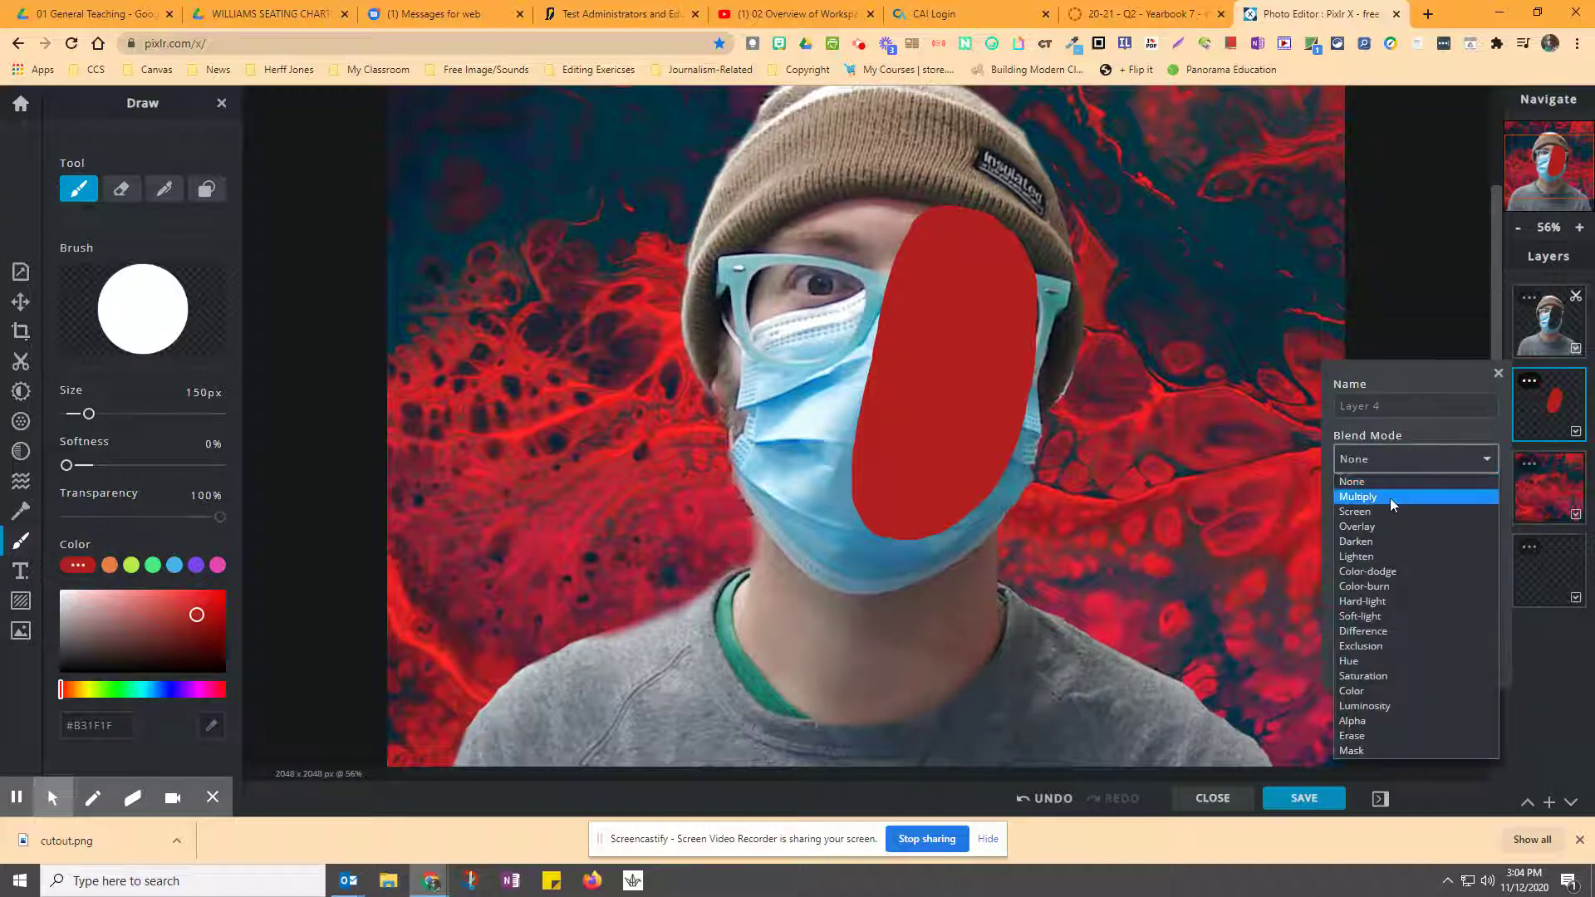
left_click(1390, 497)
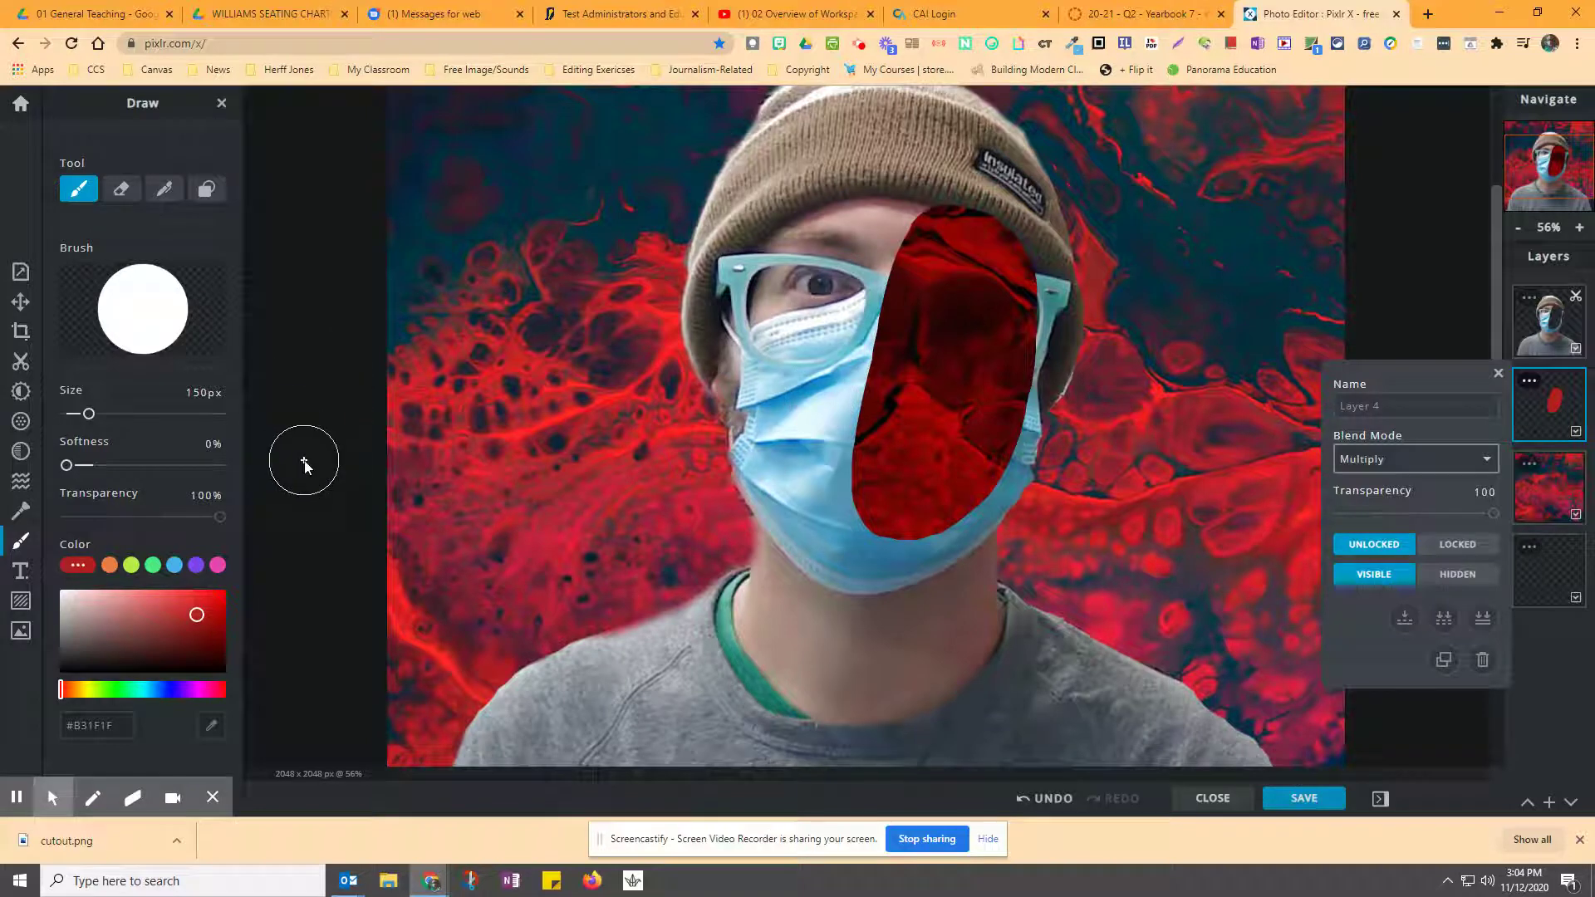
In the Yearbook Canvas course, open Learning Modules and then the Masked Photo assignment
key("ctrl+shift+Tab")
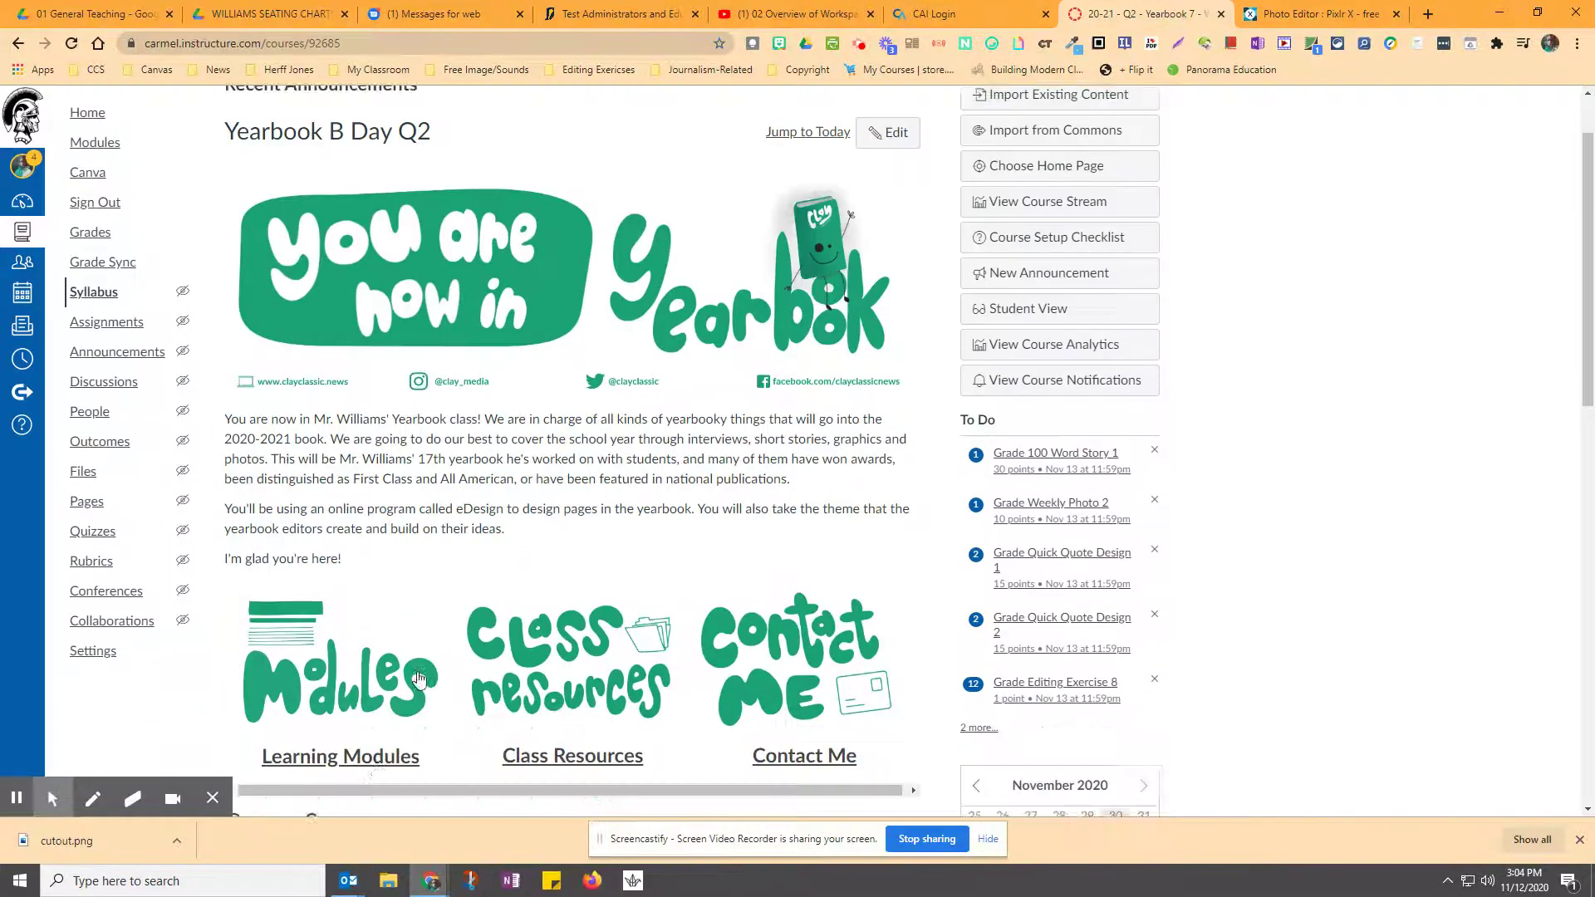
scroll(420, 679, "down", 1)
left_click(344, 756)
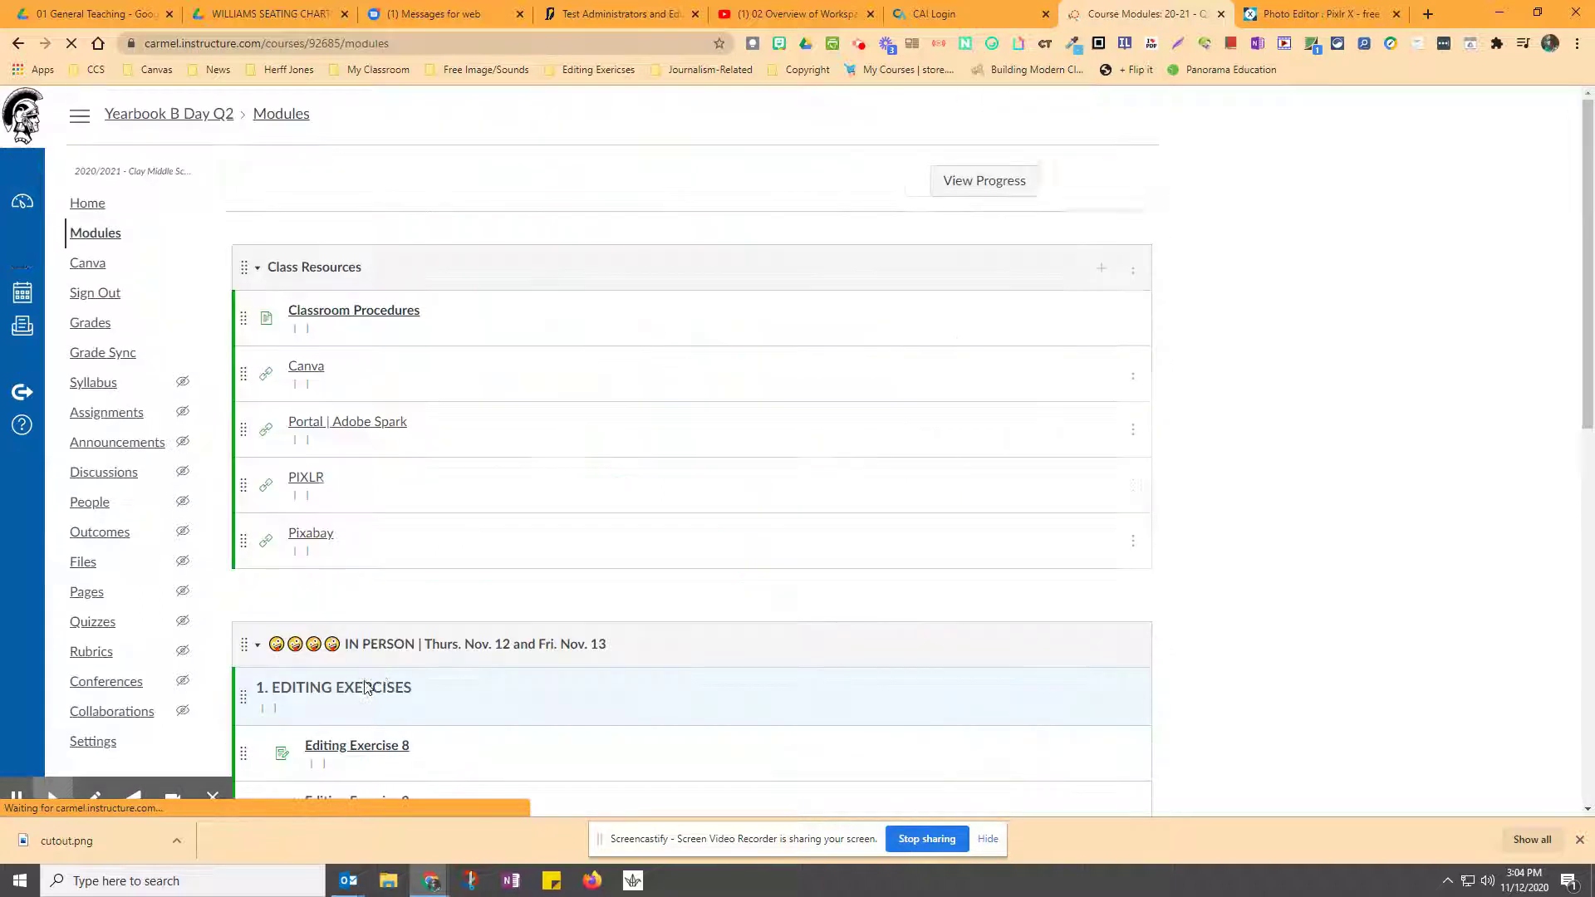
scroll(454, 626, "down", 7)
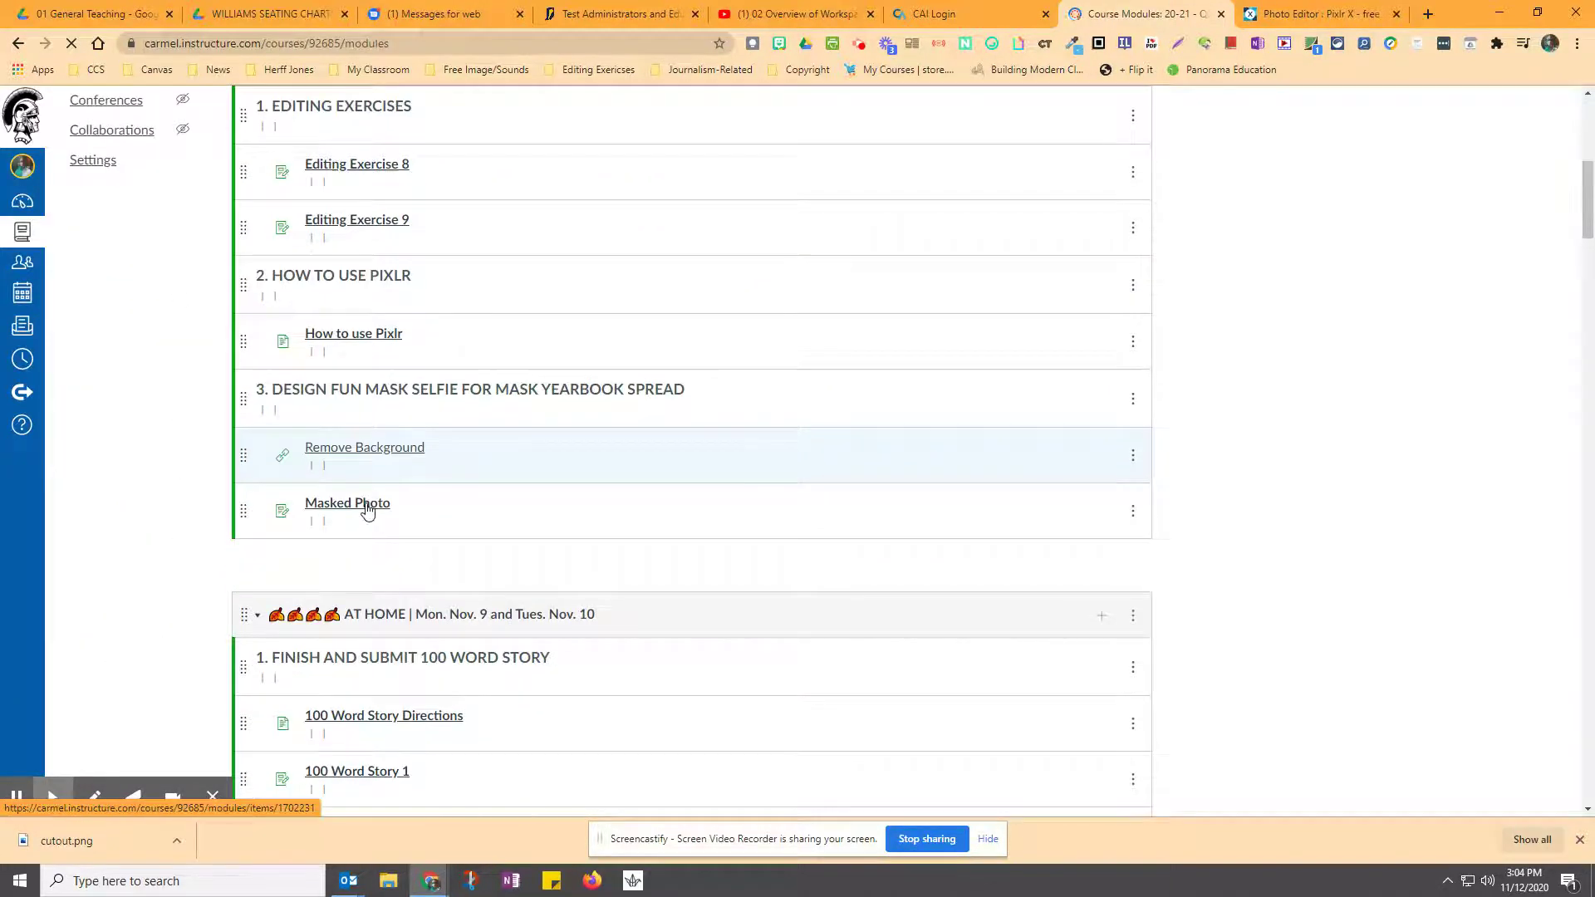
left_click(360, 392)
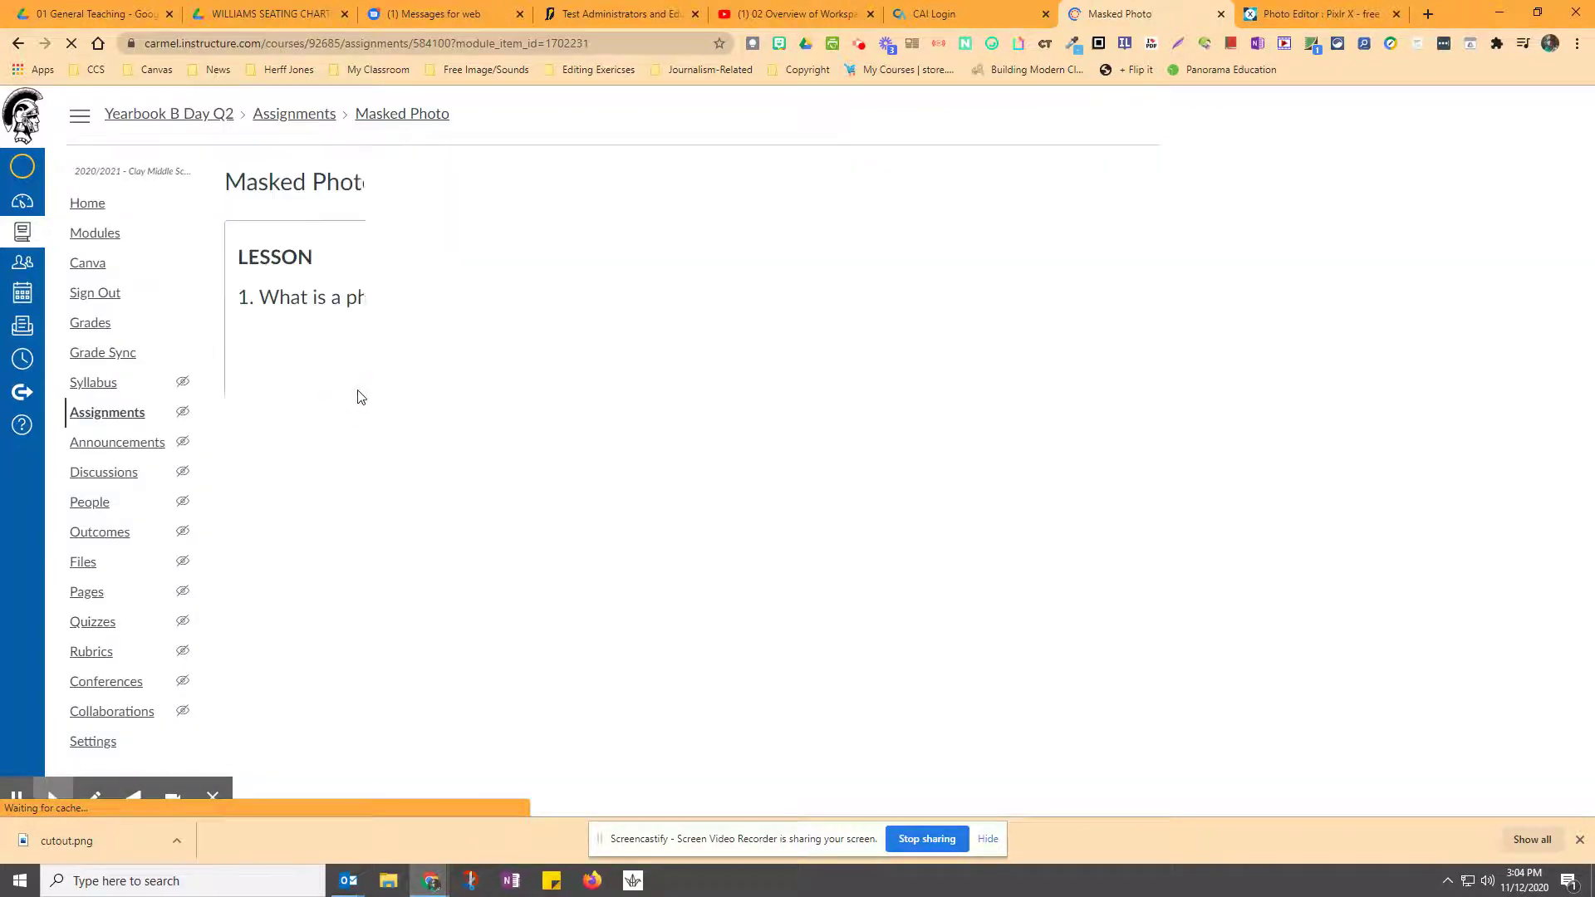
scroll(747, 536, "down", 1)
scroll(695, 538, "down", 2)
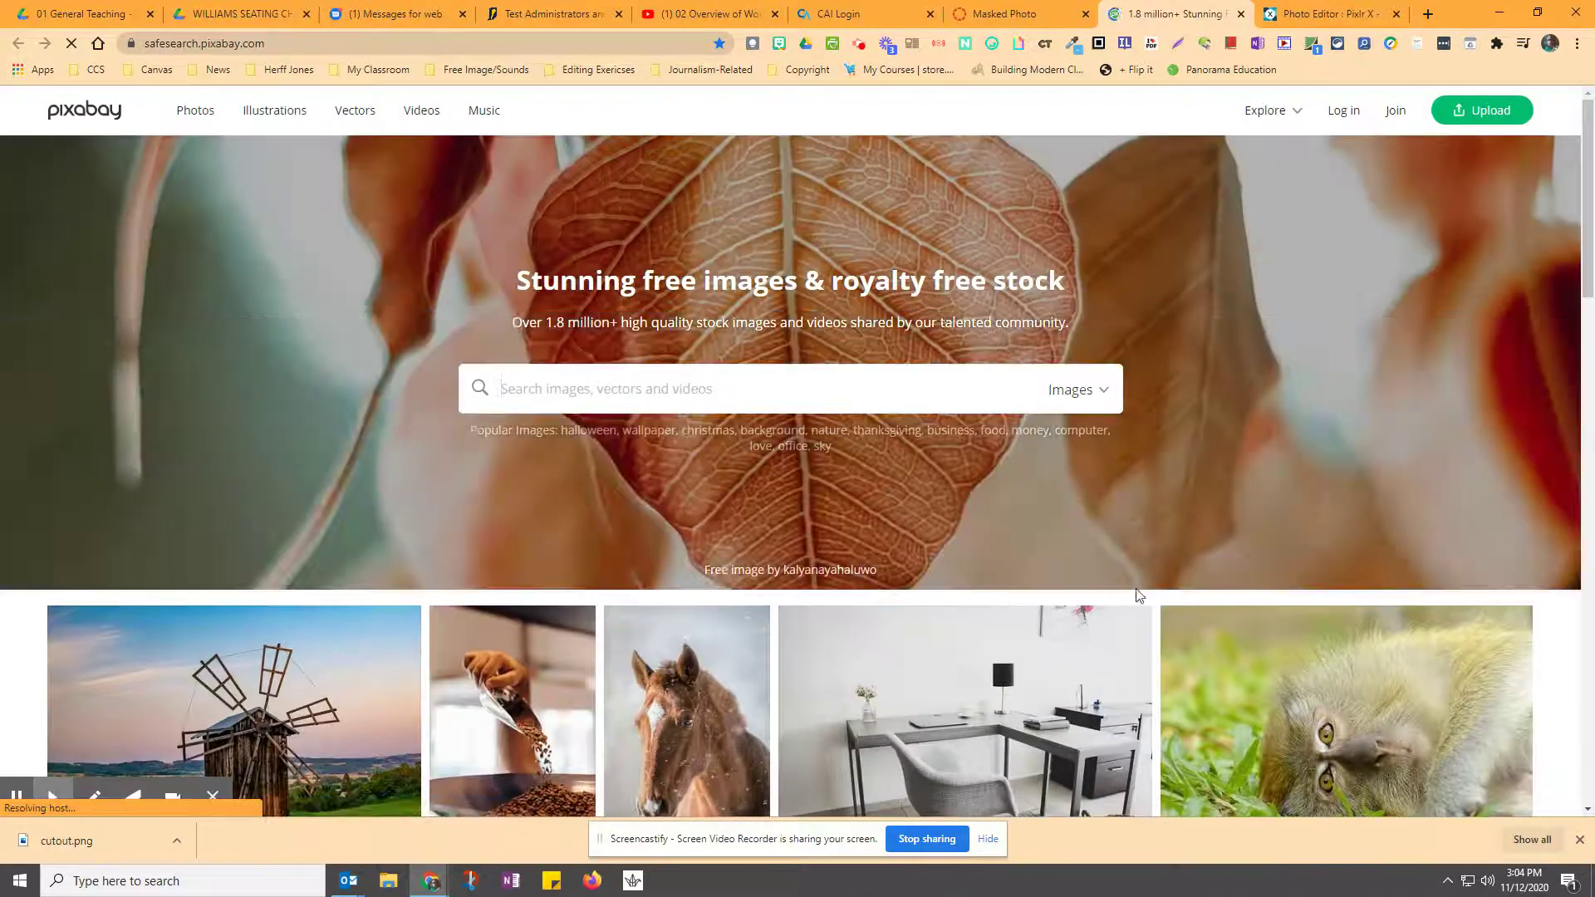
Search Pixabay's vector graphics for 'eye'
left_click(1090, 389)
left_click(1048, 497)
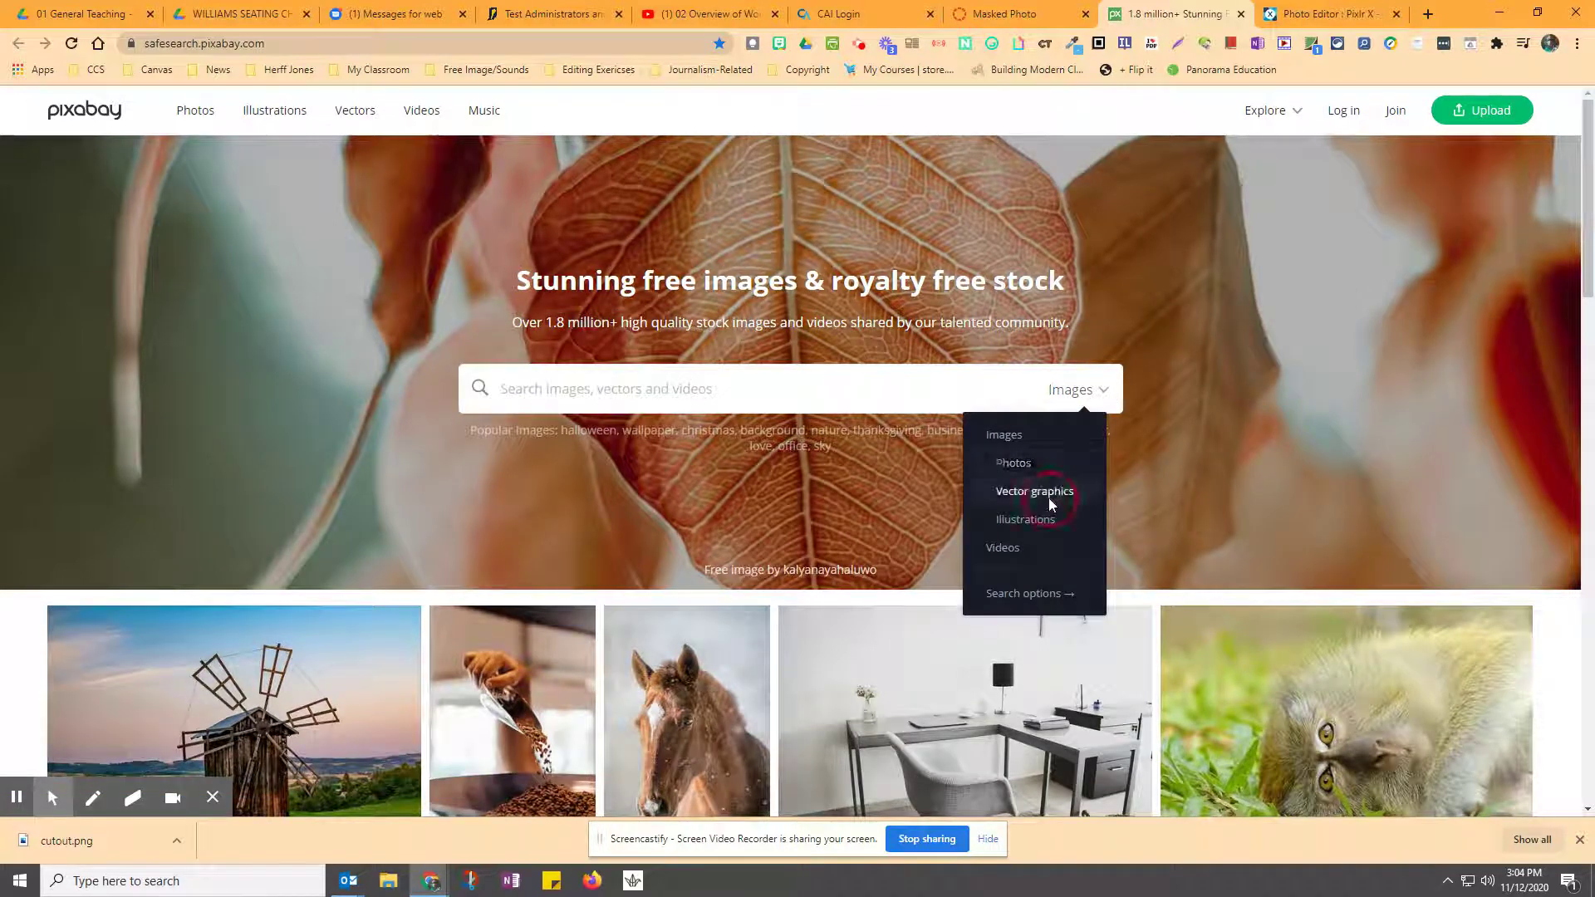
left_click(864, 394)
type("eye")
key("Return")
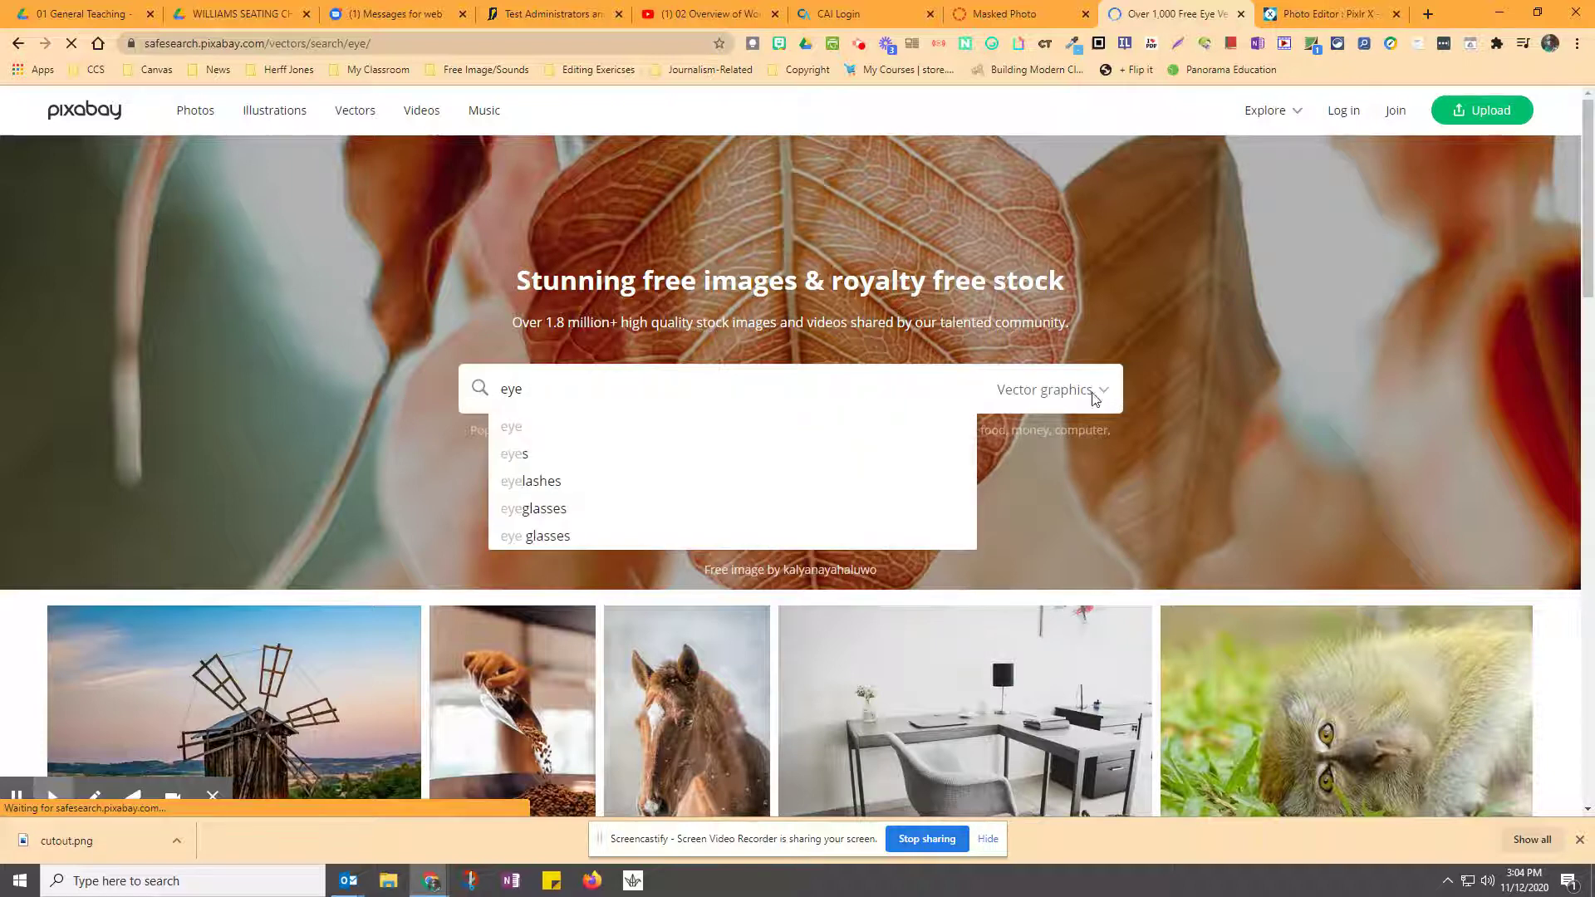
scroll(646, 492, "down", 3)
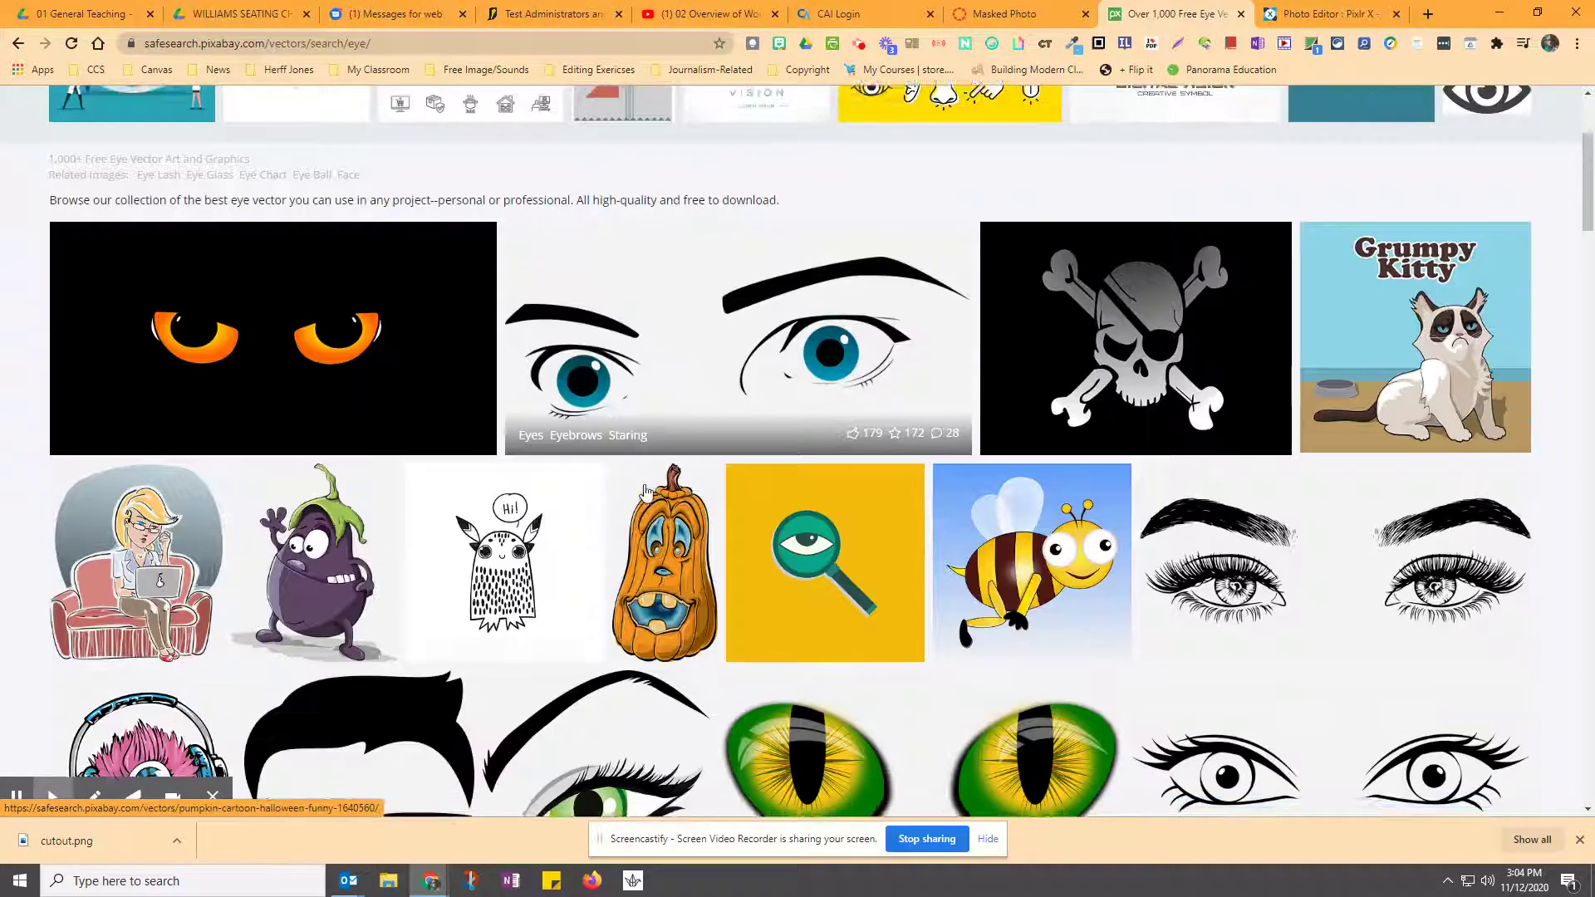
scroll(646, 492, "down", 9)
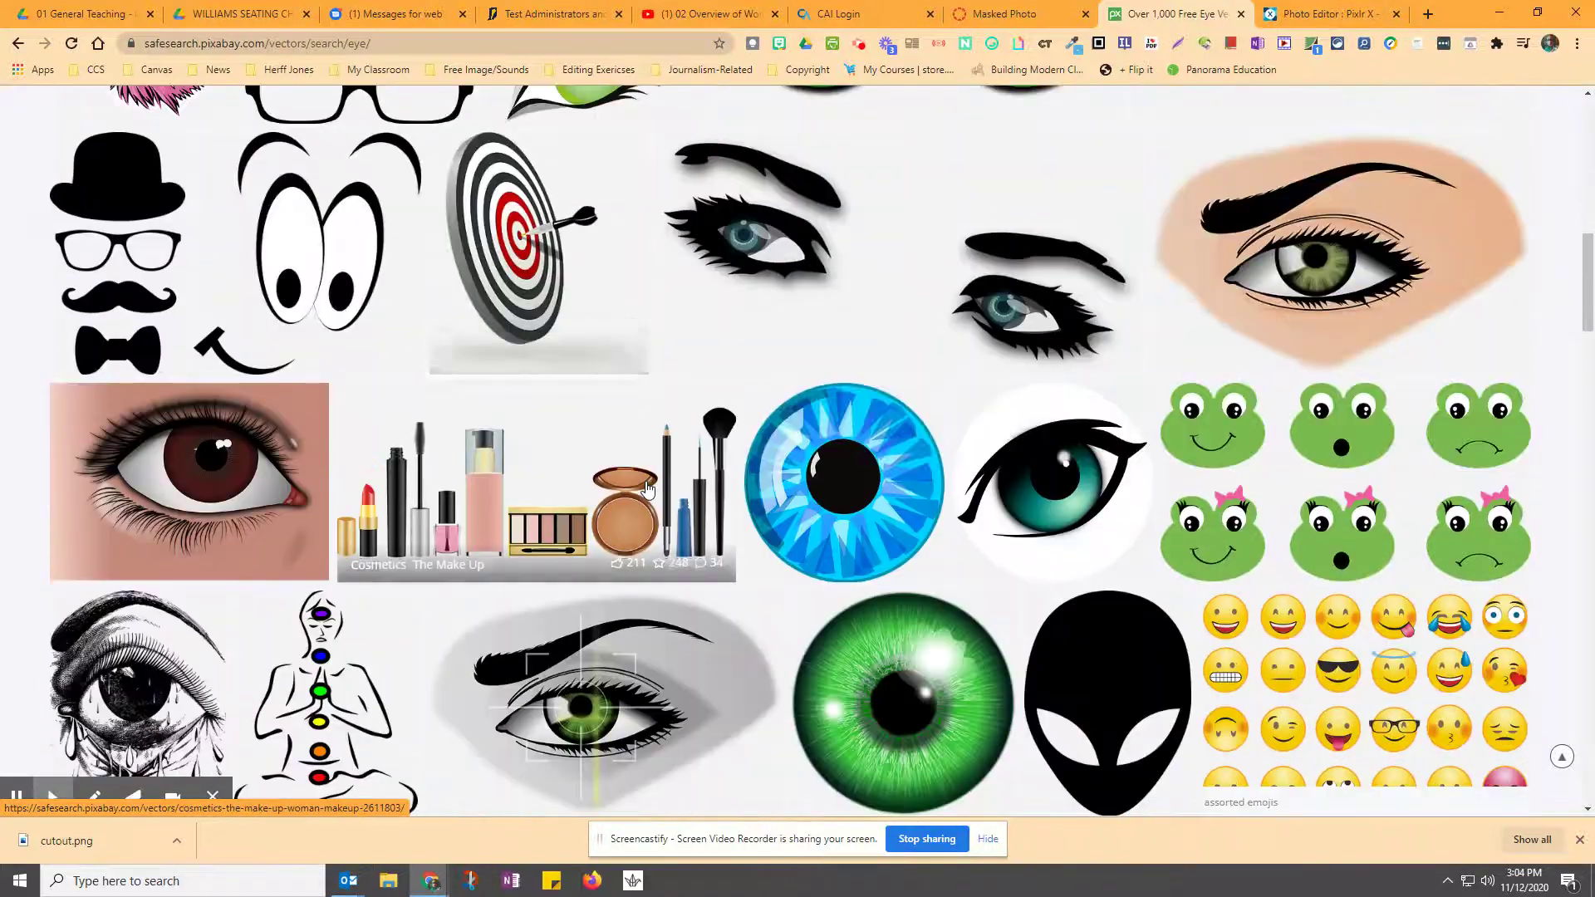
scroll(648, 488, "down", 3)
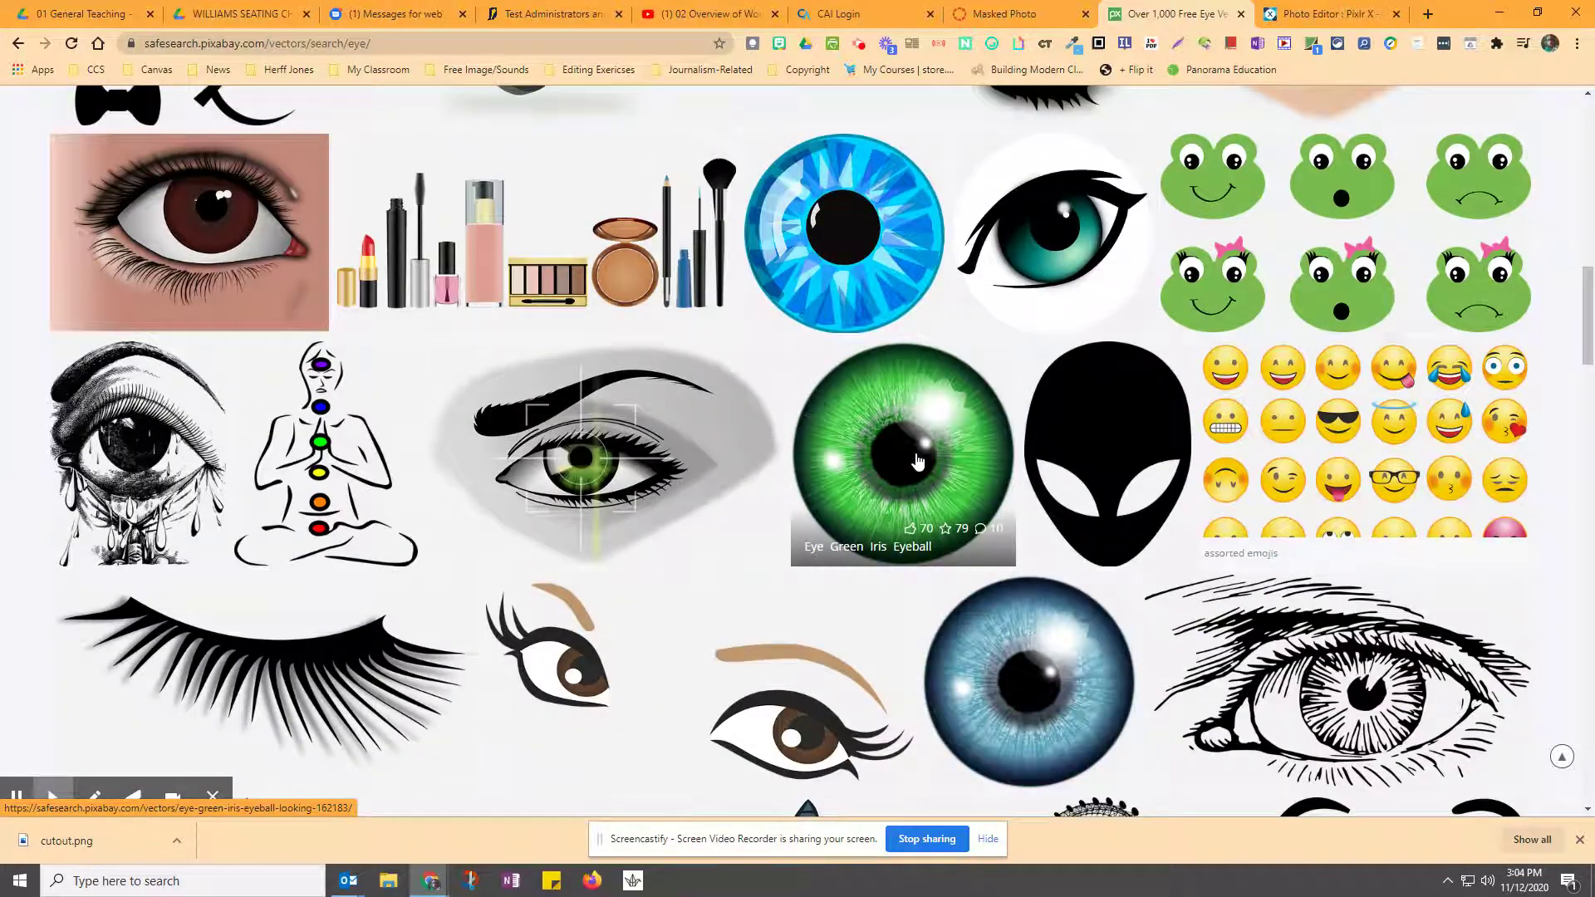
Download the green iris eyeball vector as a 1280×1280 PNG into Downloads
left_click(917, 461)
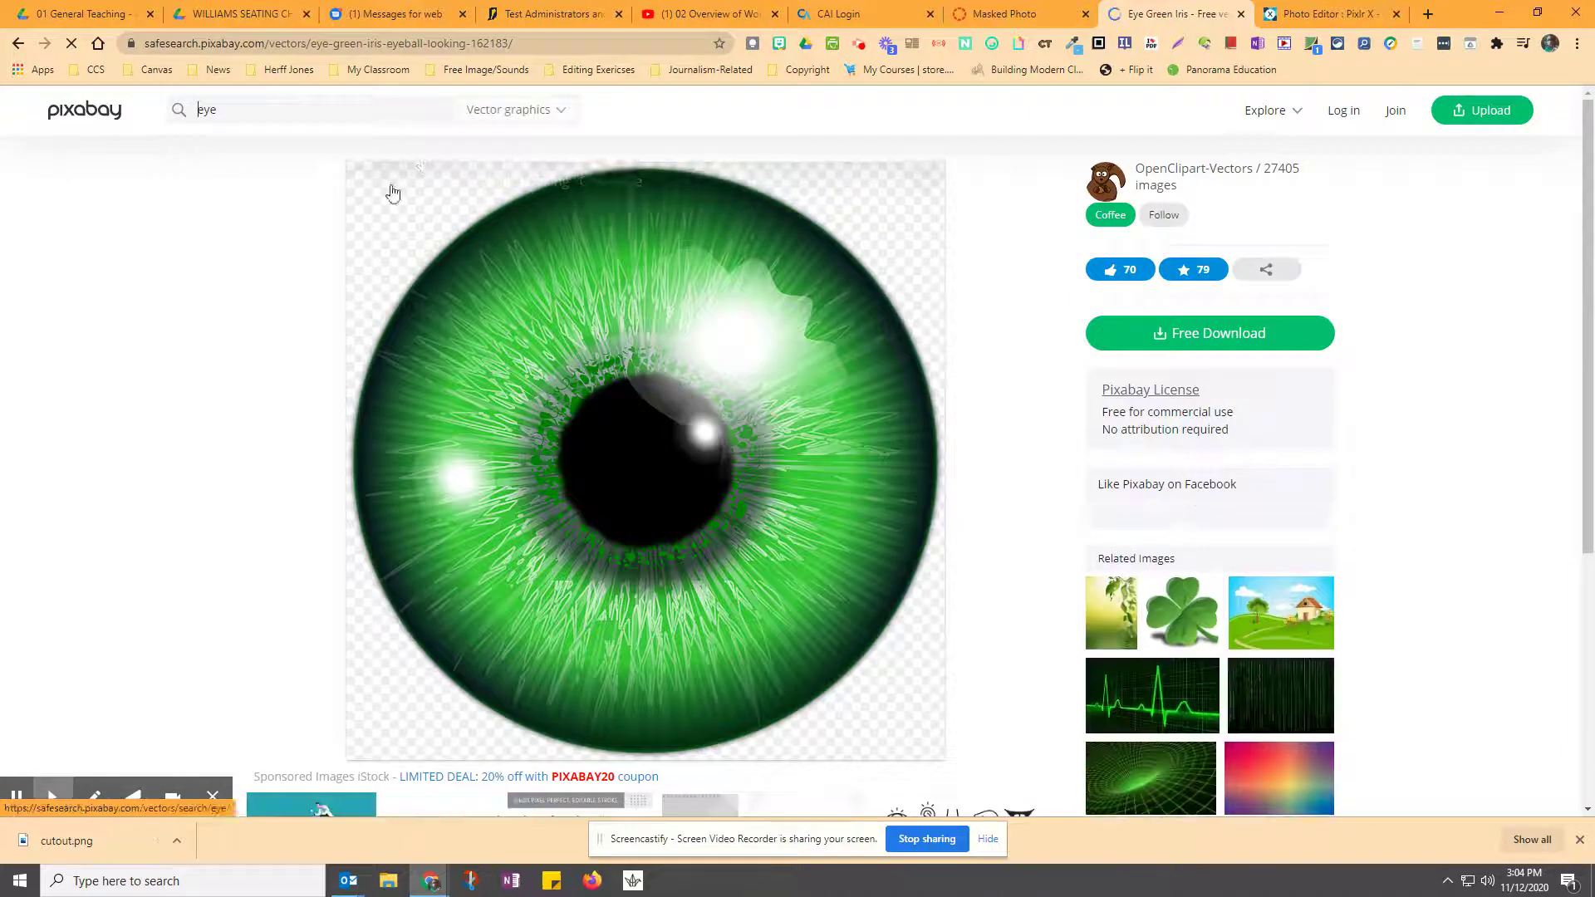
left_click(1272, 332)
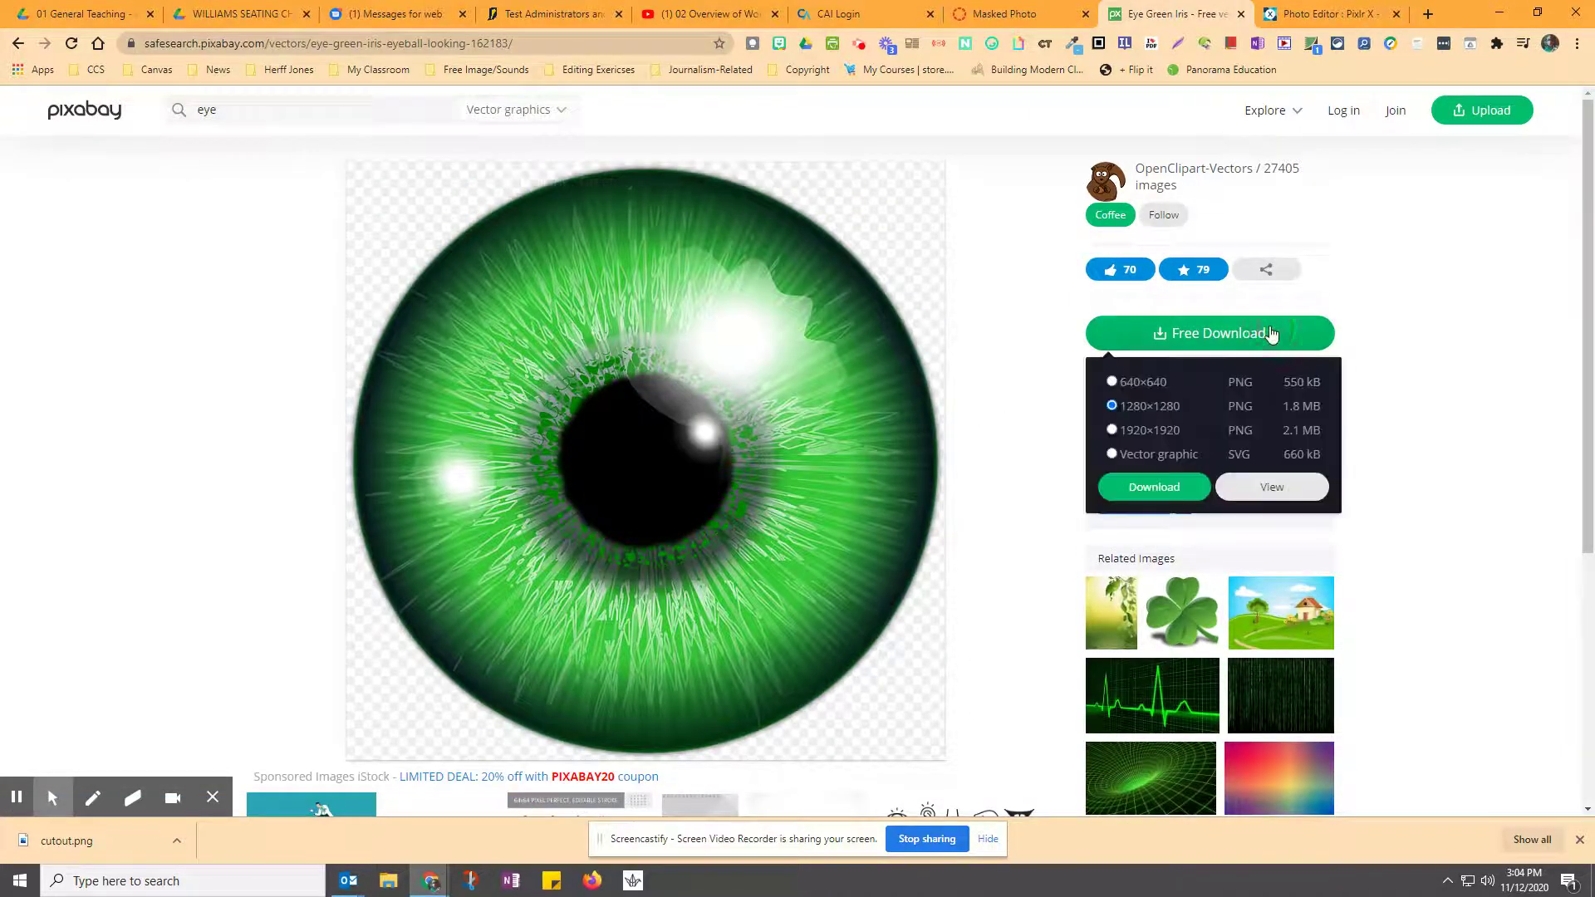
left_click(1155, 487)
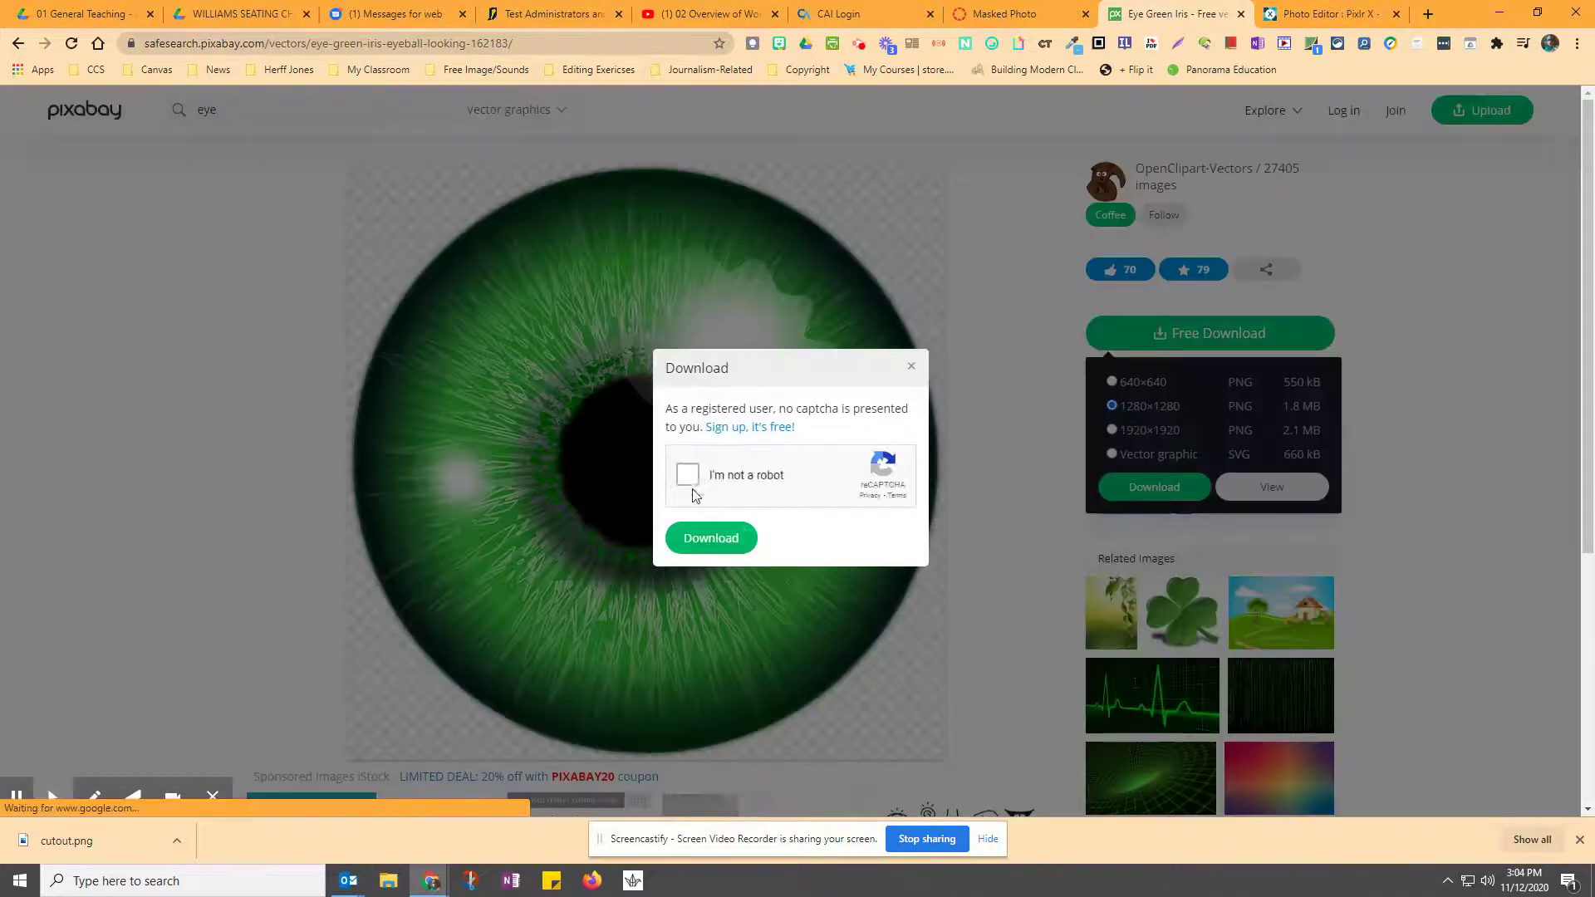
left_click(688, 478)
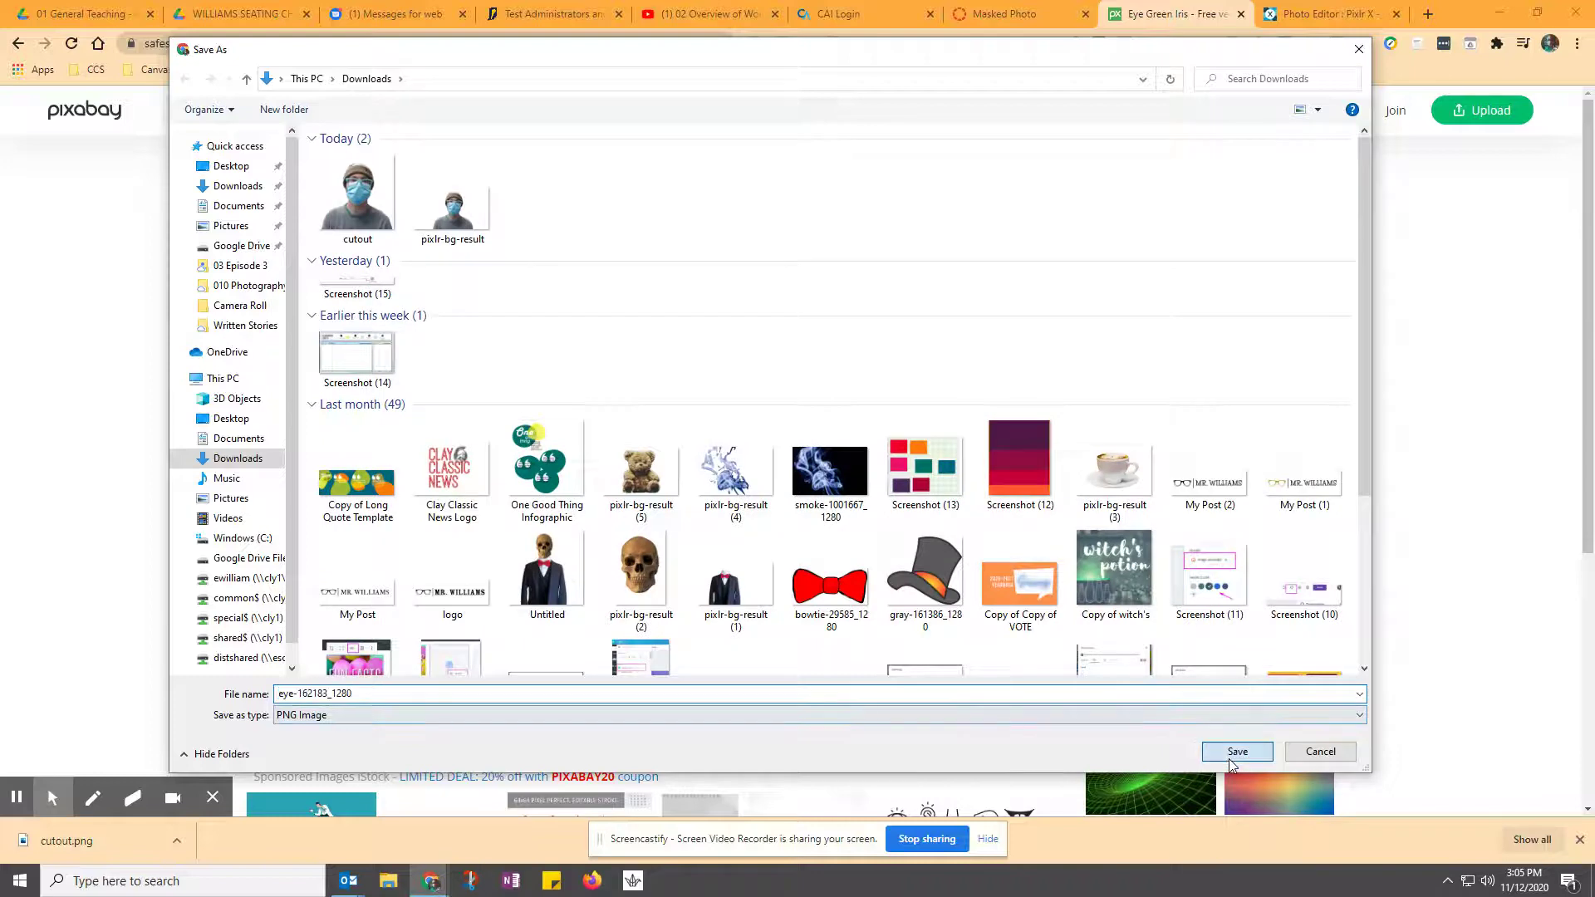
left_click(1235, 752)
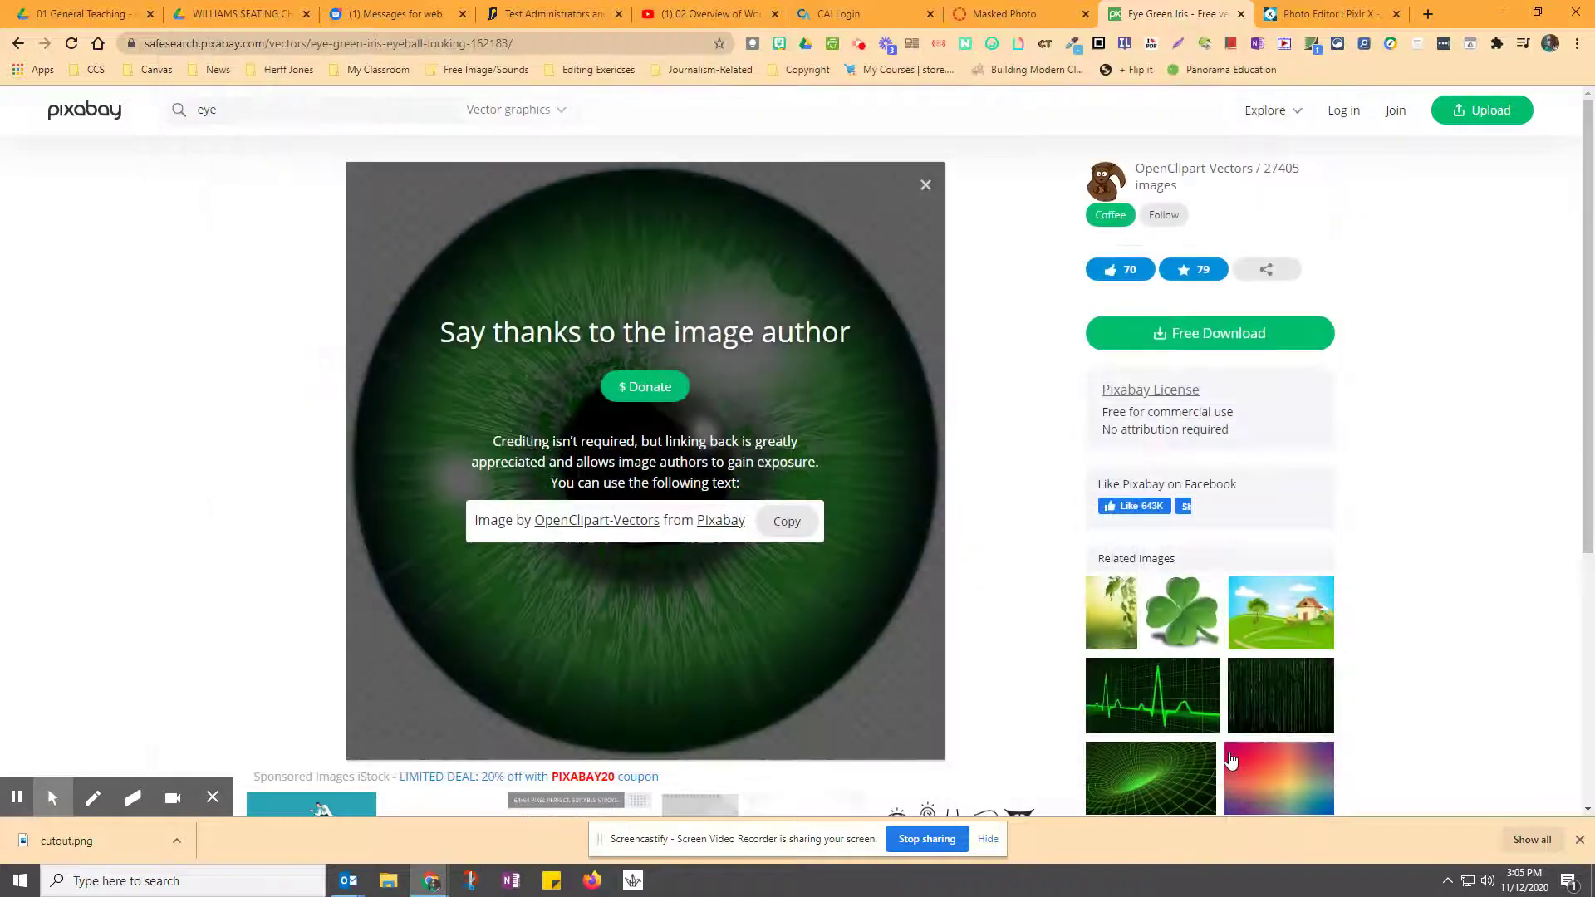
left_click(1277, 9)
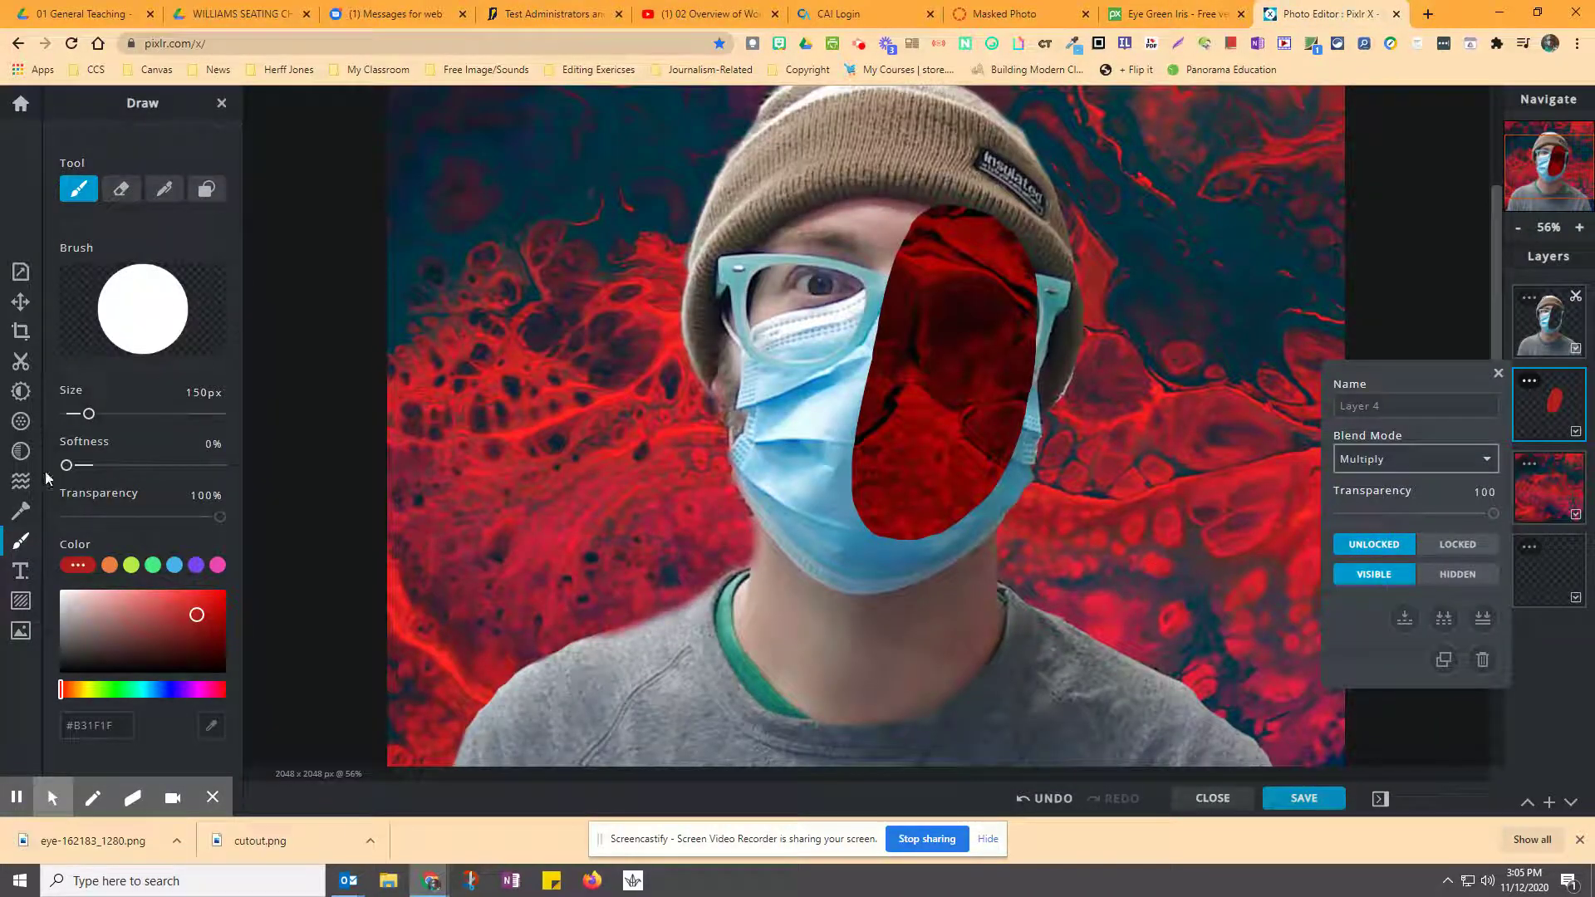
Add eye-162183_1280.png as a layer in the current document and shrink it onto the red oval
left_click(22, 632)
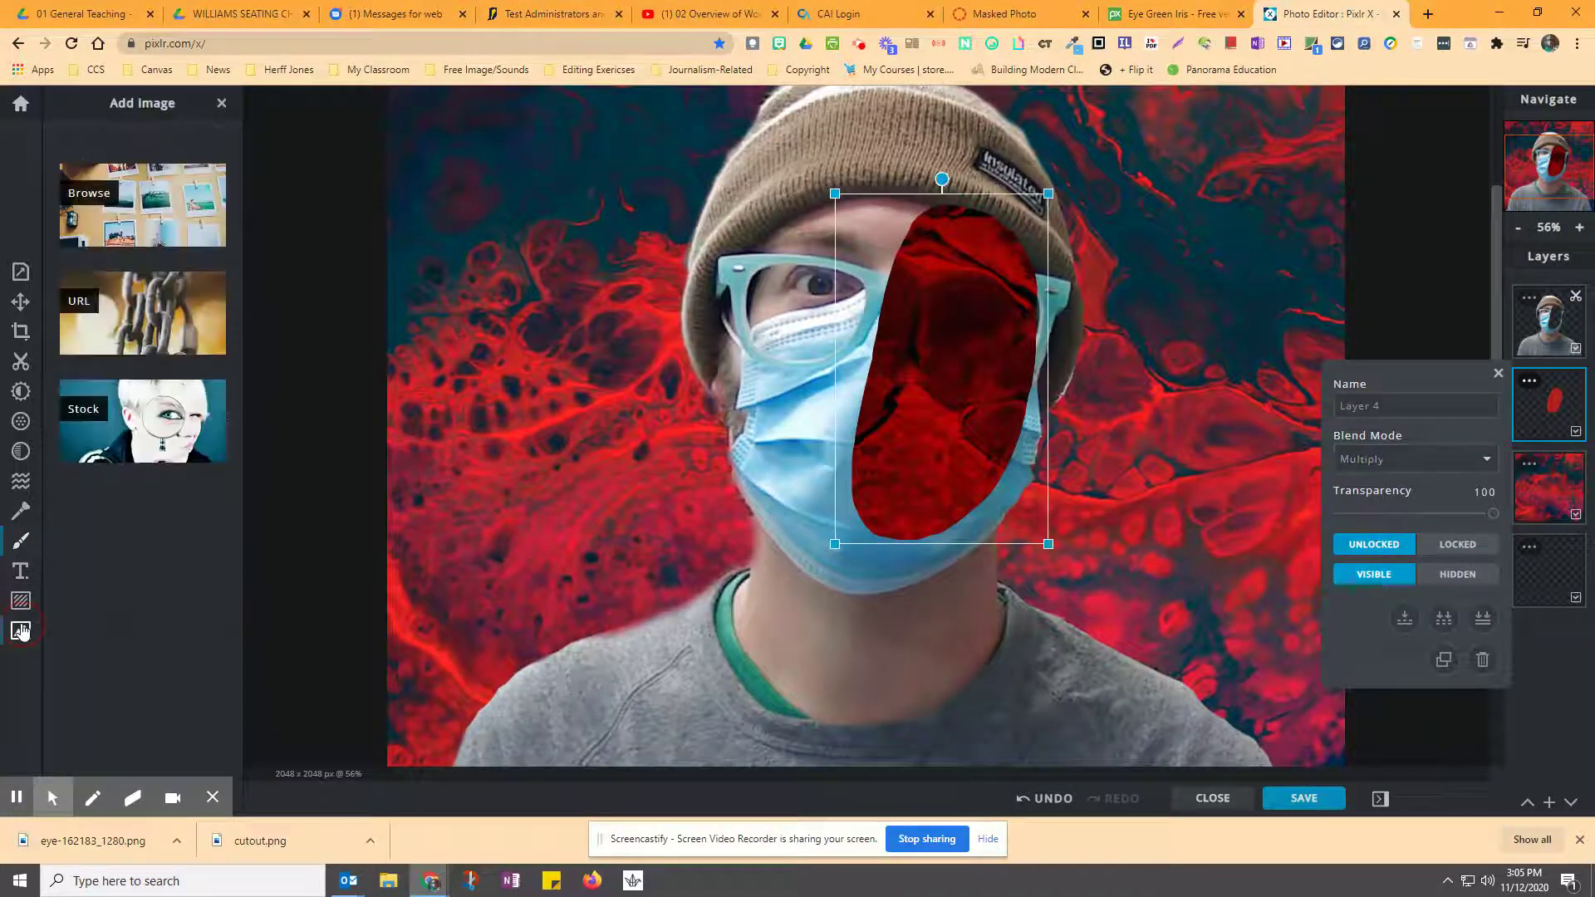
left_click(152, 222)
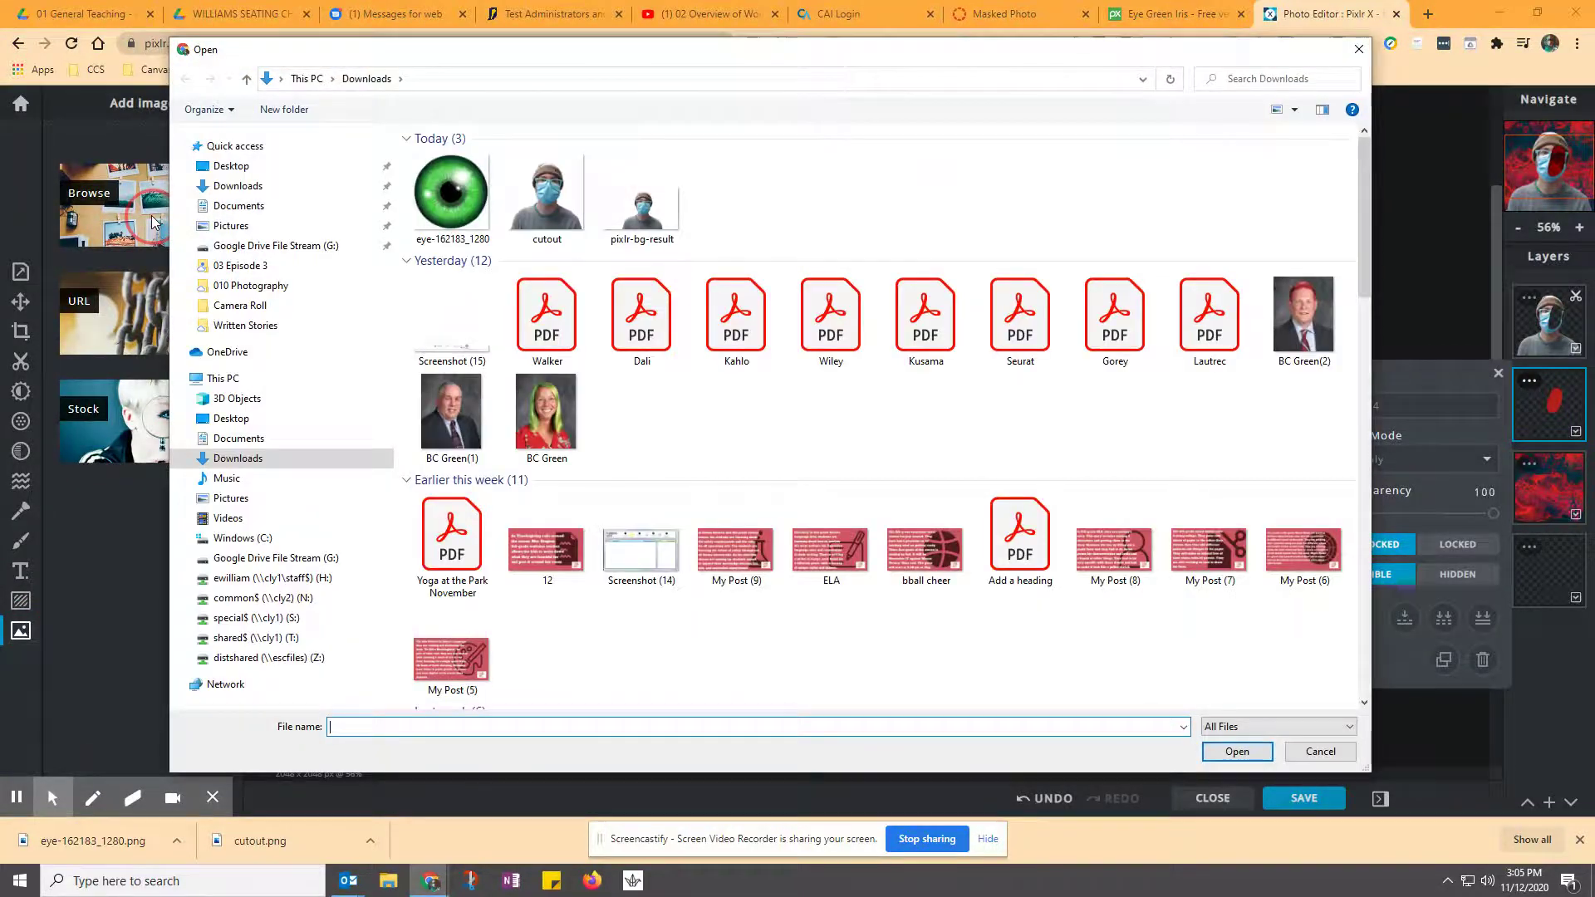
double_click(426, 186)
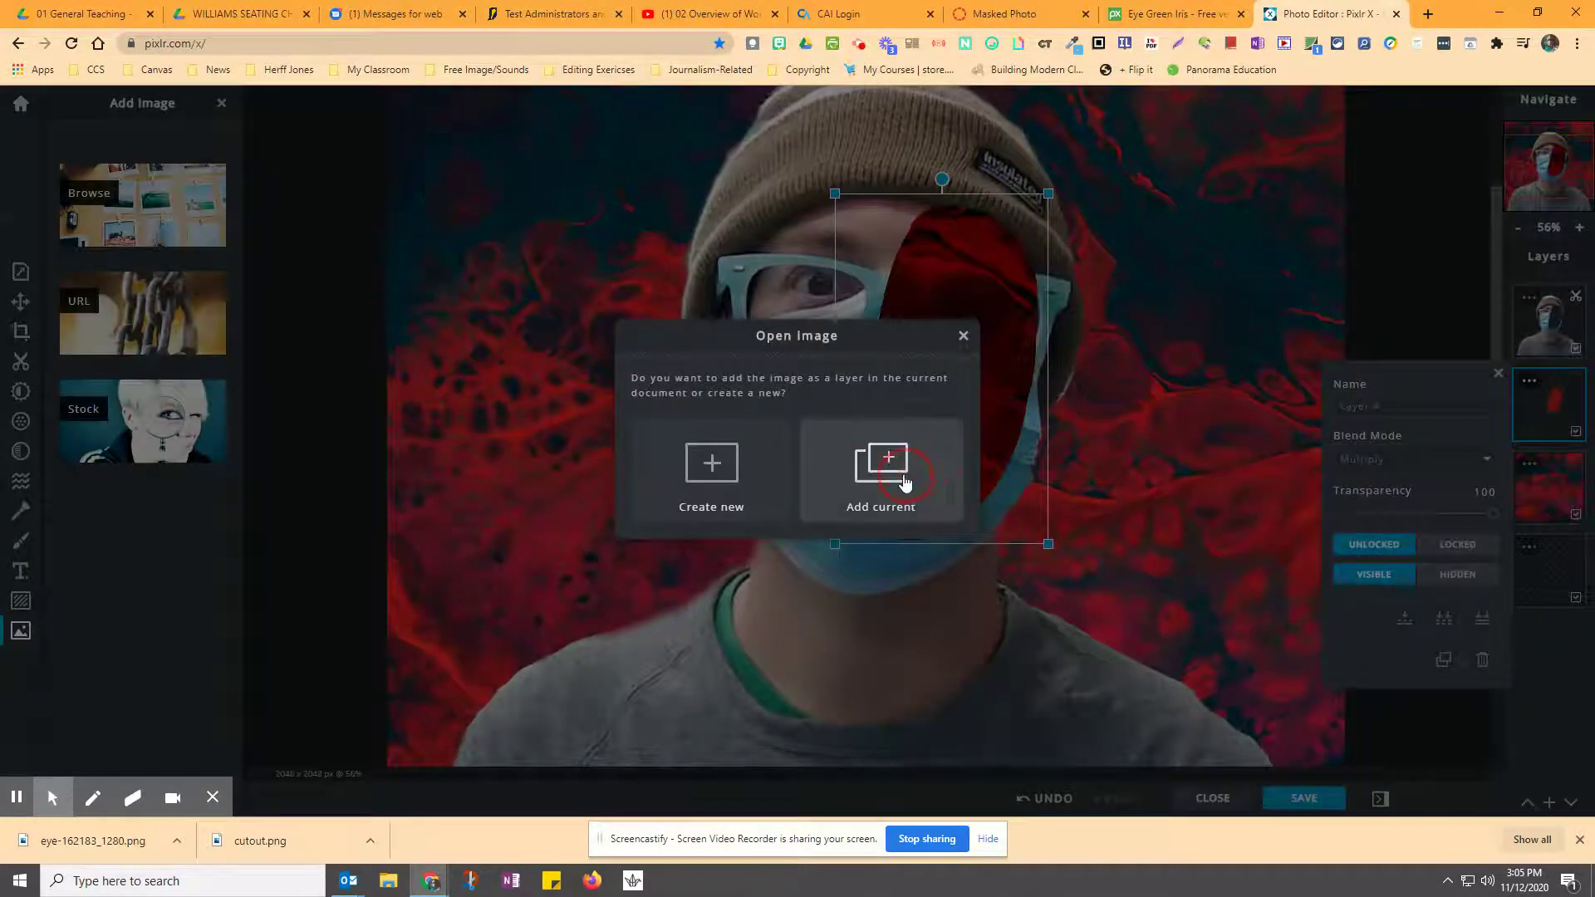
left_click(725, 492)
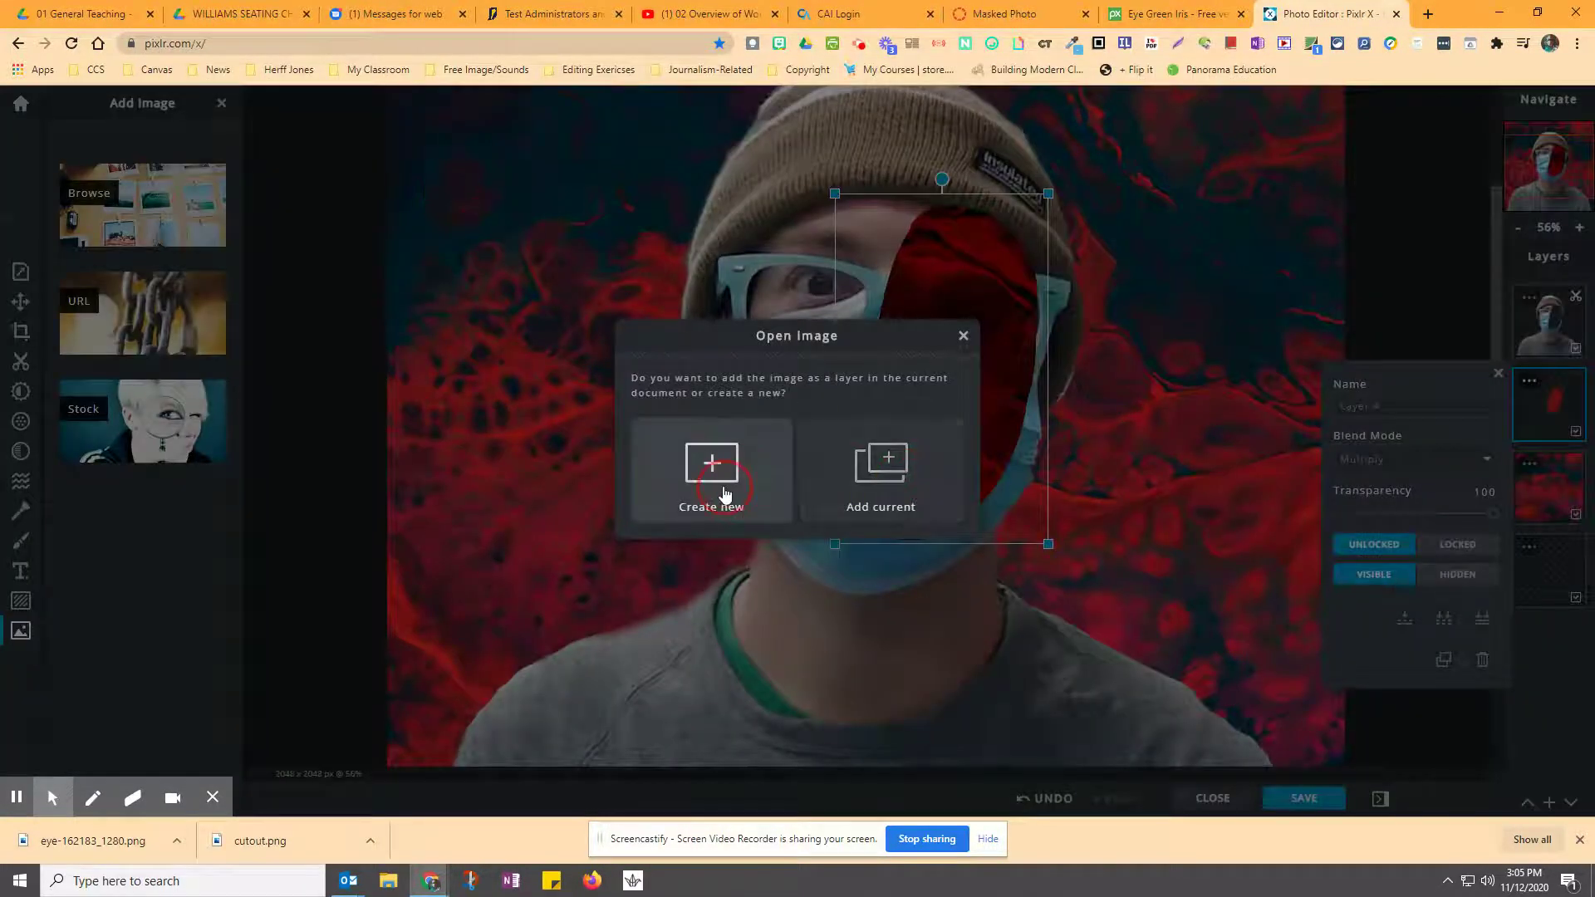
left_click(843, 472)
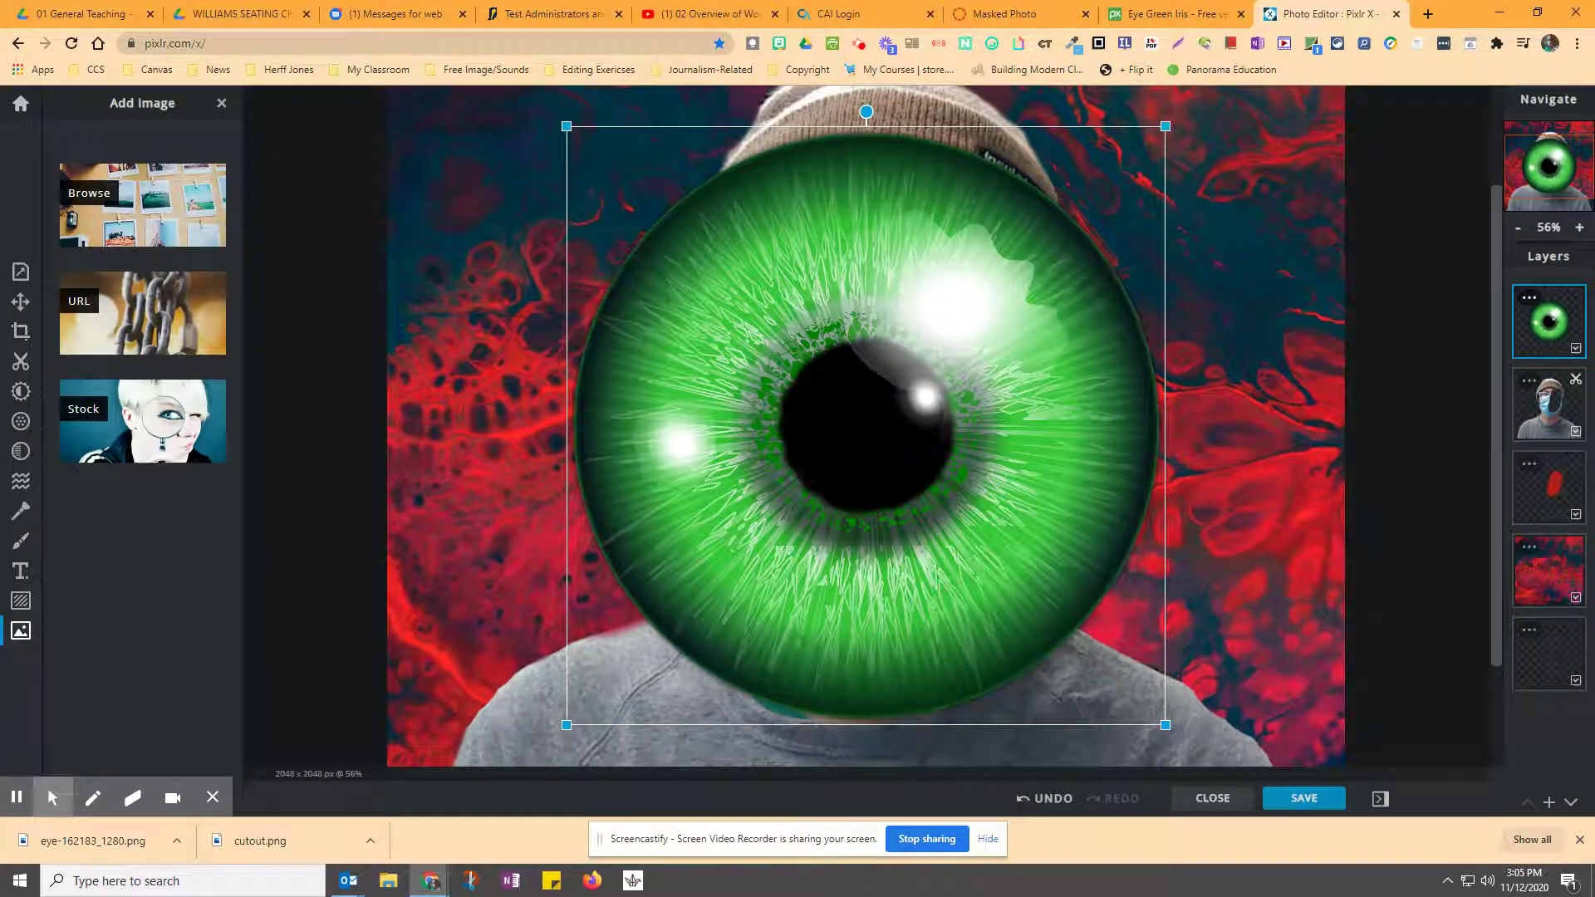
left_click_drag(1166, 126, 979, 267)
Move the eye layer beneath the person layer and set its blend mode to Screen
left_click_drag(1539, 326, 1550, 400)
left_click(1529, 380)
left_click(1396, 459)
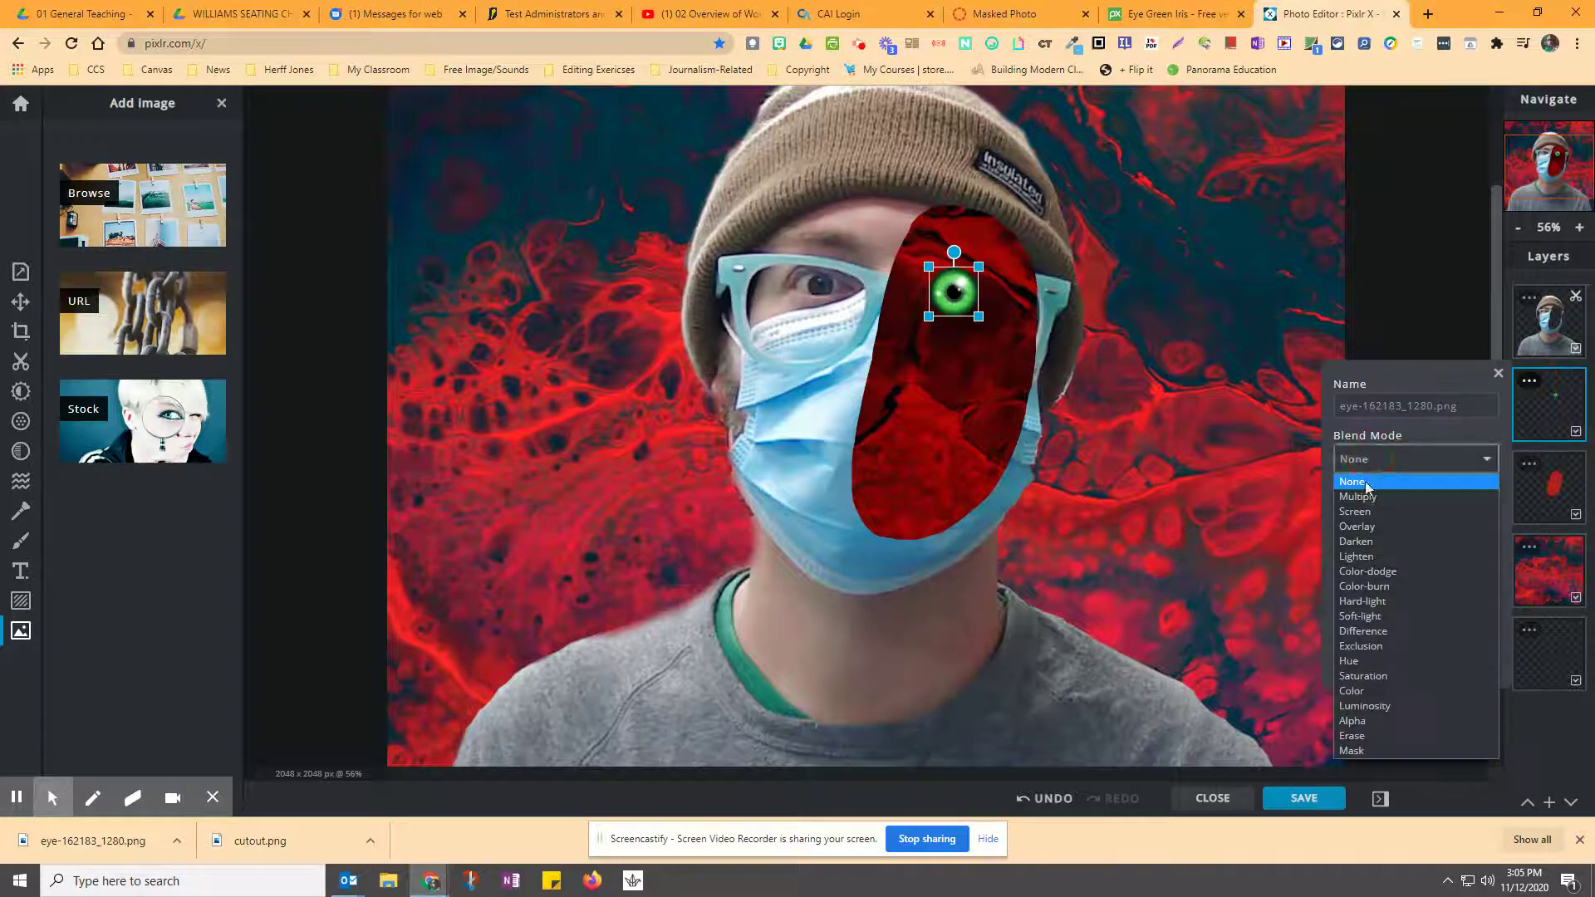
left_click(1363, 509)
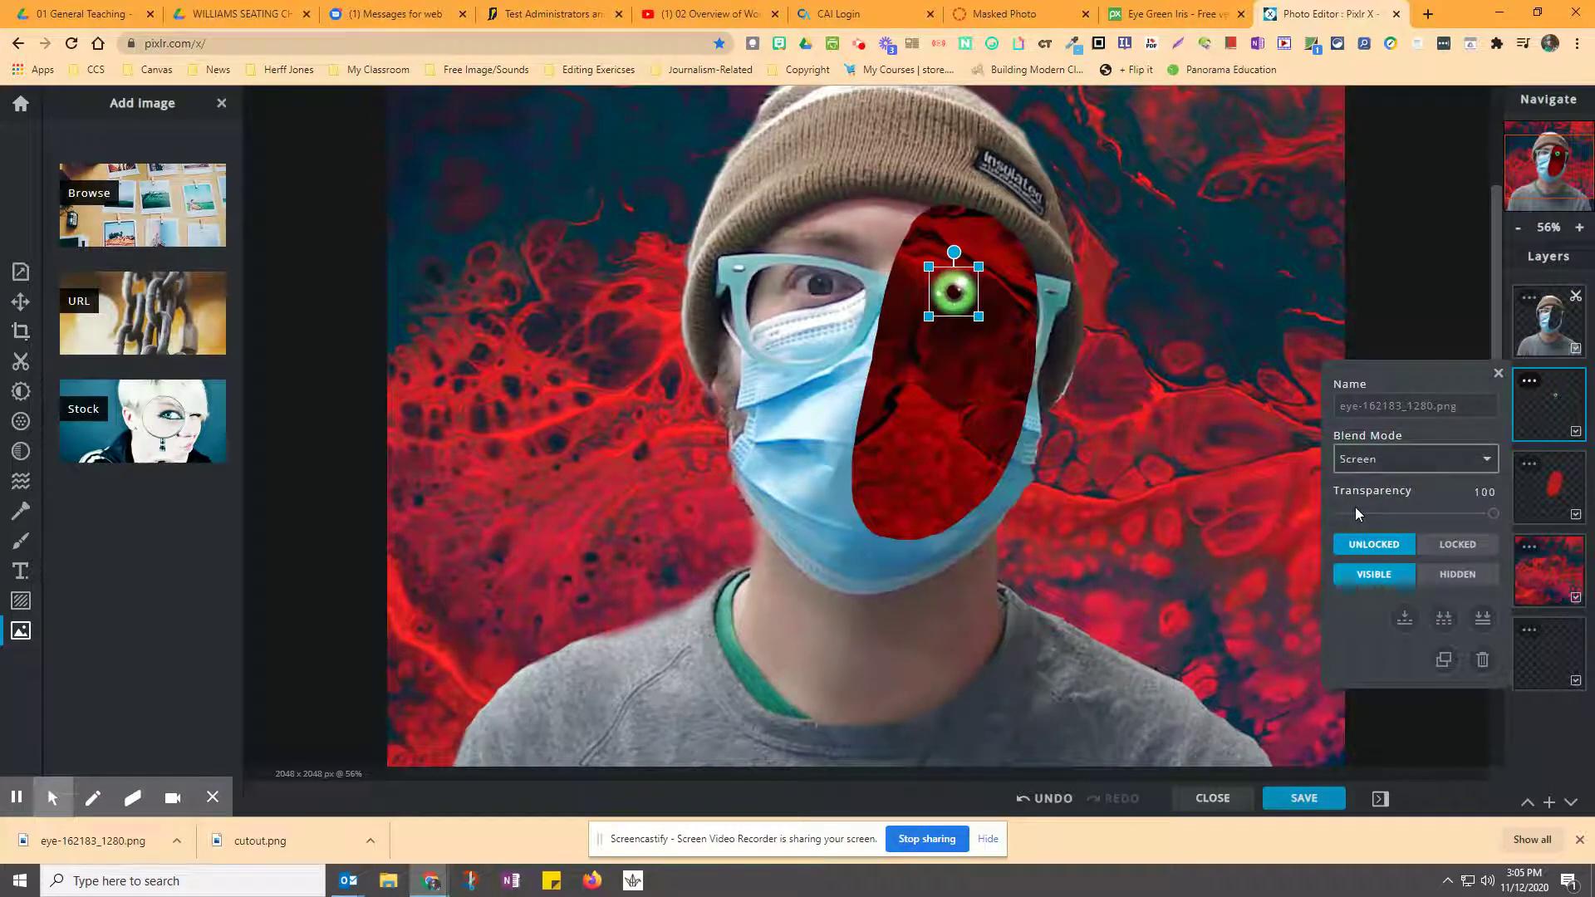
left_click(637, 427)
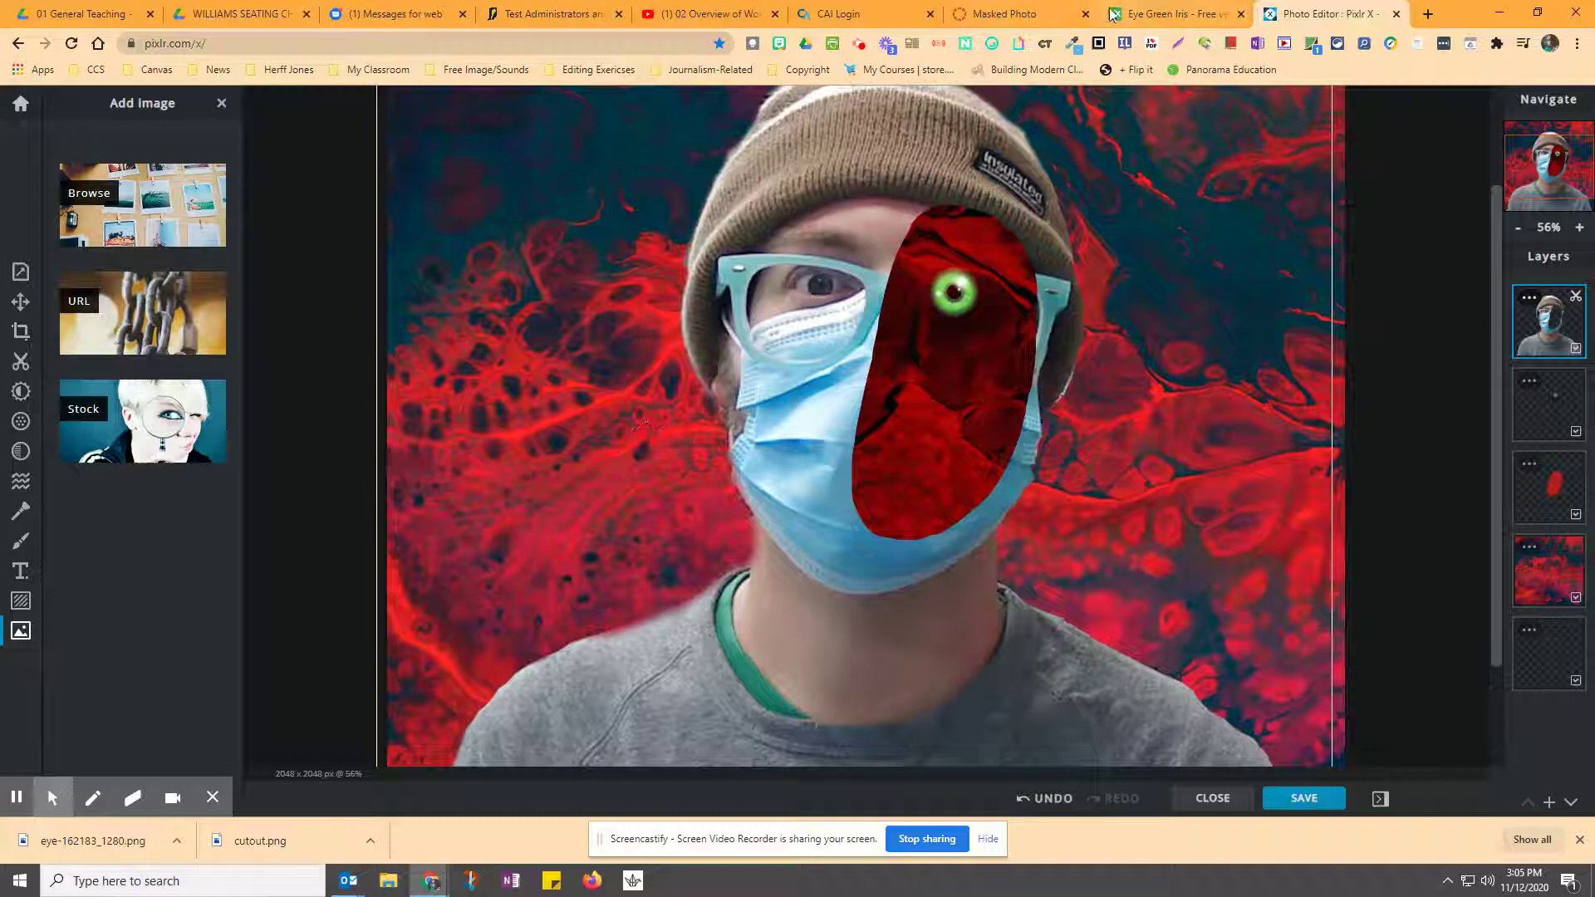
left_click(1180, 14)
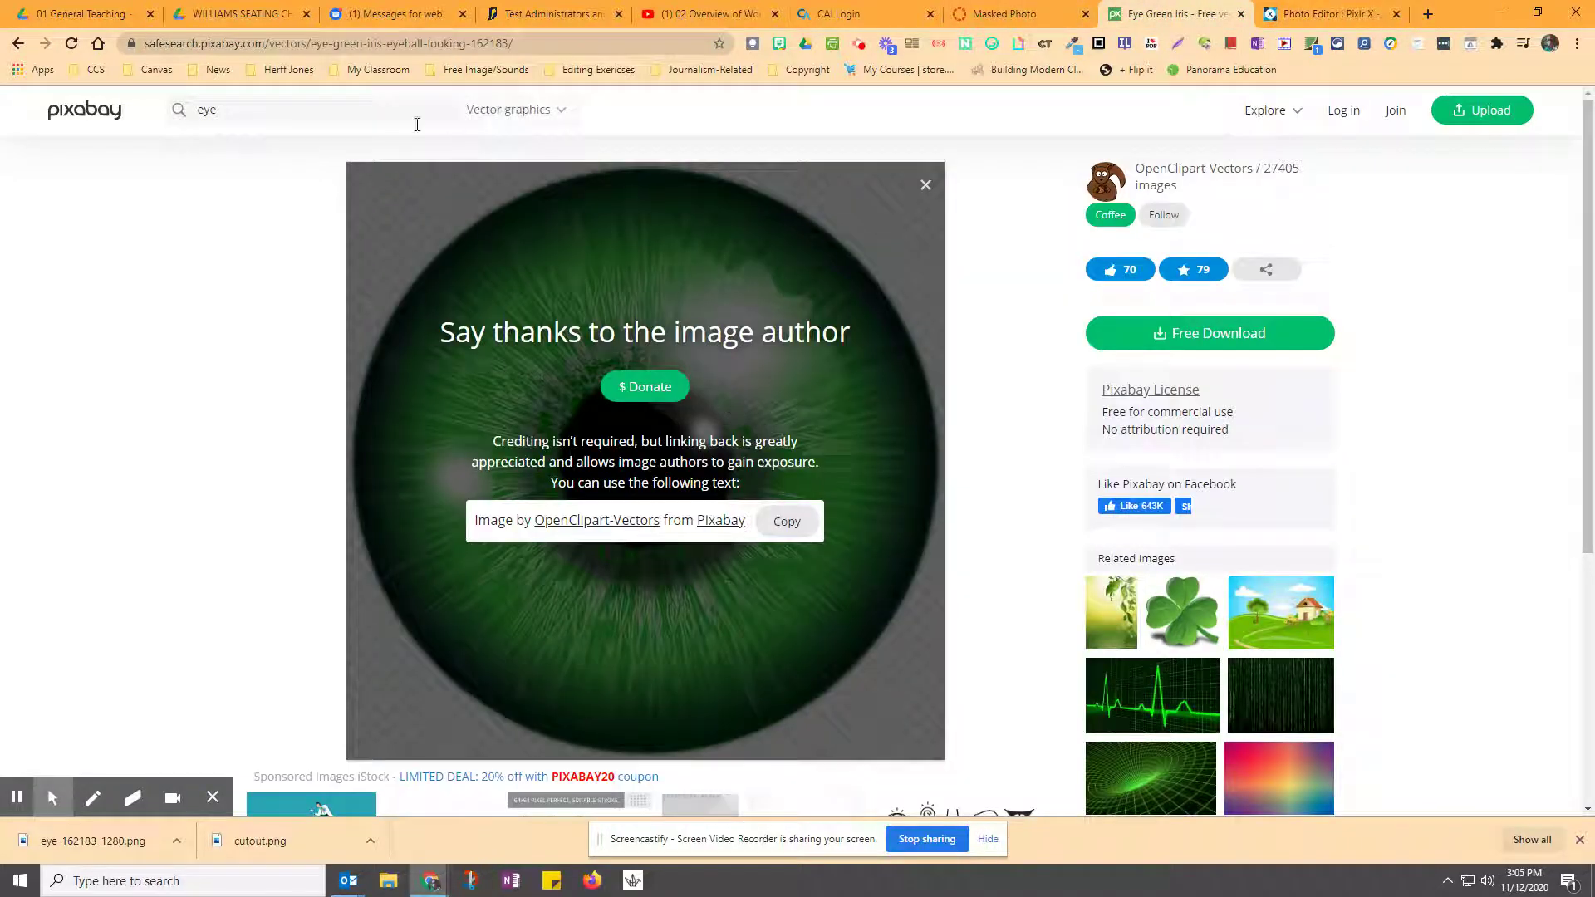
left_click(1293, 7)
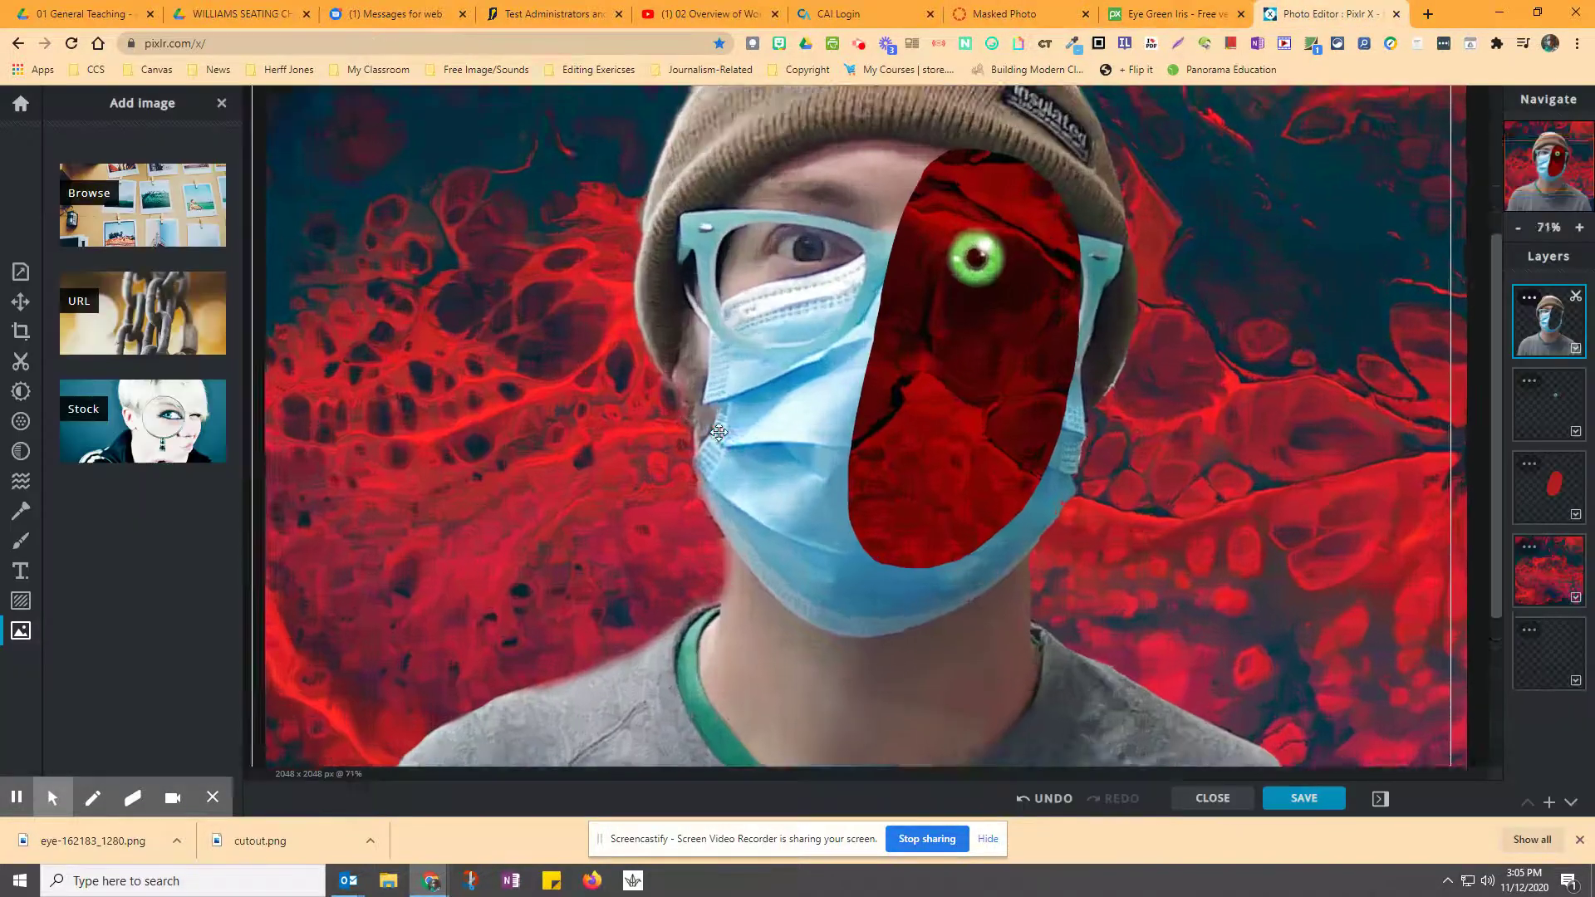
left_click(500, 373)
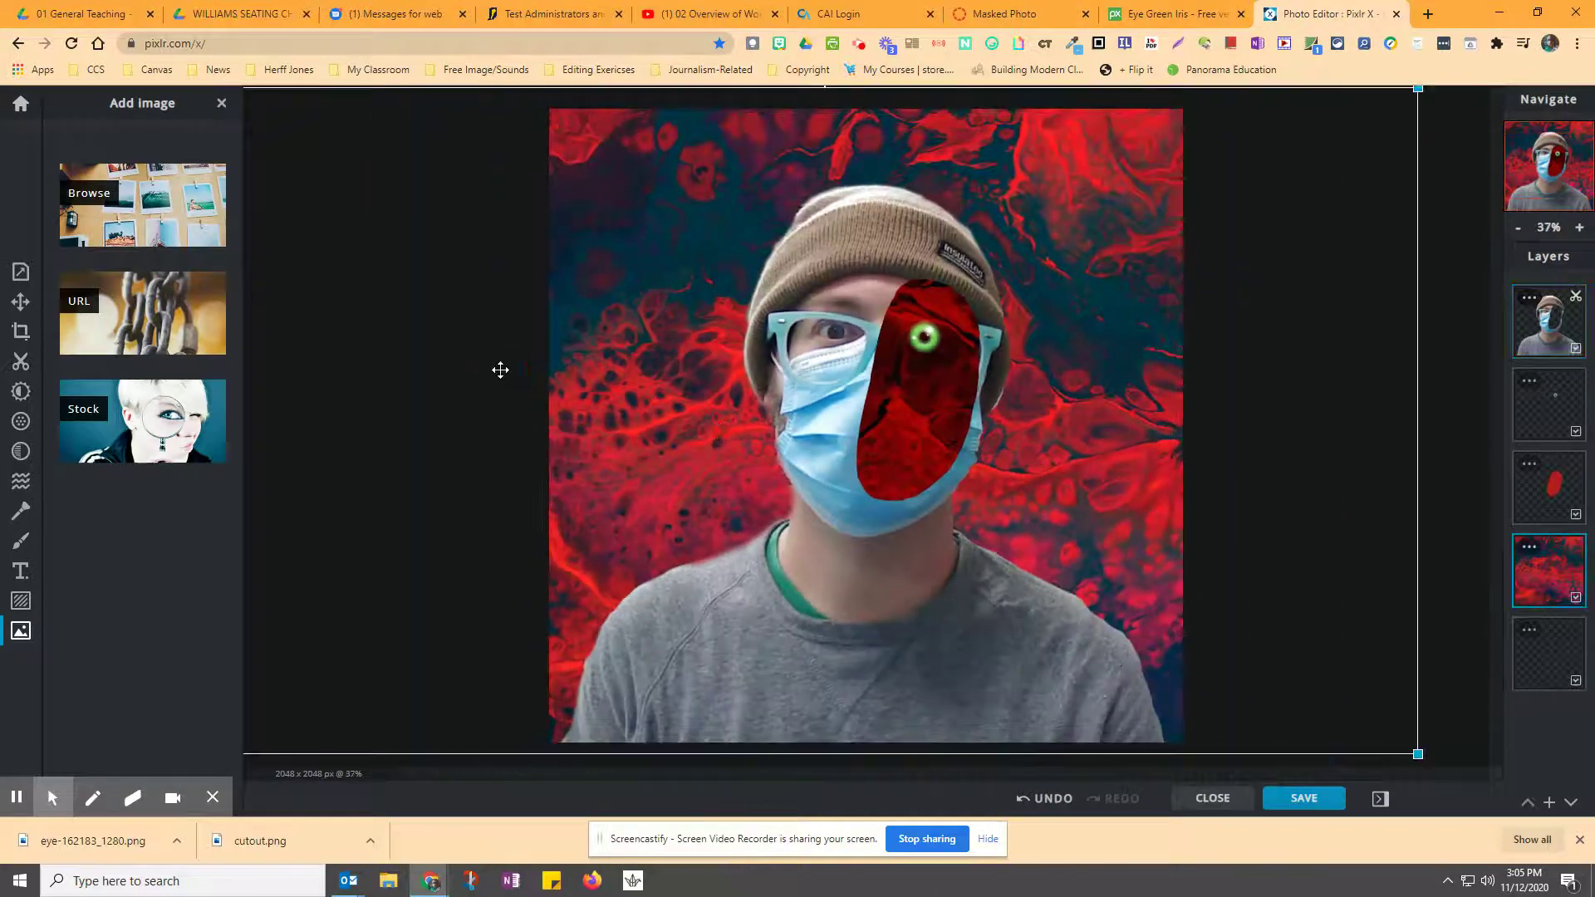
Set up a white Draw brush at 26px on a new empty layer
left_click(26, 551)
left_click(75, 567)
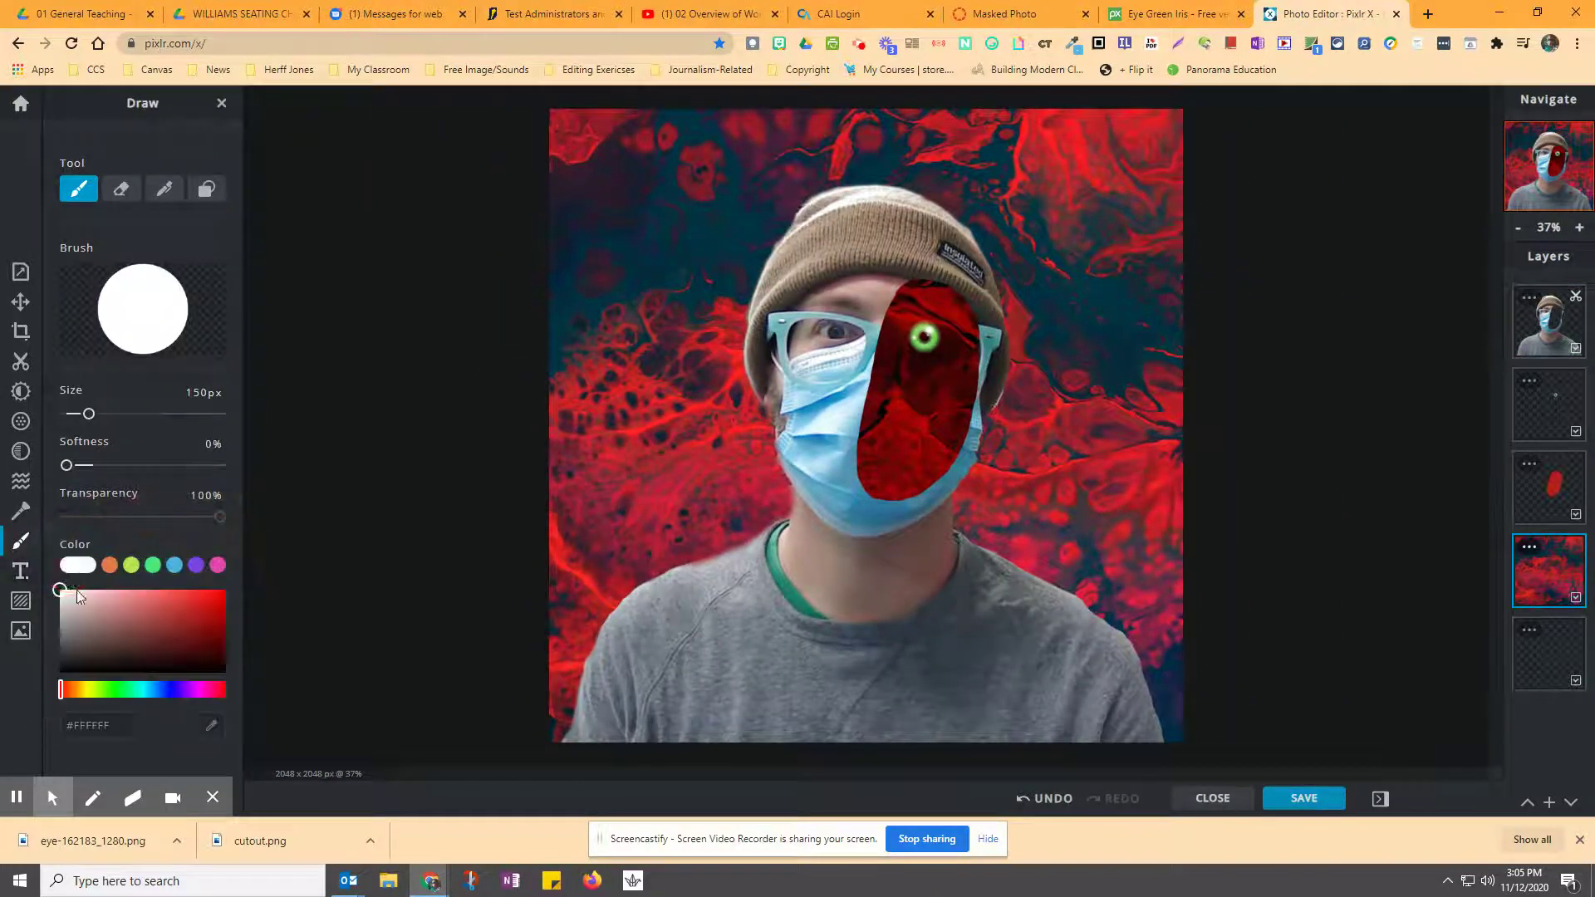
left_click_drag(92, 420, 70, 422)
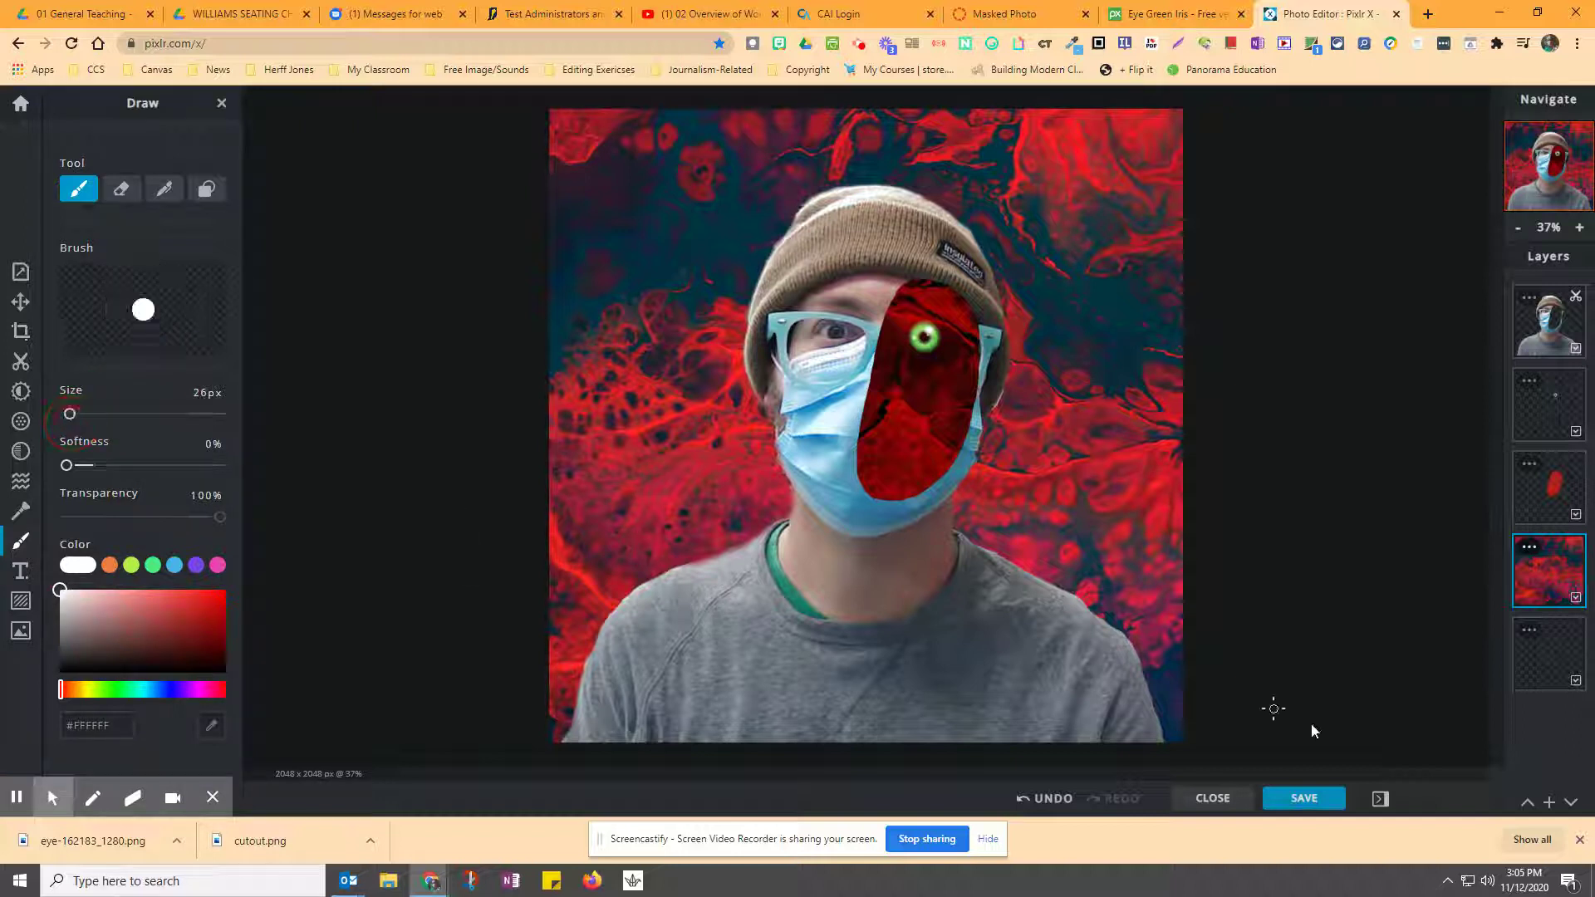
left_click(1551, 804)
left_click(646, 465)
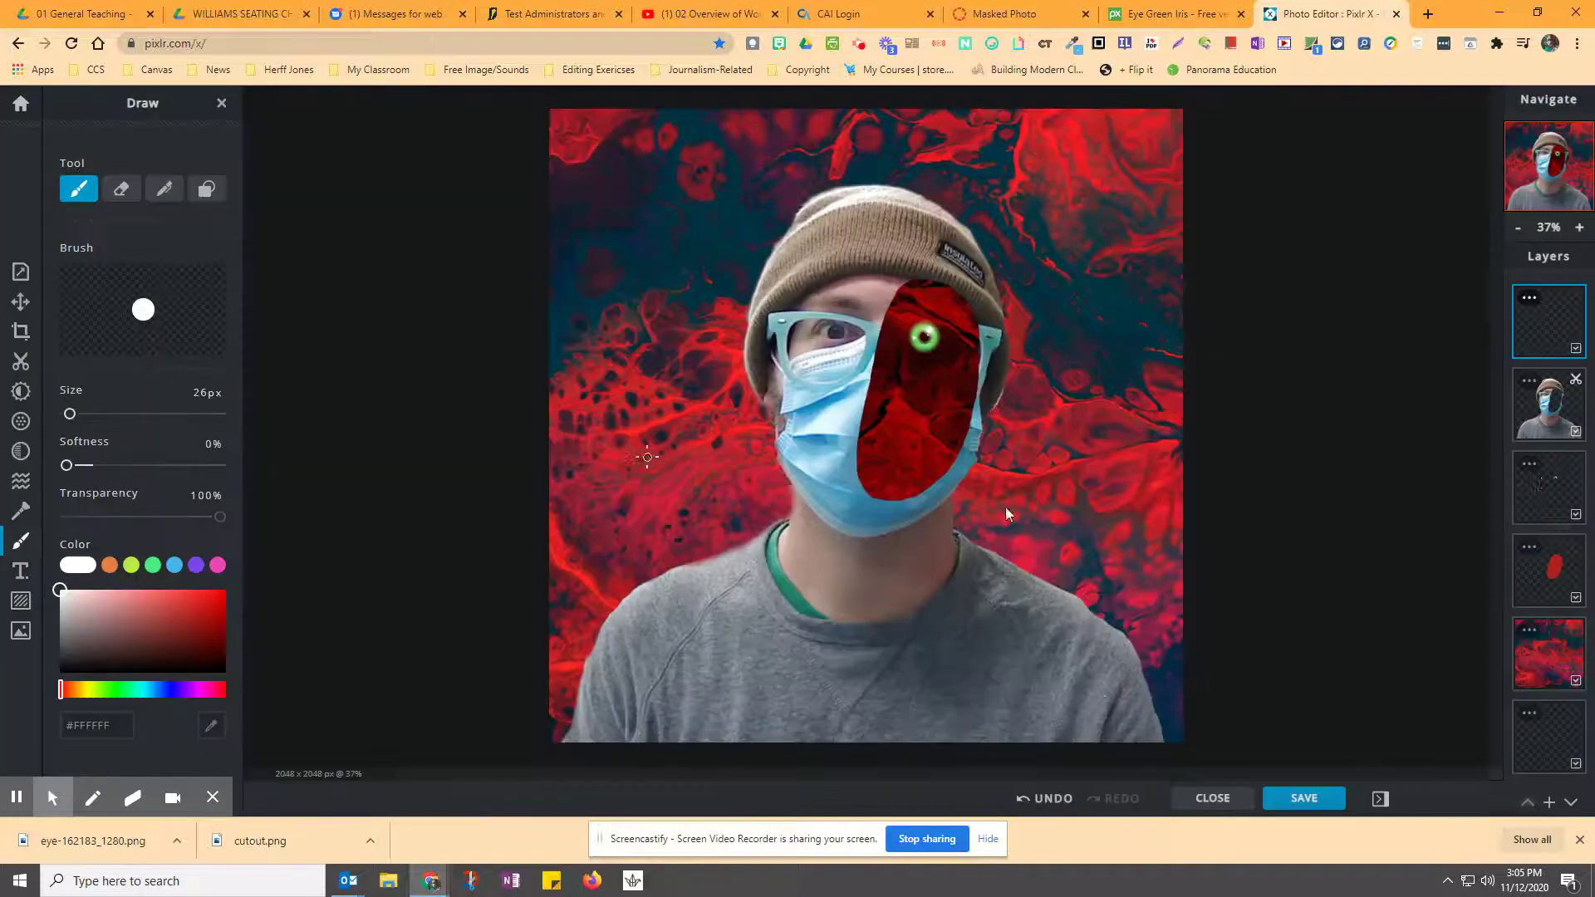
Paint a white squiggle from the beanie down the mask, plus dashes left of the head
left_click_drag(808, 275, 871, 281)
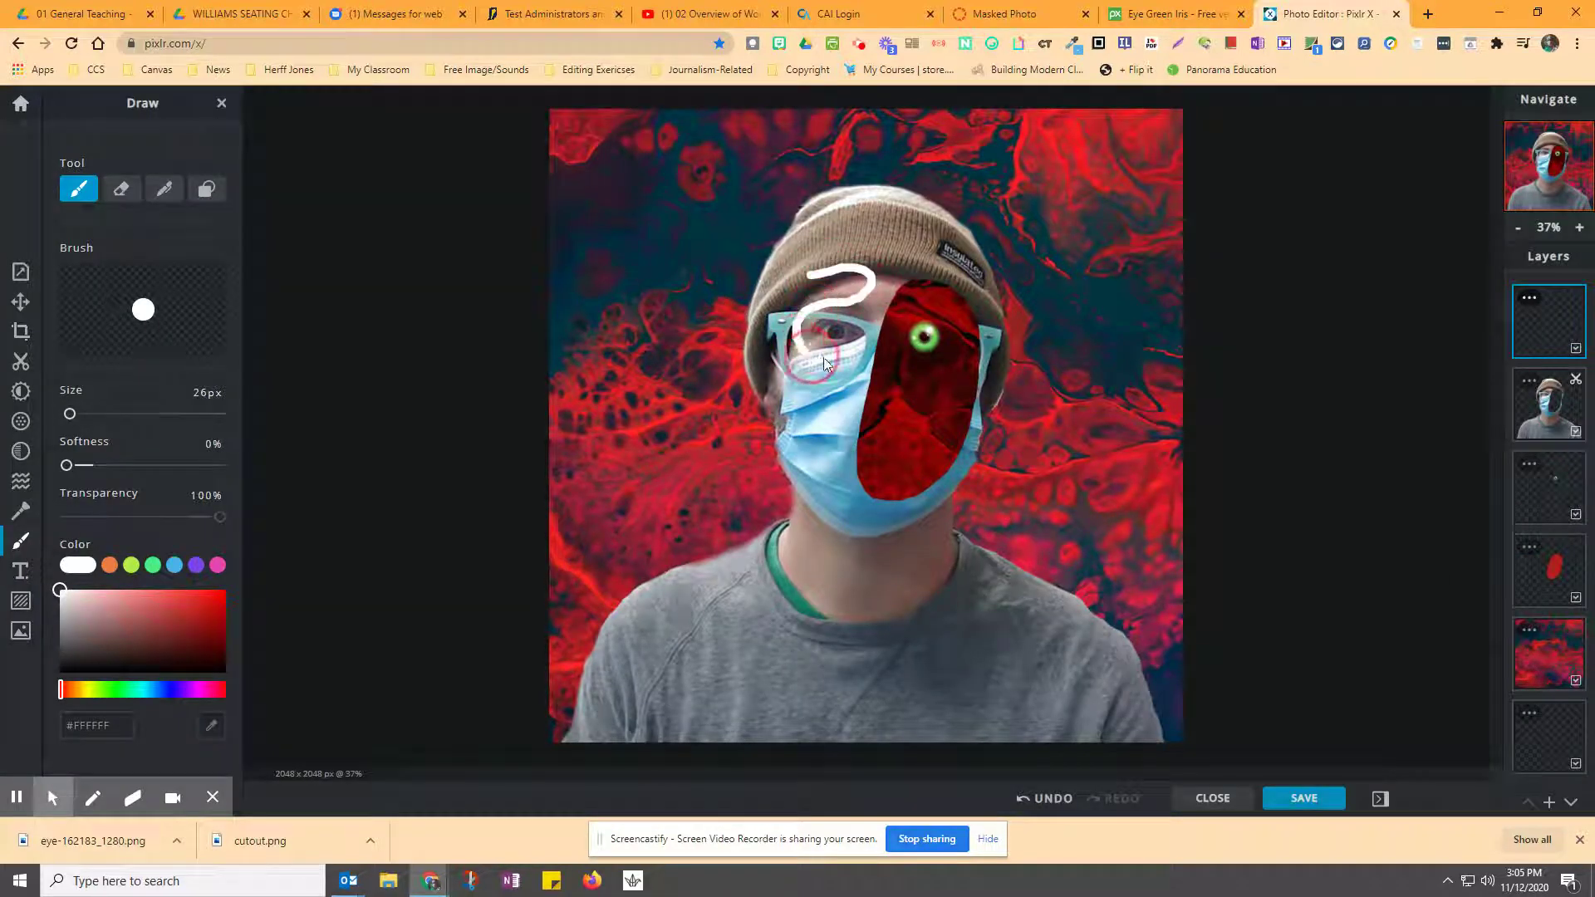
mouse_move(825, 363)
left_mouse_down()
mouse_move(867, 383)
mouse_move(787, 394)
mouse_move(783, 414)
mouse_move(850, 435)
mouse_move(797, 440)
mouse_move(800, 457)
mouse_move(841, 461)
mouse_move(828, 485)
mouse_move(806, 480)
mouse_move(811, 501)
mouse_move(884, 529)
mouse_move(937, 502)
left_mouse_up()
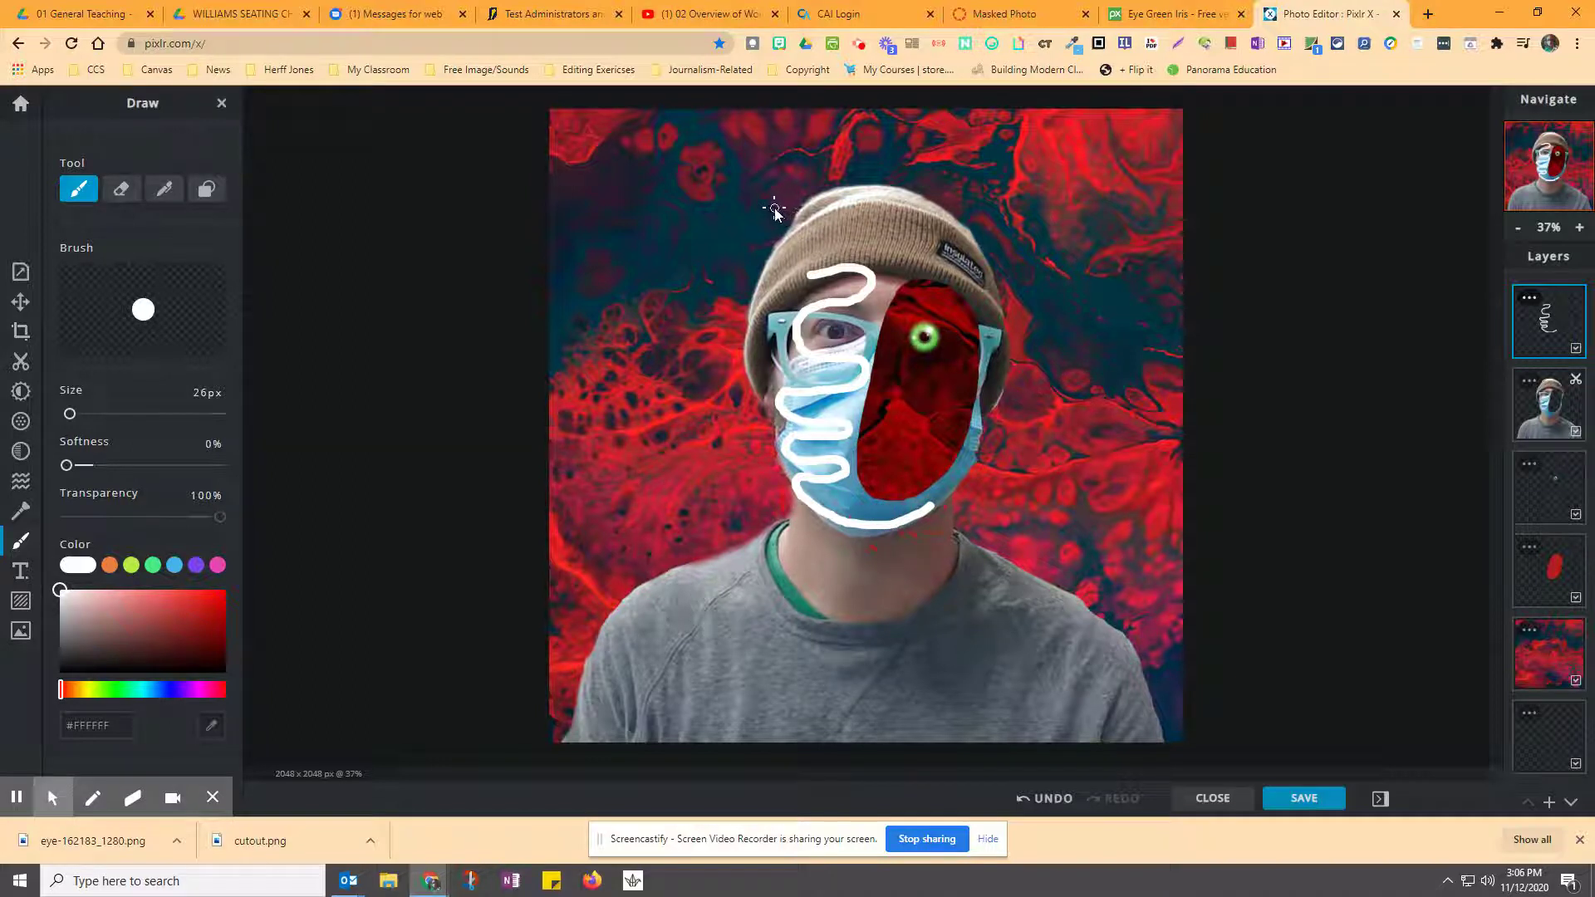
mouse_move(763, 189)
left_mouse_down()
mouse_move(730, 267)
mouse_move(695, 250)
left_mouse_up()
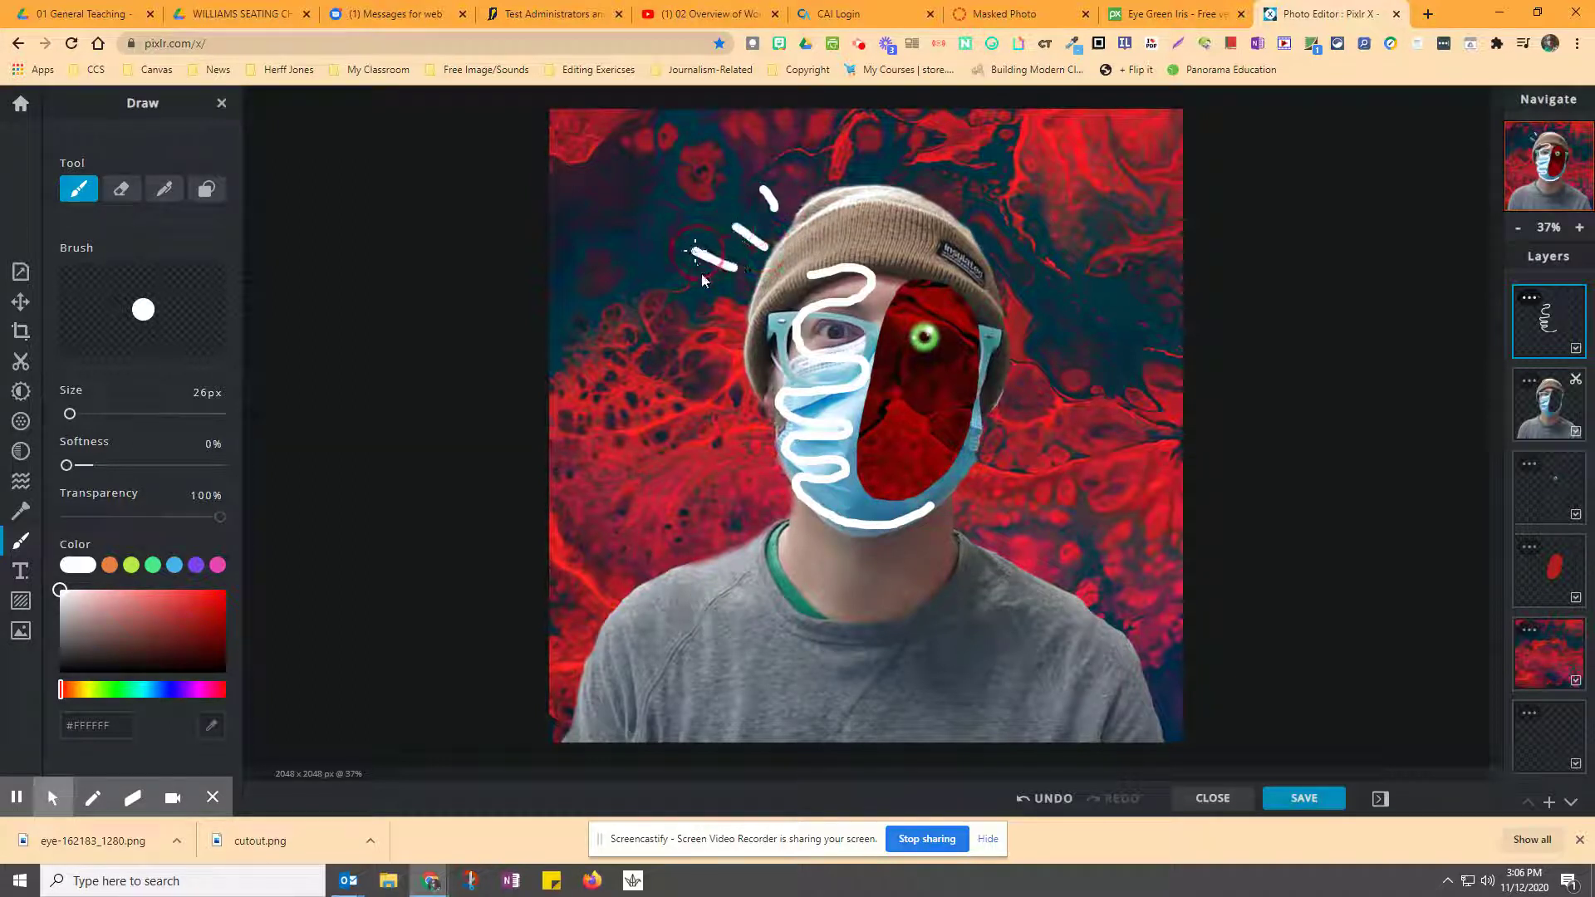
left_click_drag(732, 305, 700, 297)
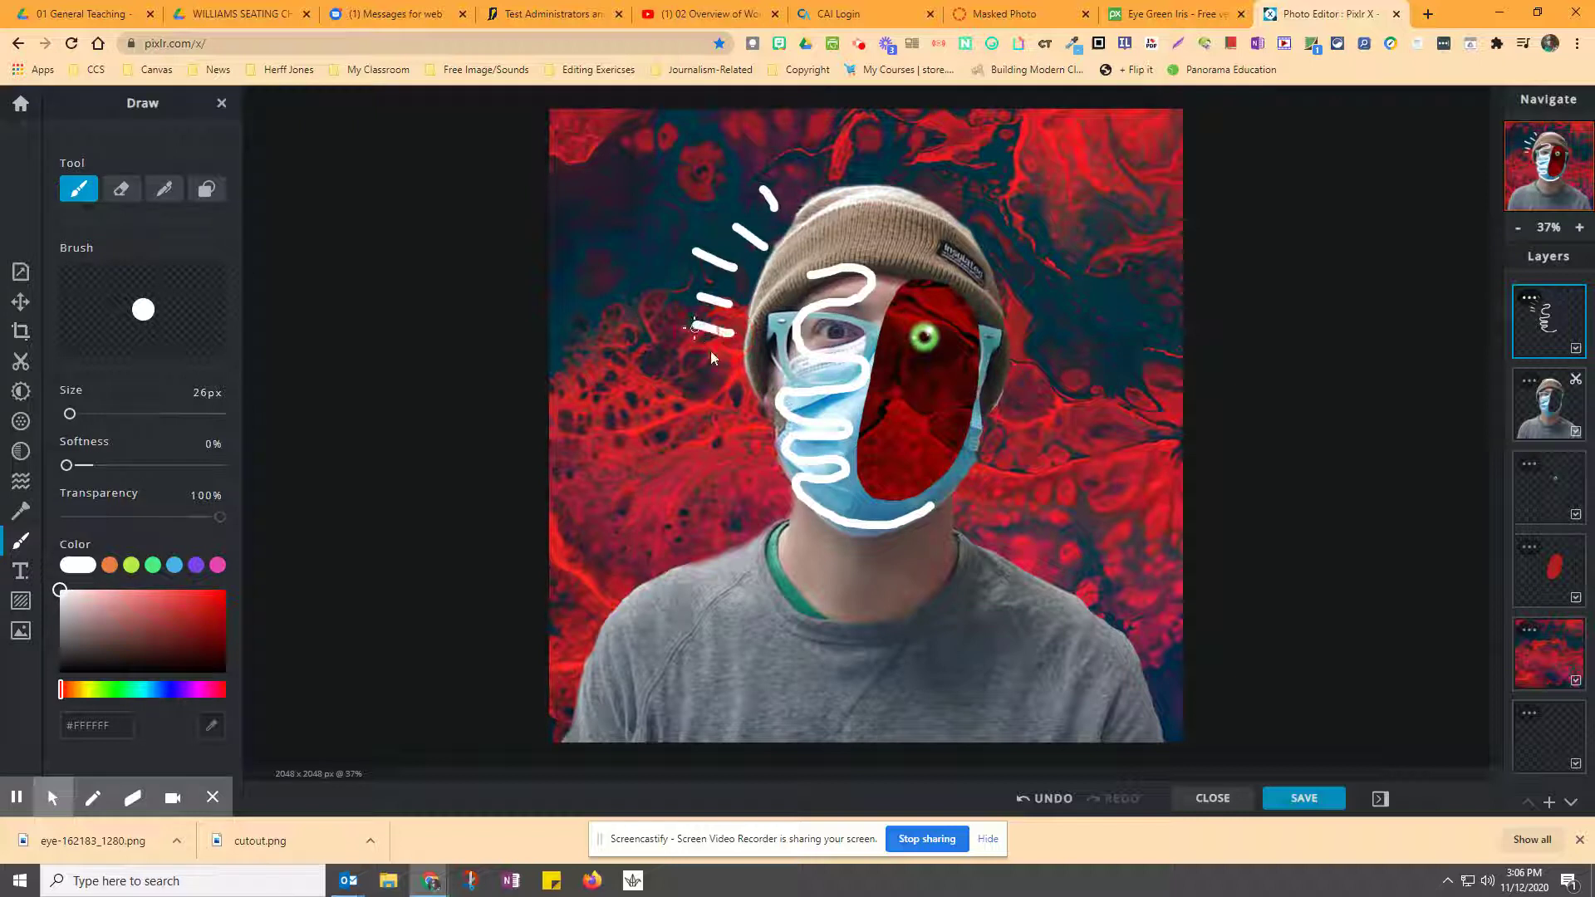
mouse_move(735, 359)
left_mouse_down()
mouse_move(692, 361)
mouse_move(705, 405)
left_mouse_up()
left_click_drag(746, 507, 712, 491)
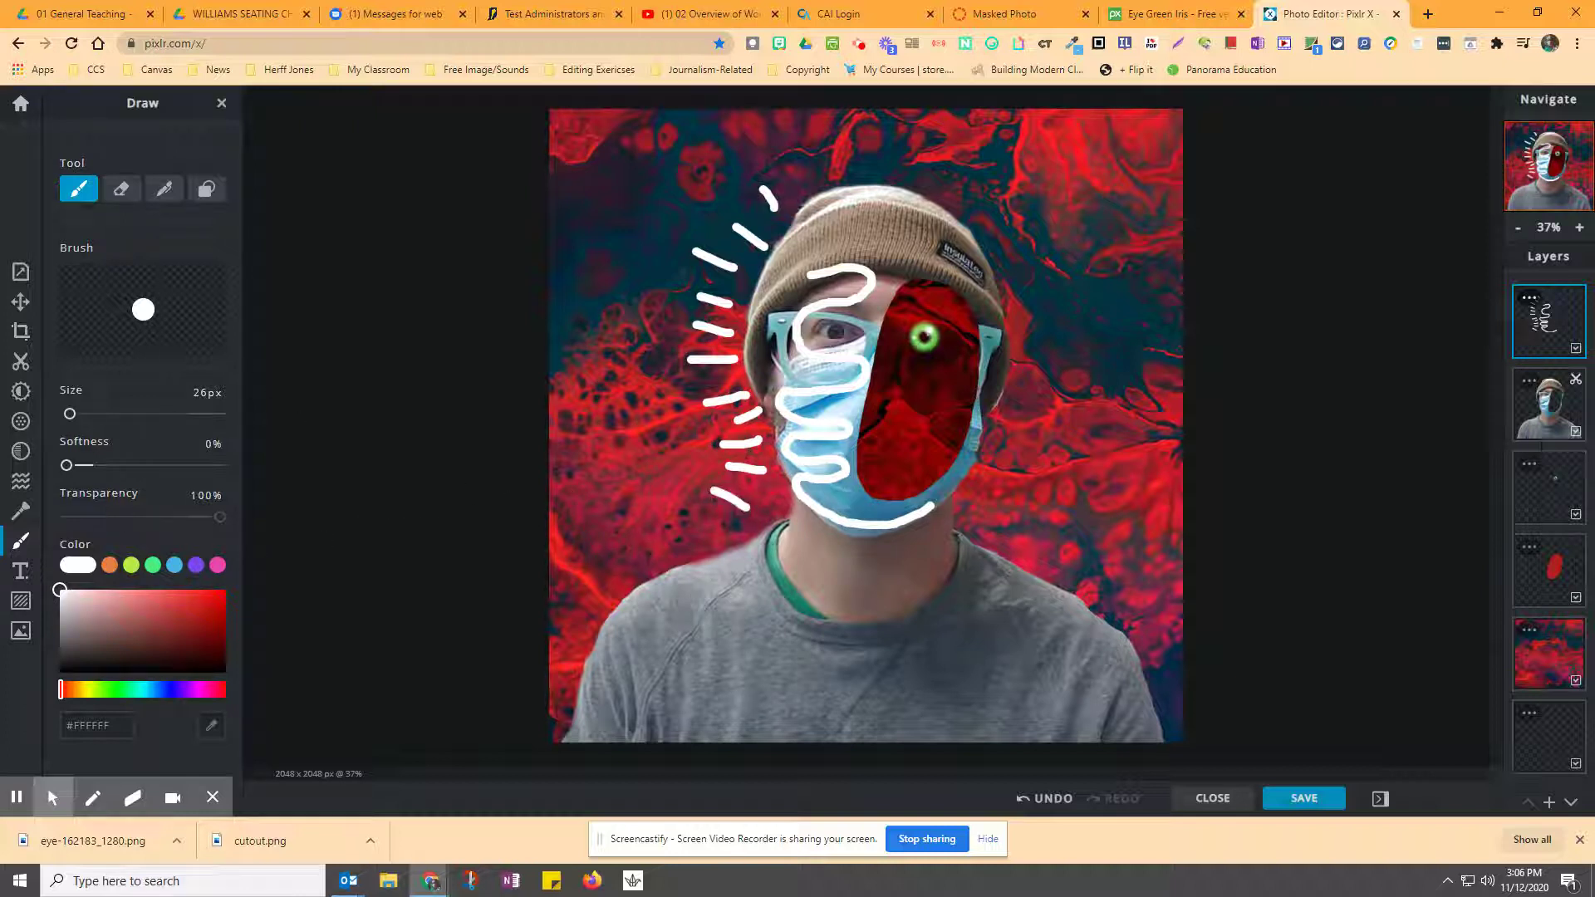
Set the portrait layer's Hue to 142 and raise its Temperature to about 12
left_click(1539, 405)
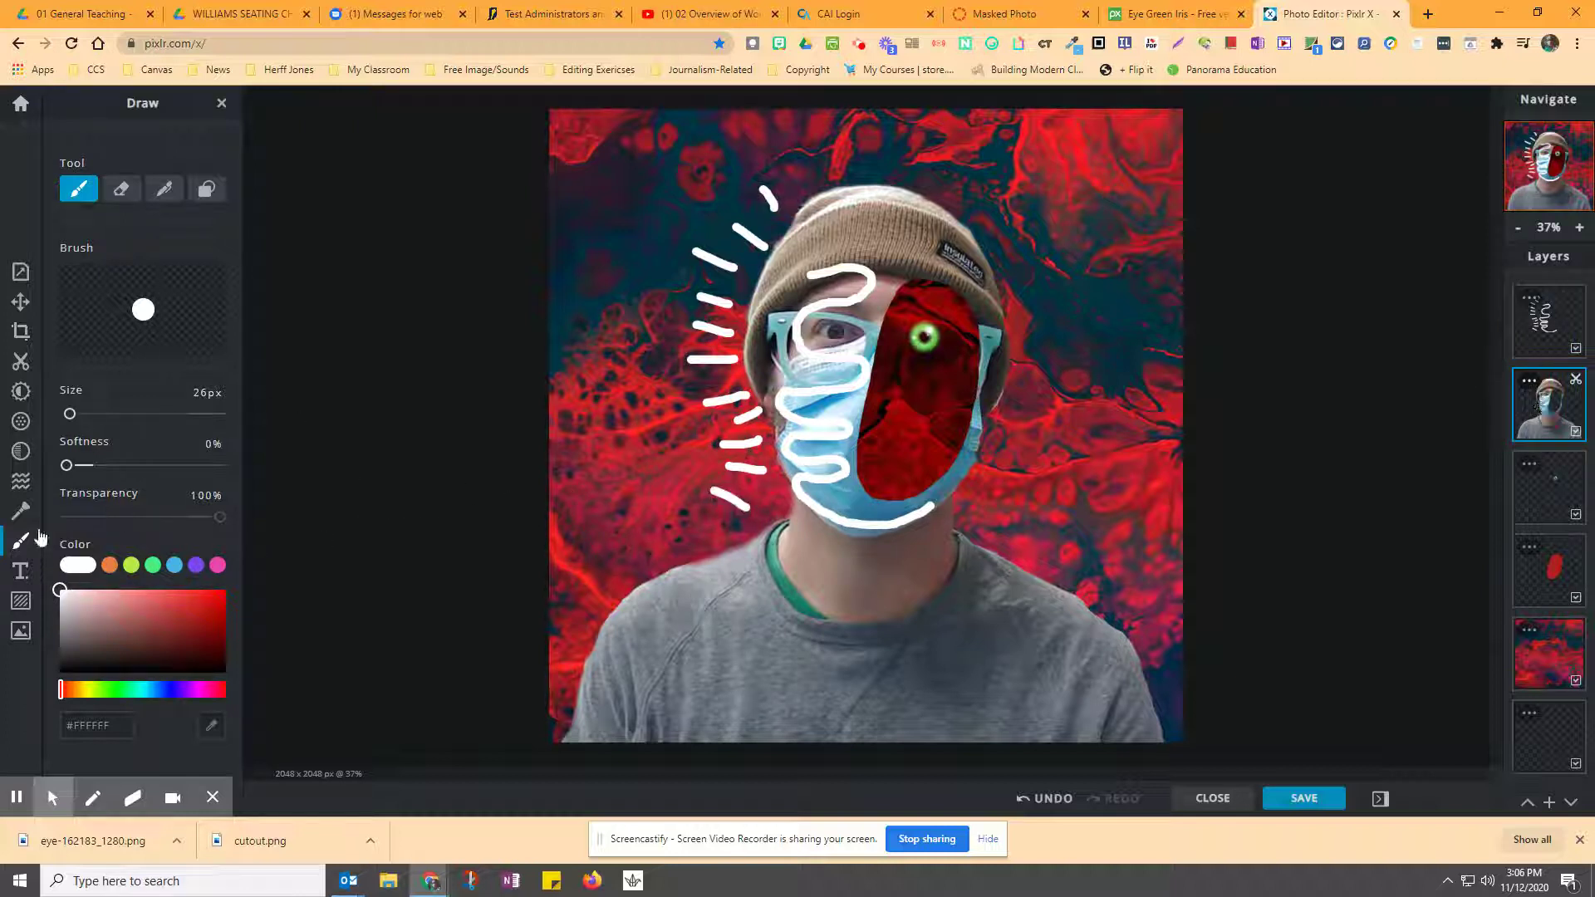
left_click(21, 452)
left_click(19, 424)
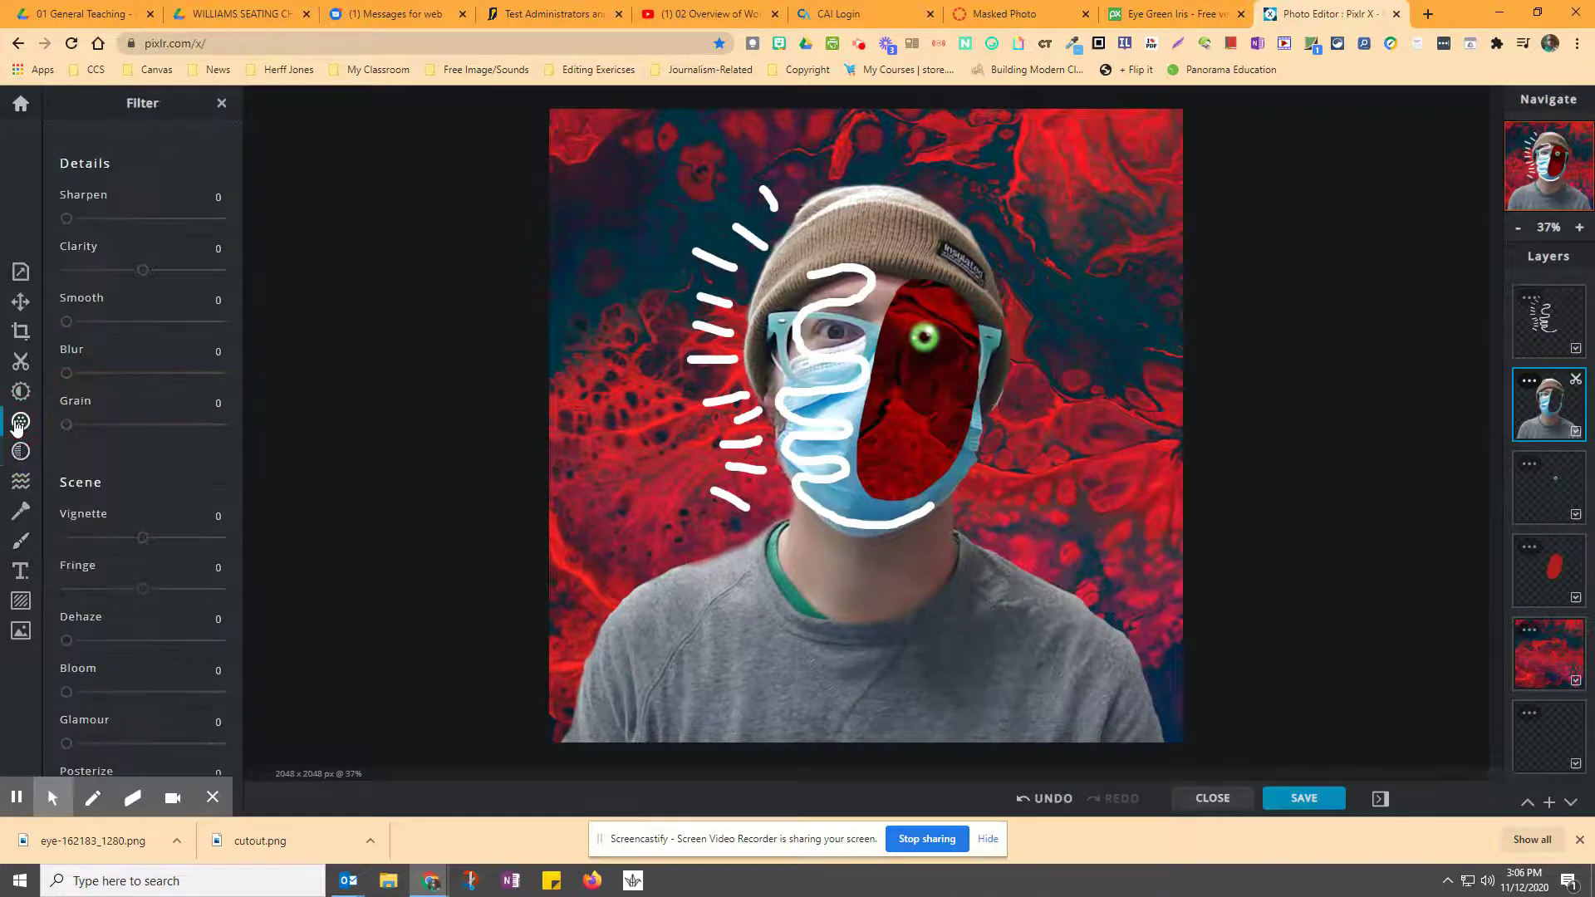
left_click(21, 391)
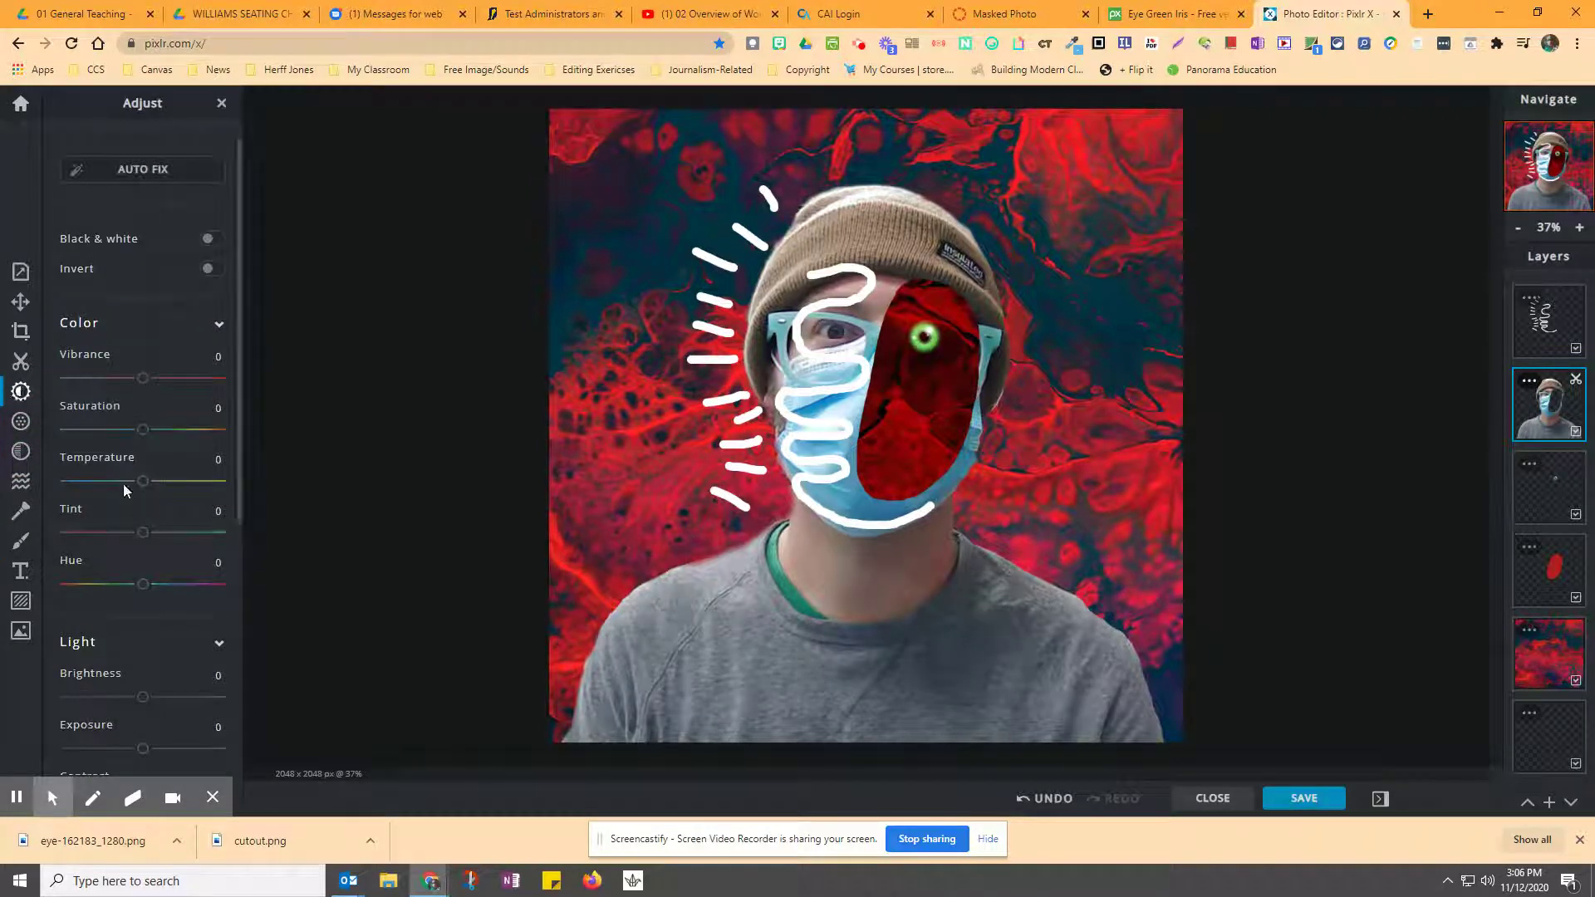
left_click(141, 585)
left_click_drag(204, 598, 204, 600)
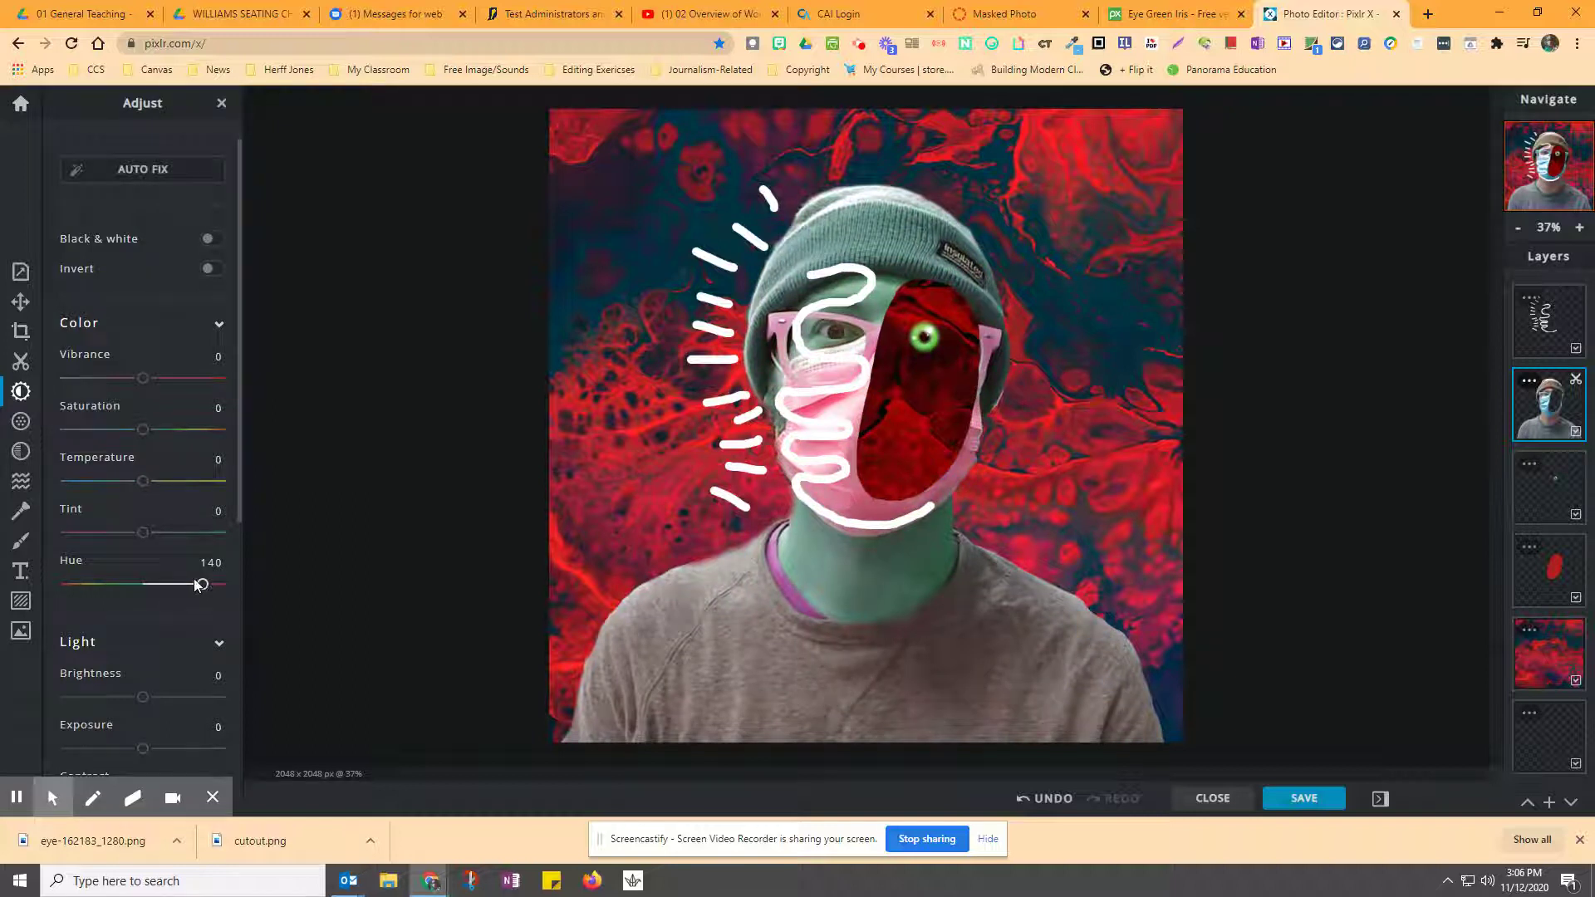
left_click(205, 591)
mouse_move(146, 488)
left_mouse_down()
mouse_move(91, 491)
mouse_move(154, 492)
left_mouse_up()
Apply the Pixelate filter at 48 to the portrait layer
left_click(20, 422)
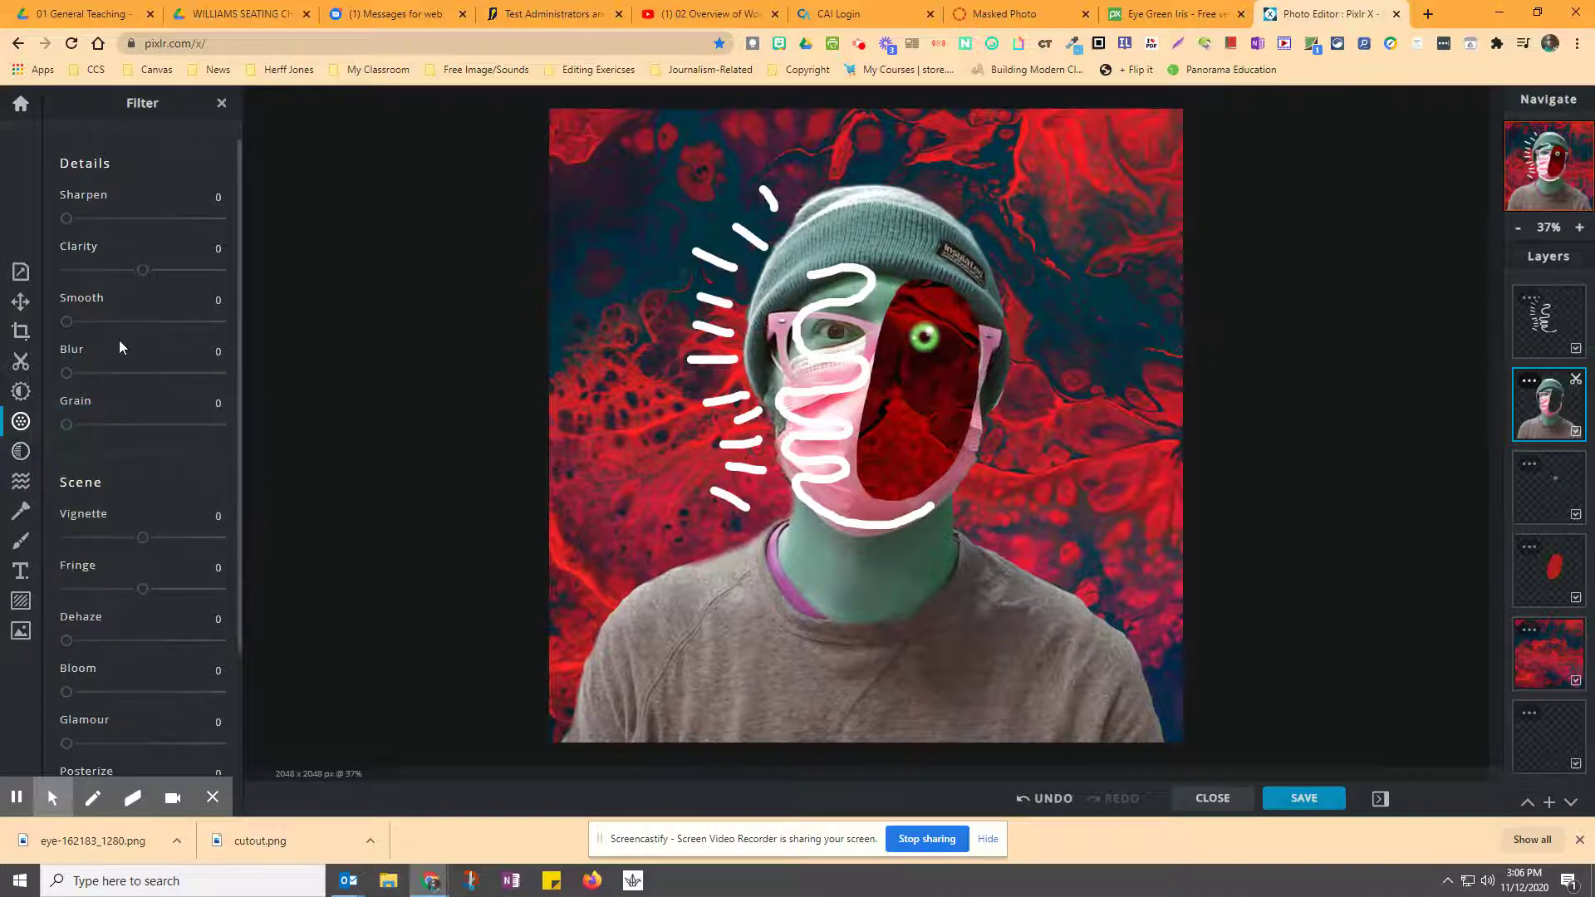
scroll(117, 398, "down", 2)
scroll(117, 405, "down", 1)
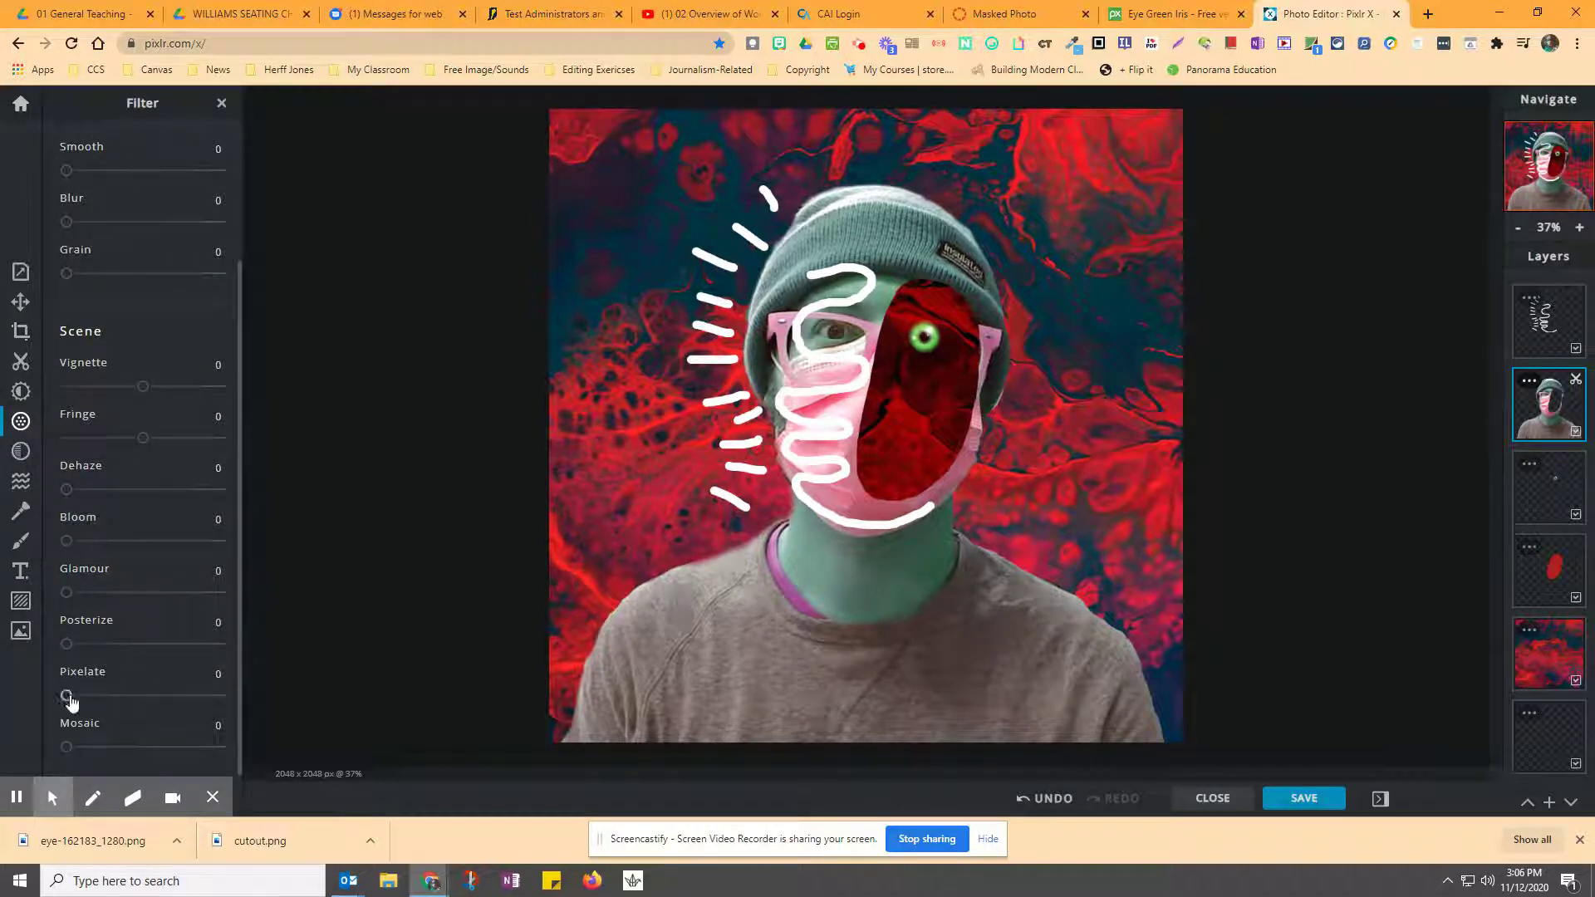
left_click_drag(67, 697, 119, 700)
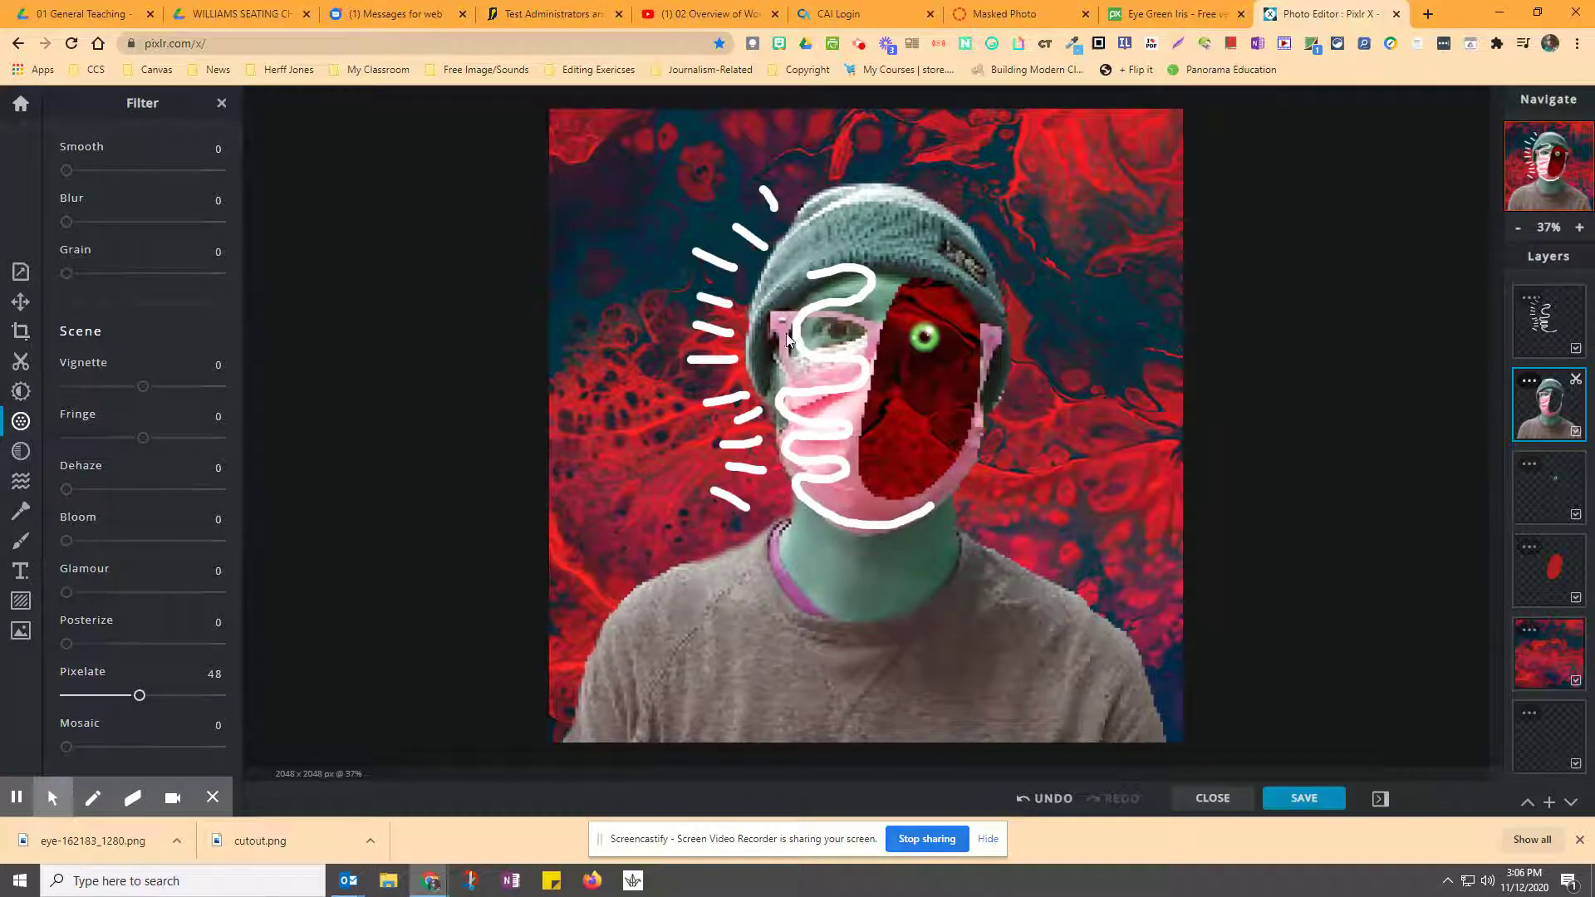
Try a Glamour effect at 51, then leave Glamour at 0
left_click(73, 592)
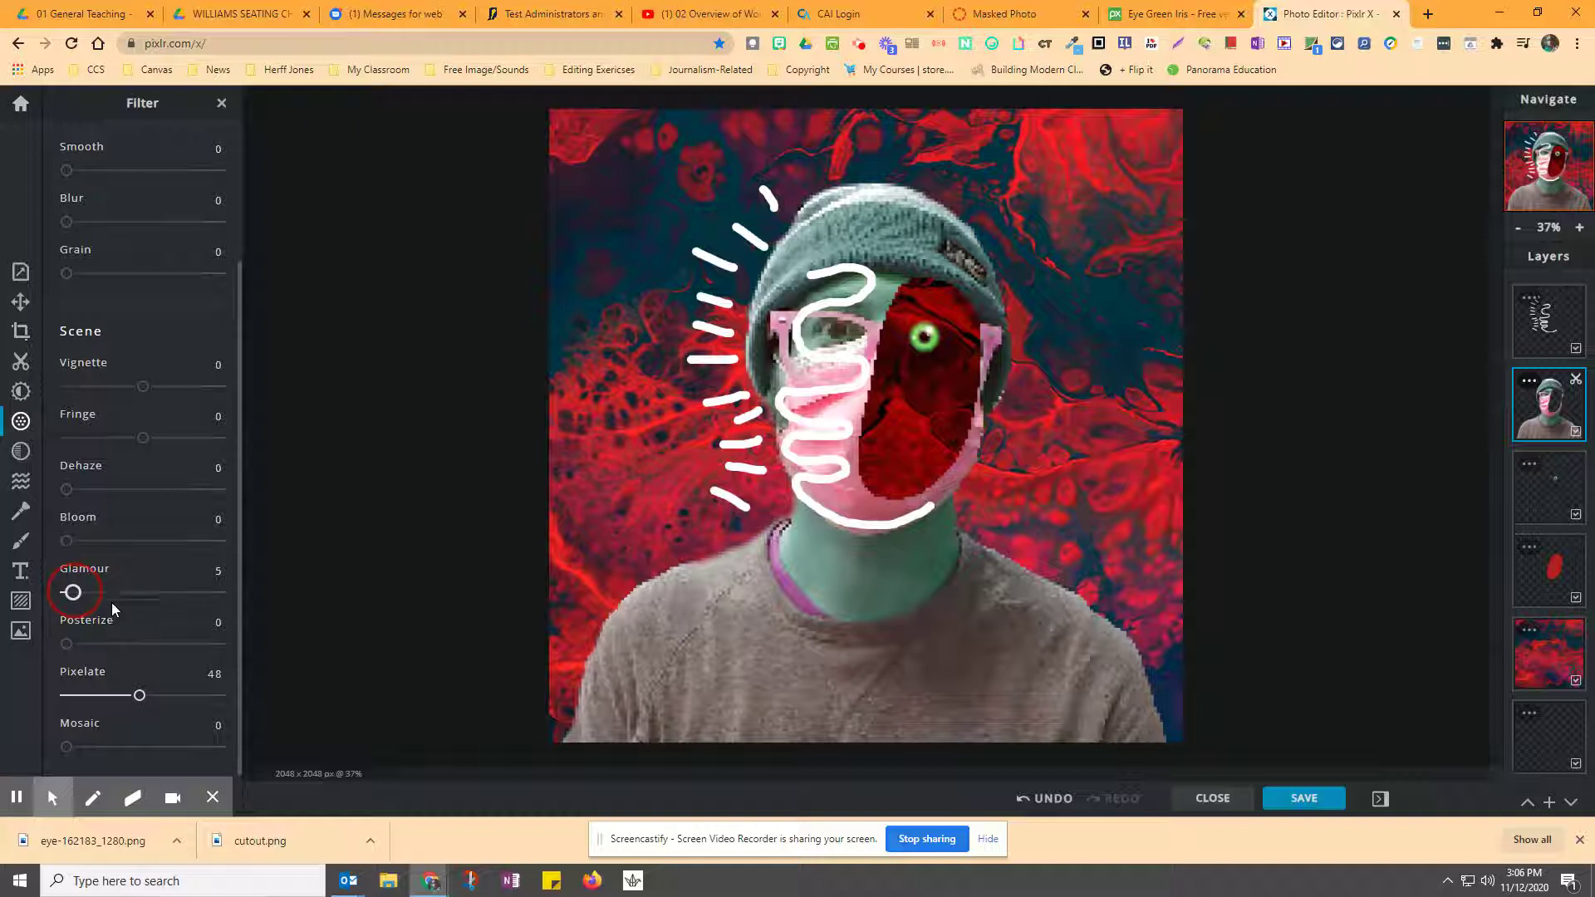
left_click(144, 593)
scroll(325, 651, "down", 2)
scroll(162, 670, "up", 1)
scroll(332, 656, "down", 1)
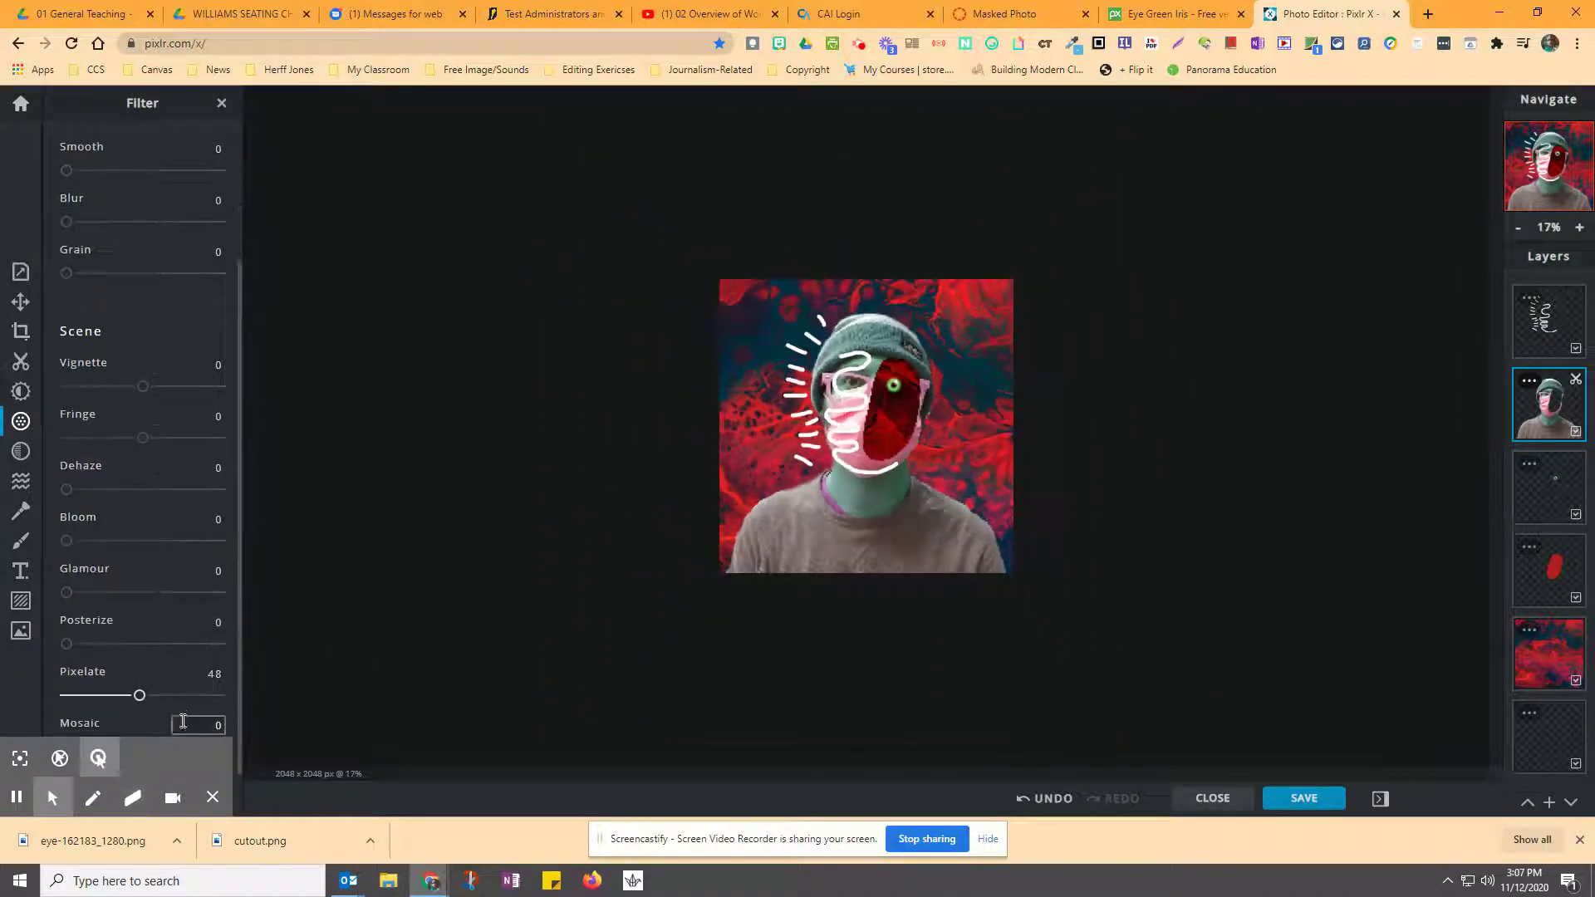
scroll(179, 714, "down", 1)
scroll(536, 597, "up", 3)
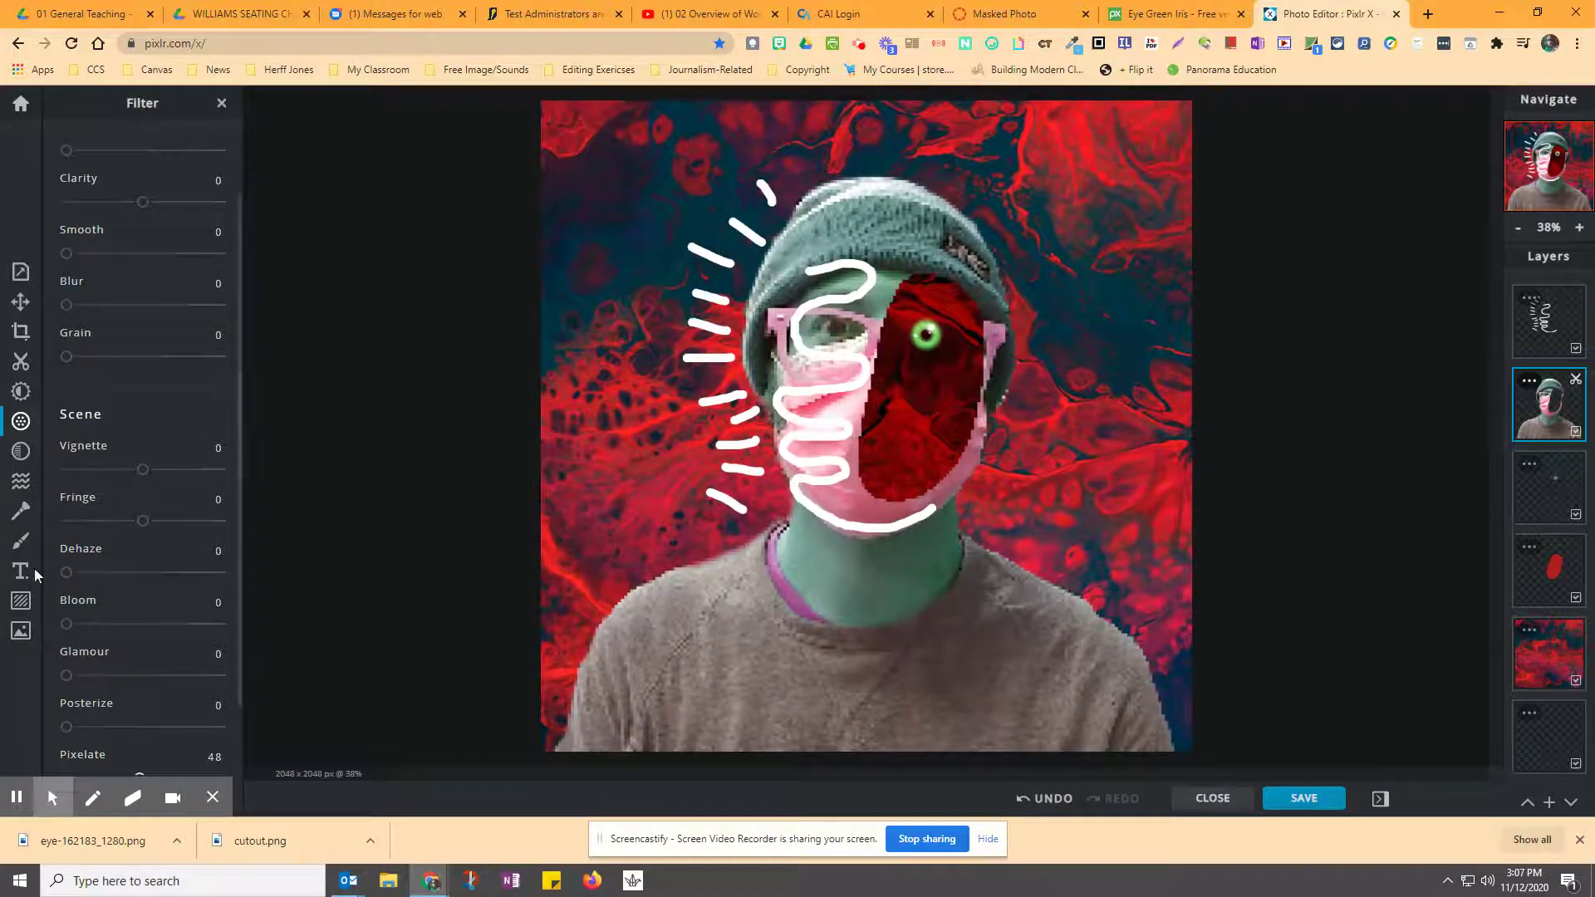
Browse the Shape and Sticker categories in Add element
left_click(20, 623)
left_click(21, 603)
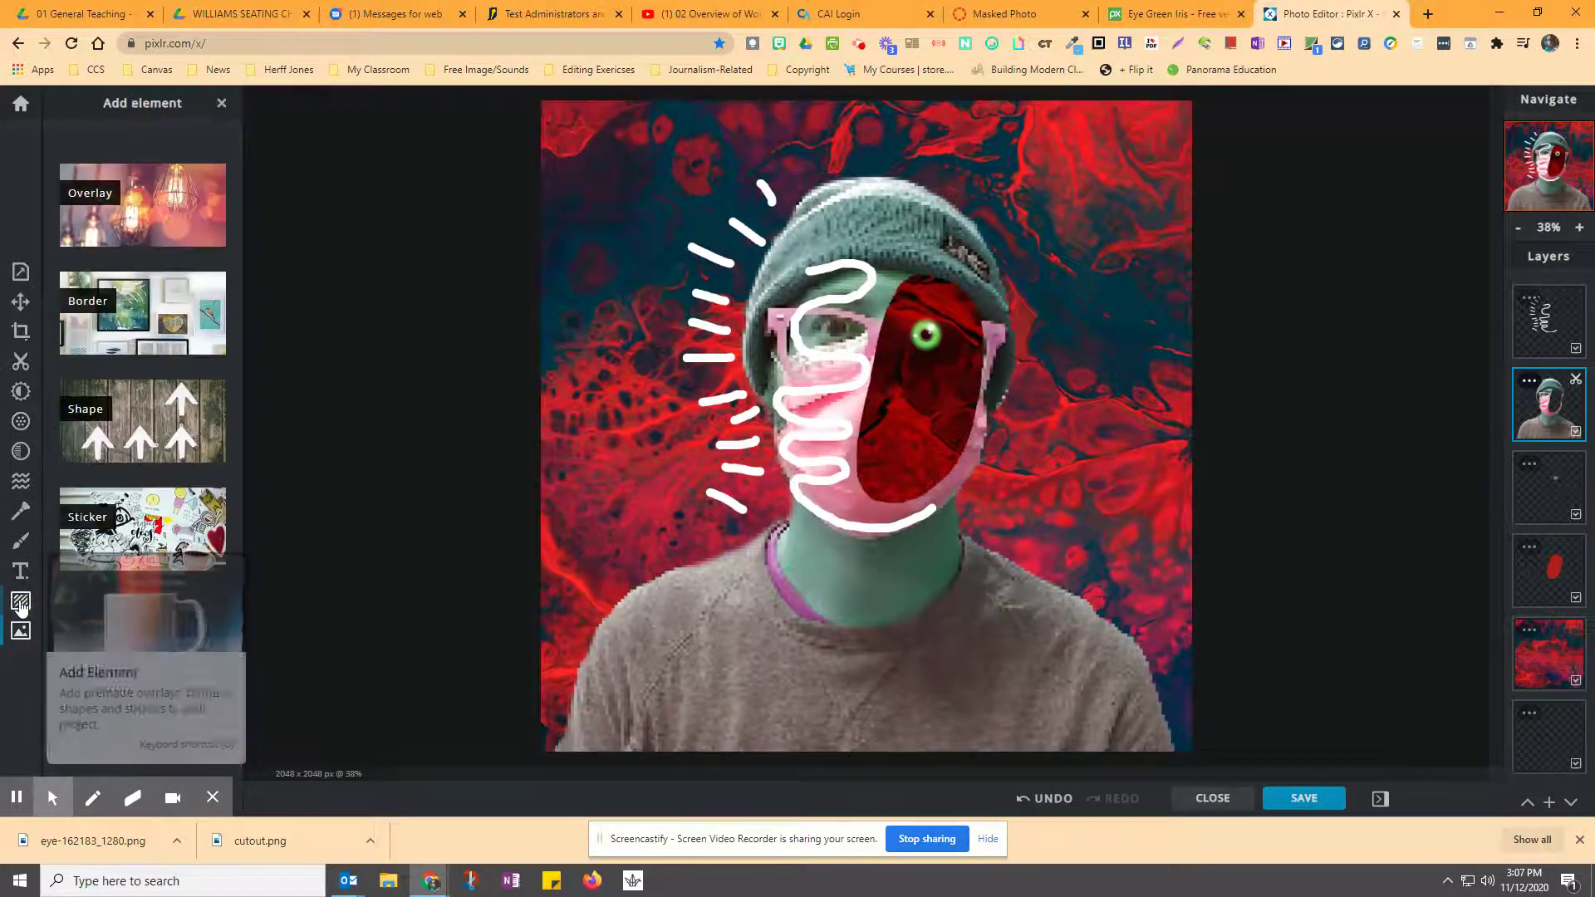
left_click(154, 445)
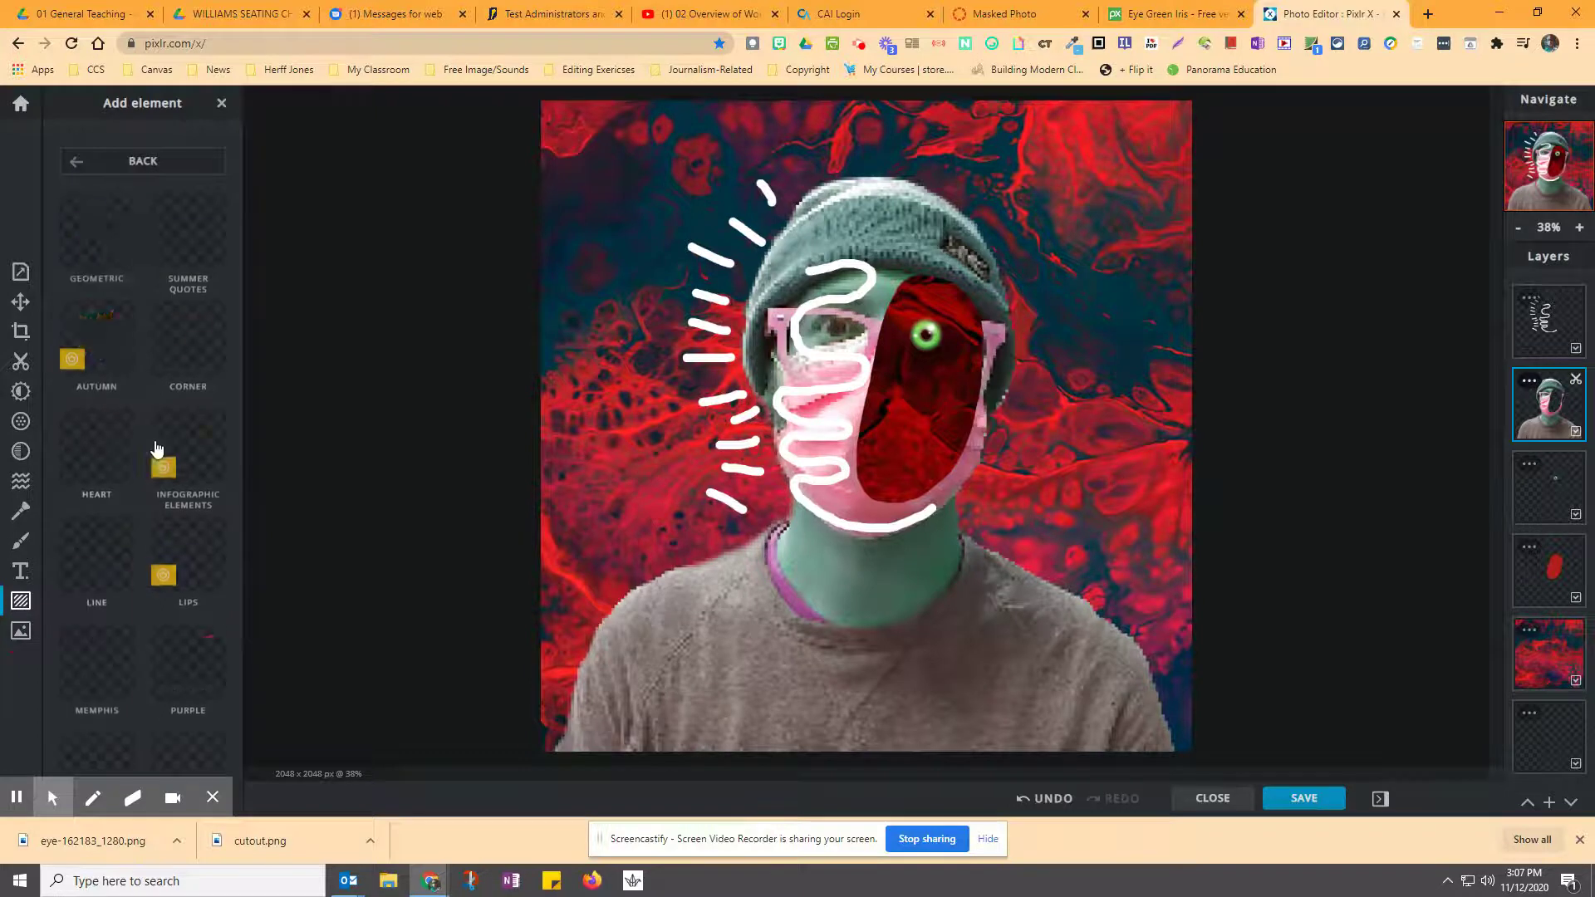
left_click(74, 161)
left_click(98, 559)
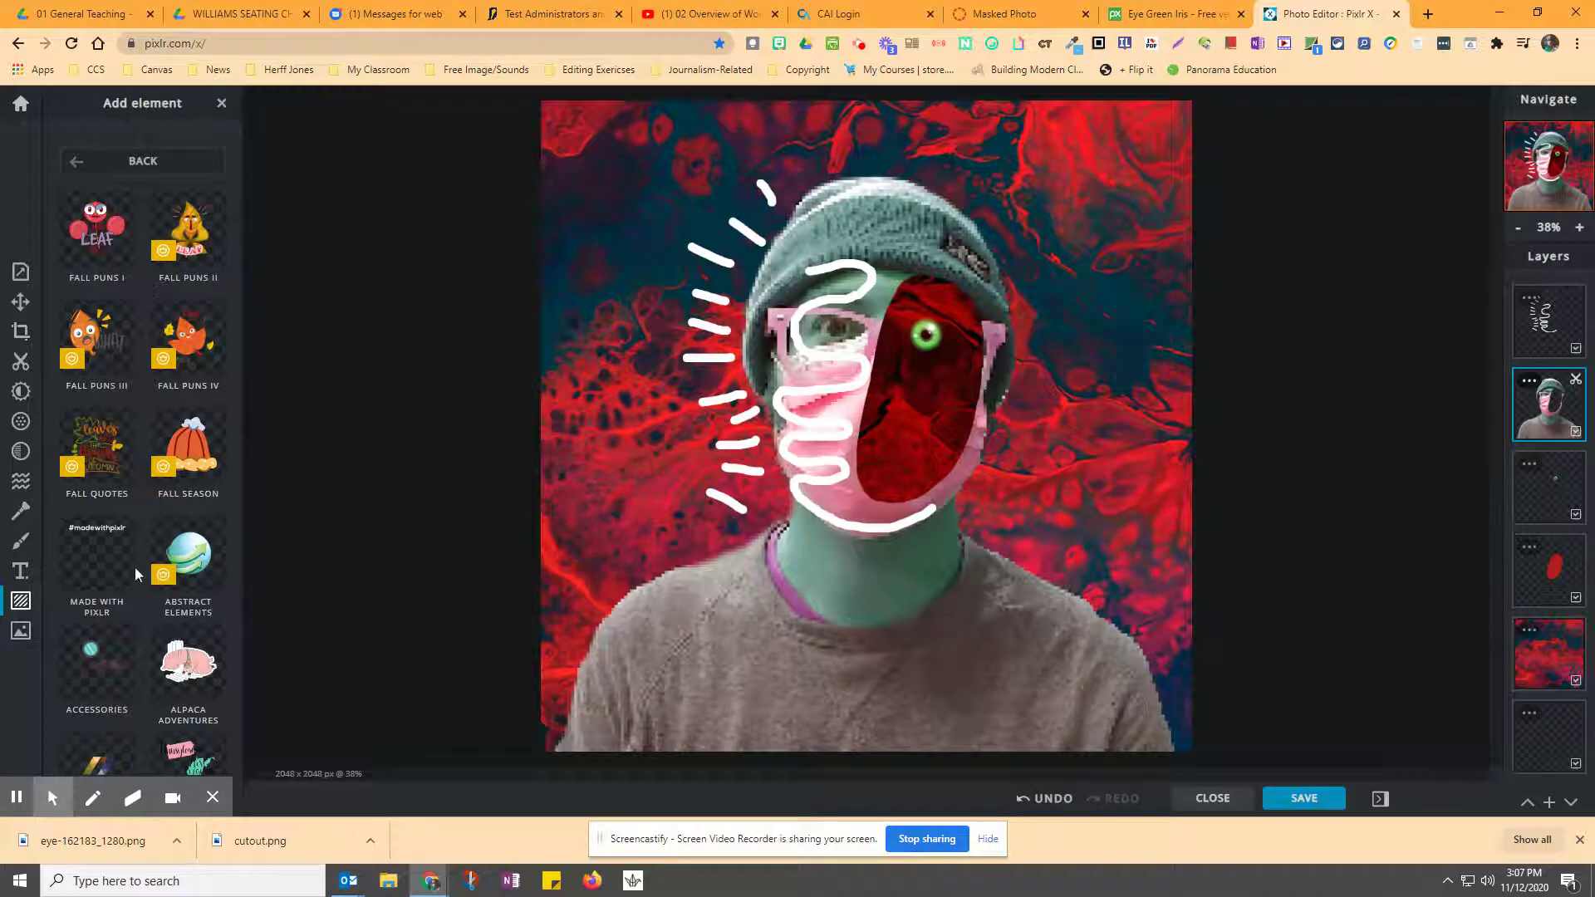
left_click(74, 175)
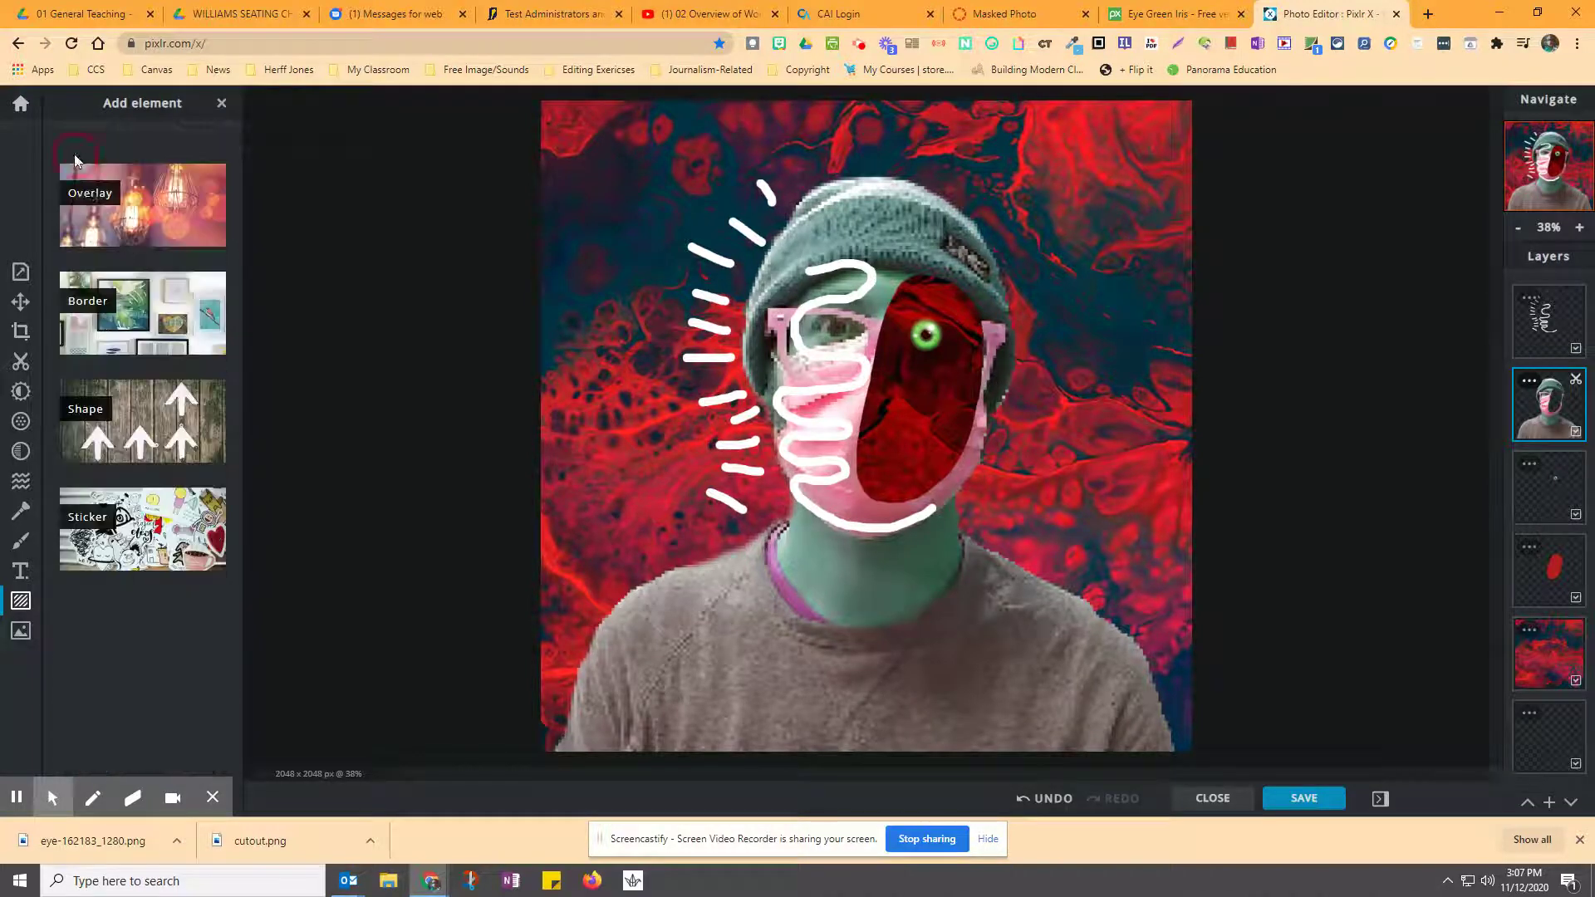
Open the Overlay category and scroll down to the Grads collection
left_click(160, 184)
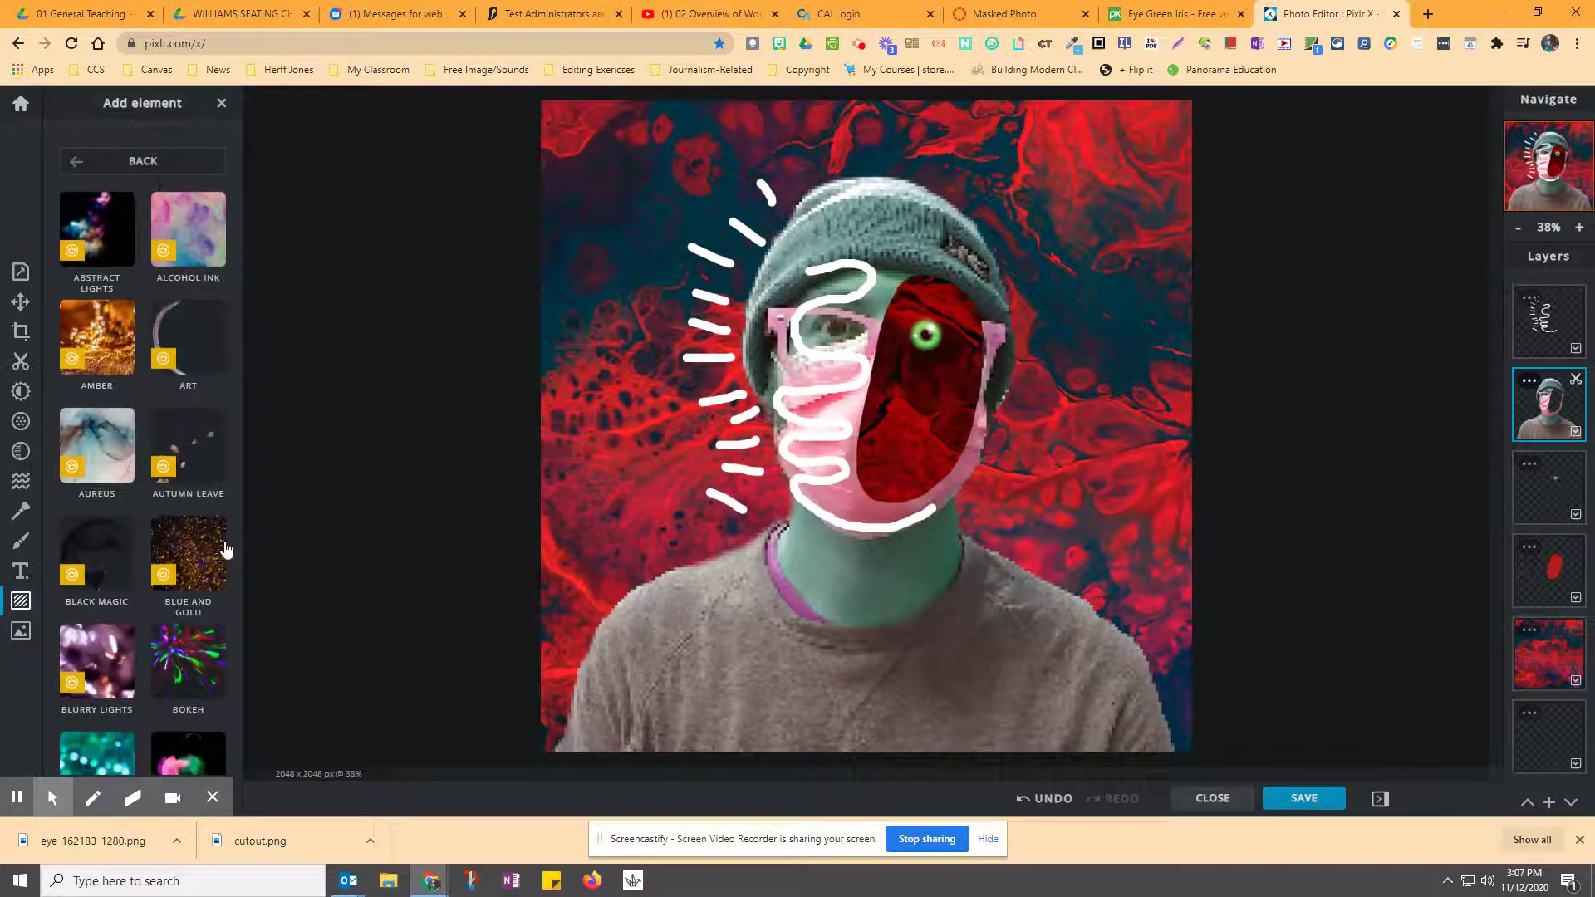
scroll(141, 527, "down", 2)
scroll(141, 526, "down", 4)
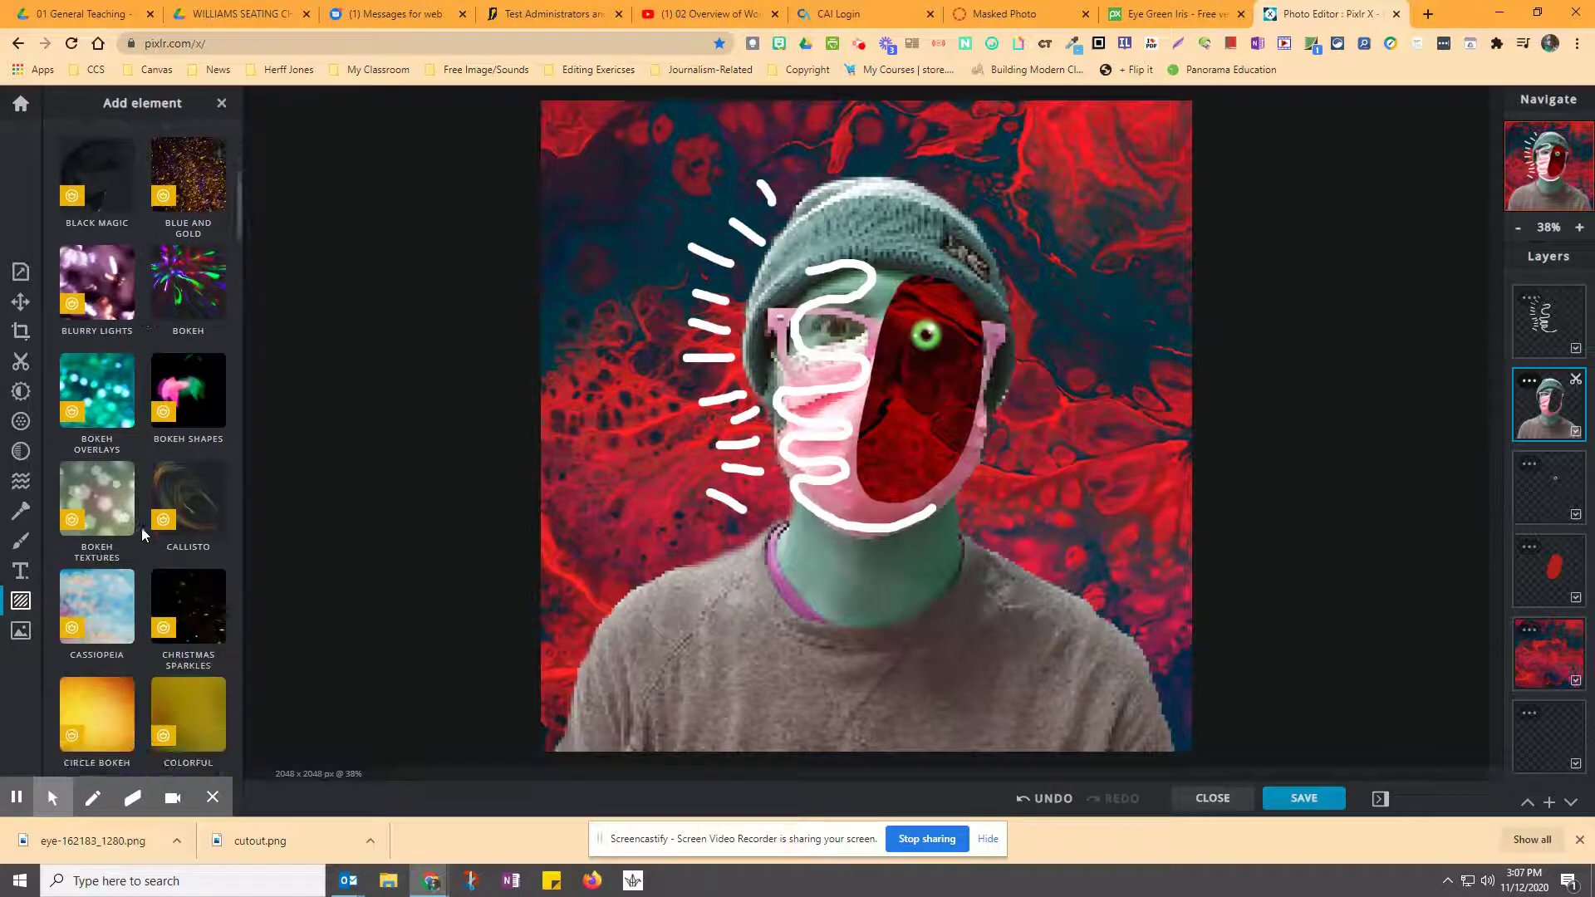
scroll(140, 540, "down", 8)
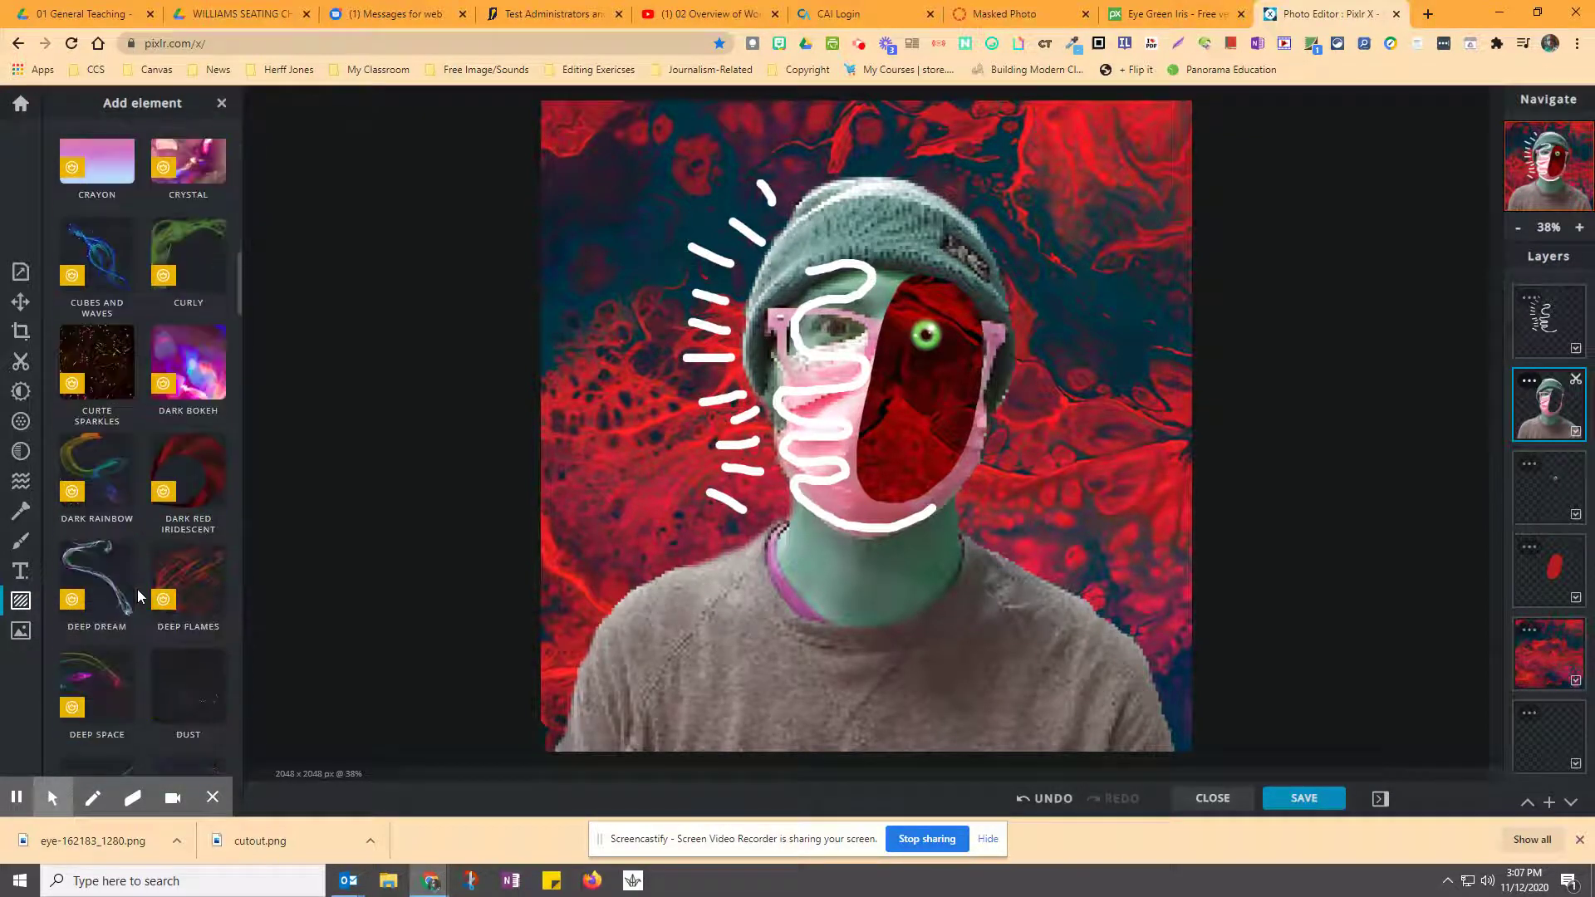
scroll(196, 538, "down", 8)
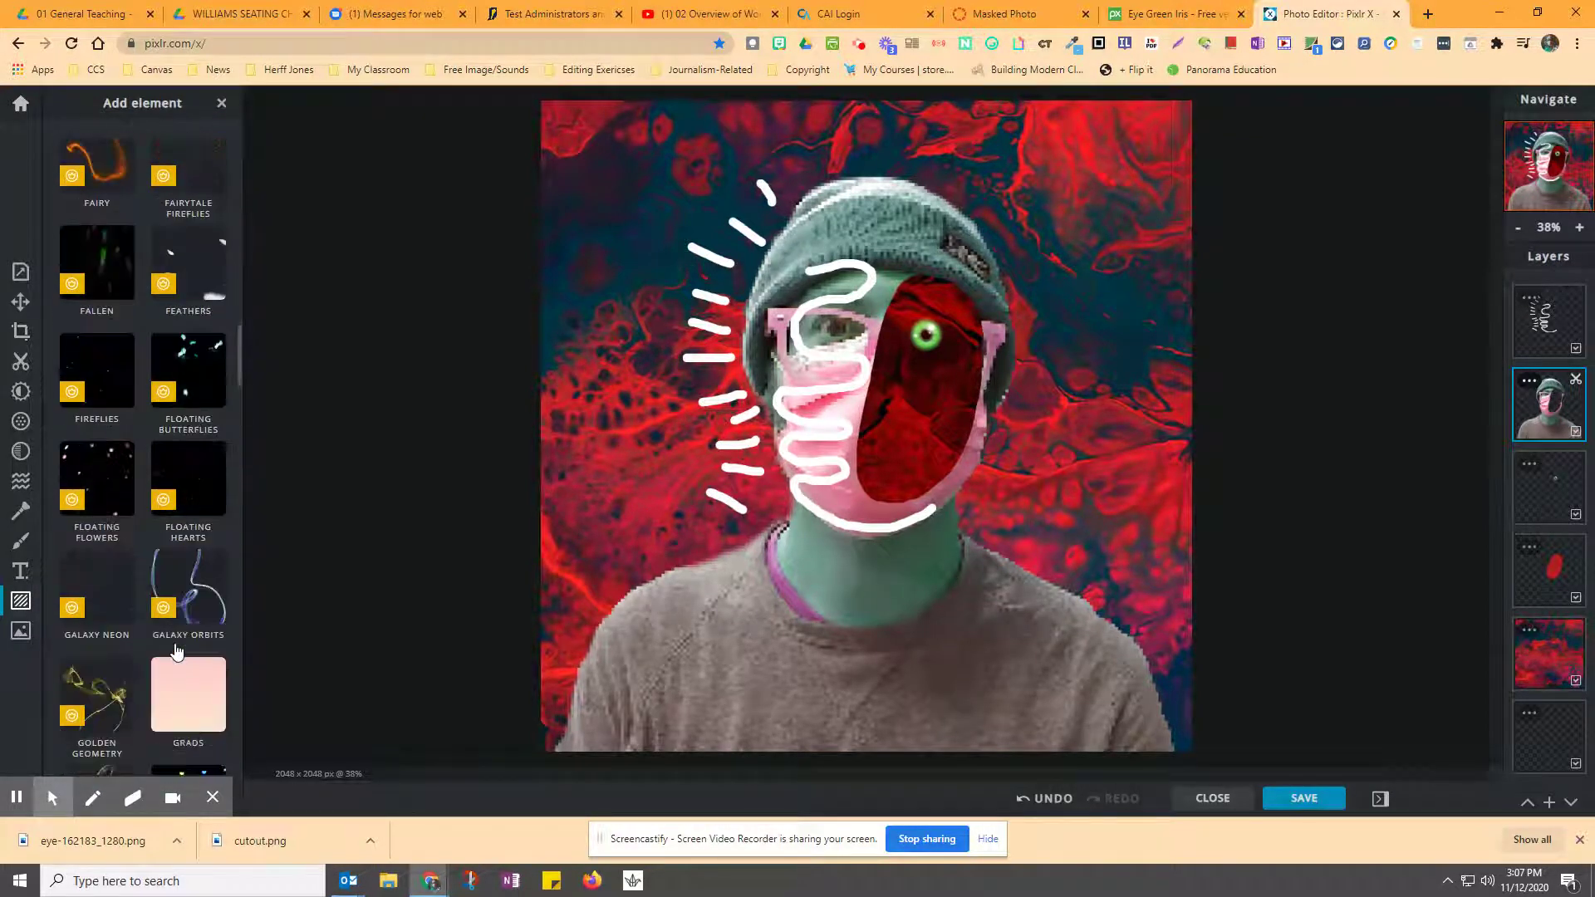
scroll(175, 651, "down", 3)
Add the pink Grads gradient as a top layer with Transparency 37
left_click(197, 457)
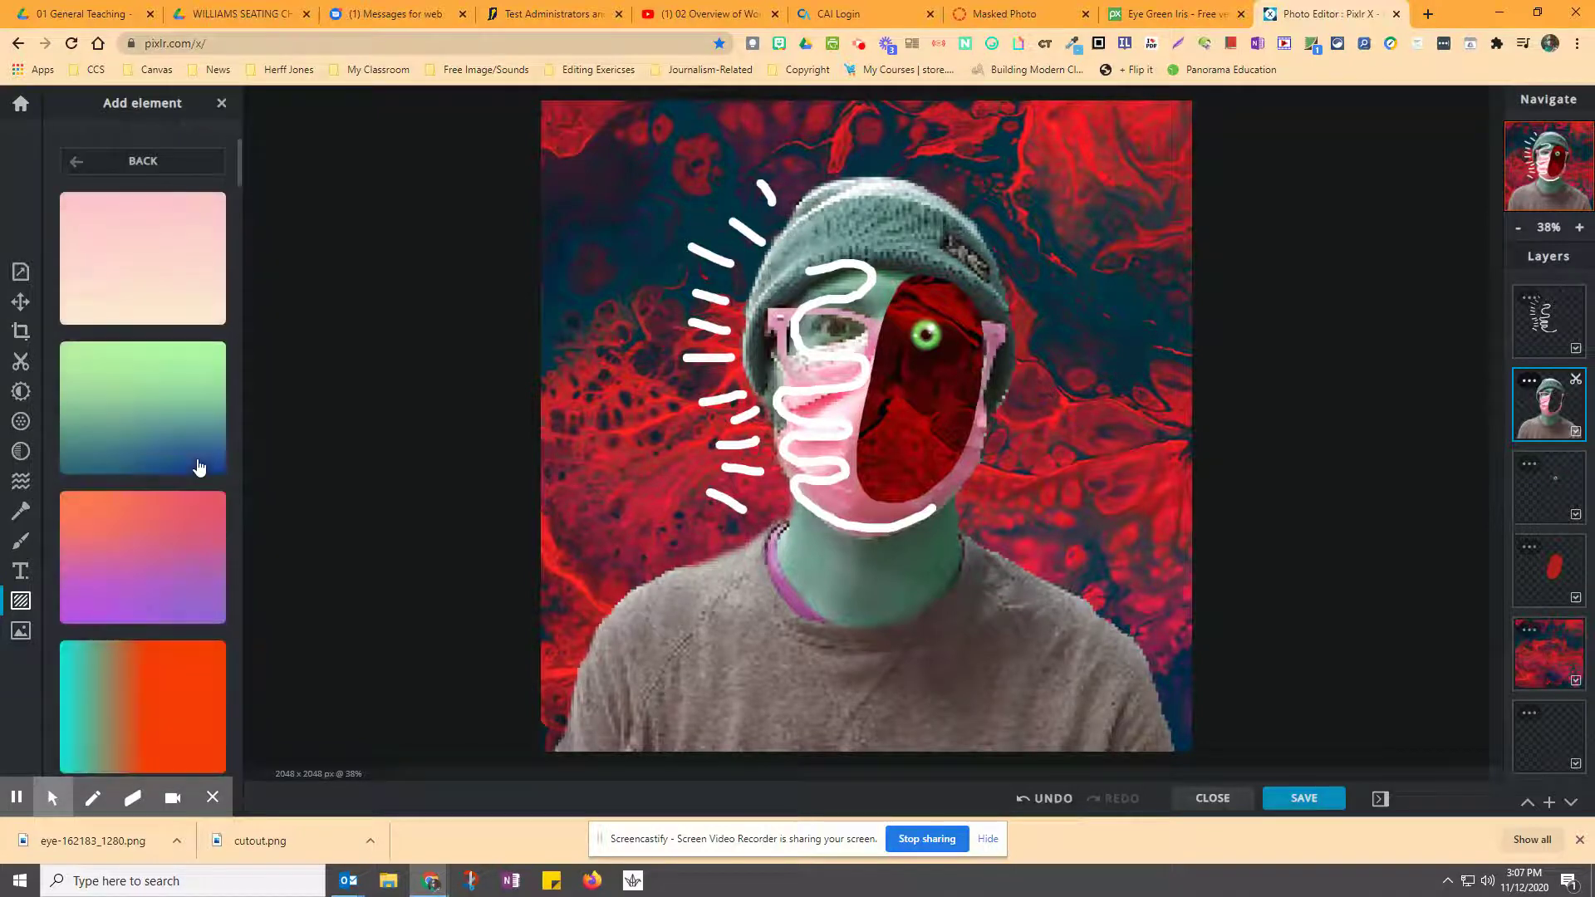
left_click(133, 236)
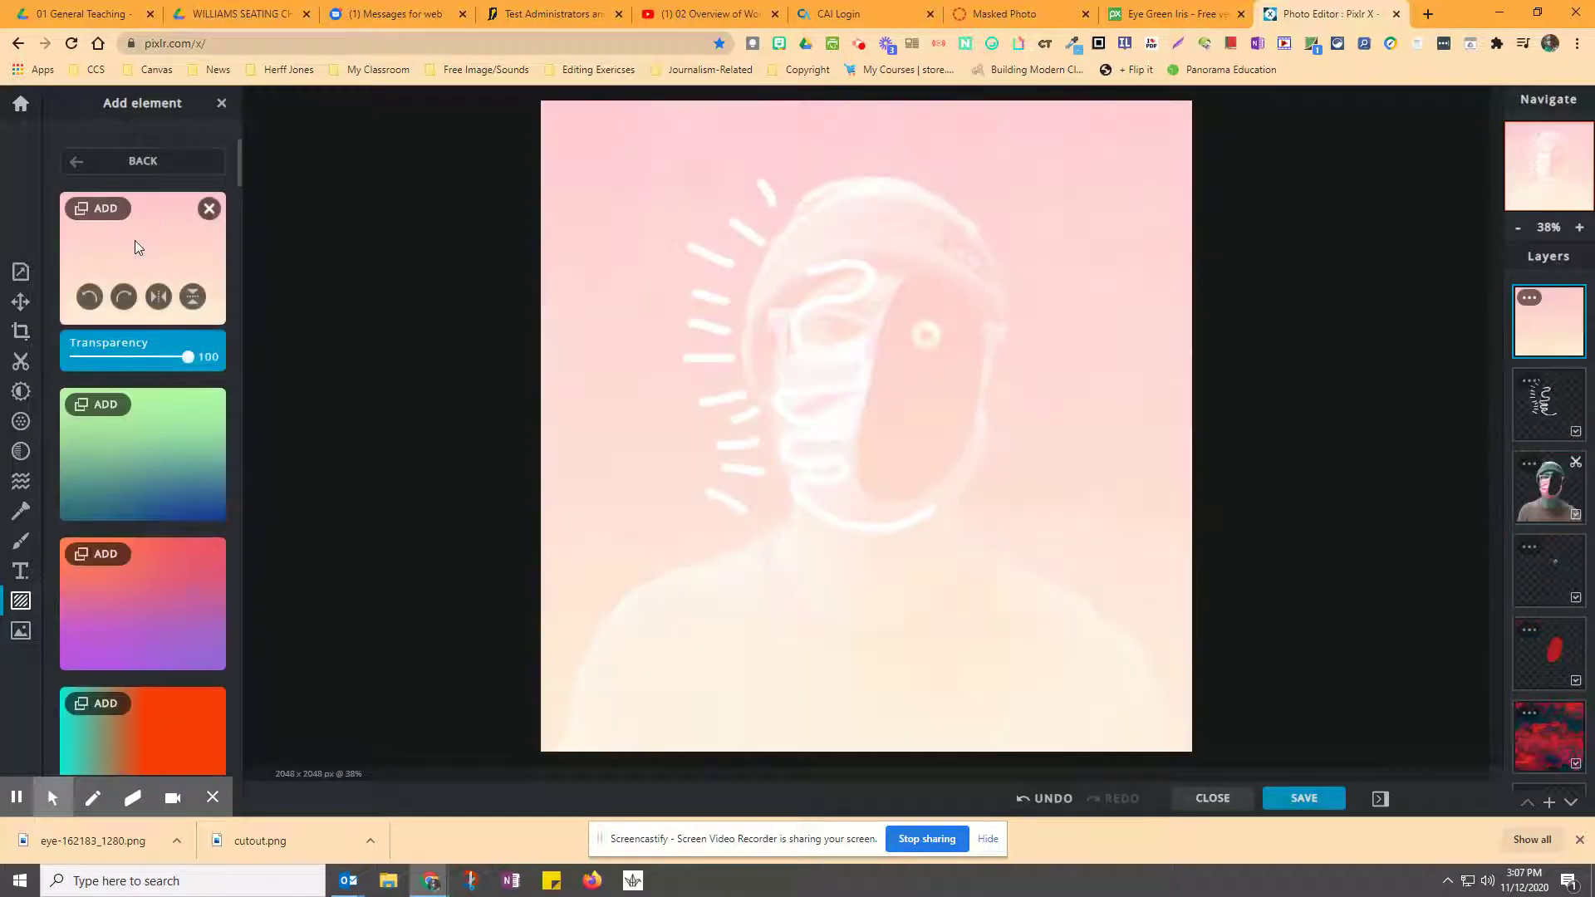
left_click_drag(193, 361, 119, 370)
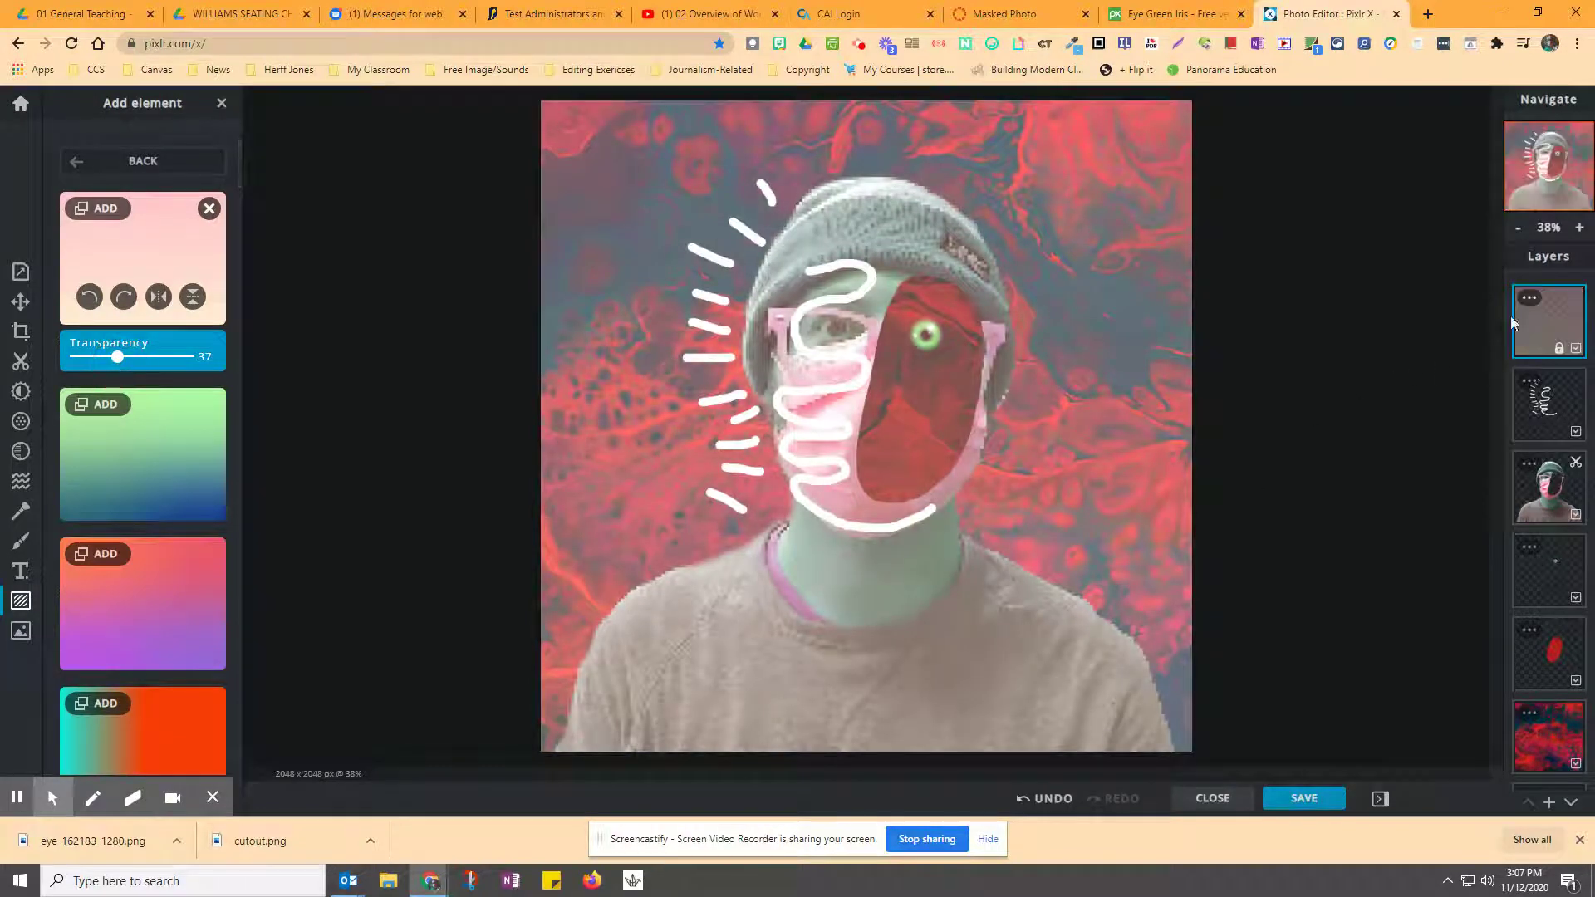
Set the gradient layer's blend mode to Darken
left_click(1529, 297)
left_click(1335, 378)
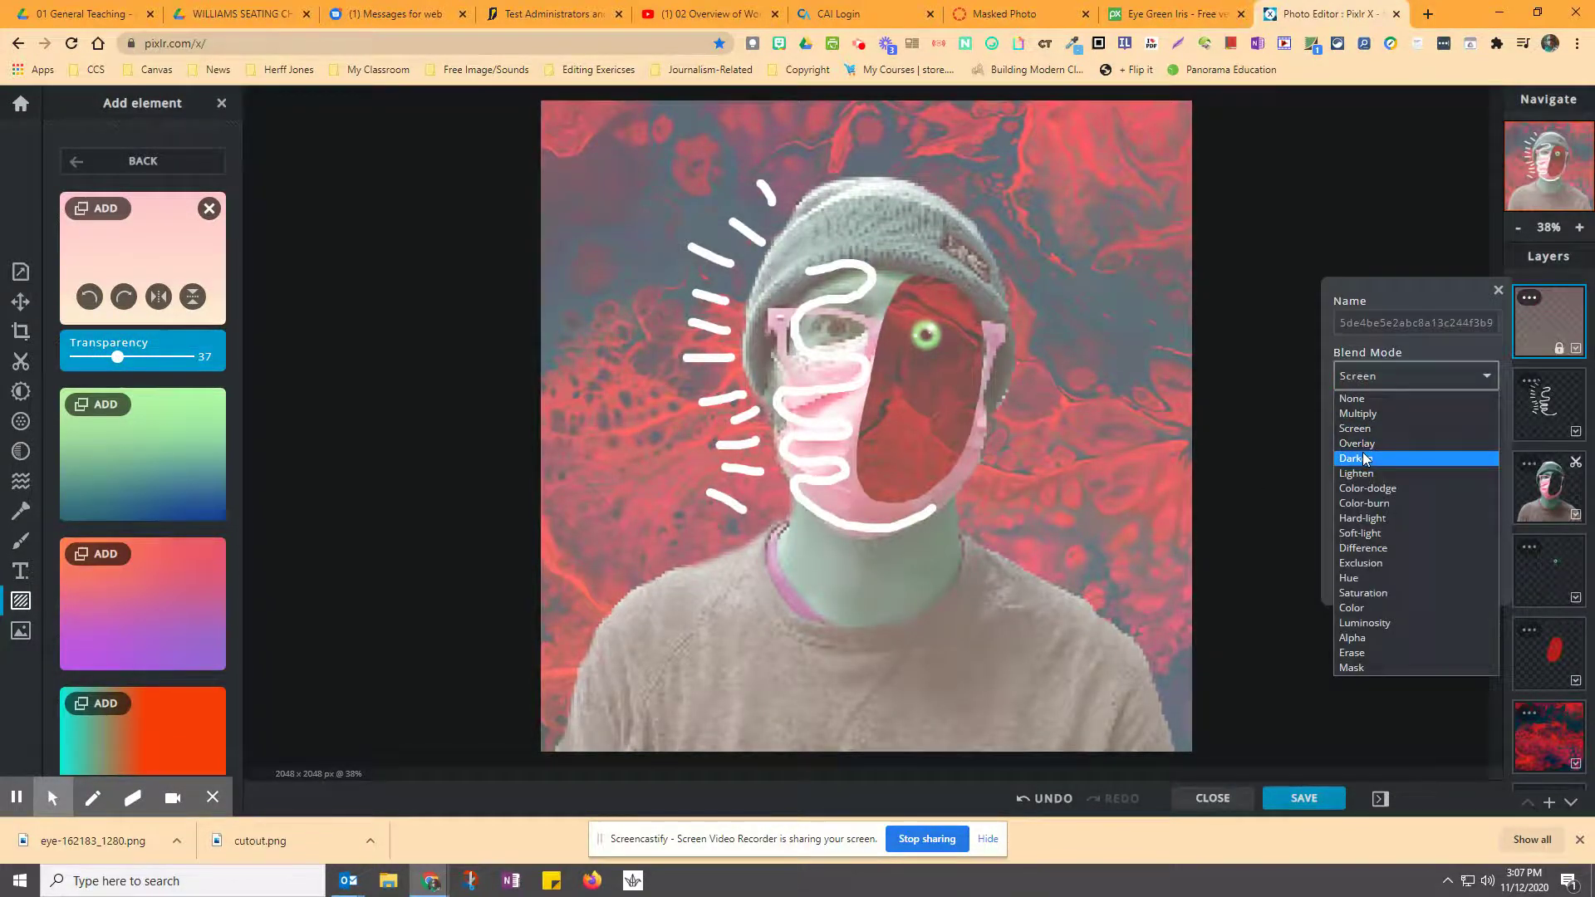
left_click(1363, 454)
left_click(1390, 377)
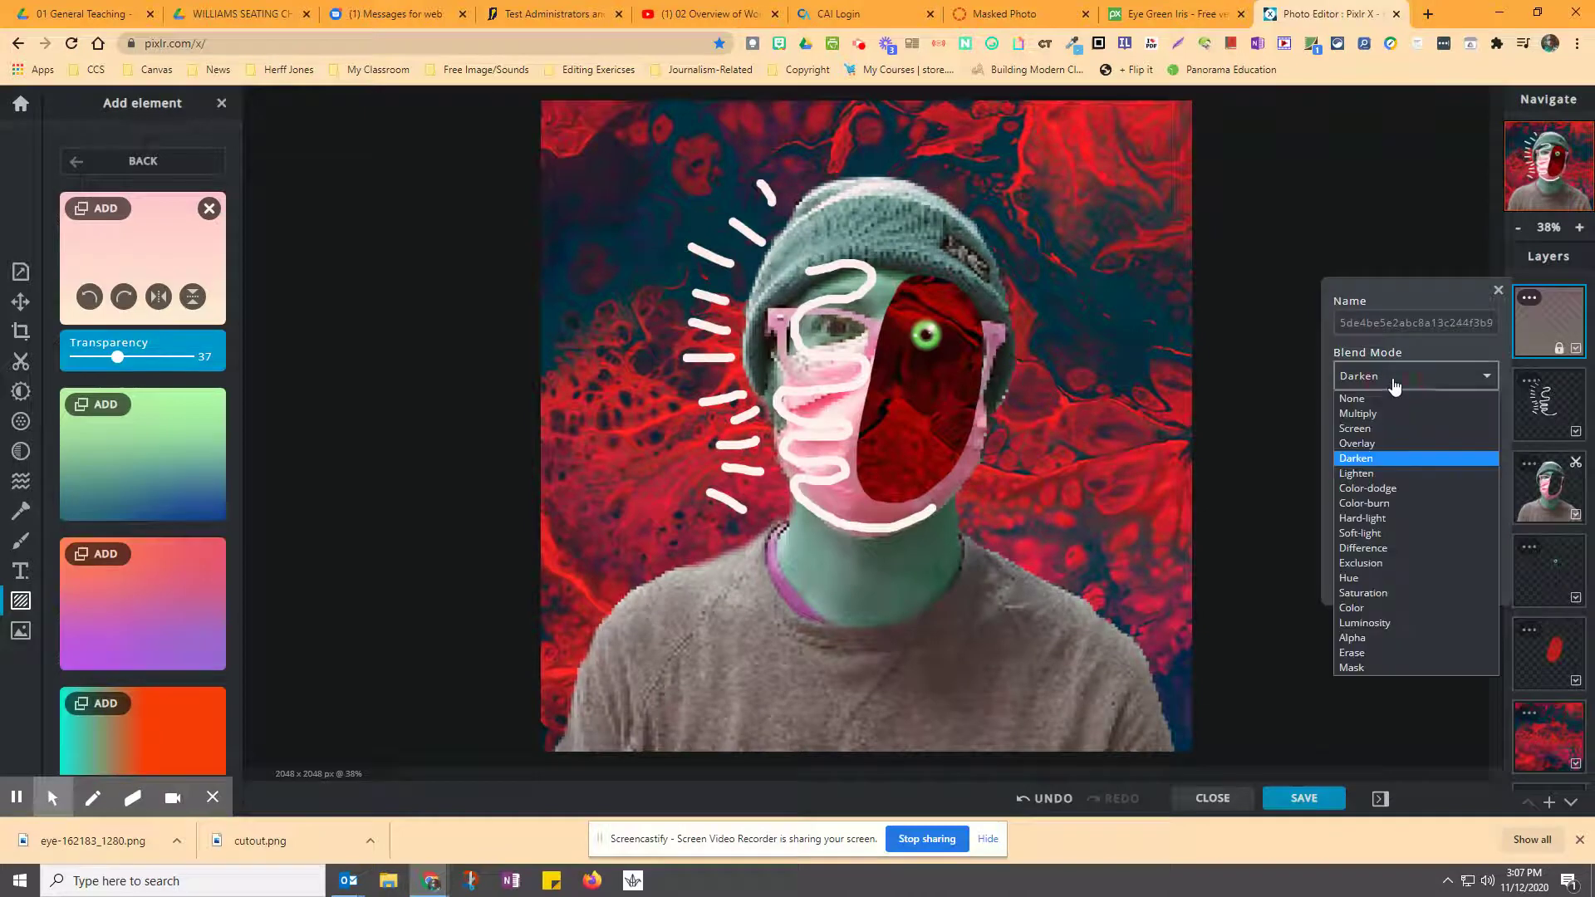
left_click(407, 391)
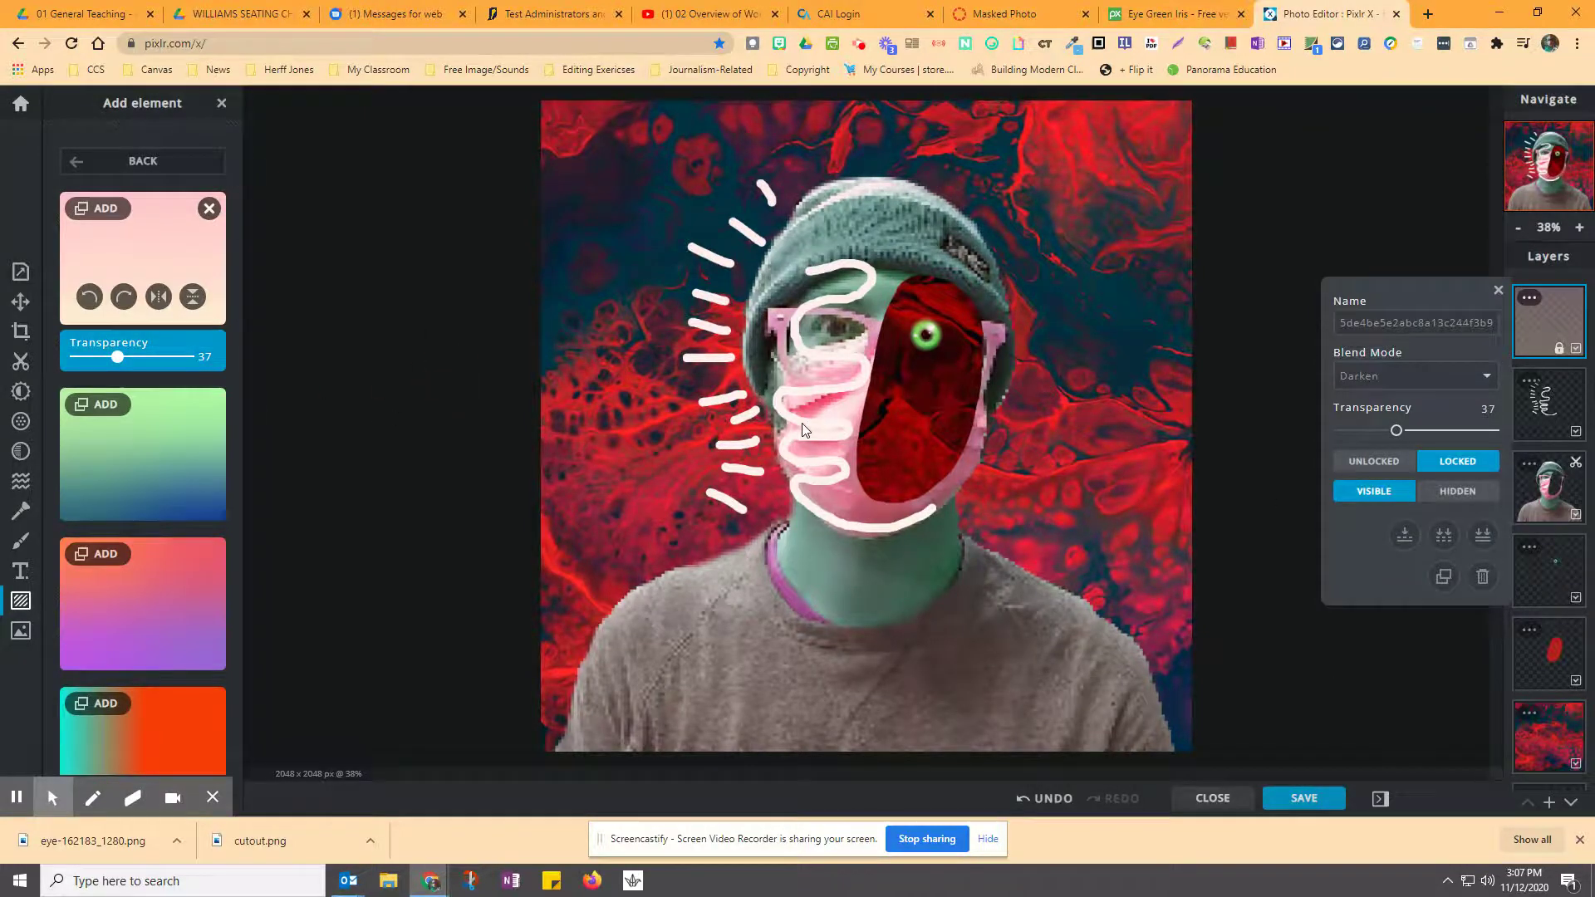
scroll(801, 422, "down", 2)
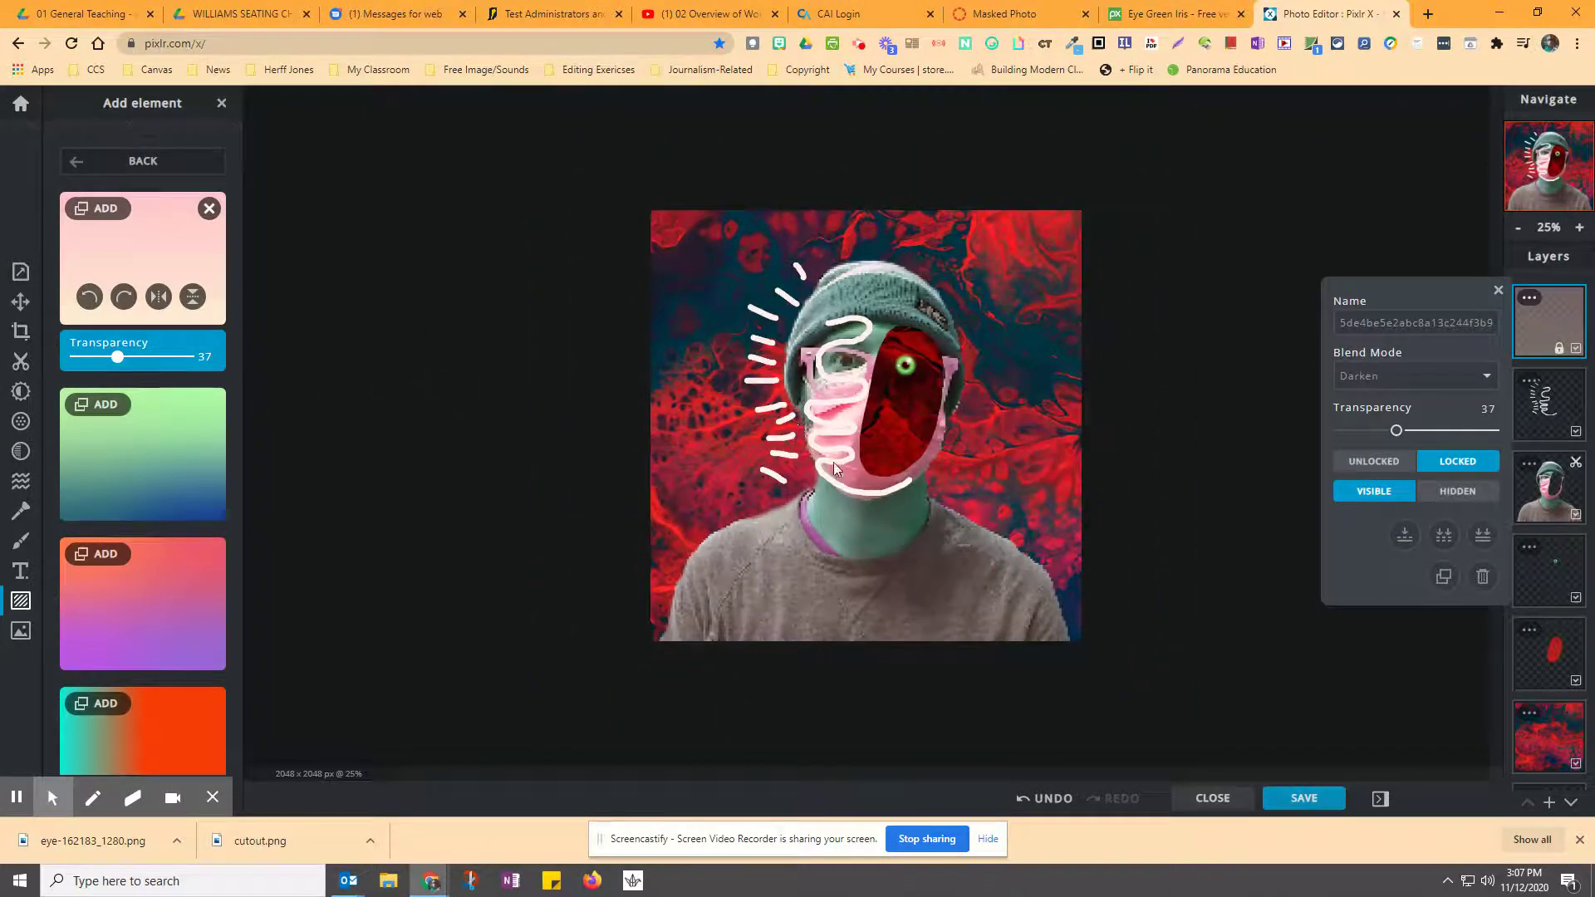